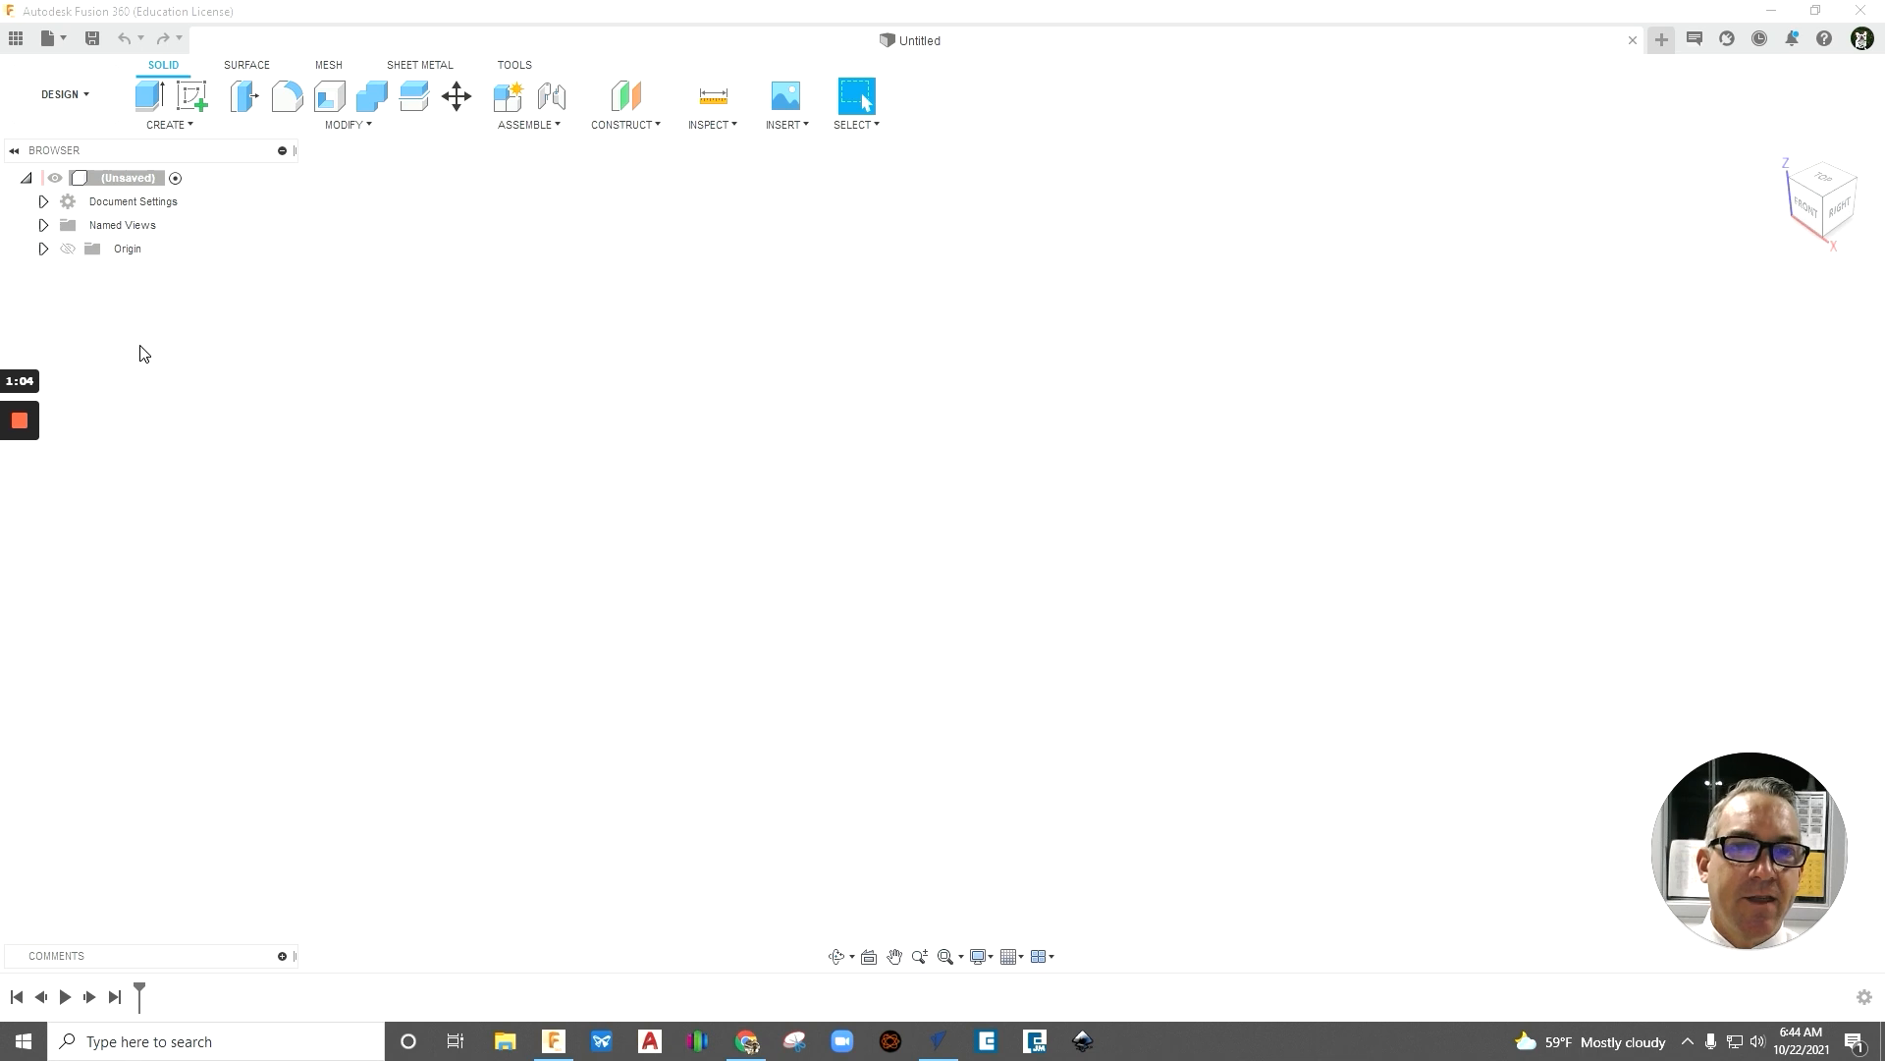
# - Show the origin planes and axes, and start a new sketch on the horizontal XY plane
pyautogui.click(67, 255)
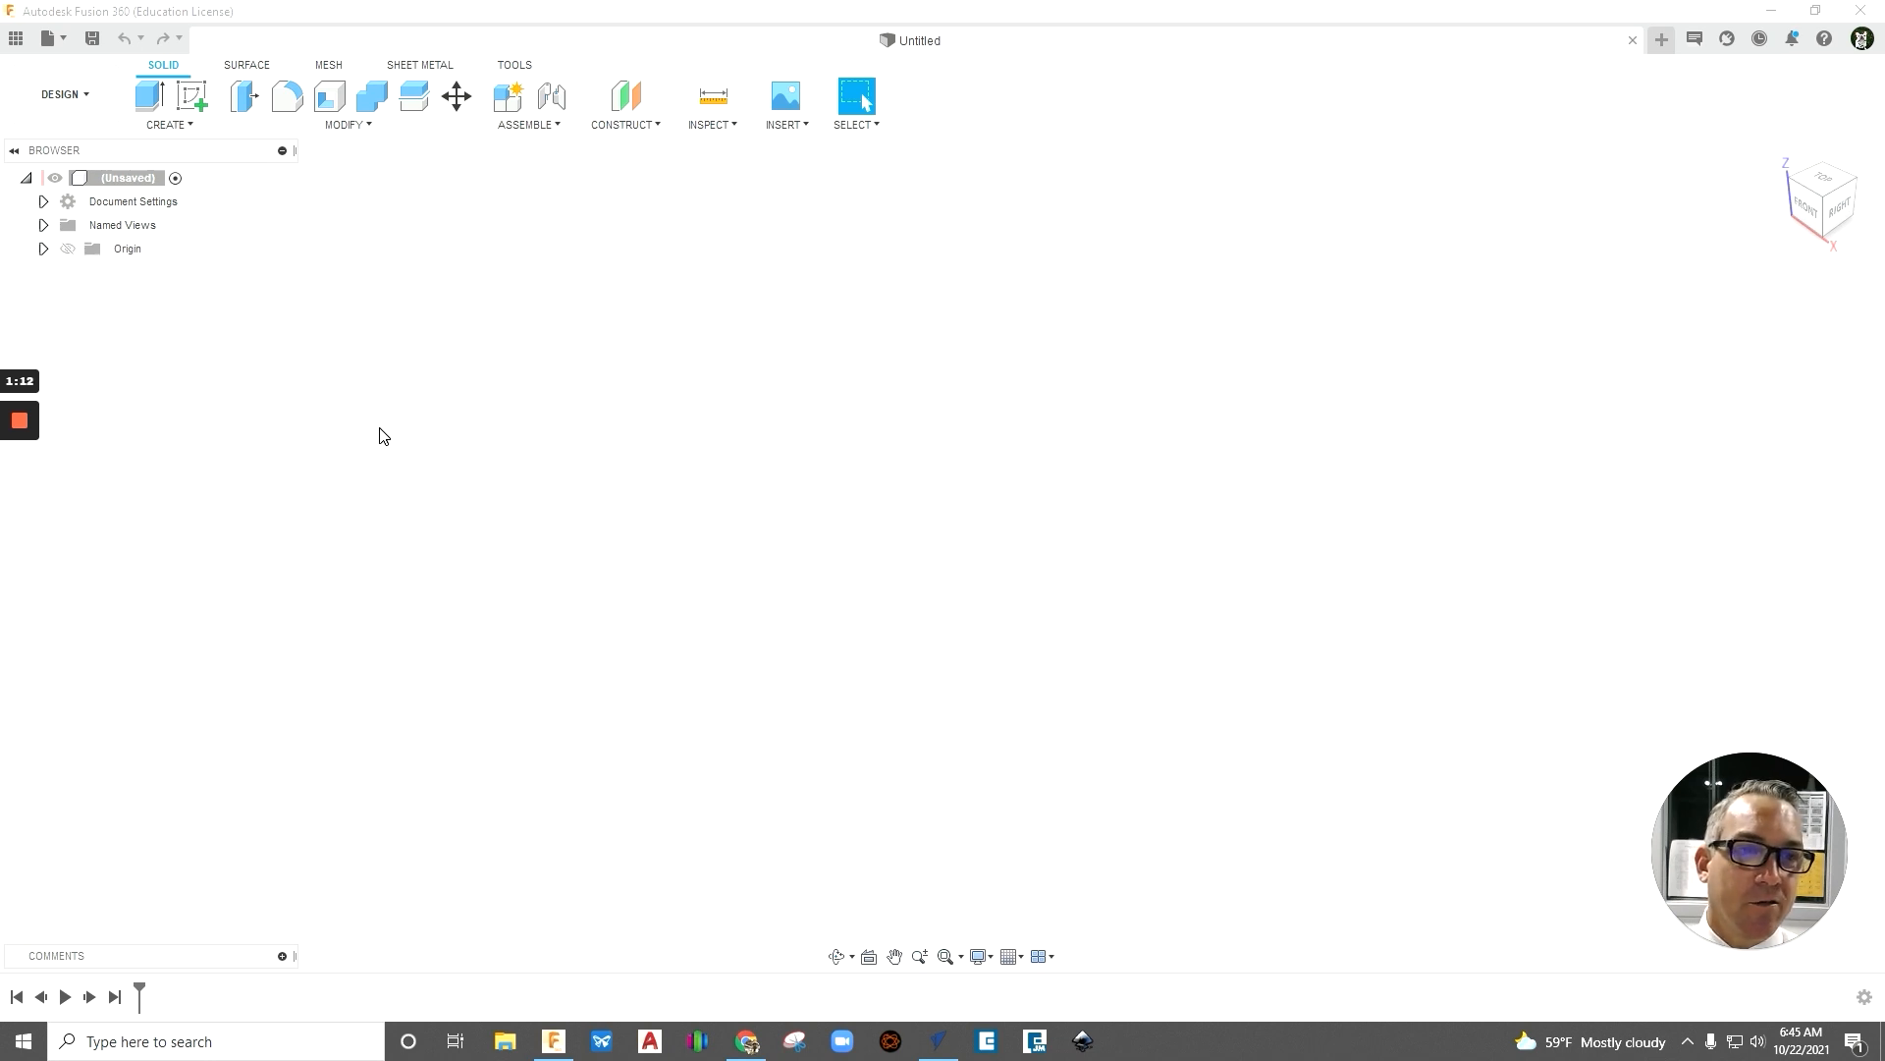
pyautogui.click(68, 249)
pyautogui.keyDown('shift'); pyautogui.moveTo(1264, 589); pyautogui.dragTo(1136, 573, button='middle'); pyautogui.keyUp('shift')
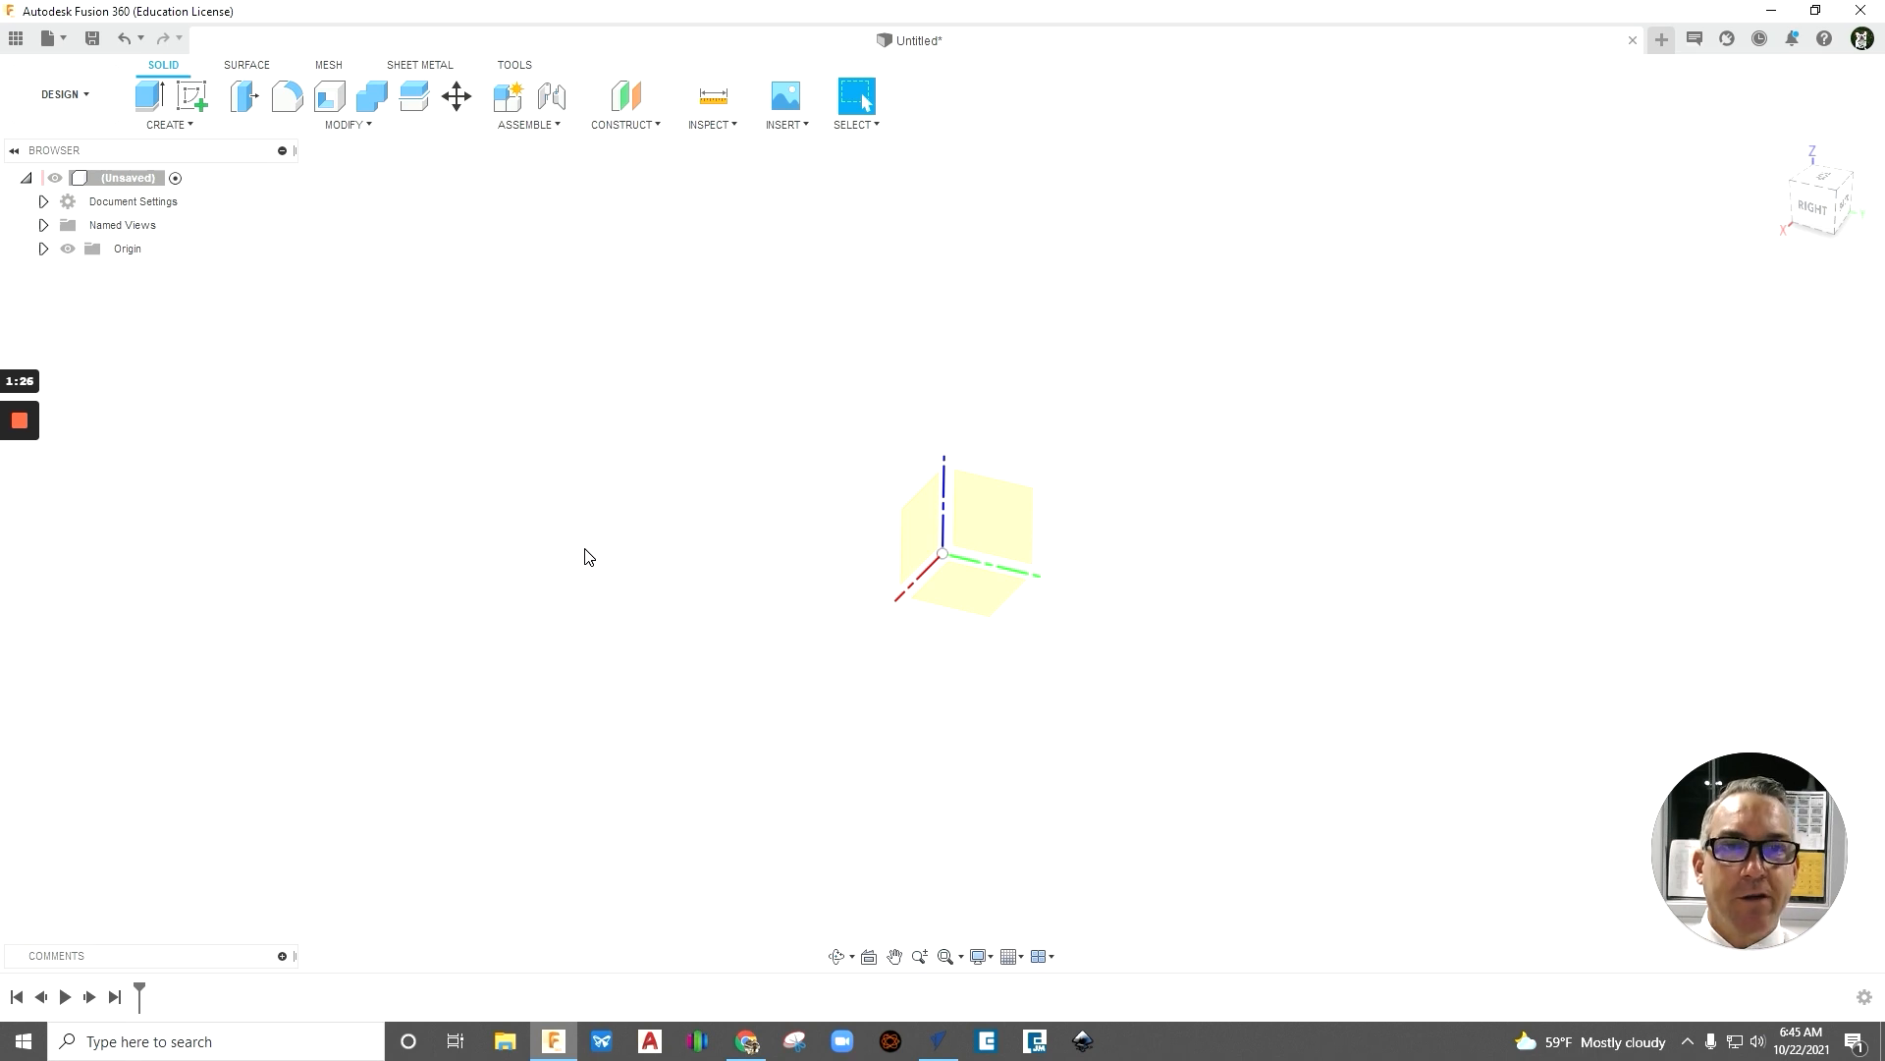
pyautogui.click(196, 108)
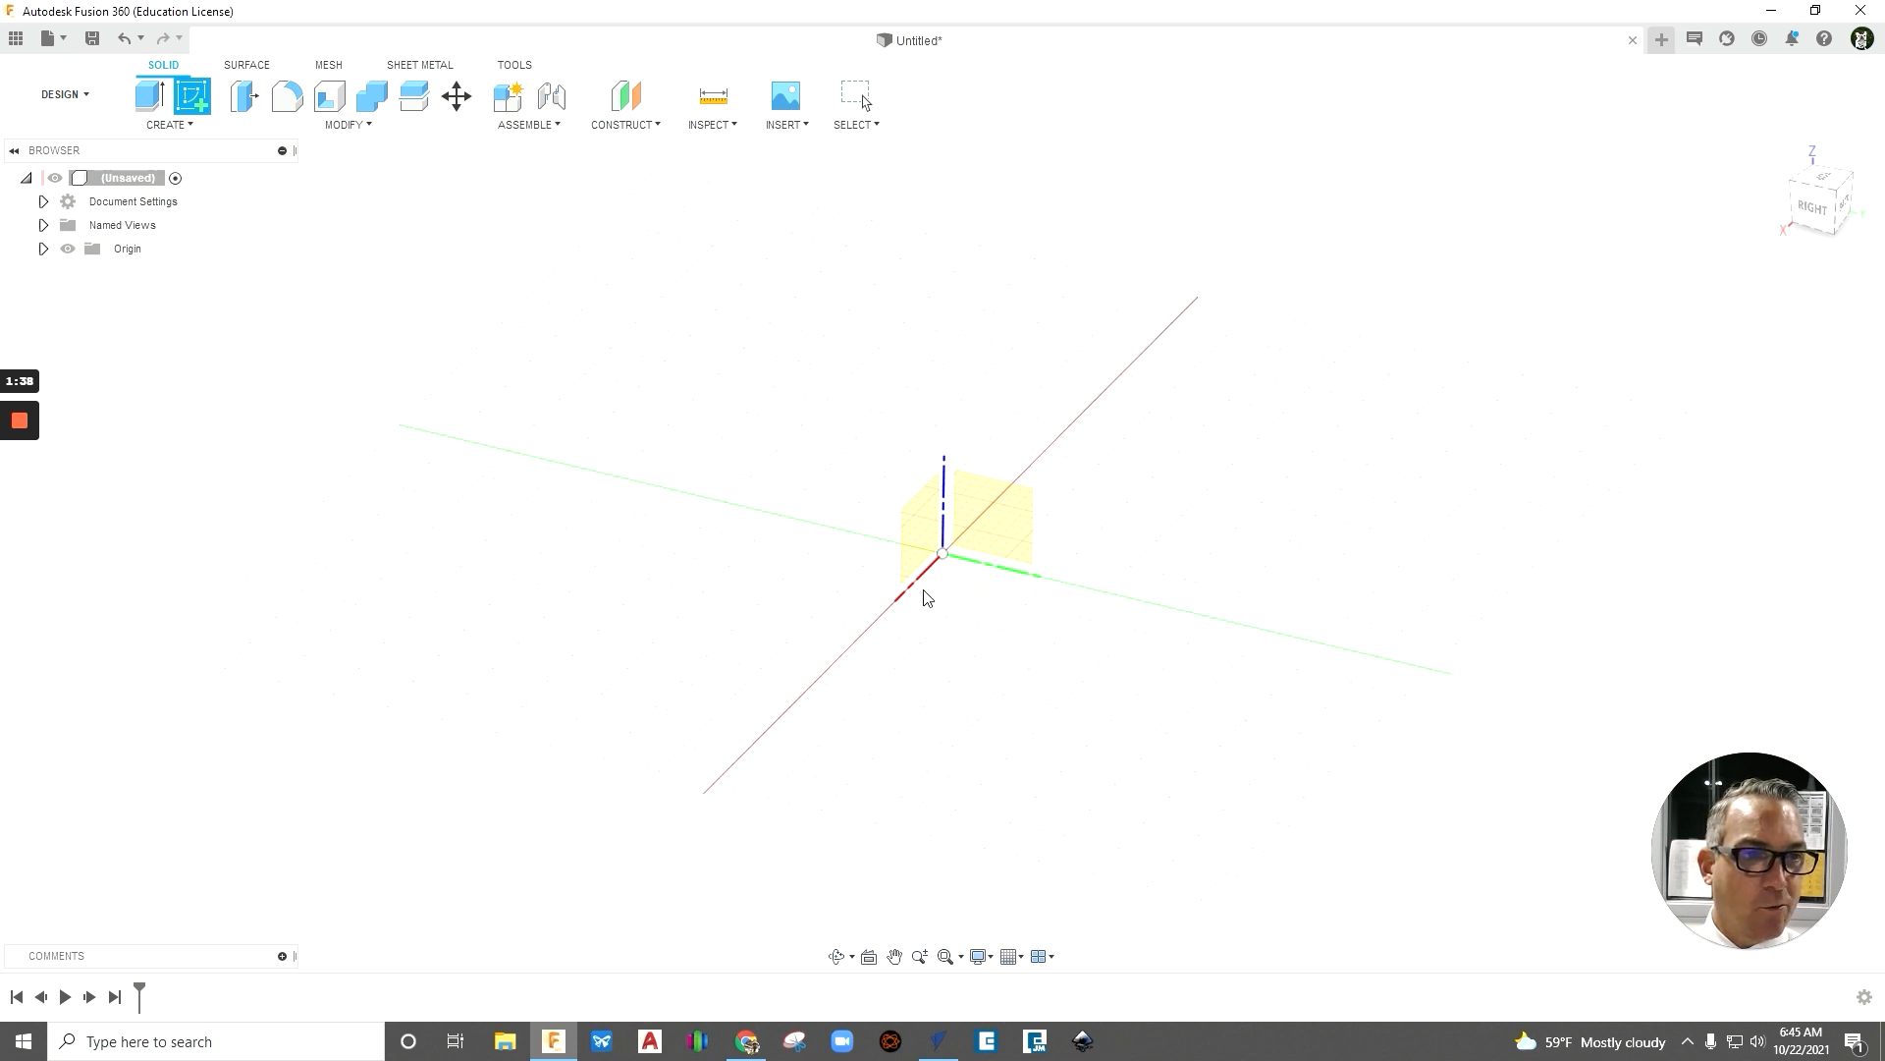
pyautogui.click(977, 596)
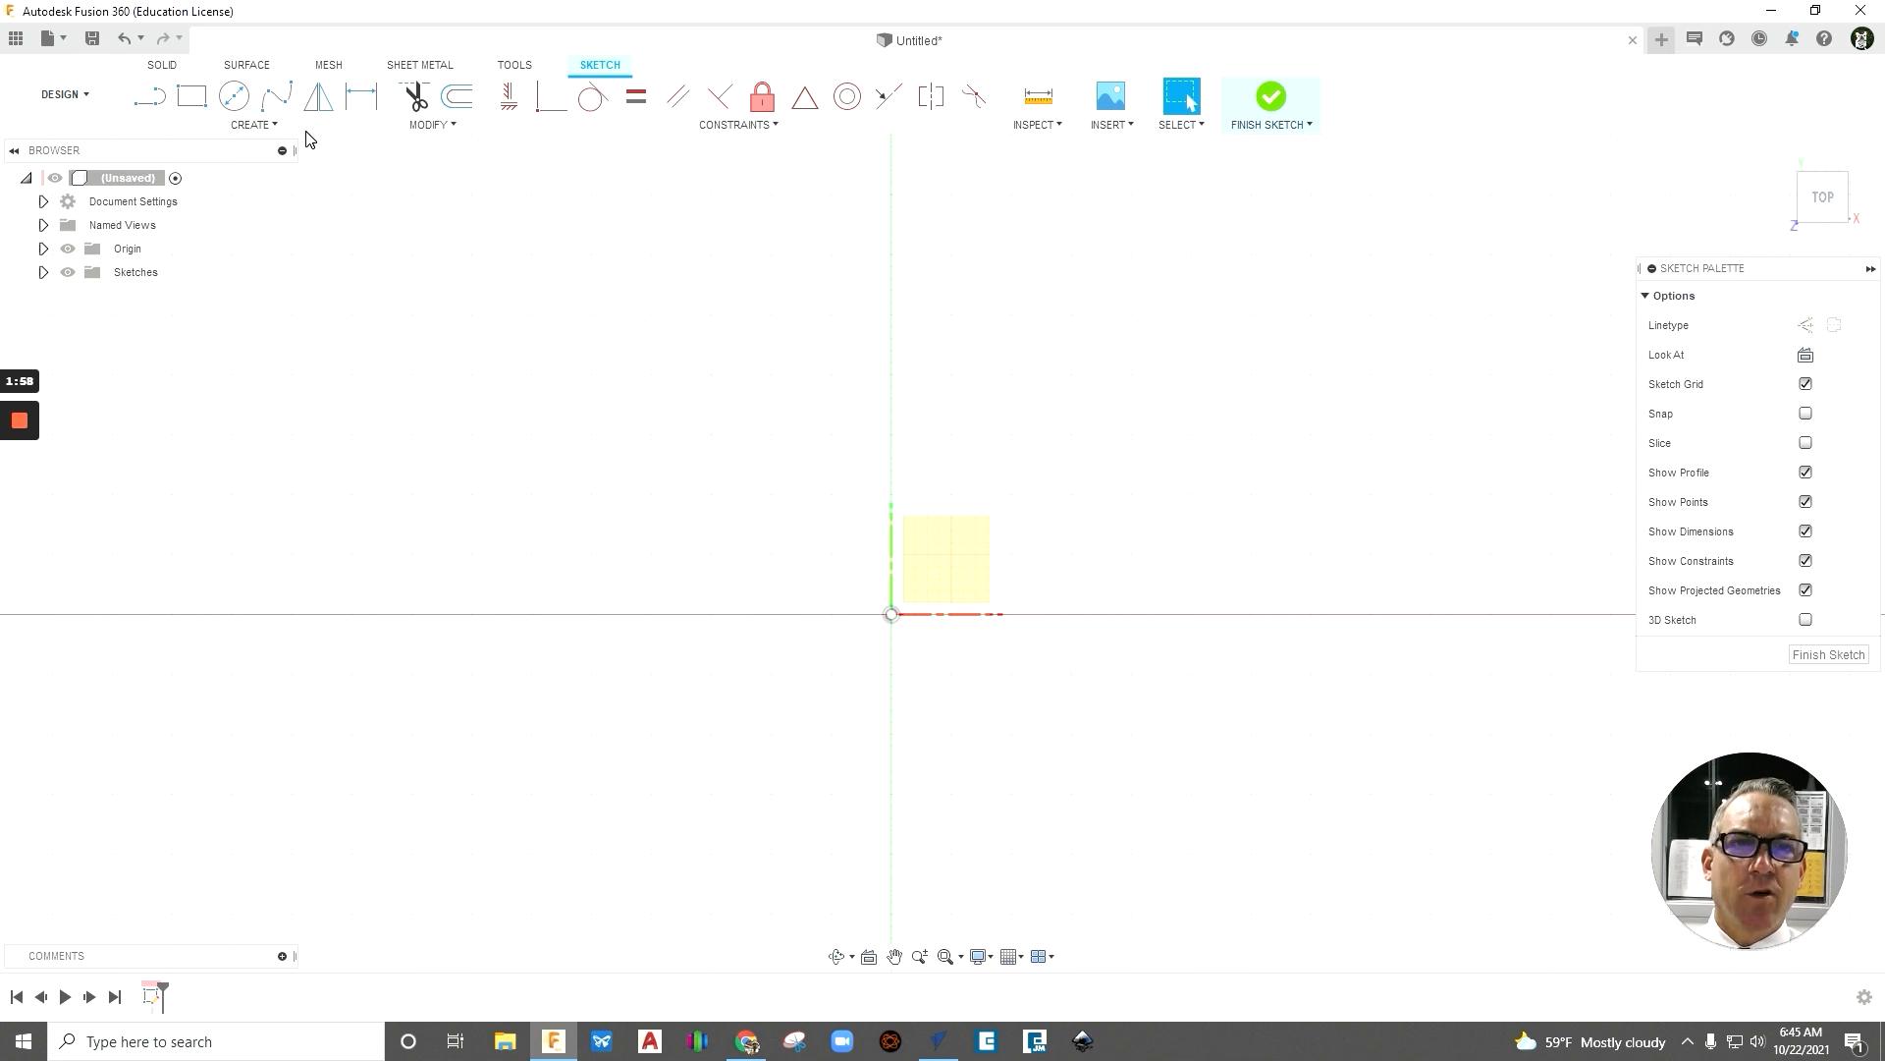
# - Sketch a center rectangle 3.5 in wide and 1.5 in high on the origin, and undo it
pyautogui.click(268, 127)
pyautogui.moveTo(259, 172)
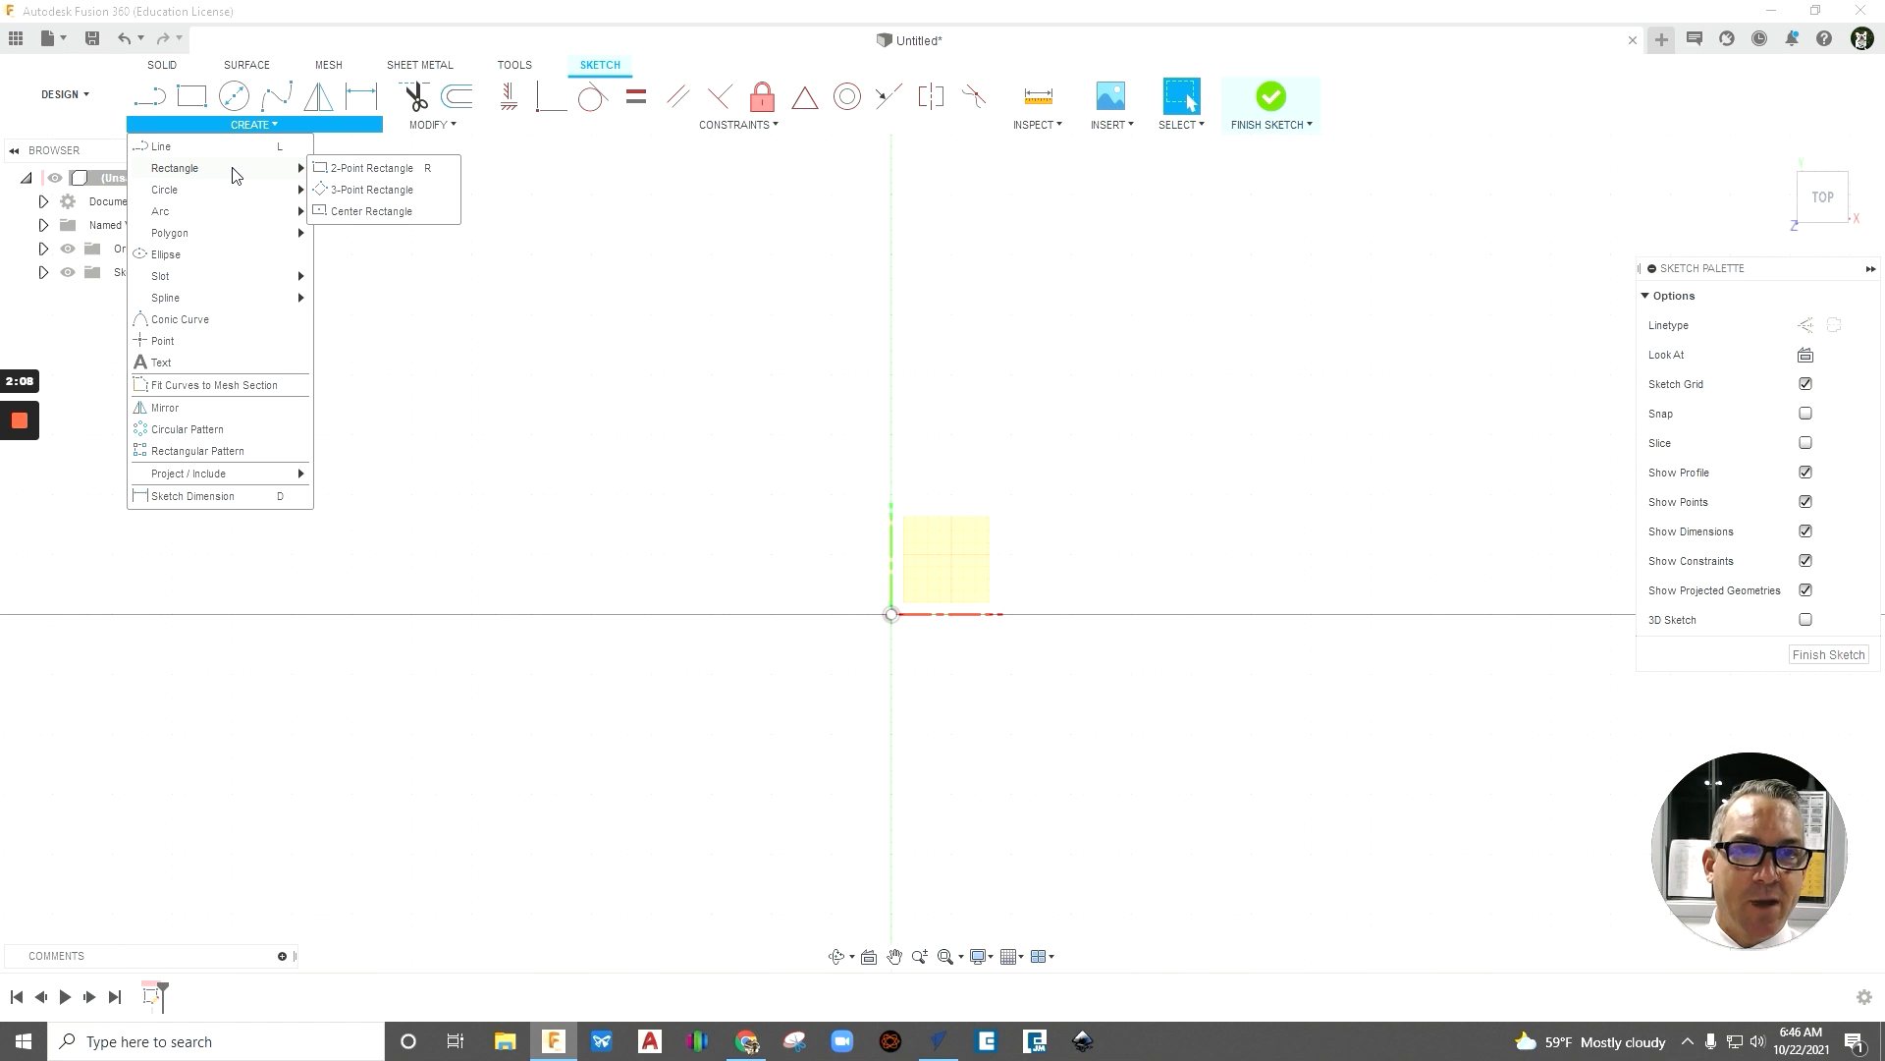
pyautogui.click(363, 212)
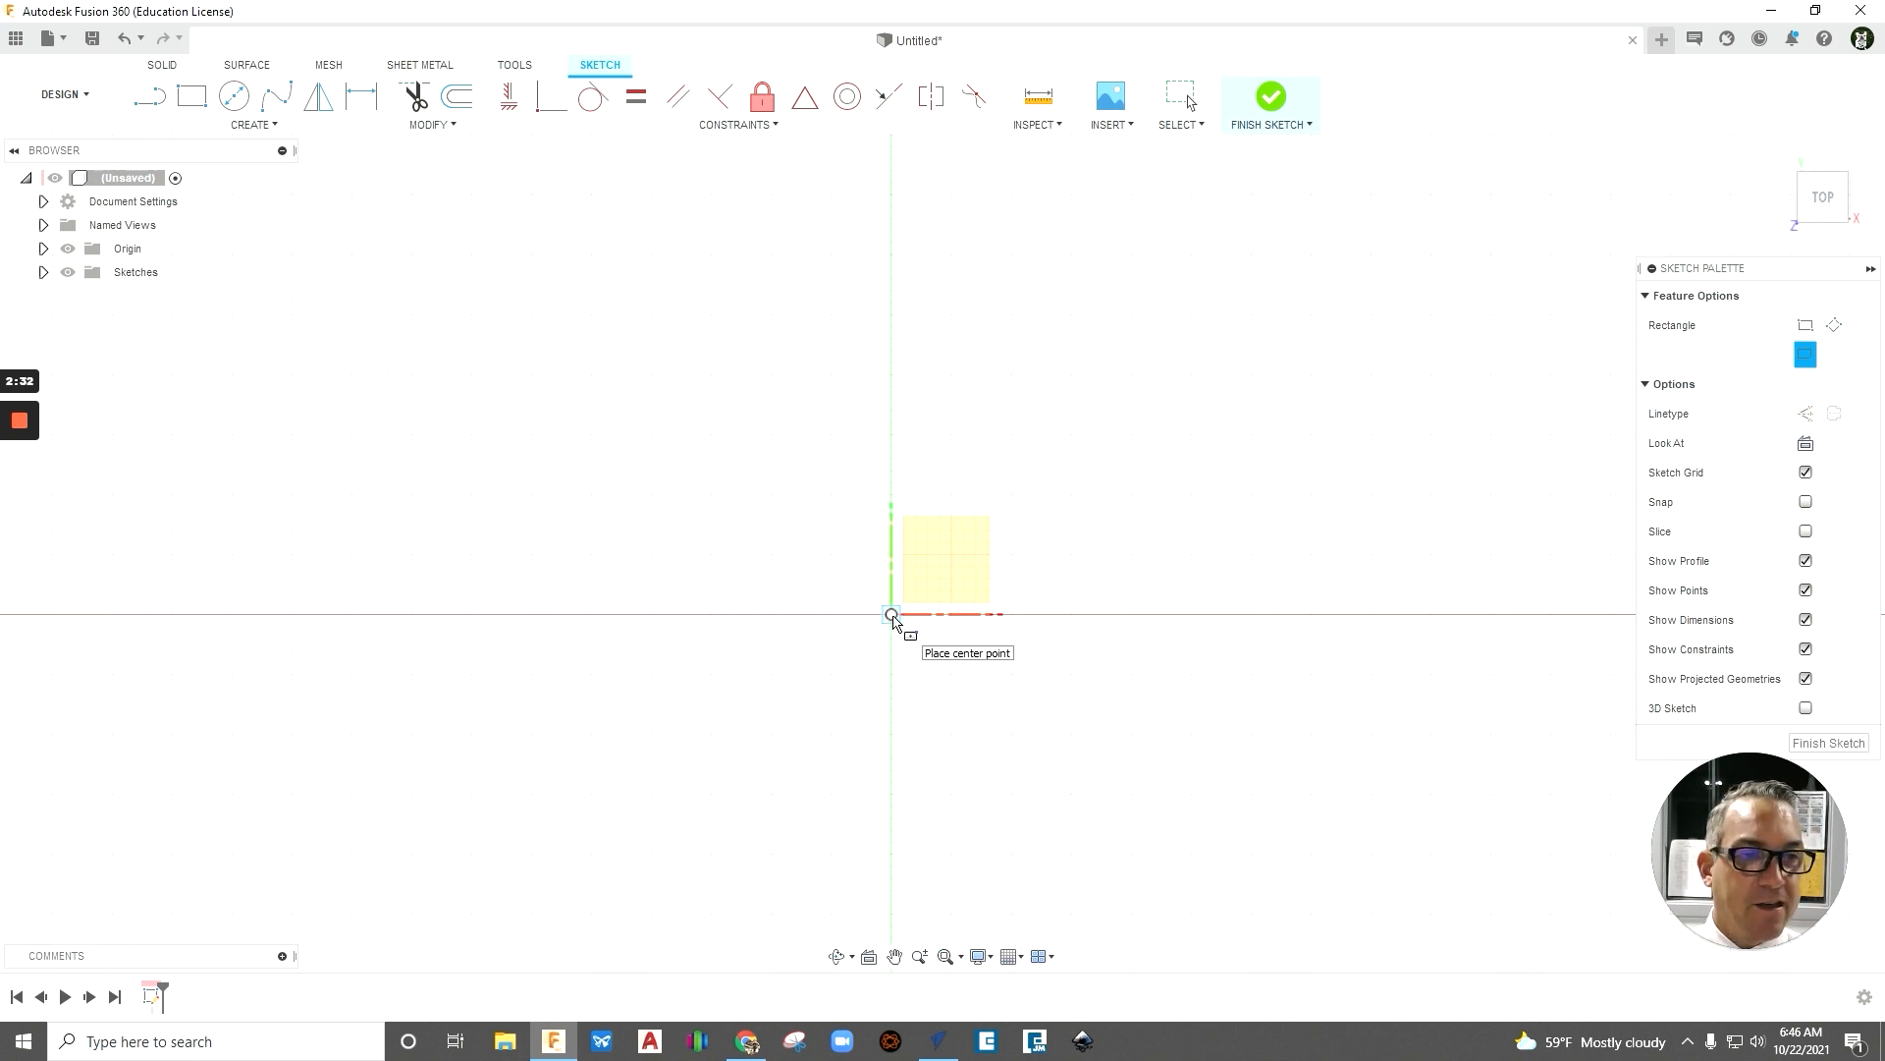
pyautogui.click(892, 615)
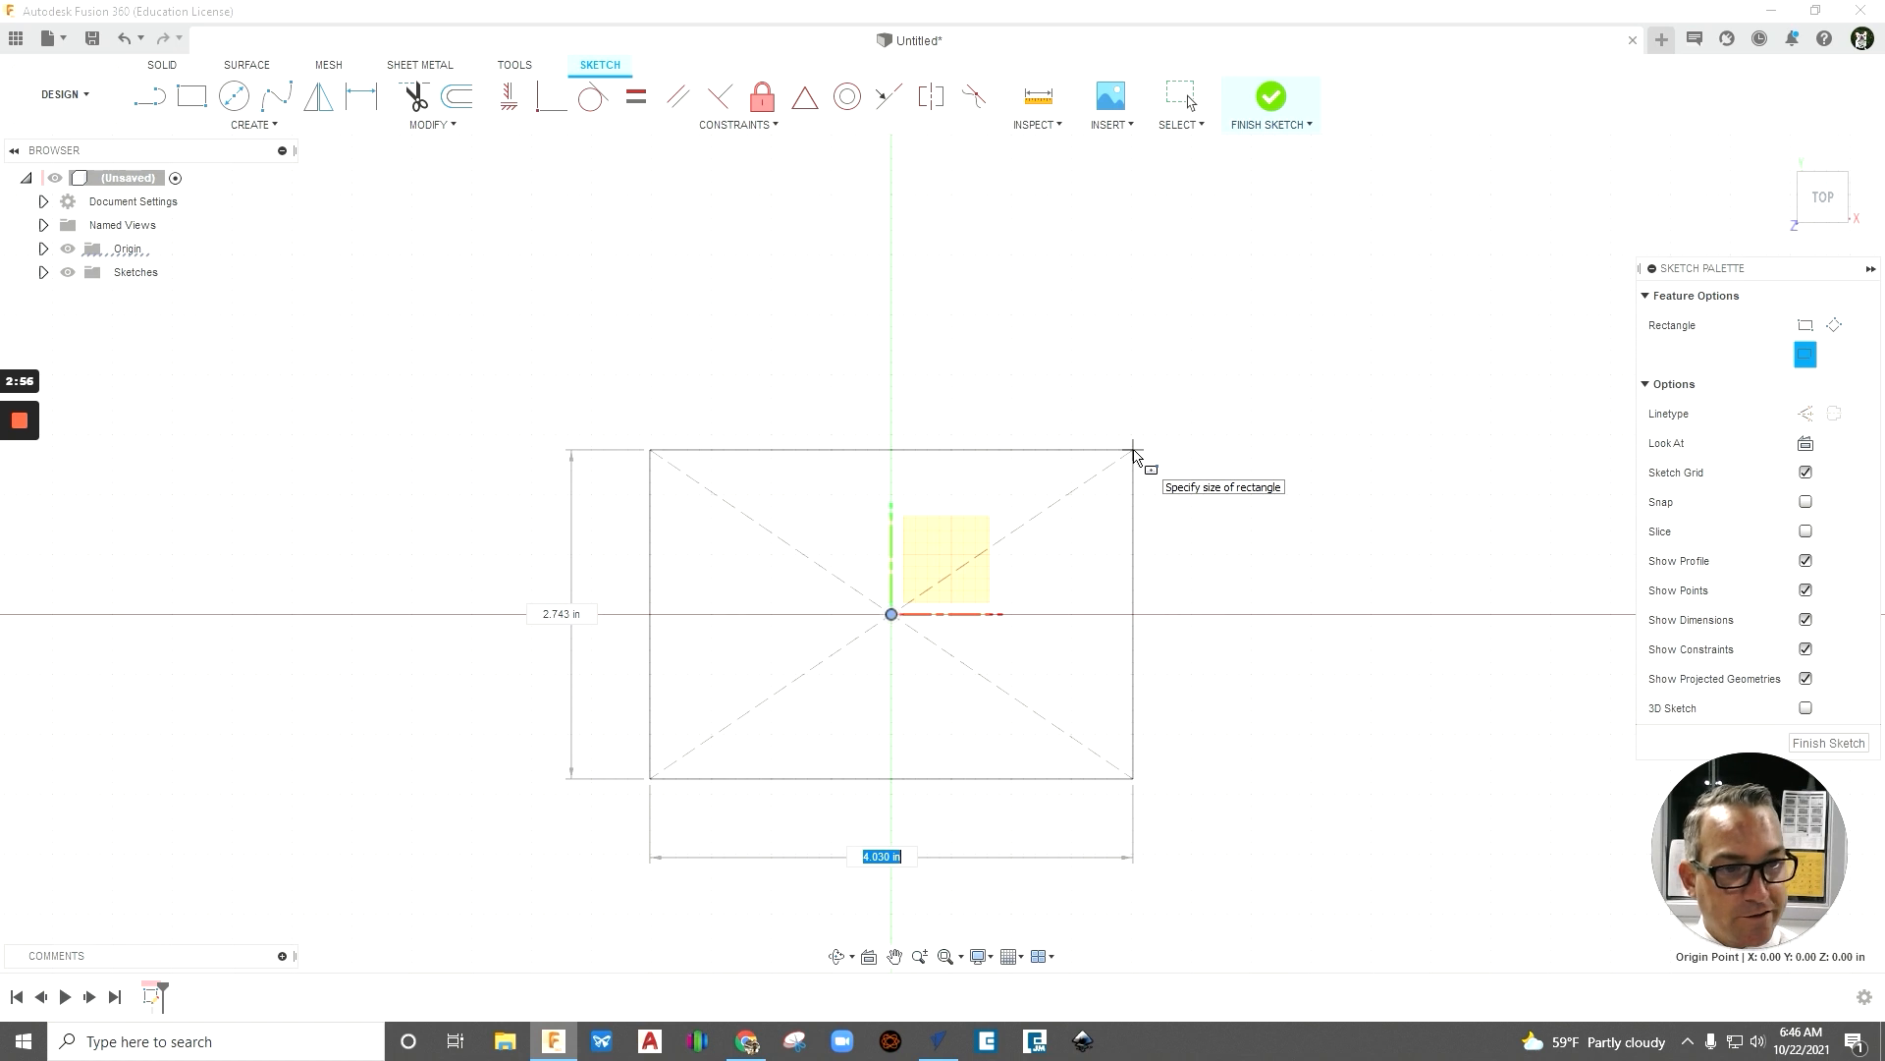
pyautogui.write('3.5')
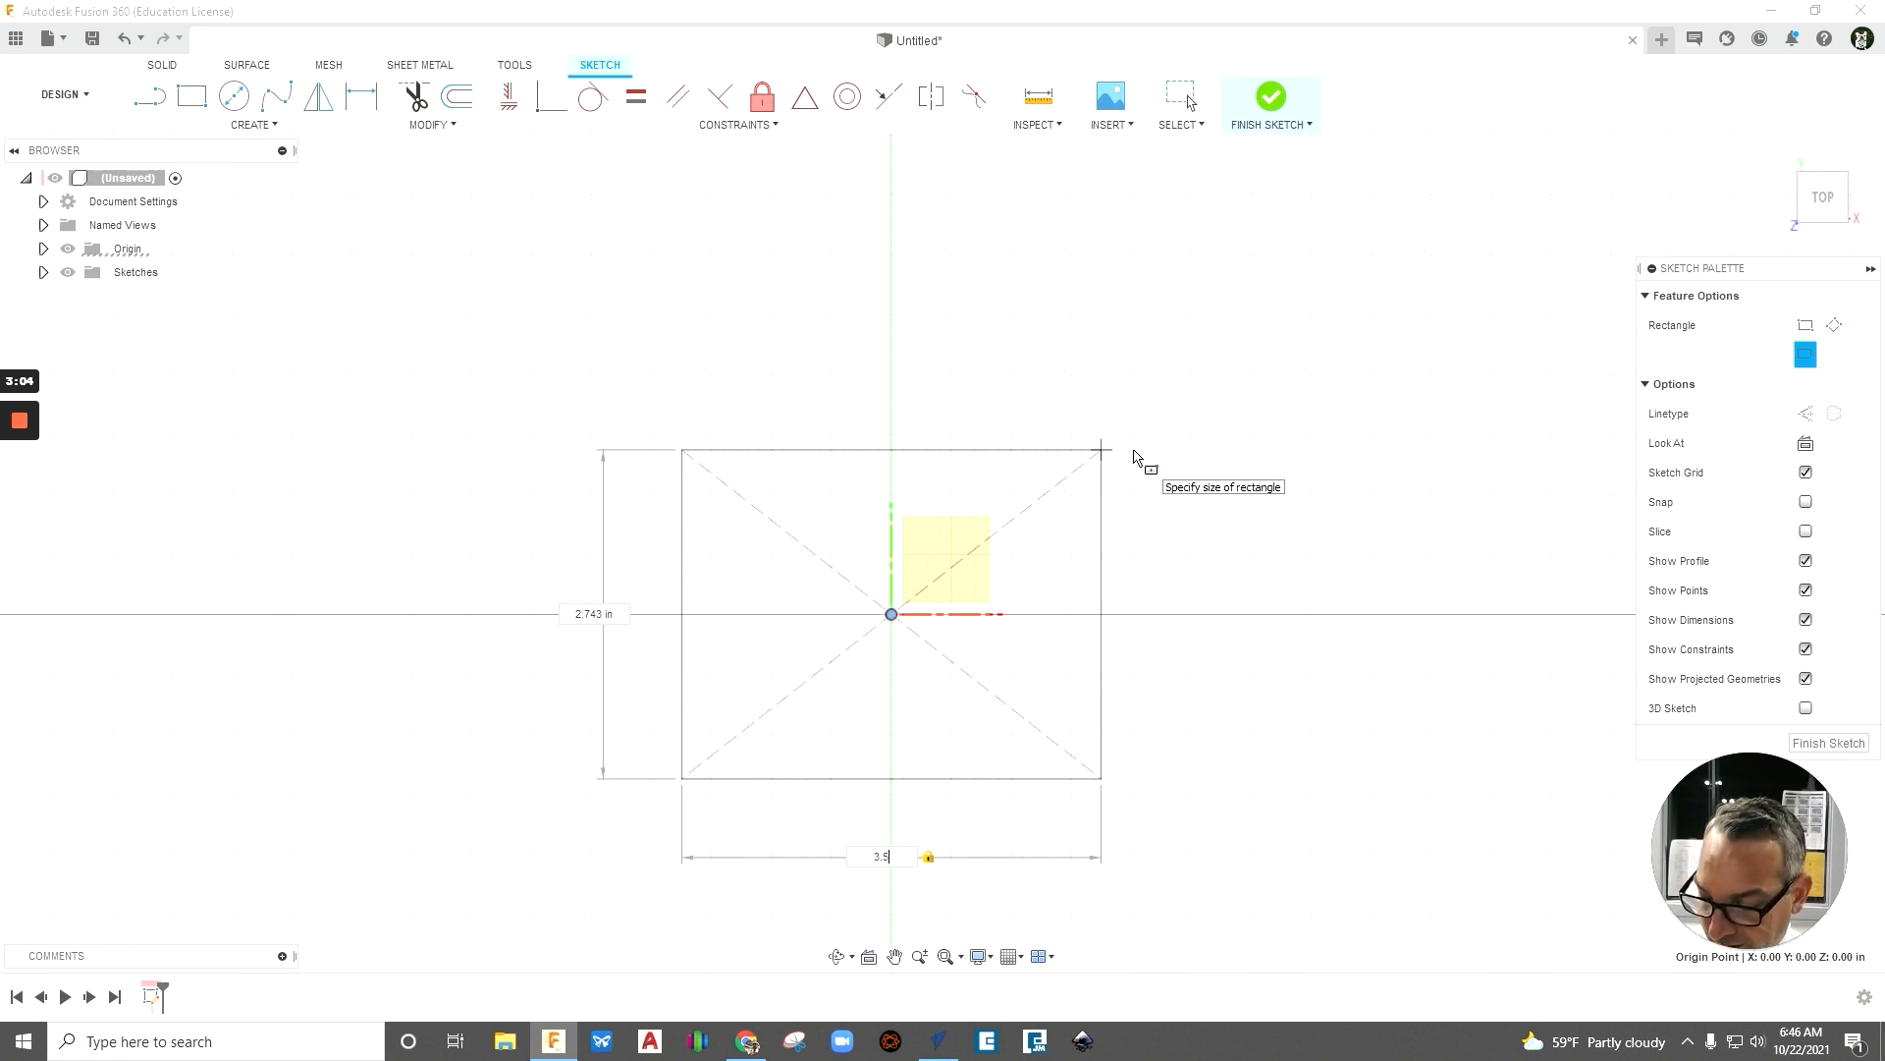
pyautogui.press('Tab')
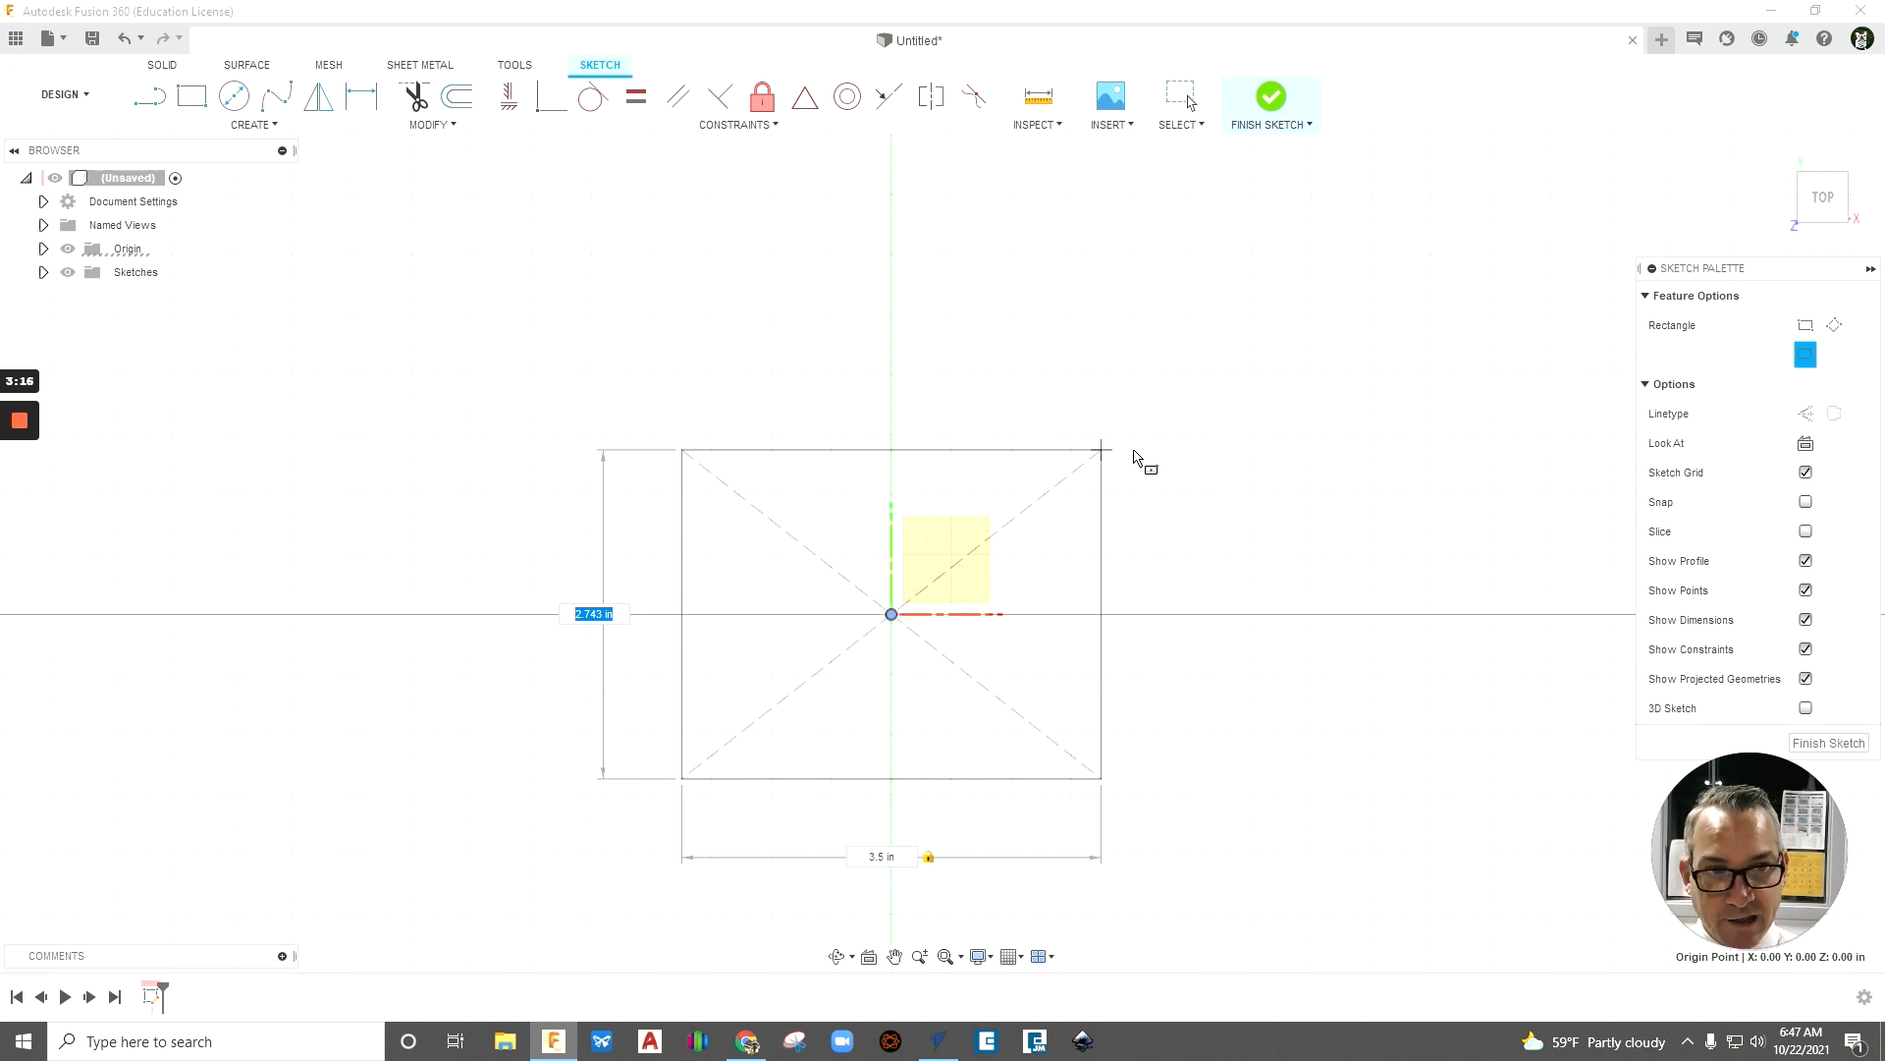
pyautogui.write('1.5')
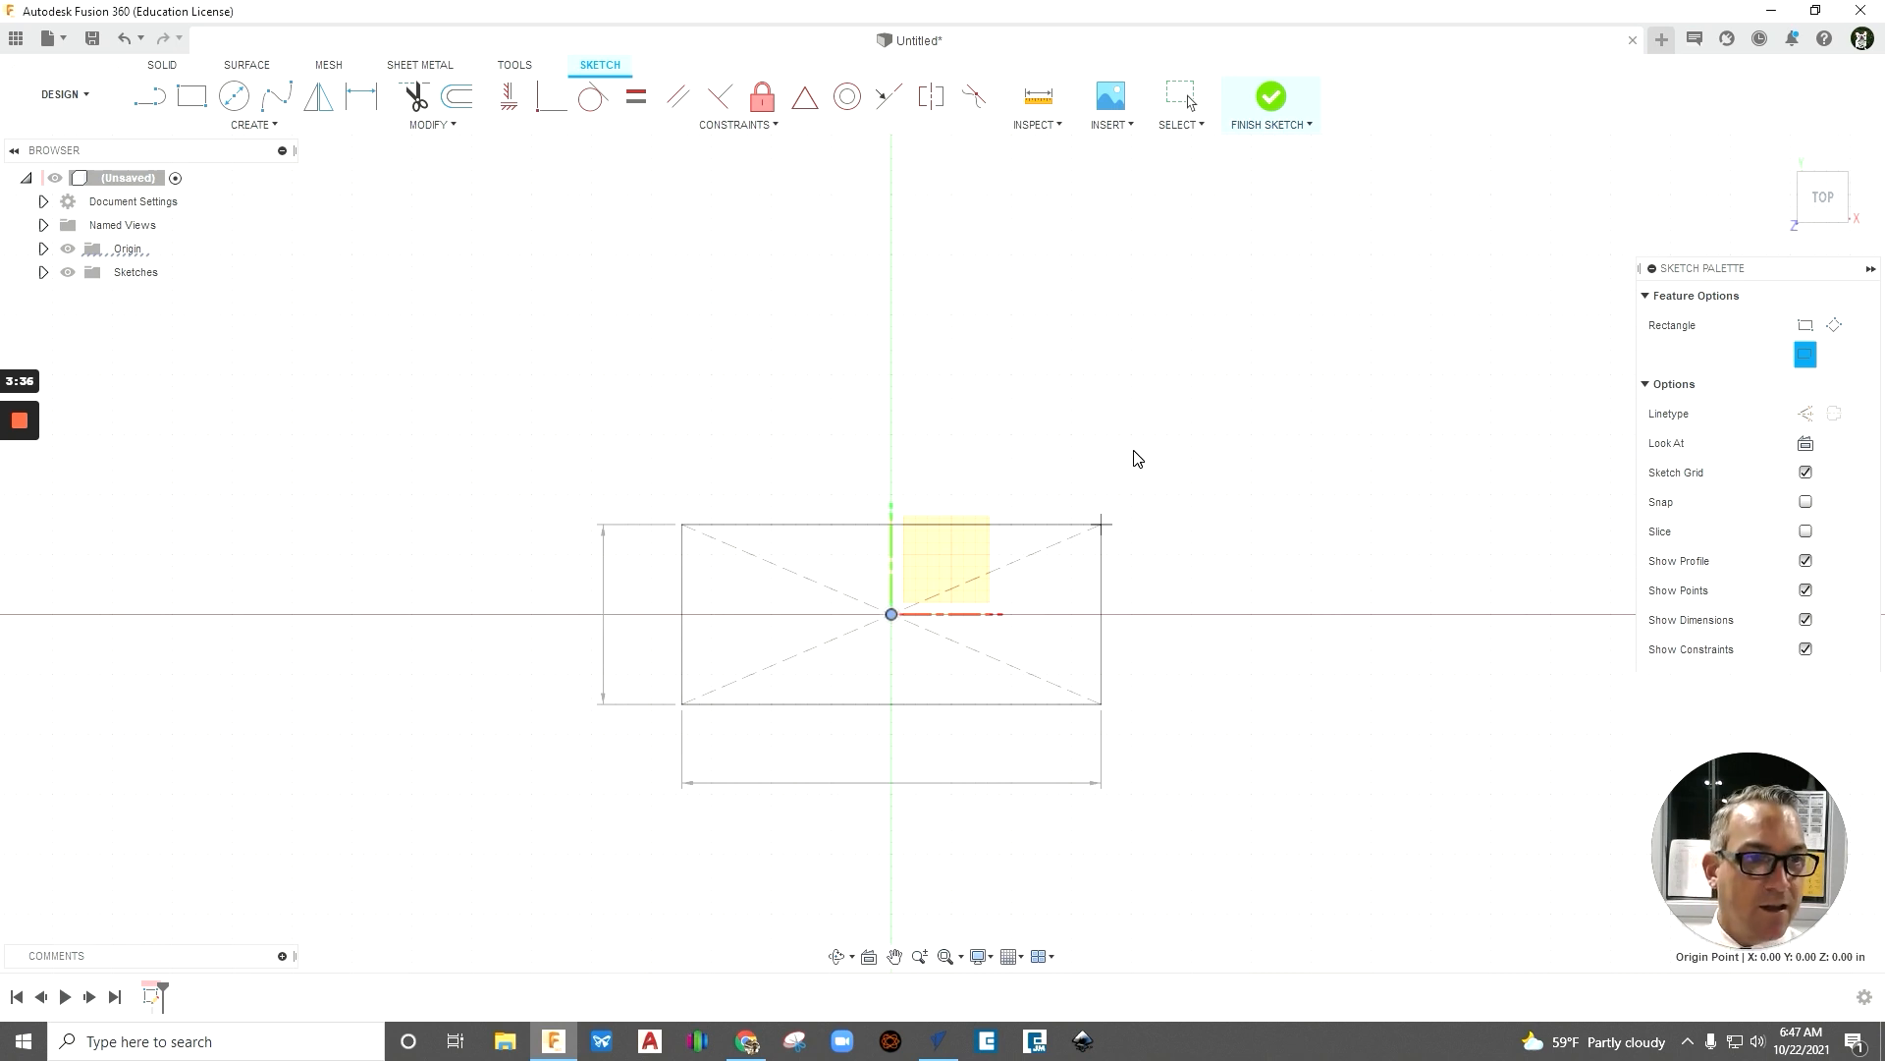
pyautogui.press('Return')
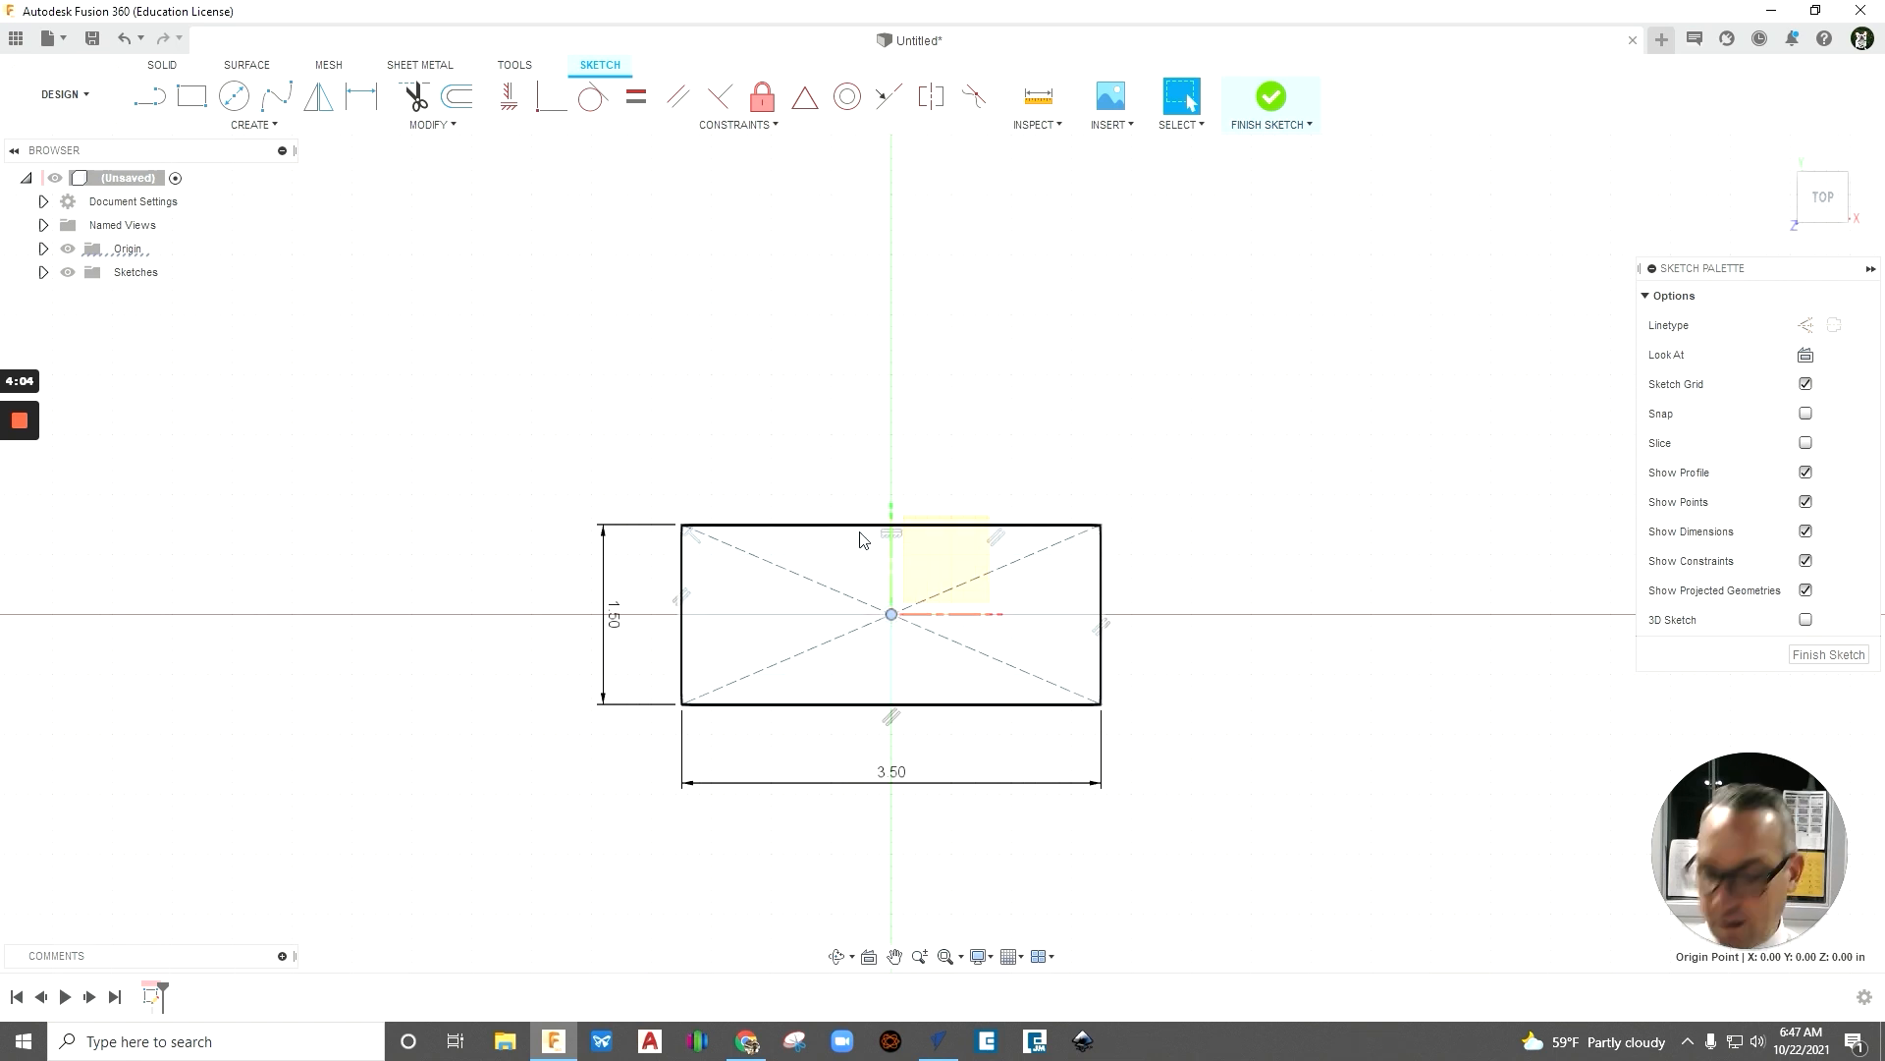
pyautogui.hotkey('ctrl', 'z')
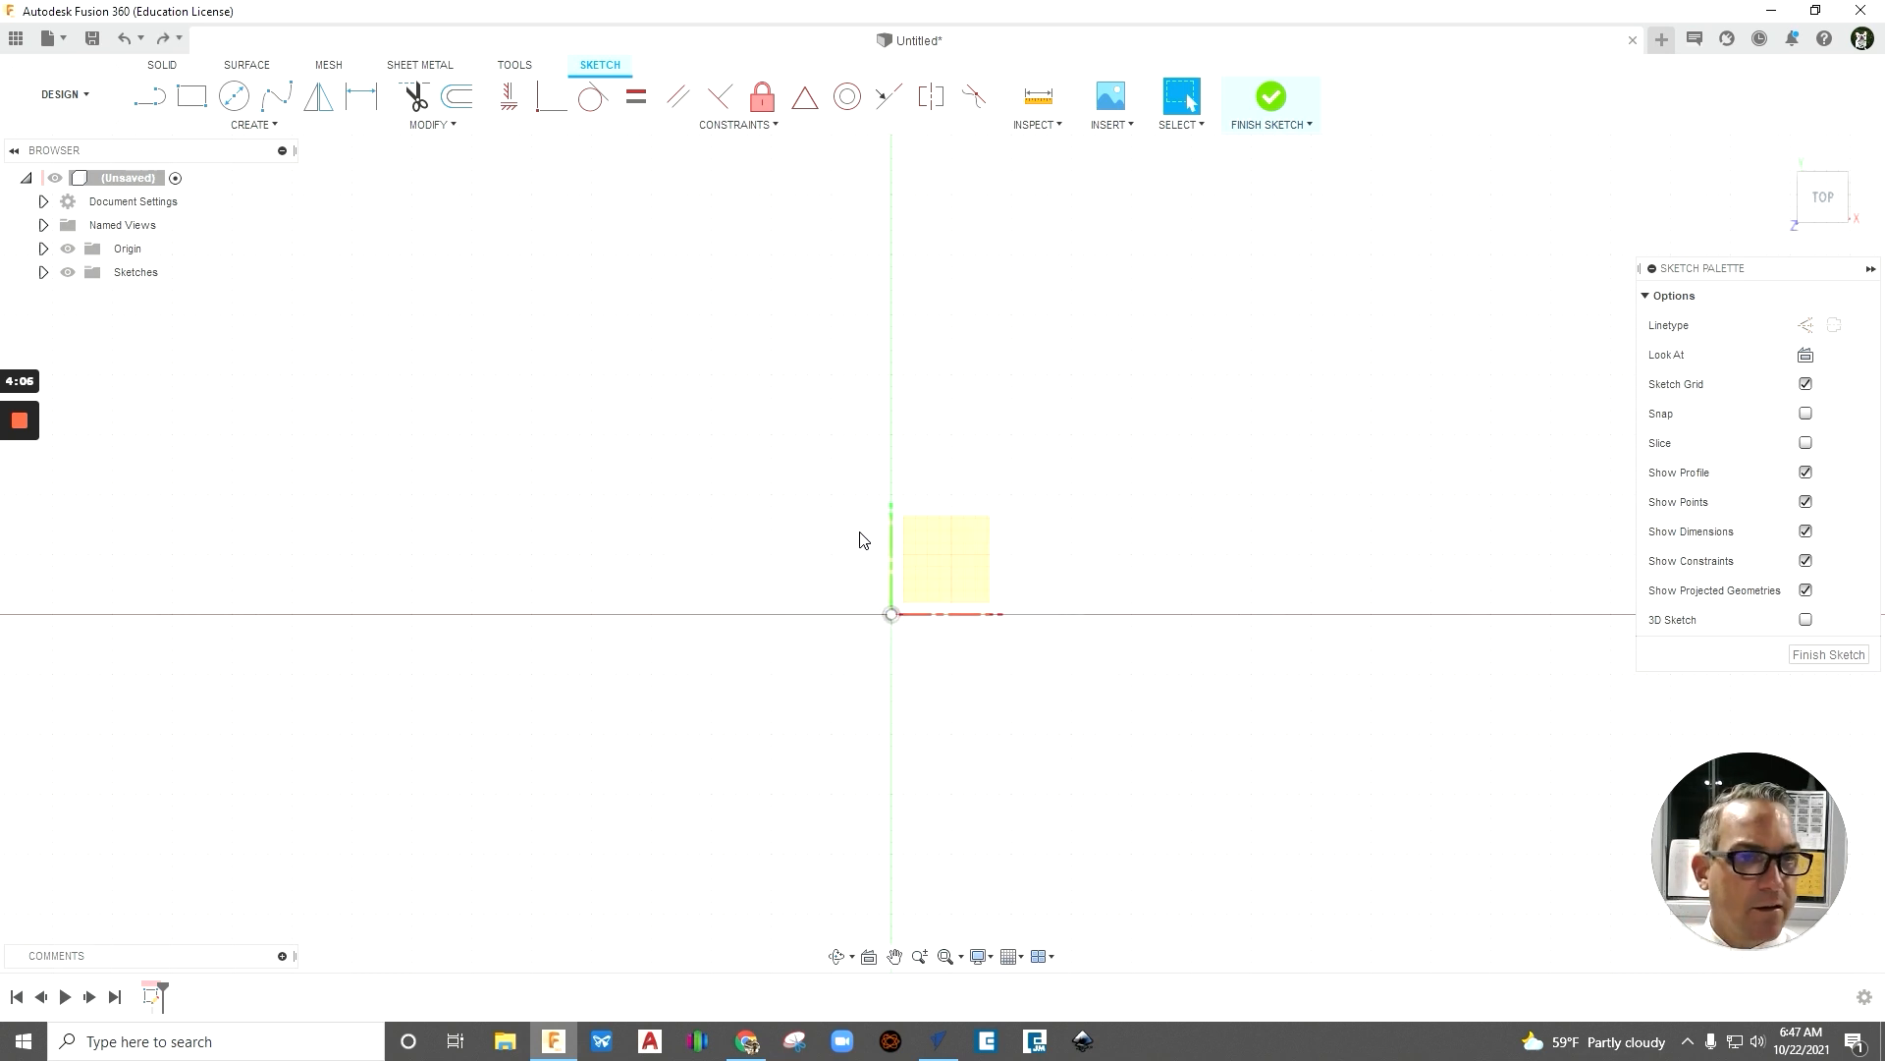
# - Sketch three center rectangles without set dimensions, one on the origin, one overlapping it, and a small one beside them
pyautogui.click(210, 128)
pyautogui.moveTo(252, 174)
pyautogui.click(420, 210)
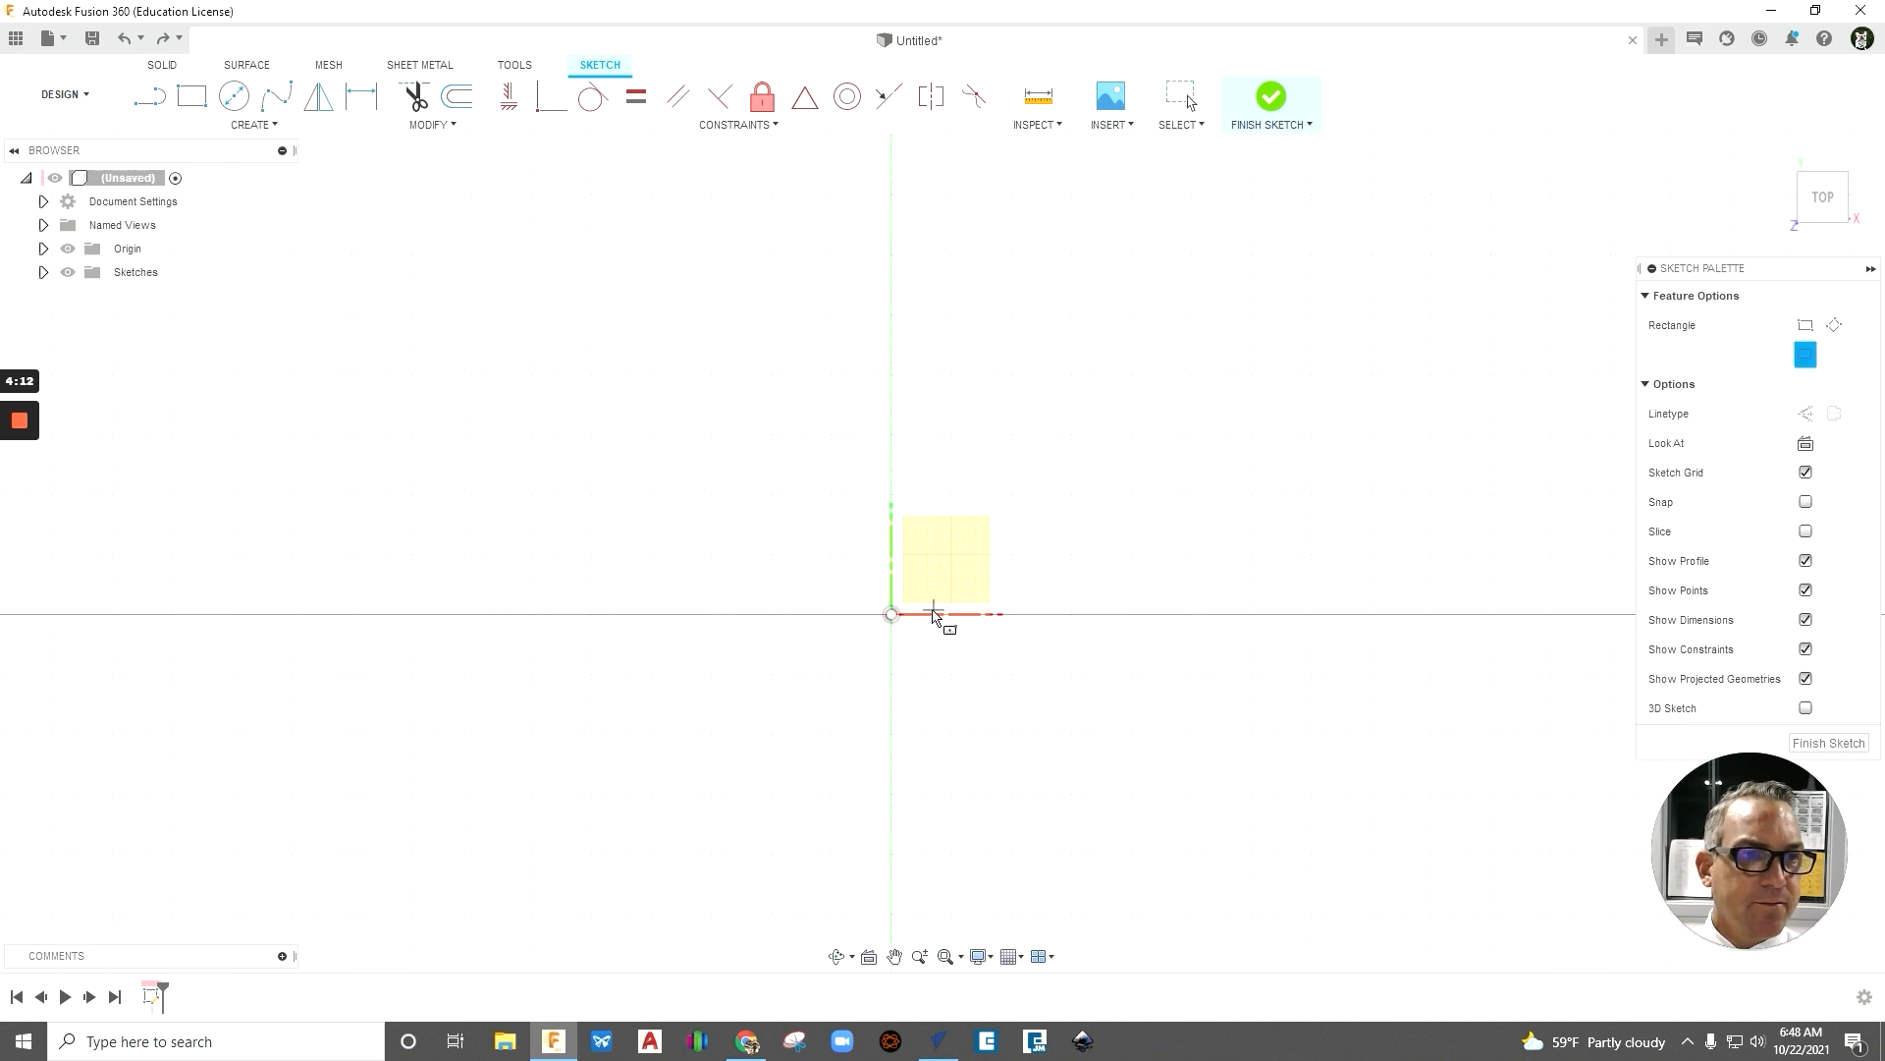
pyautogui.click(890, 613)
pyautogui.click(1066, 511)
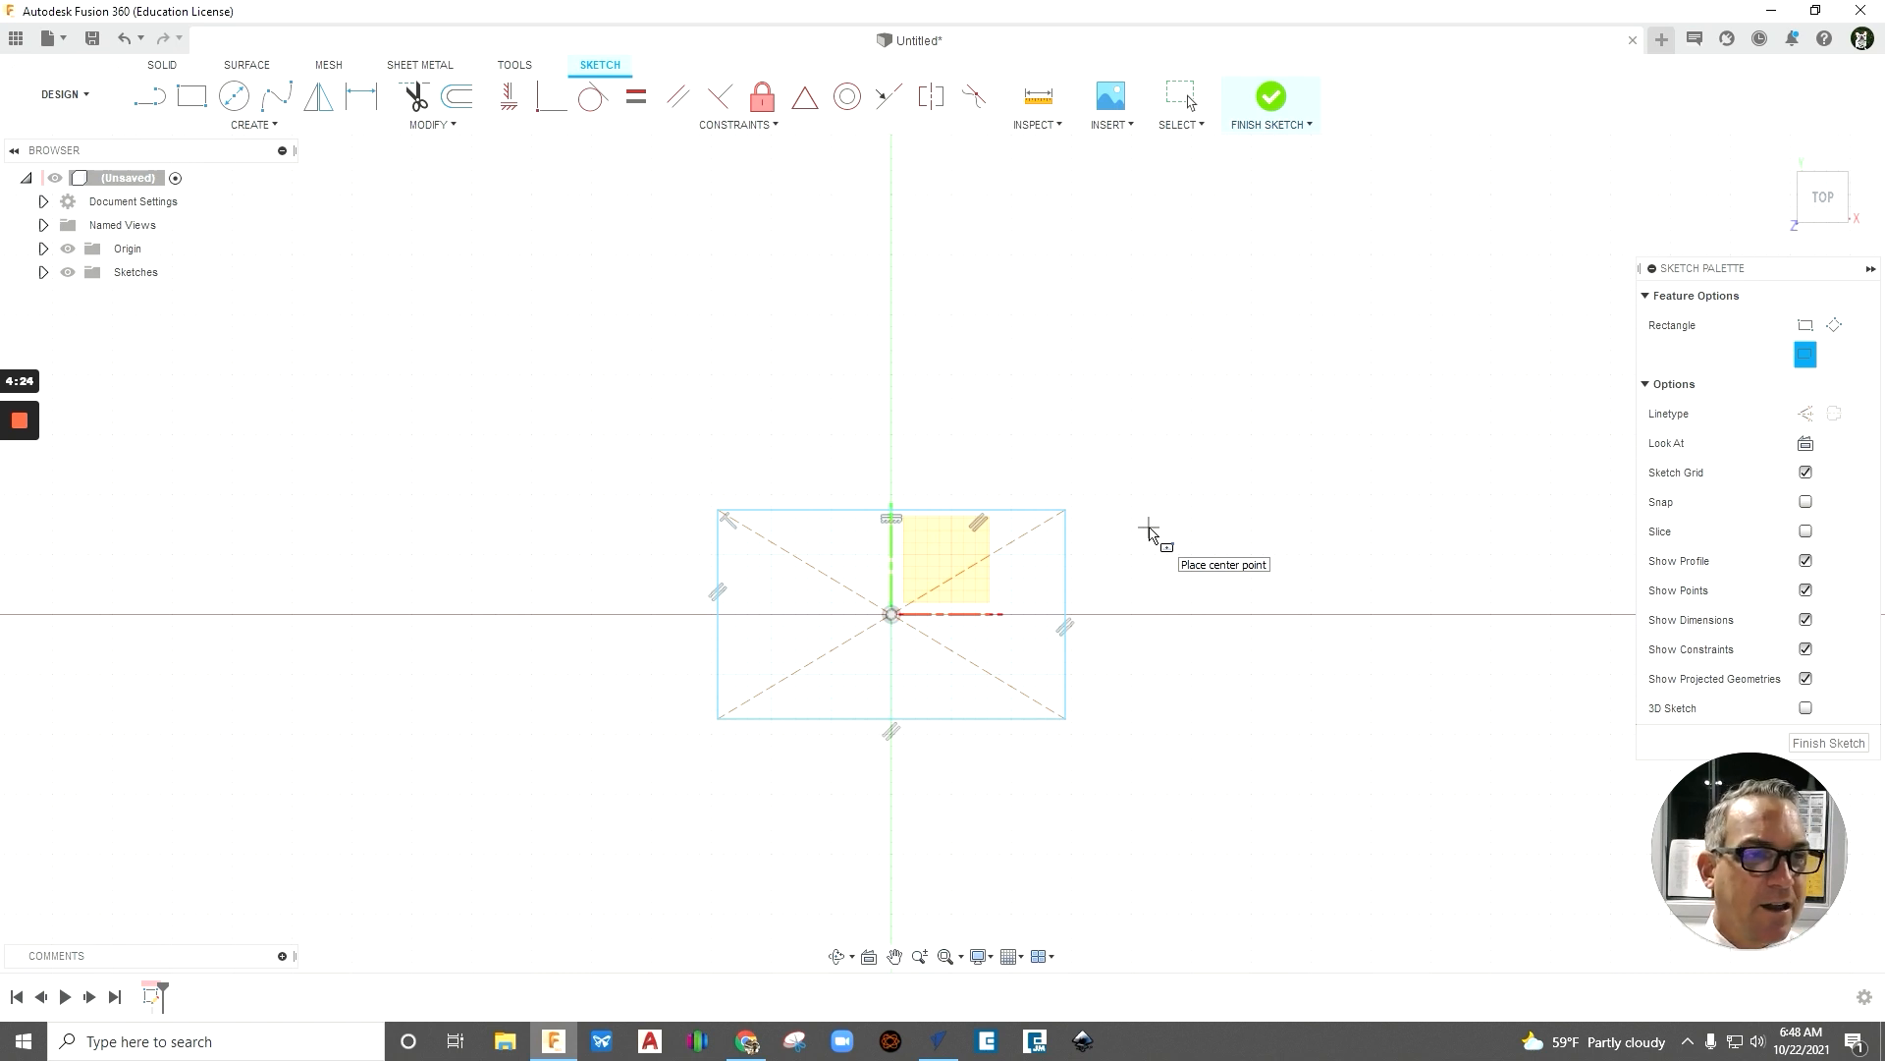
pyautogui.click(1038, 564)
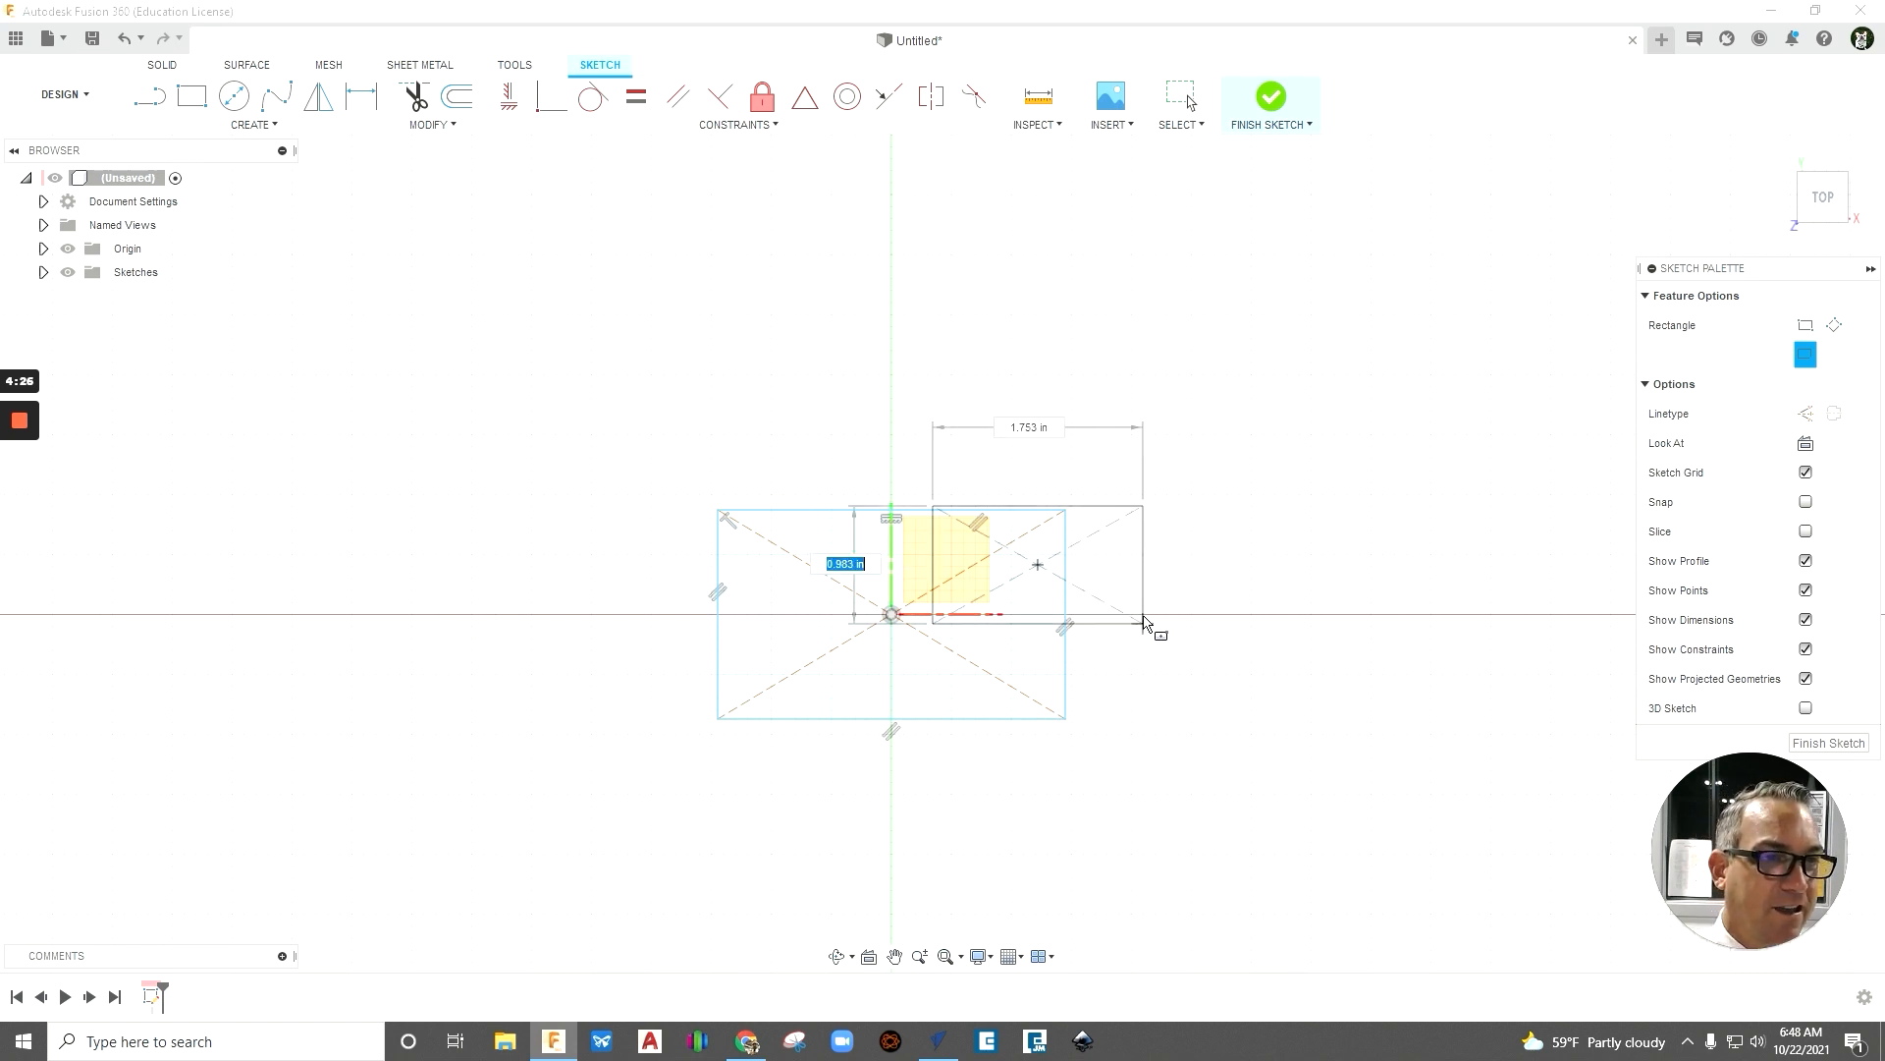
pyautogui.click(1143, 616)
pyautogui.click(1156, 679)
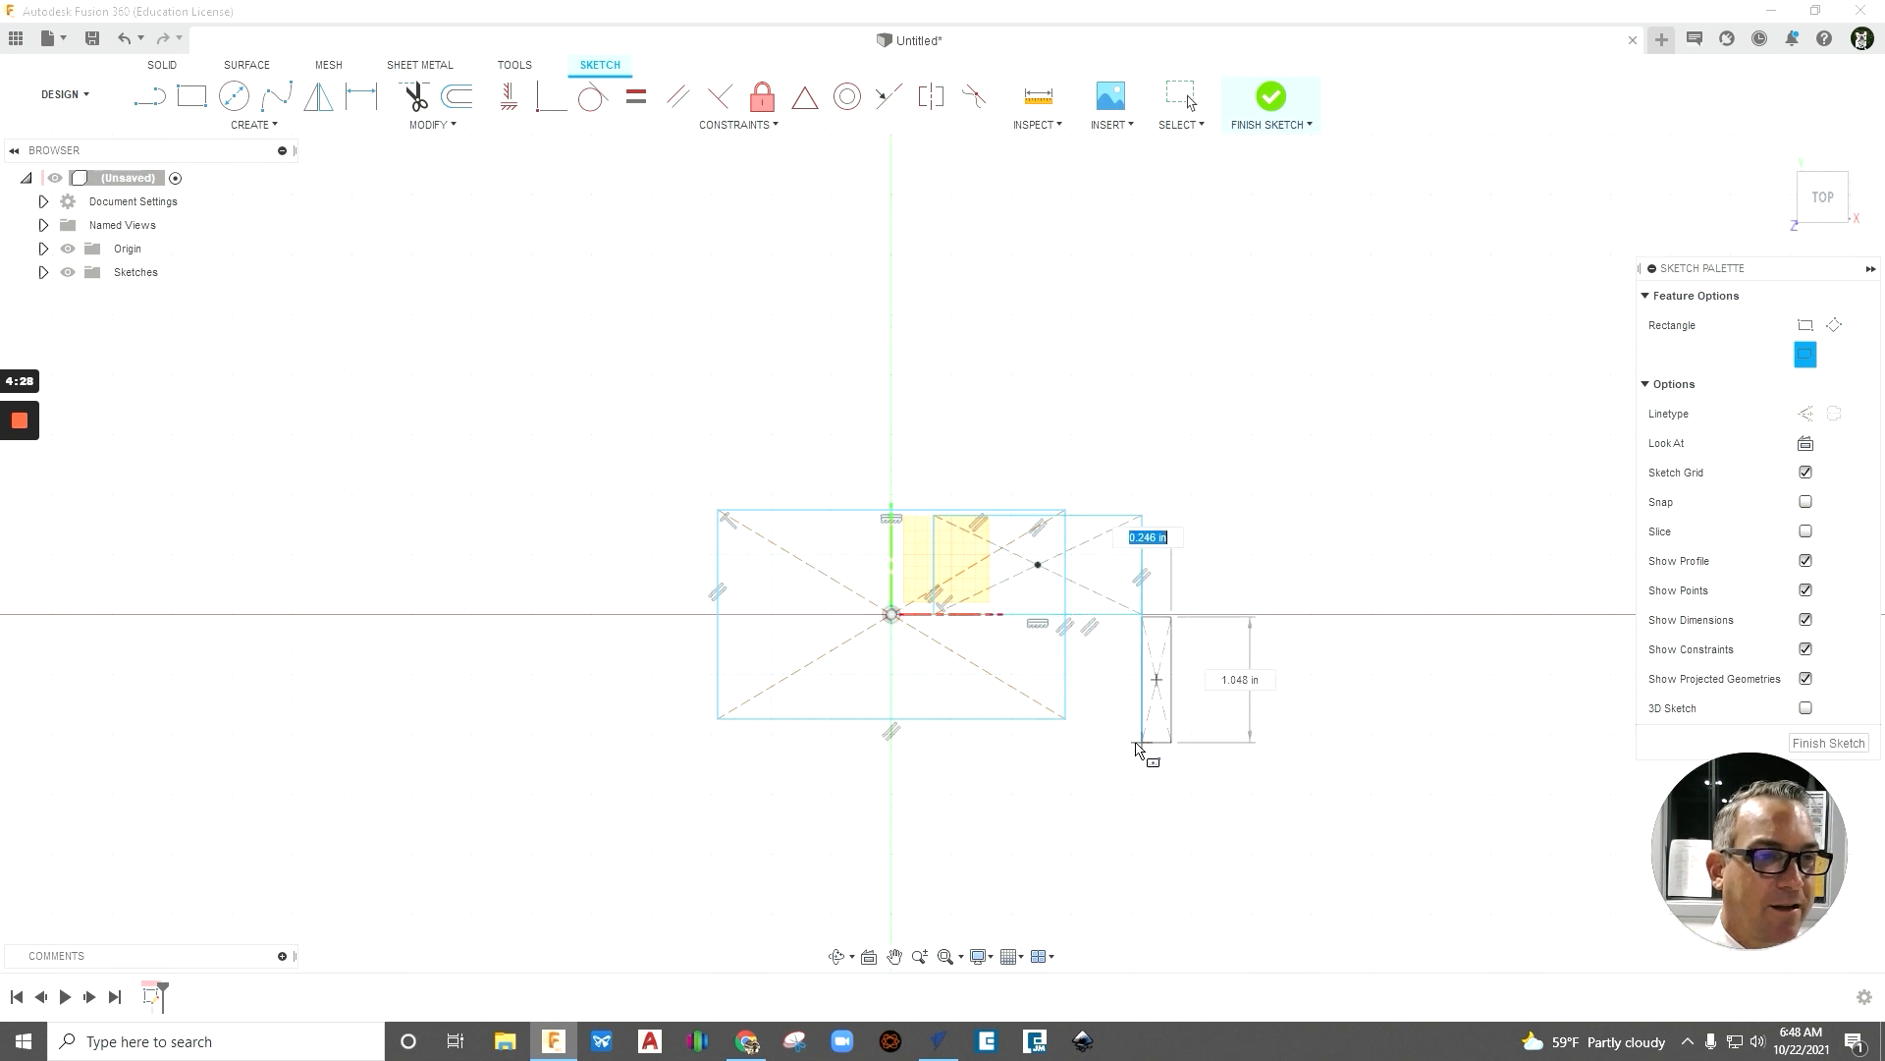
pyautogui.click(1122, 743)
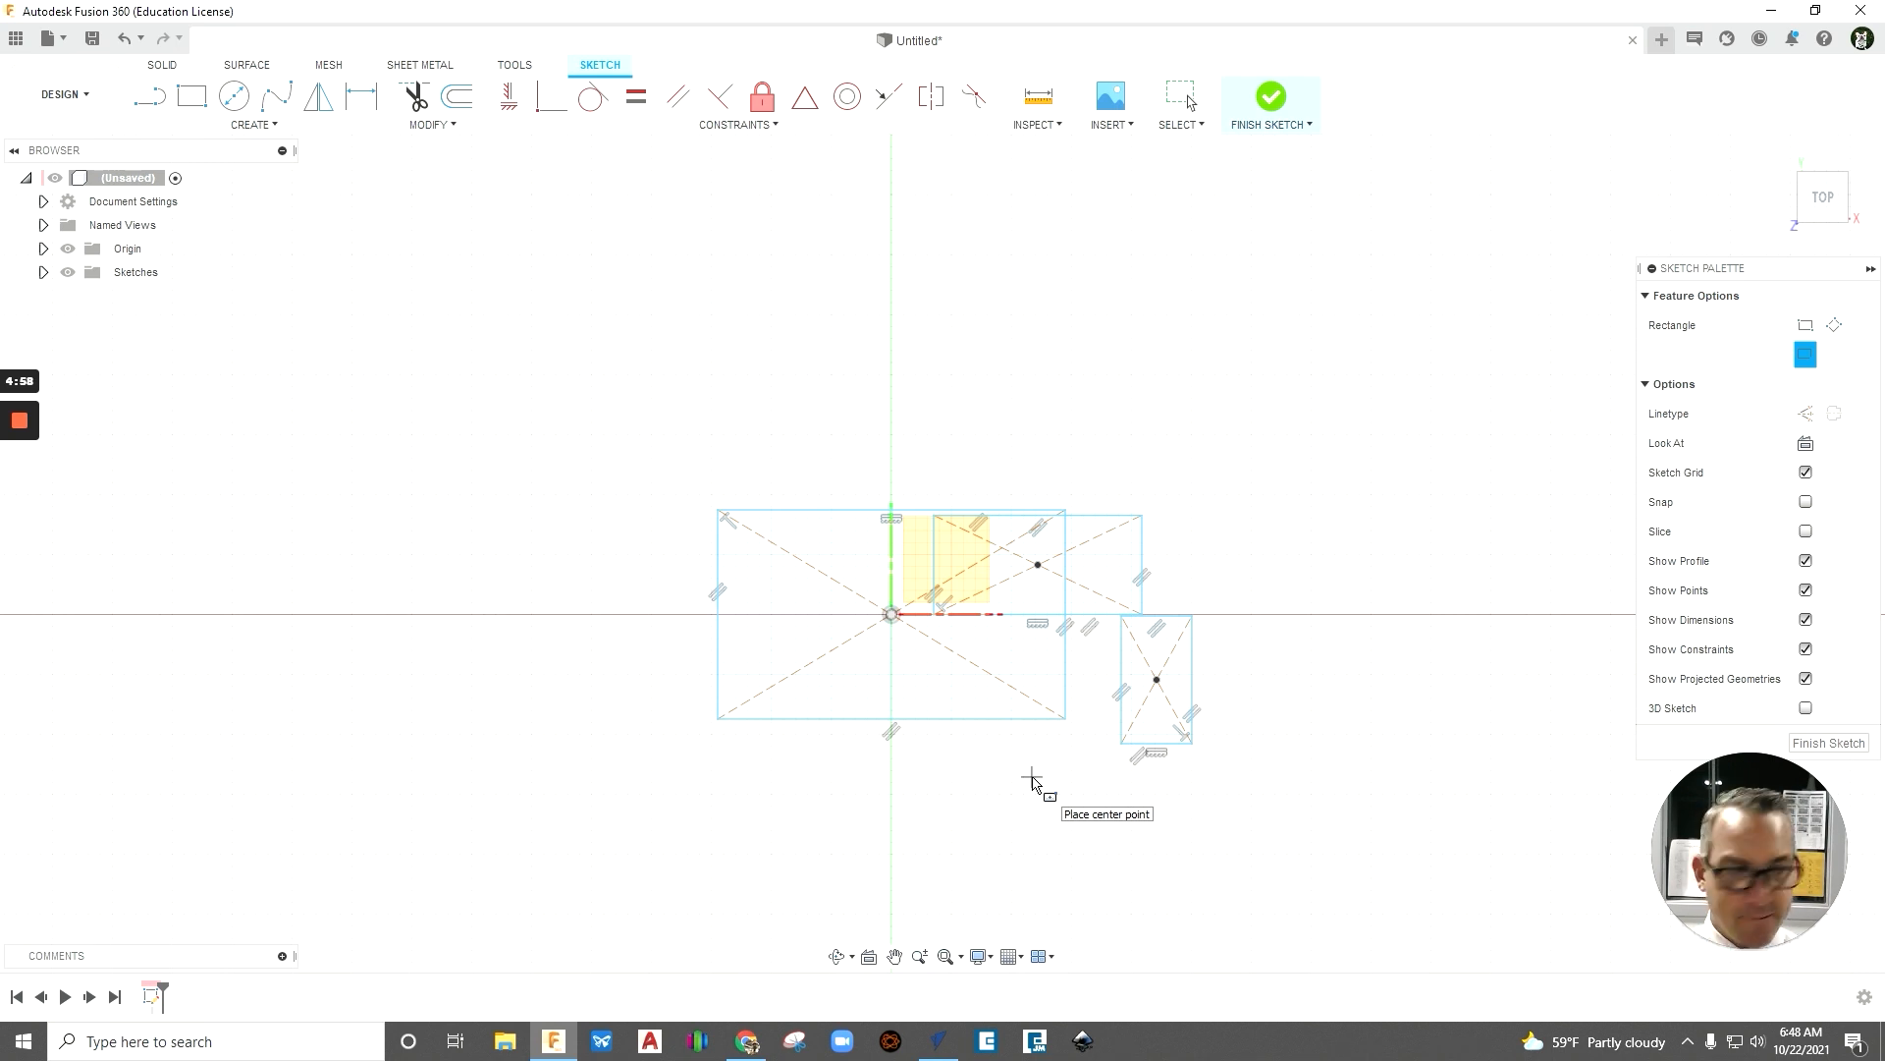
# - Leave the rectangle command and delete all three rectangles from the sketch
pyautogui.press('Escape')
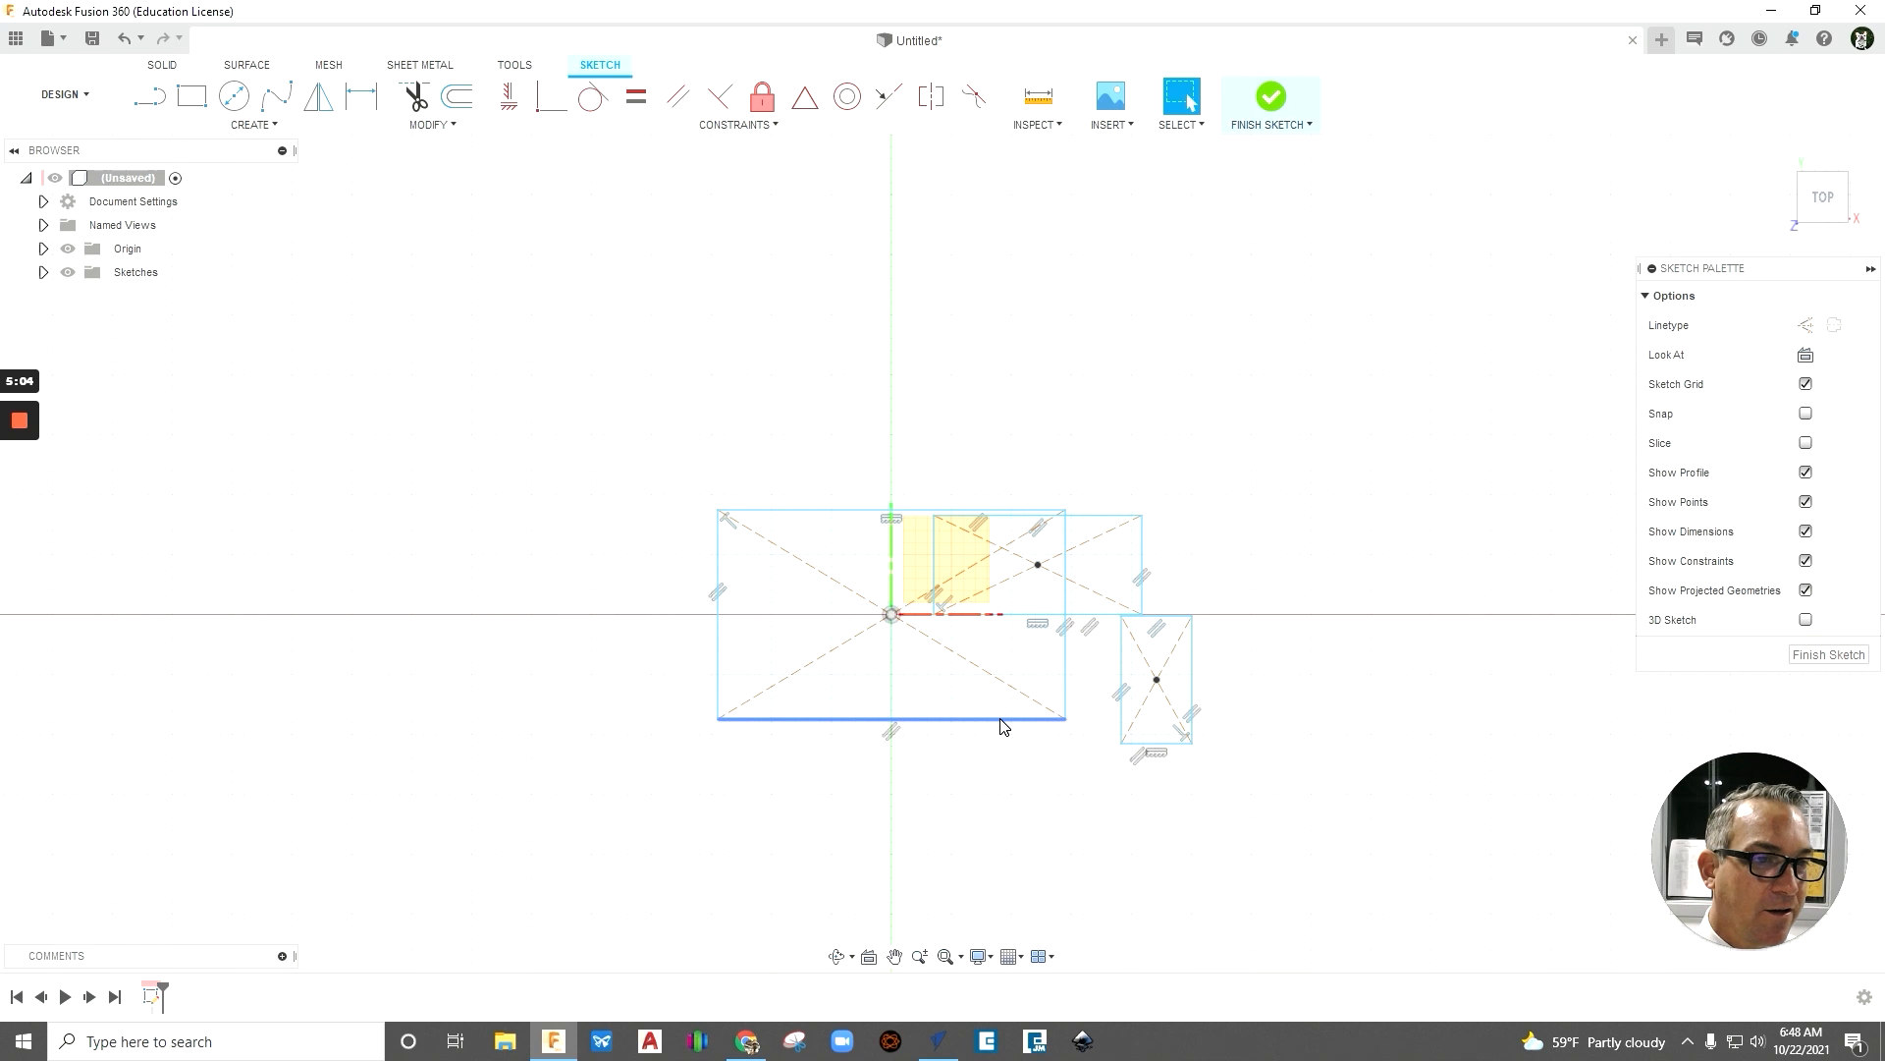
pyautogui.moveTo(563, 384)
pyautogui.mouseDown()
pyautogui.moveTo(1104, 815)
pyautogui.moveTo(1301, 857)
pyautogui.mouseUp()
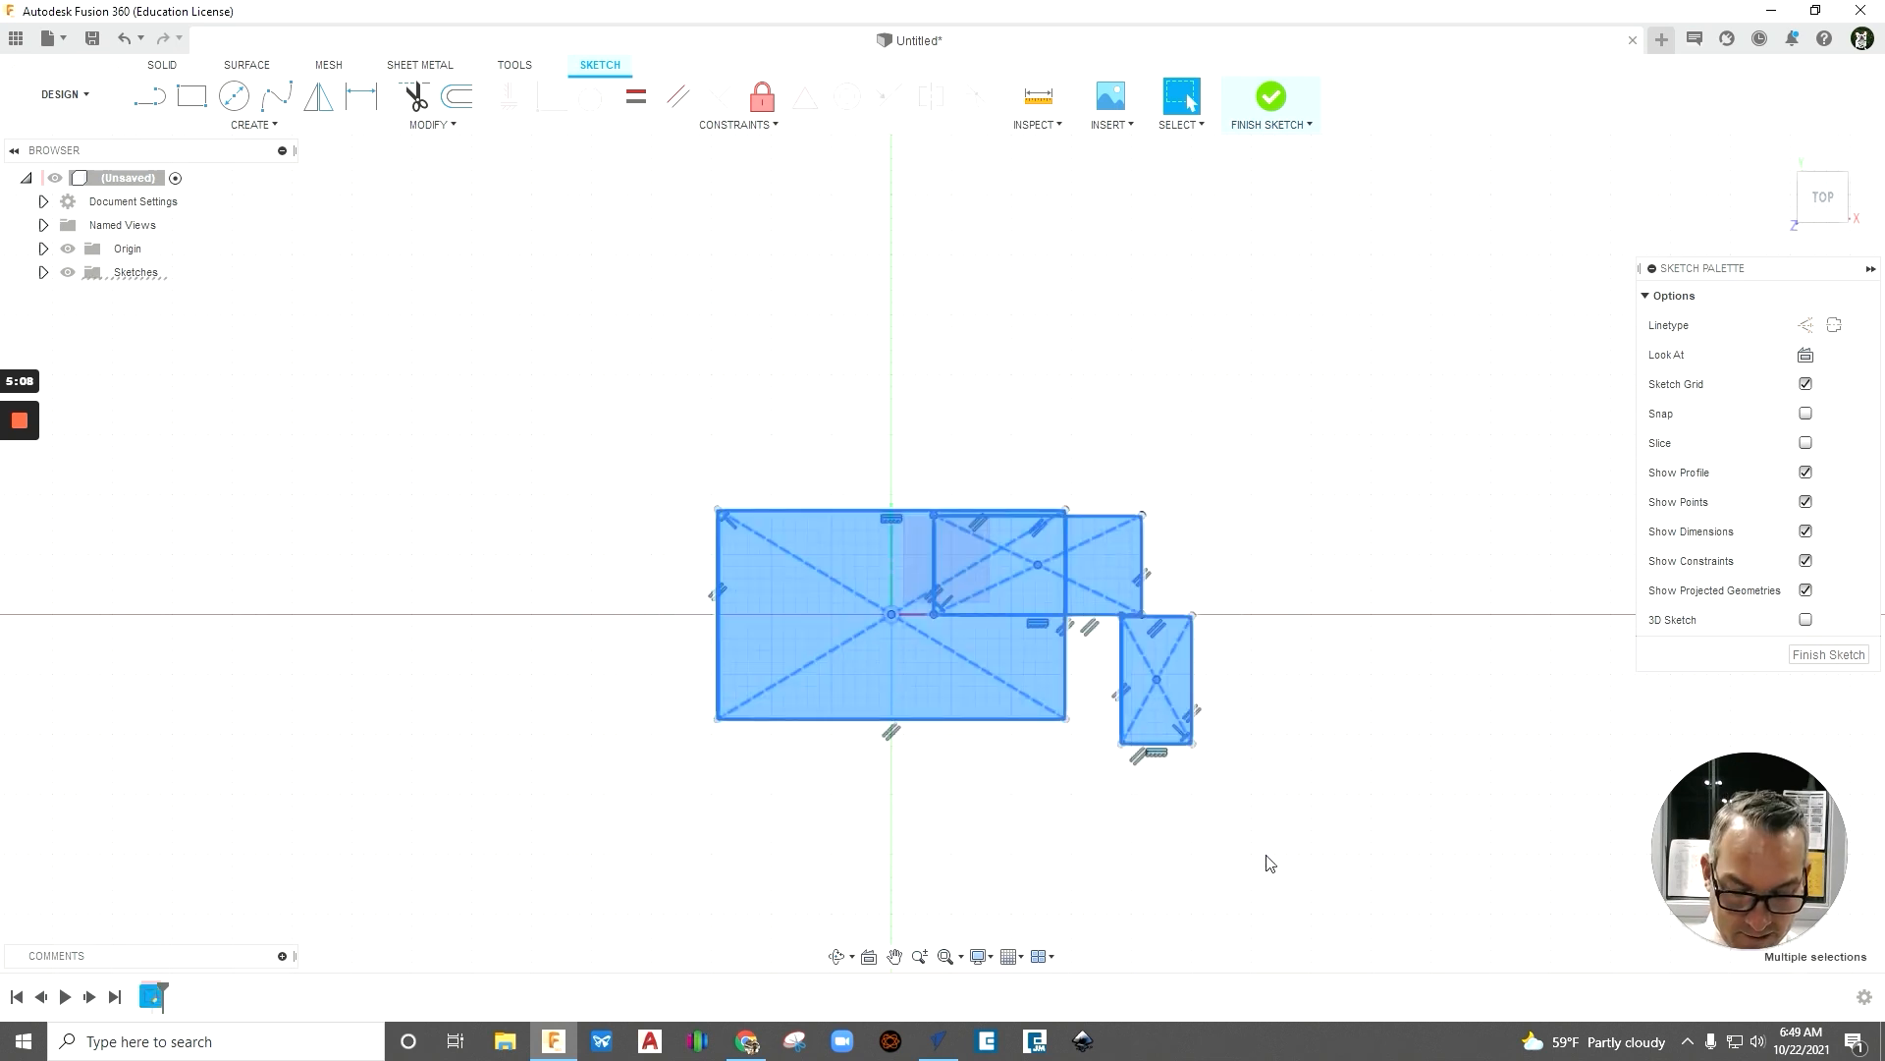
pyautogui.press('Delete')
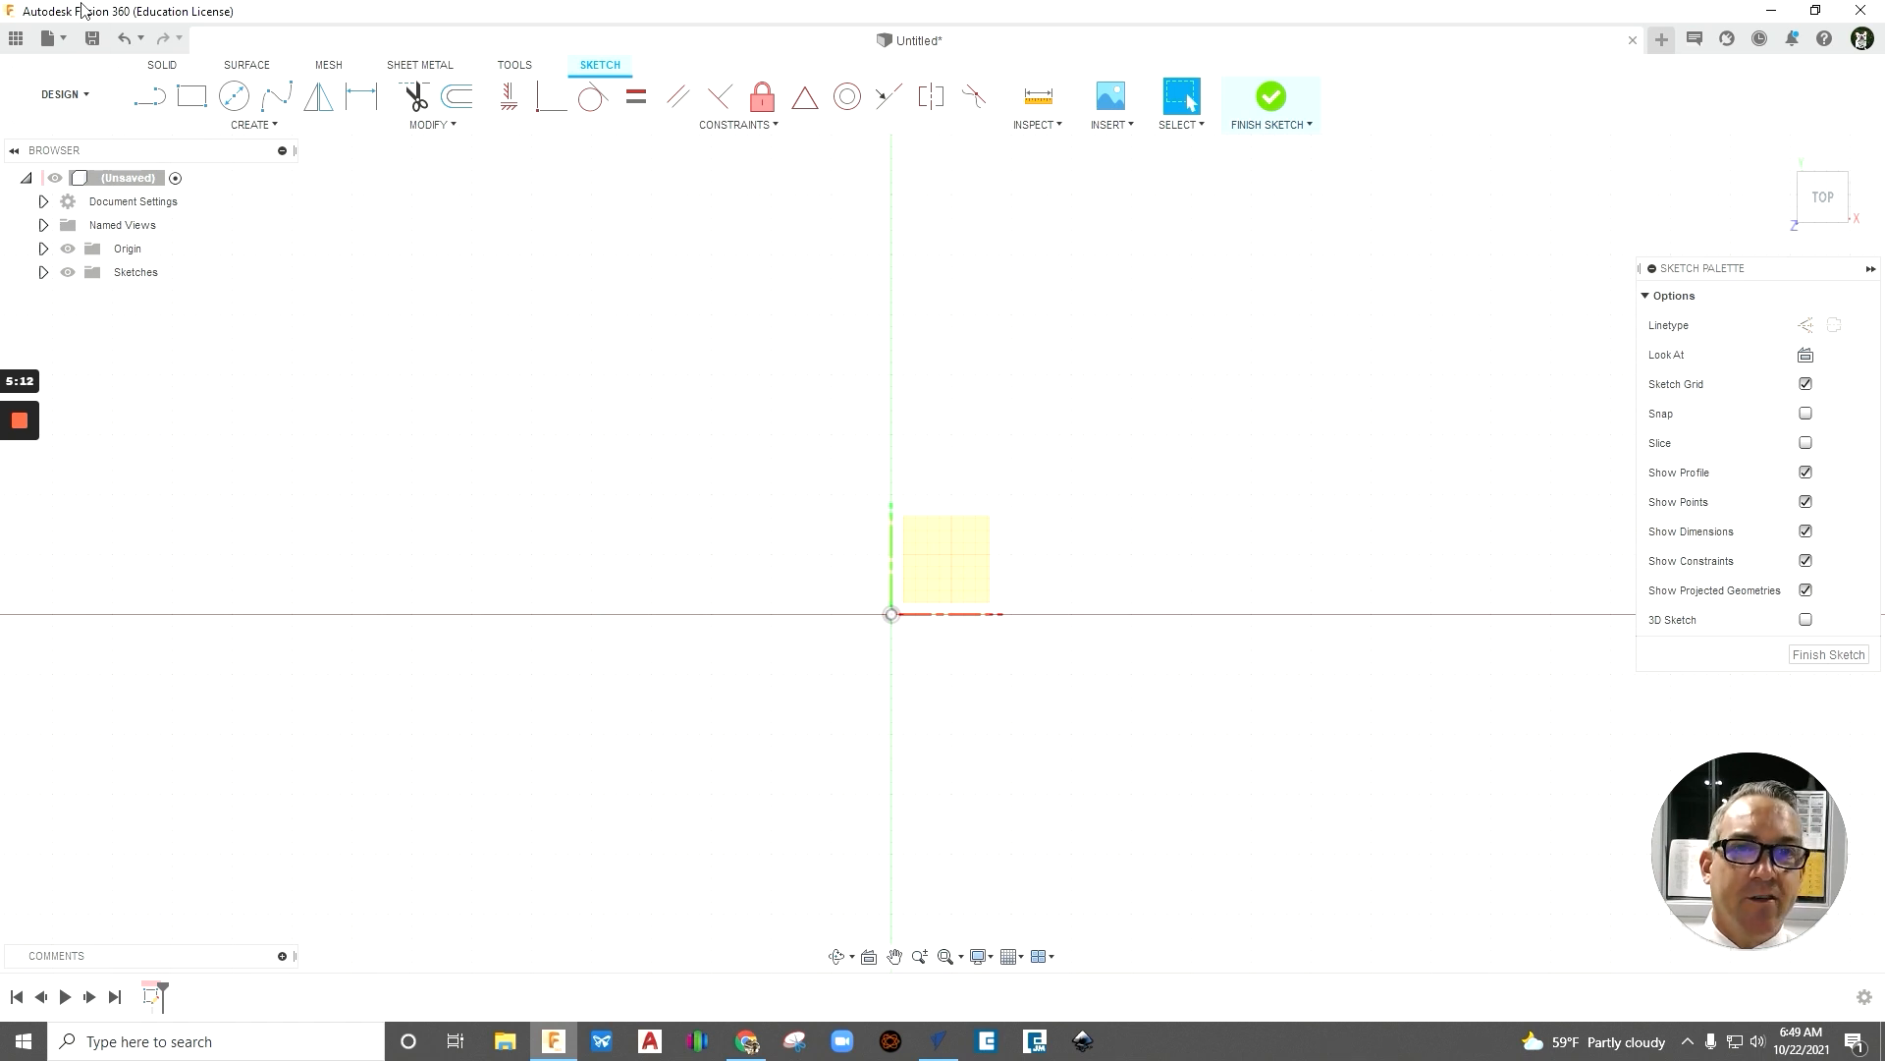
# - Sketch one freehand center rectangle on the origin and undo it
pyautogui.click(237, 123)
pyautogui.moveTo(245, 168)
pyautogui.click(393, 212)
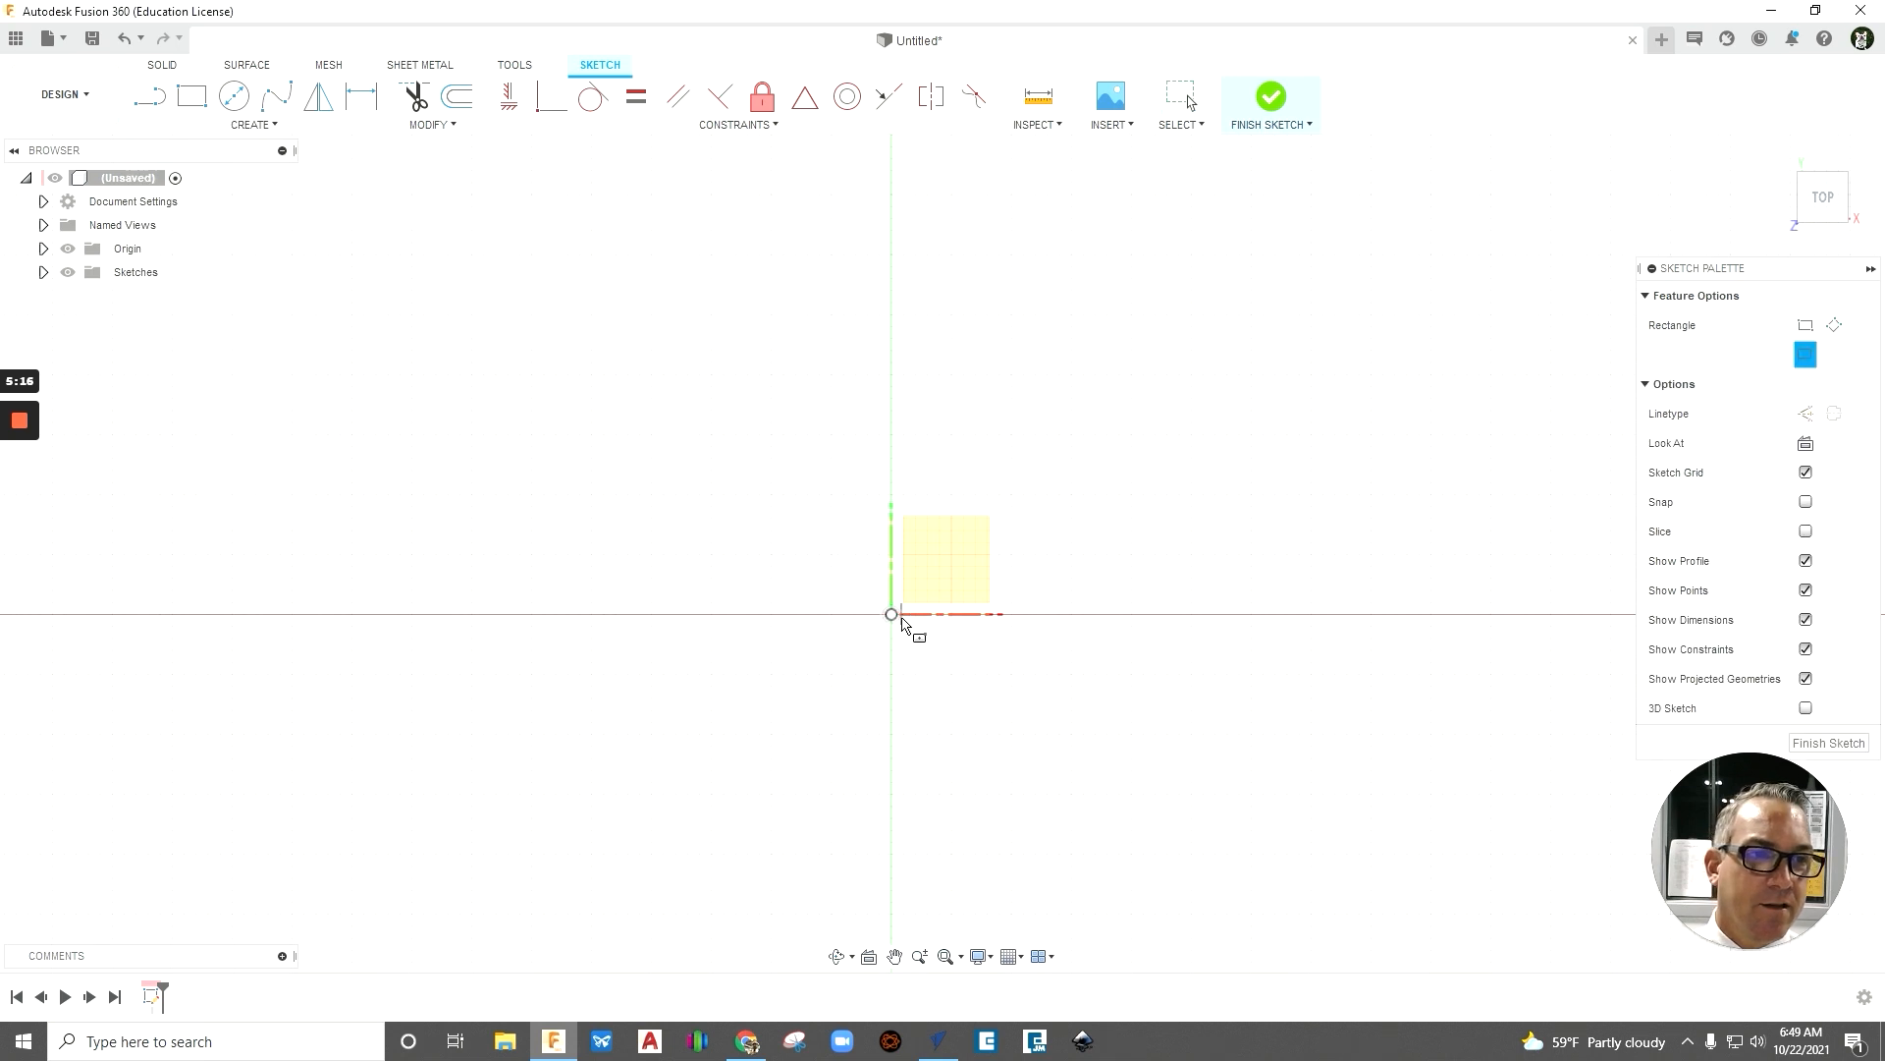
pyautogui.click(893, 617)
pyautogui.click(1047, 502)
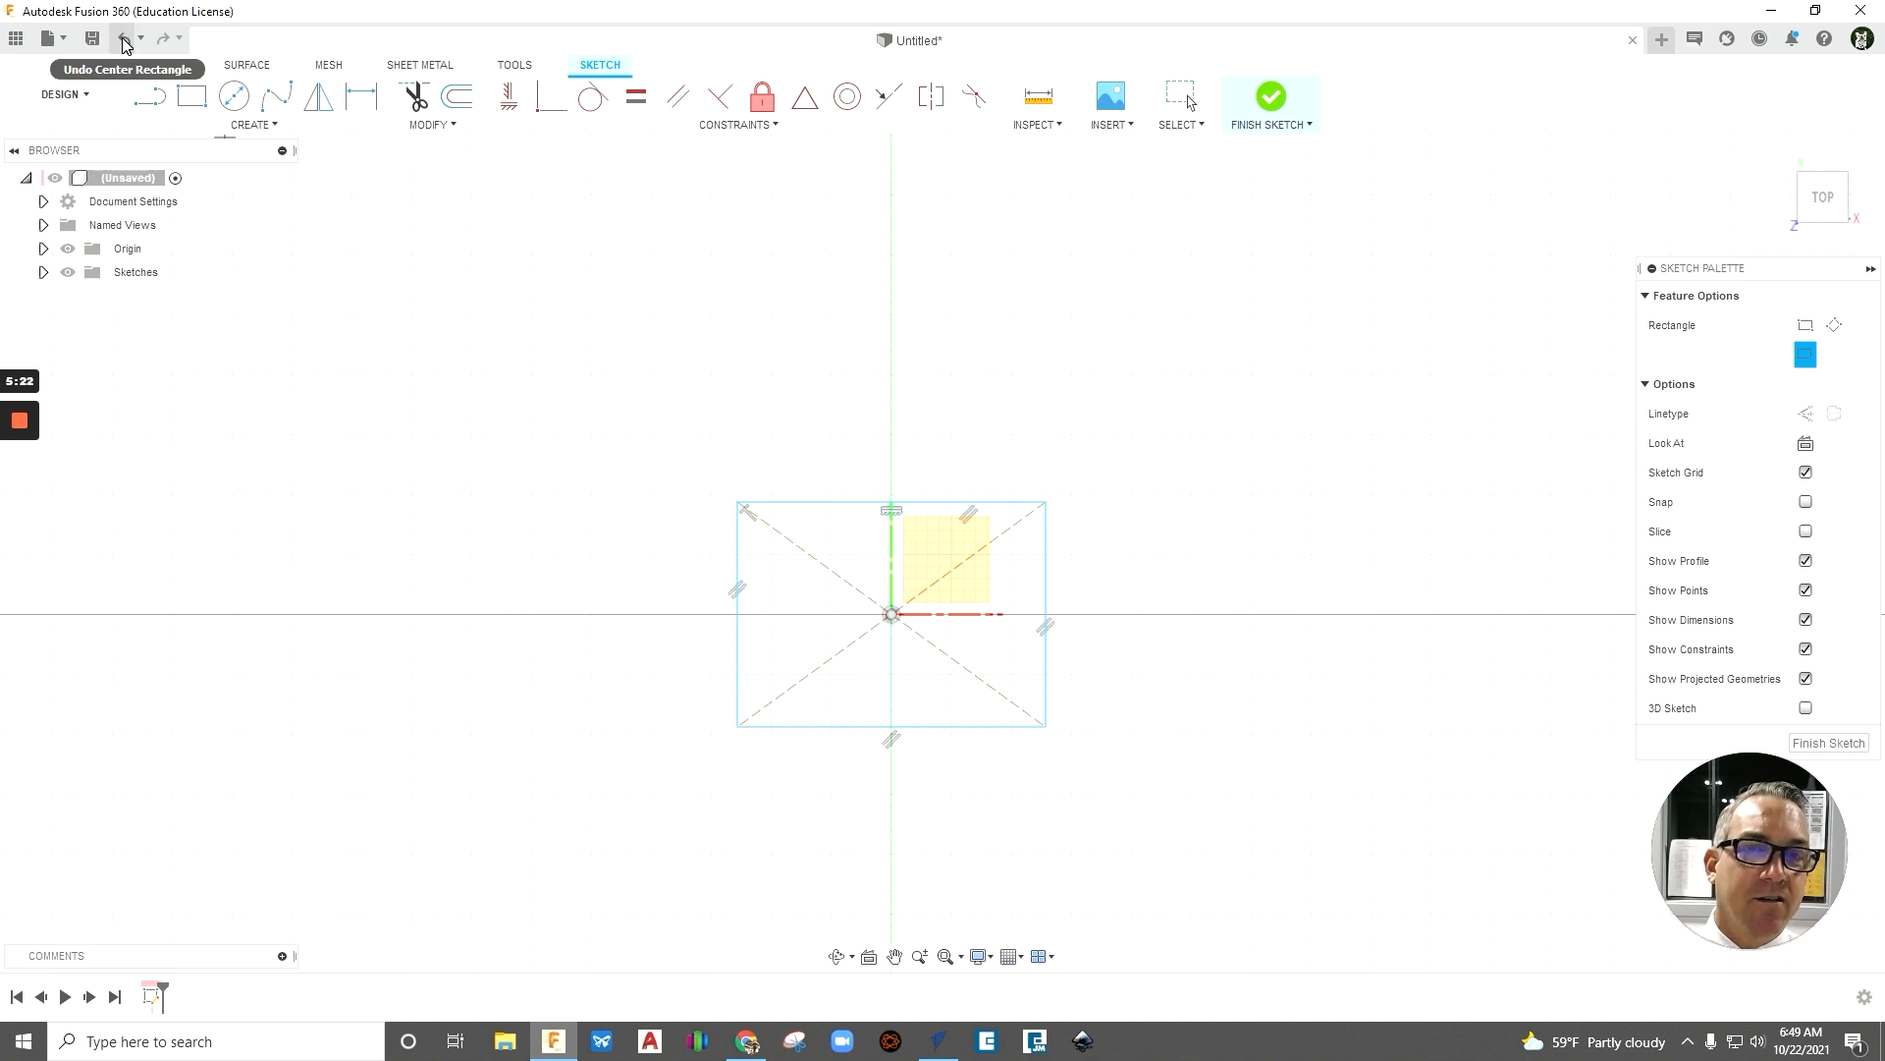
pyautogui.press('Escape')
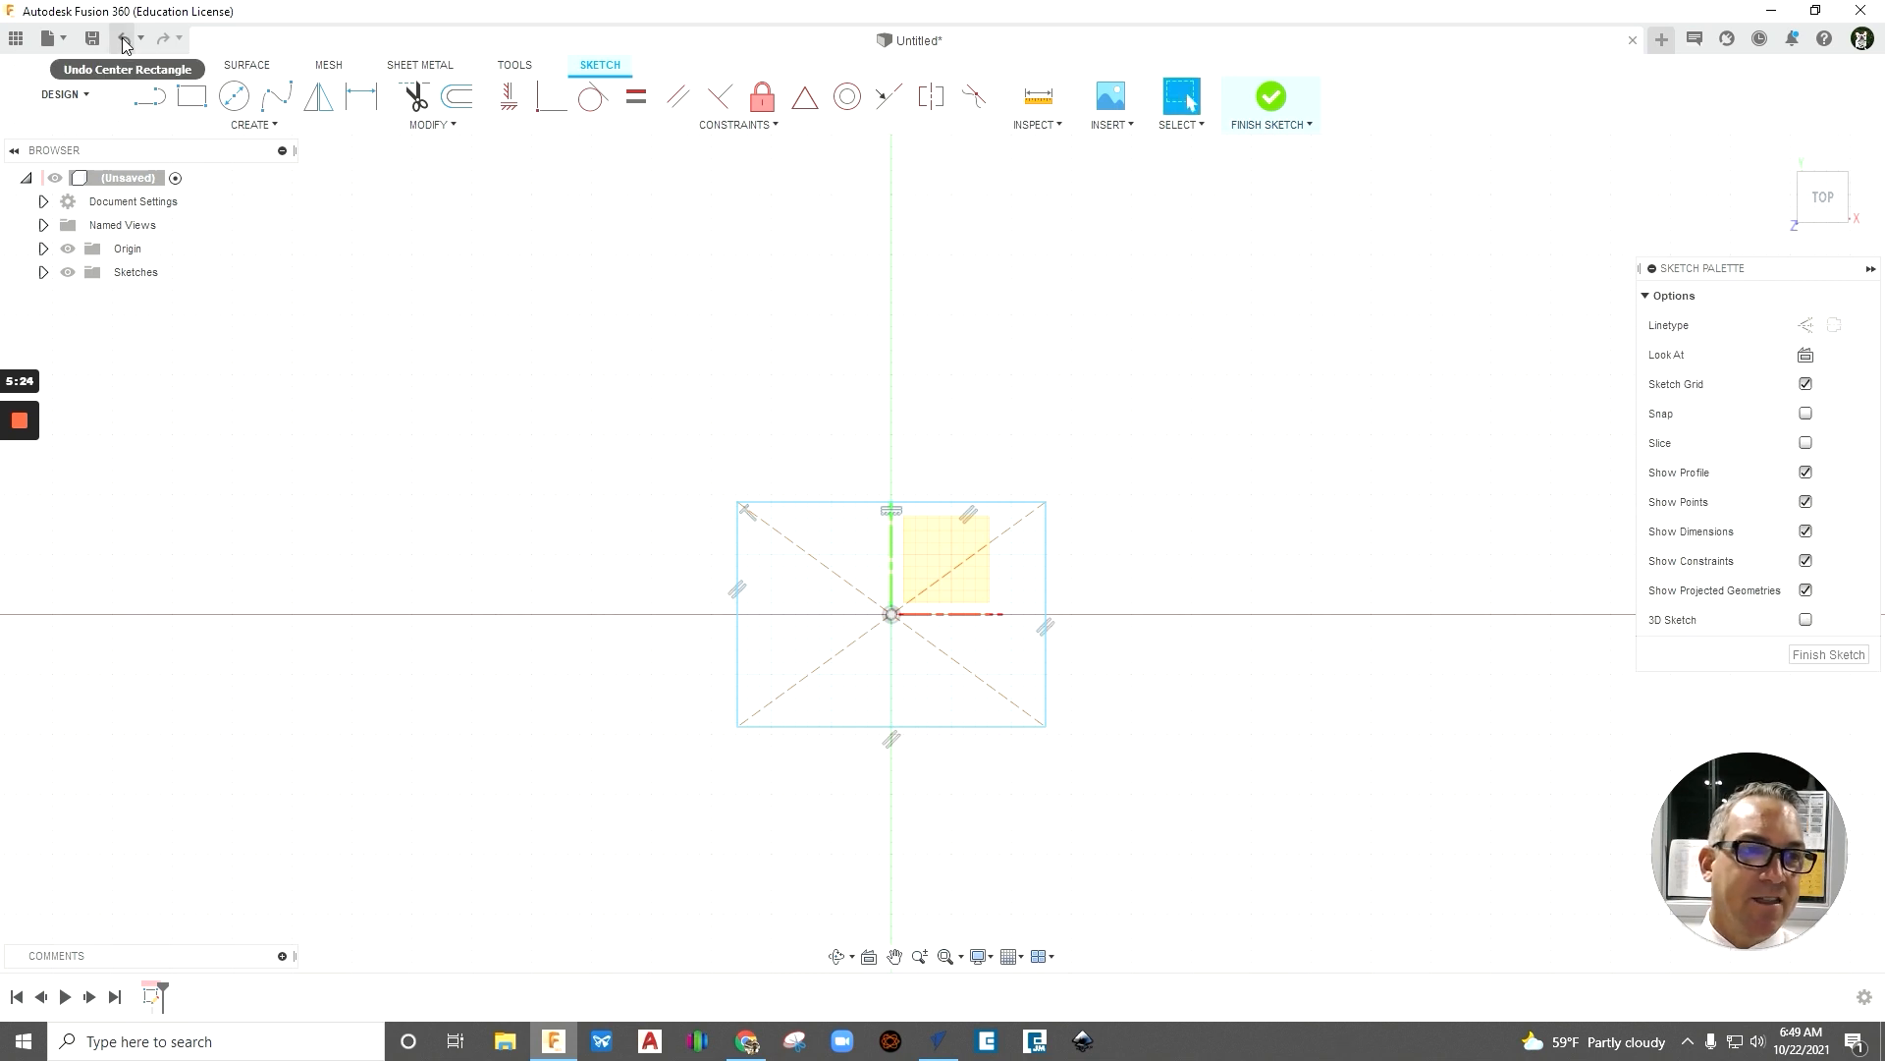
pyautogui.click(124, 41)
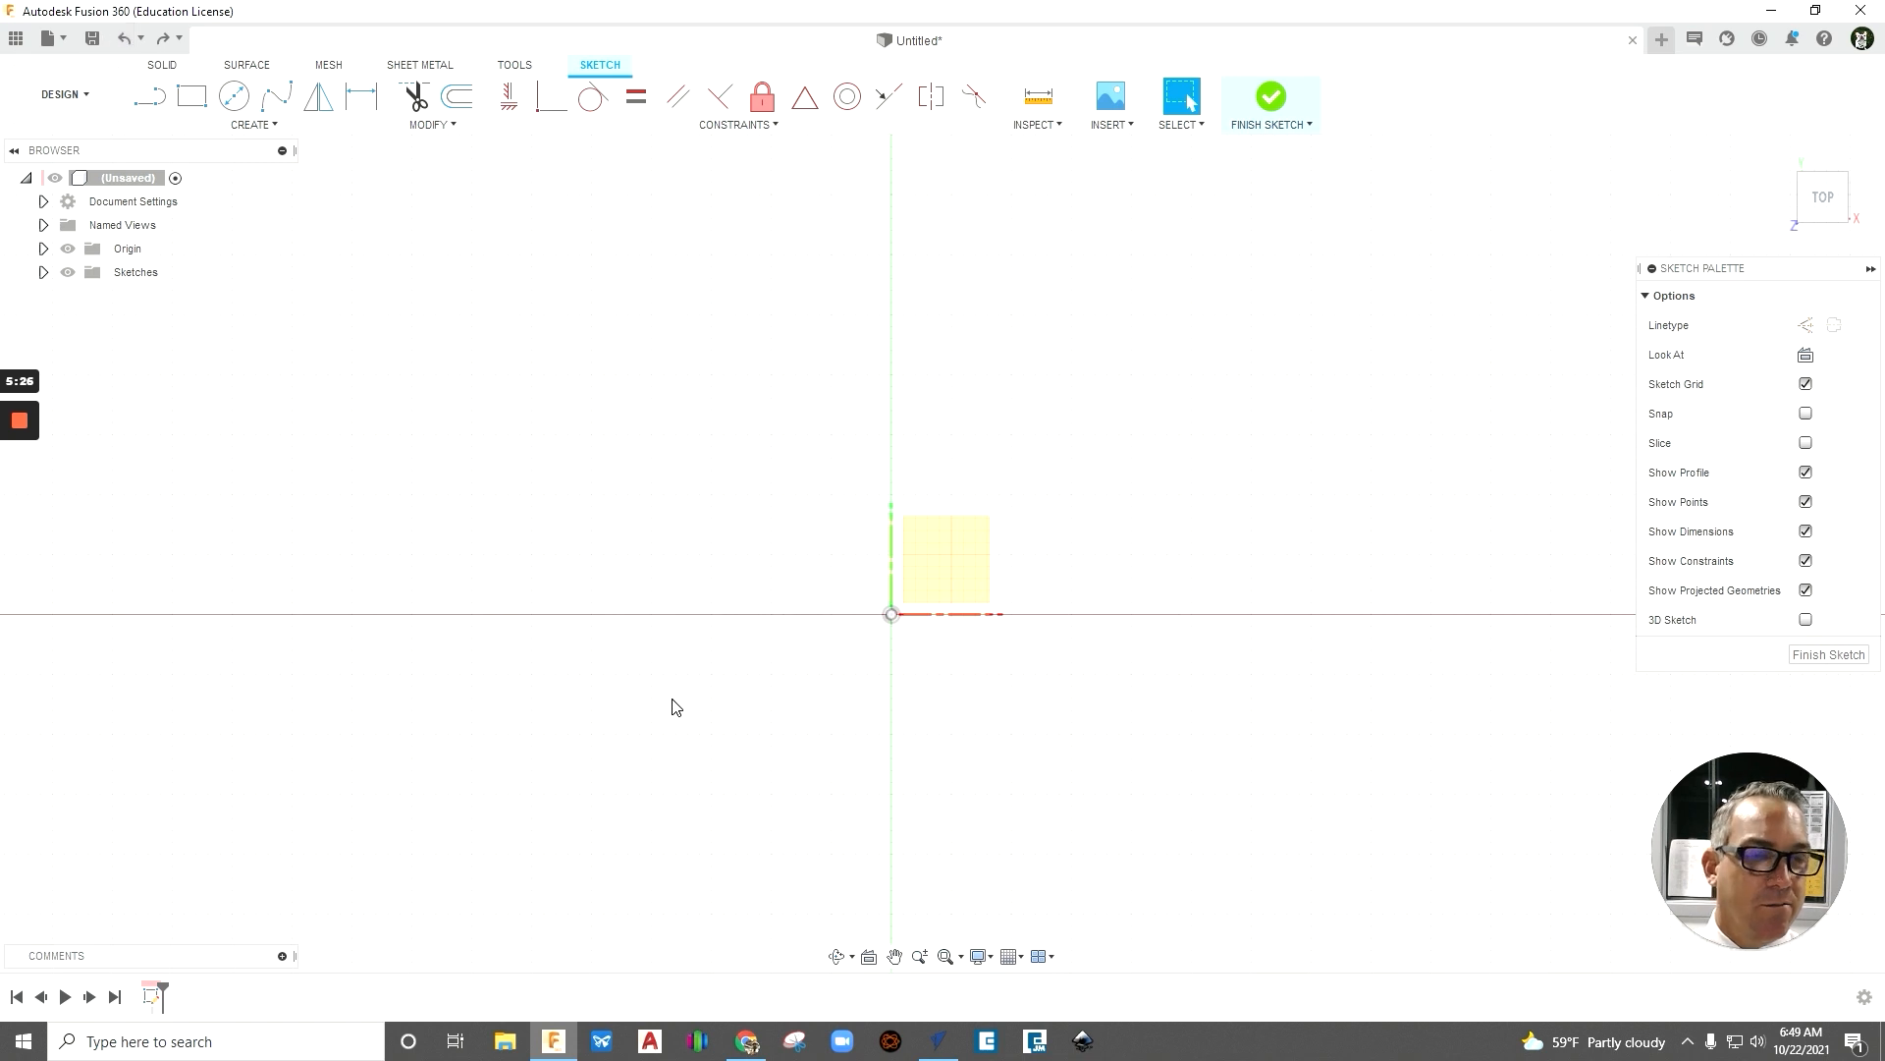
# - Sketch a center rectangle on the origin, 3.5 in wide and 1.5 in high, and finish the sketch
pyautogui.click(281, 128)
pyautogui.moveTo(280, 172)
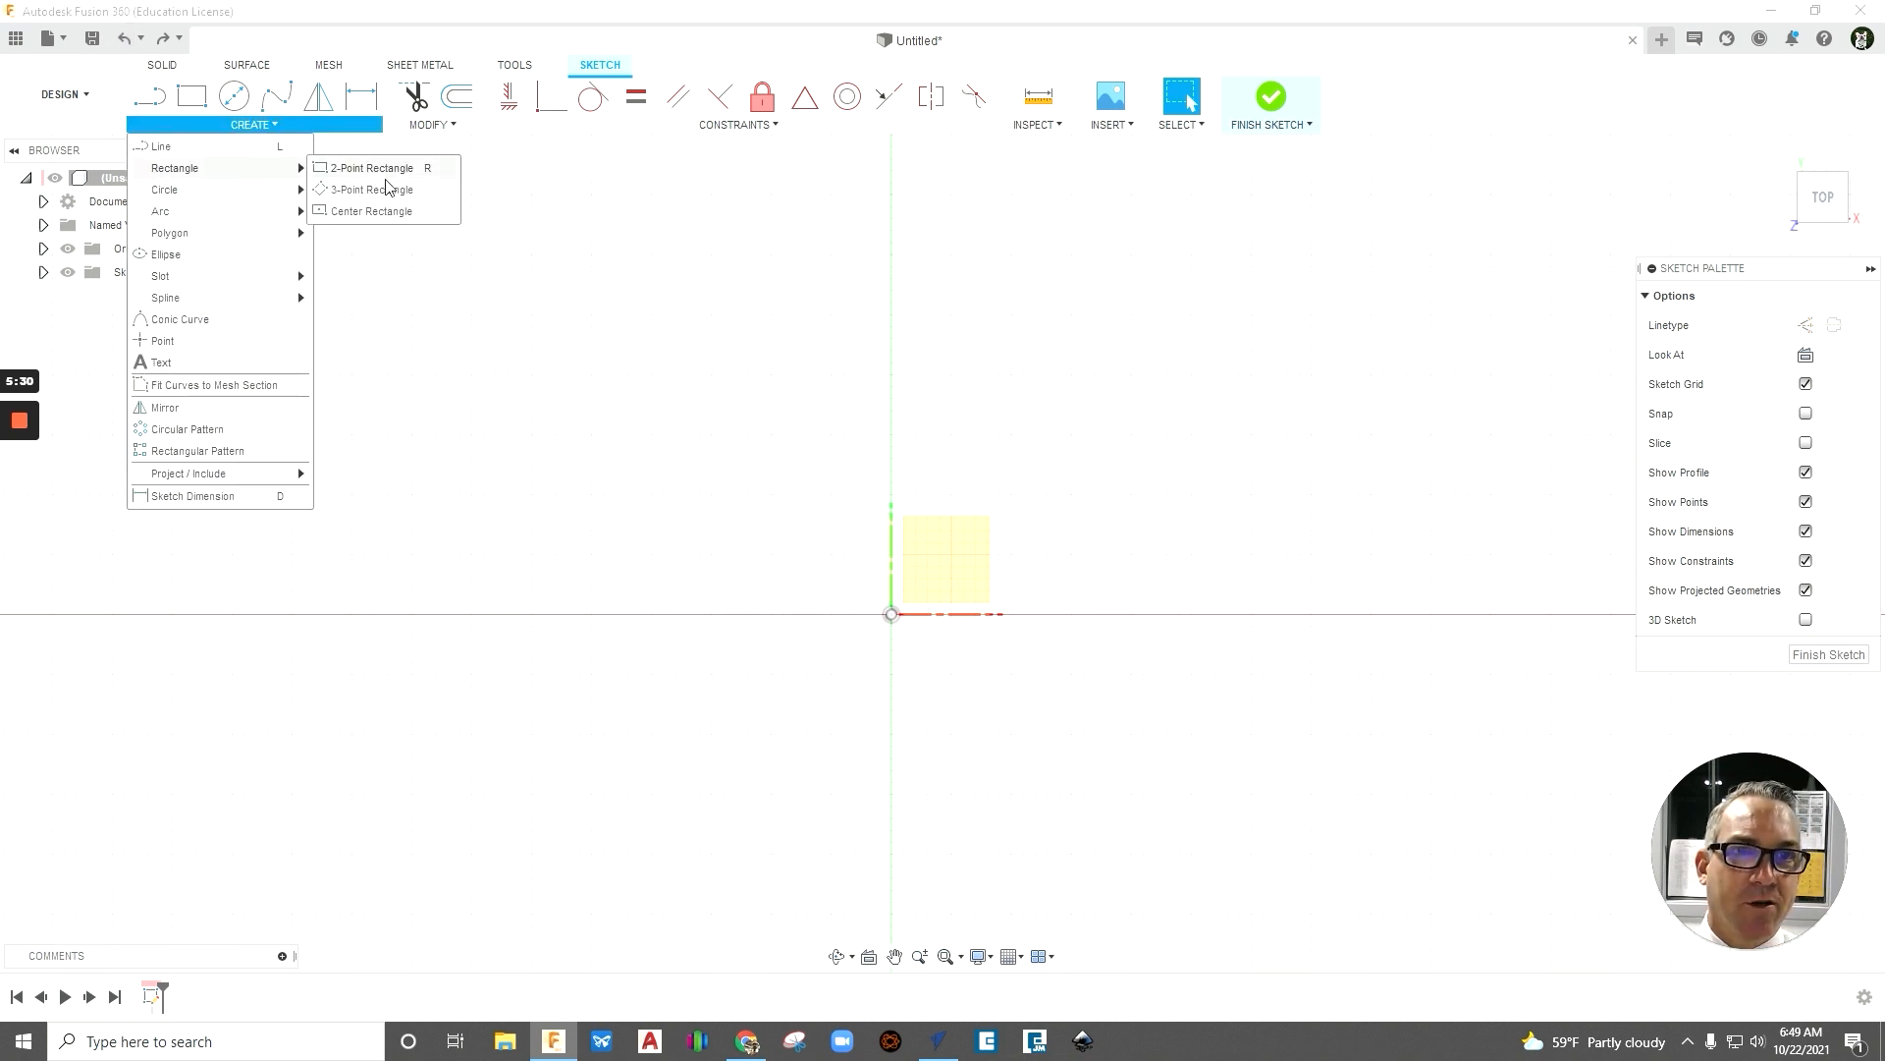
pyautogui.click(373, 212)
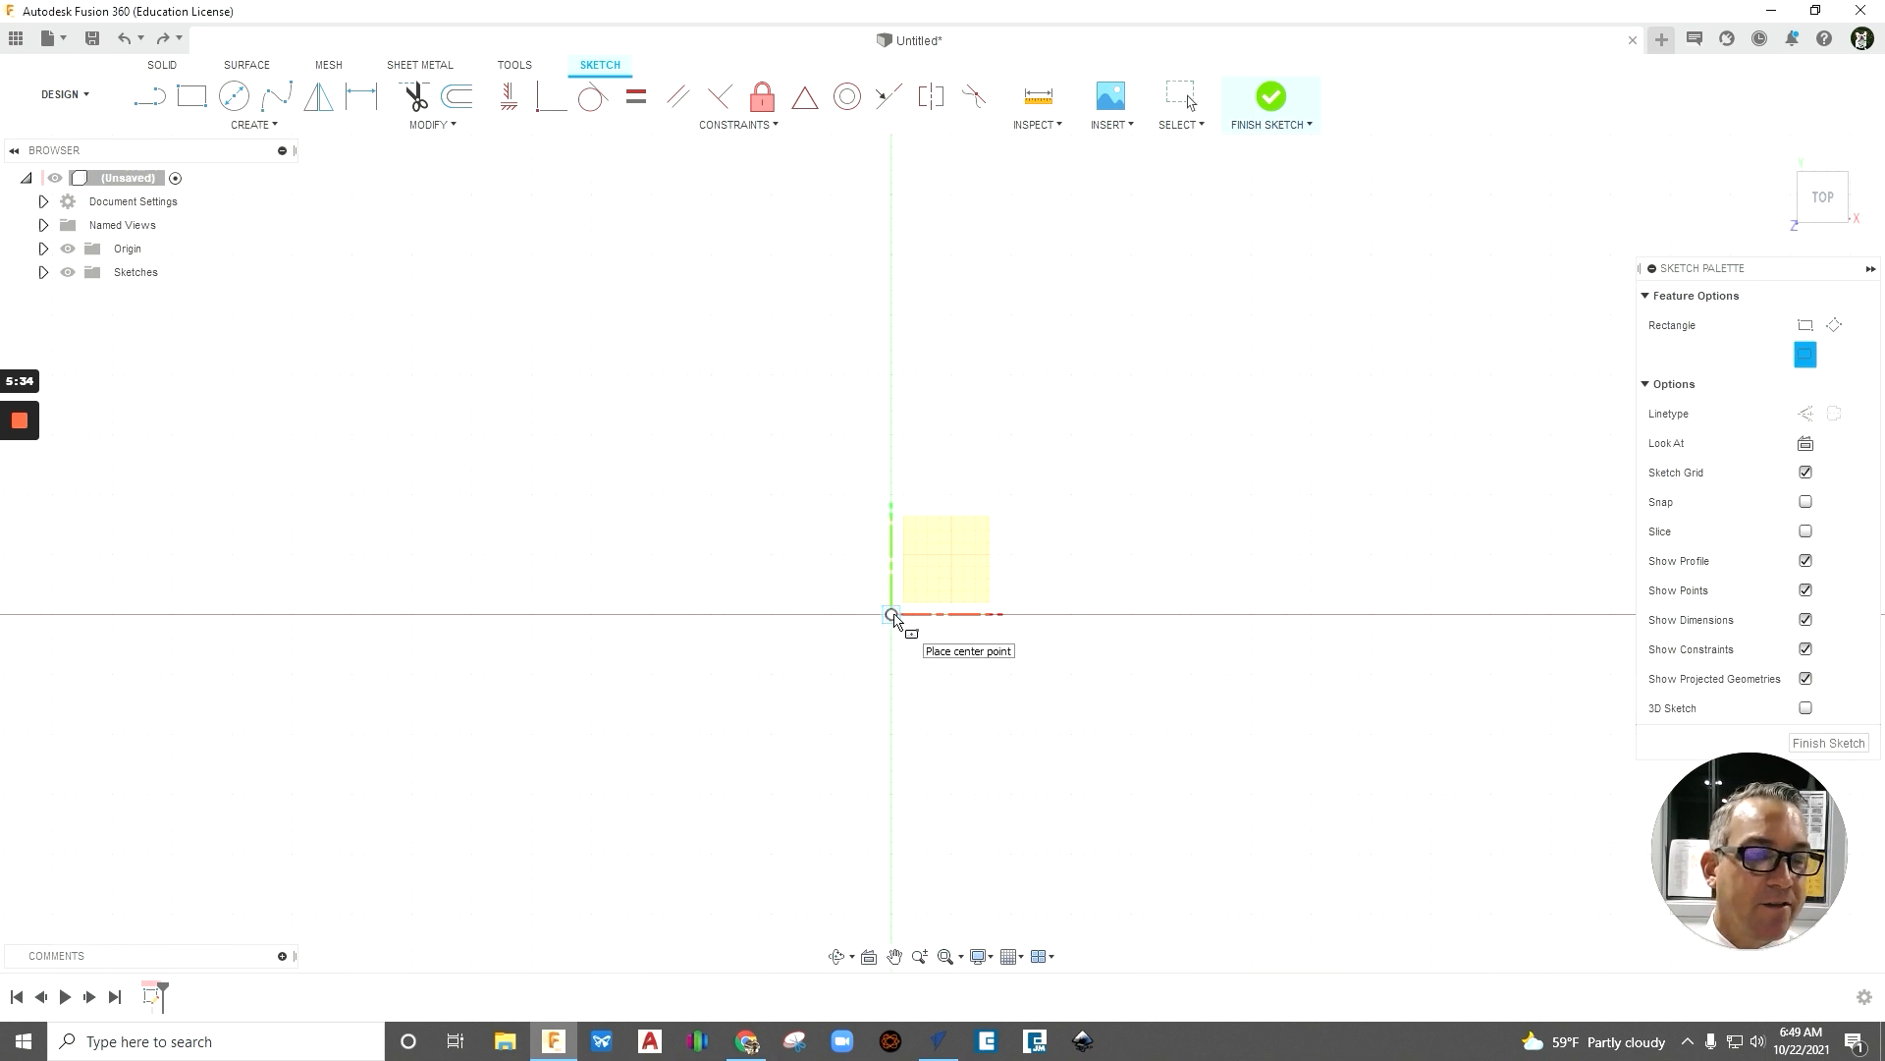
pyautogui.click(892, 614)
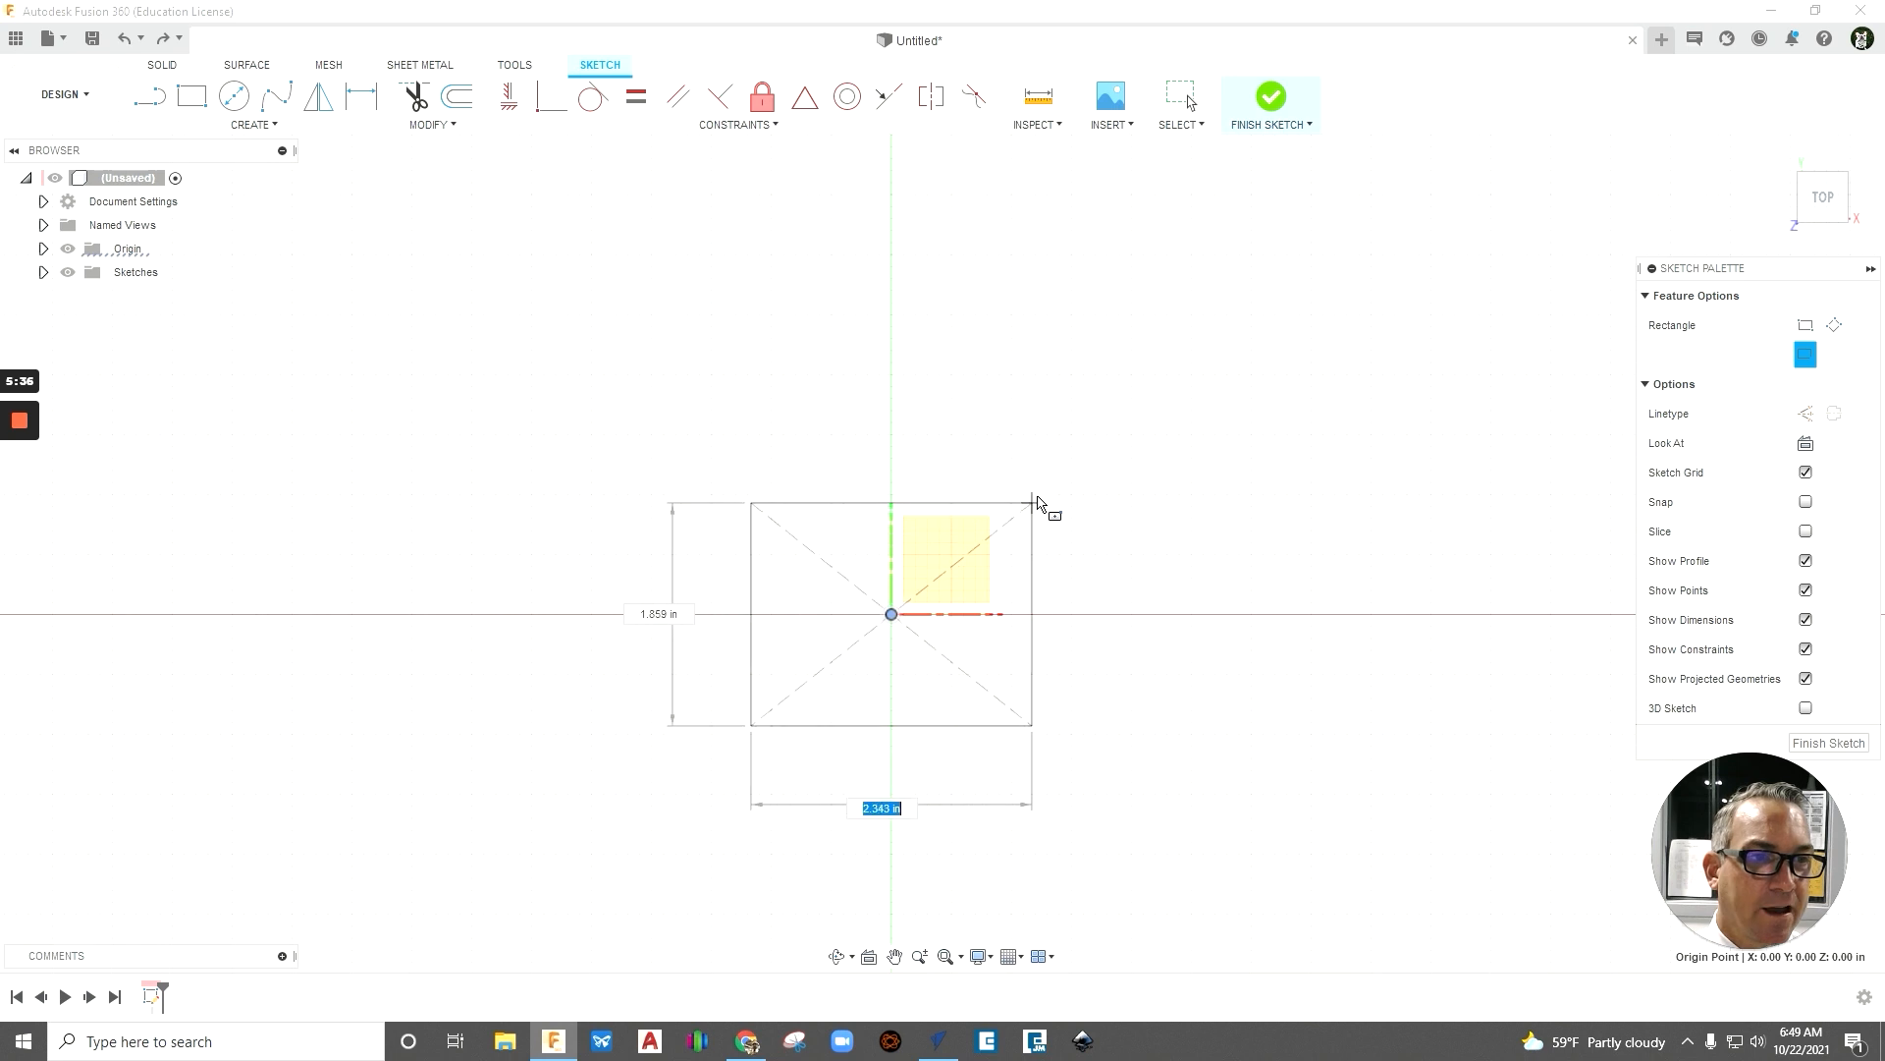
pyautogui.write('3.5')
pyautogui.press('Tab')
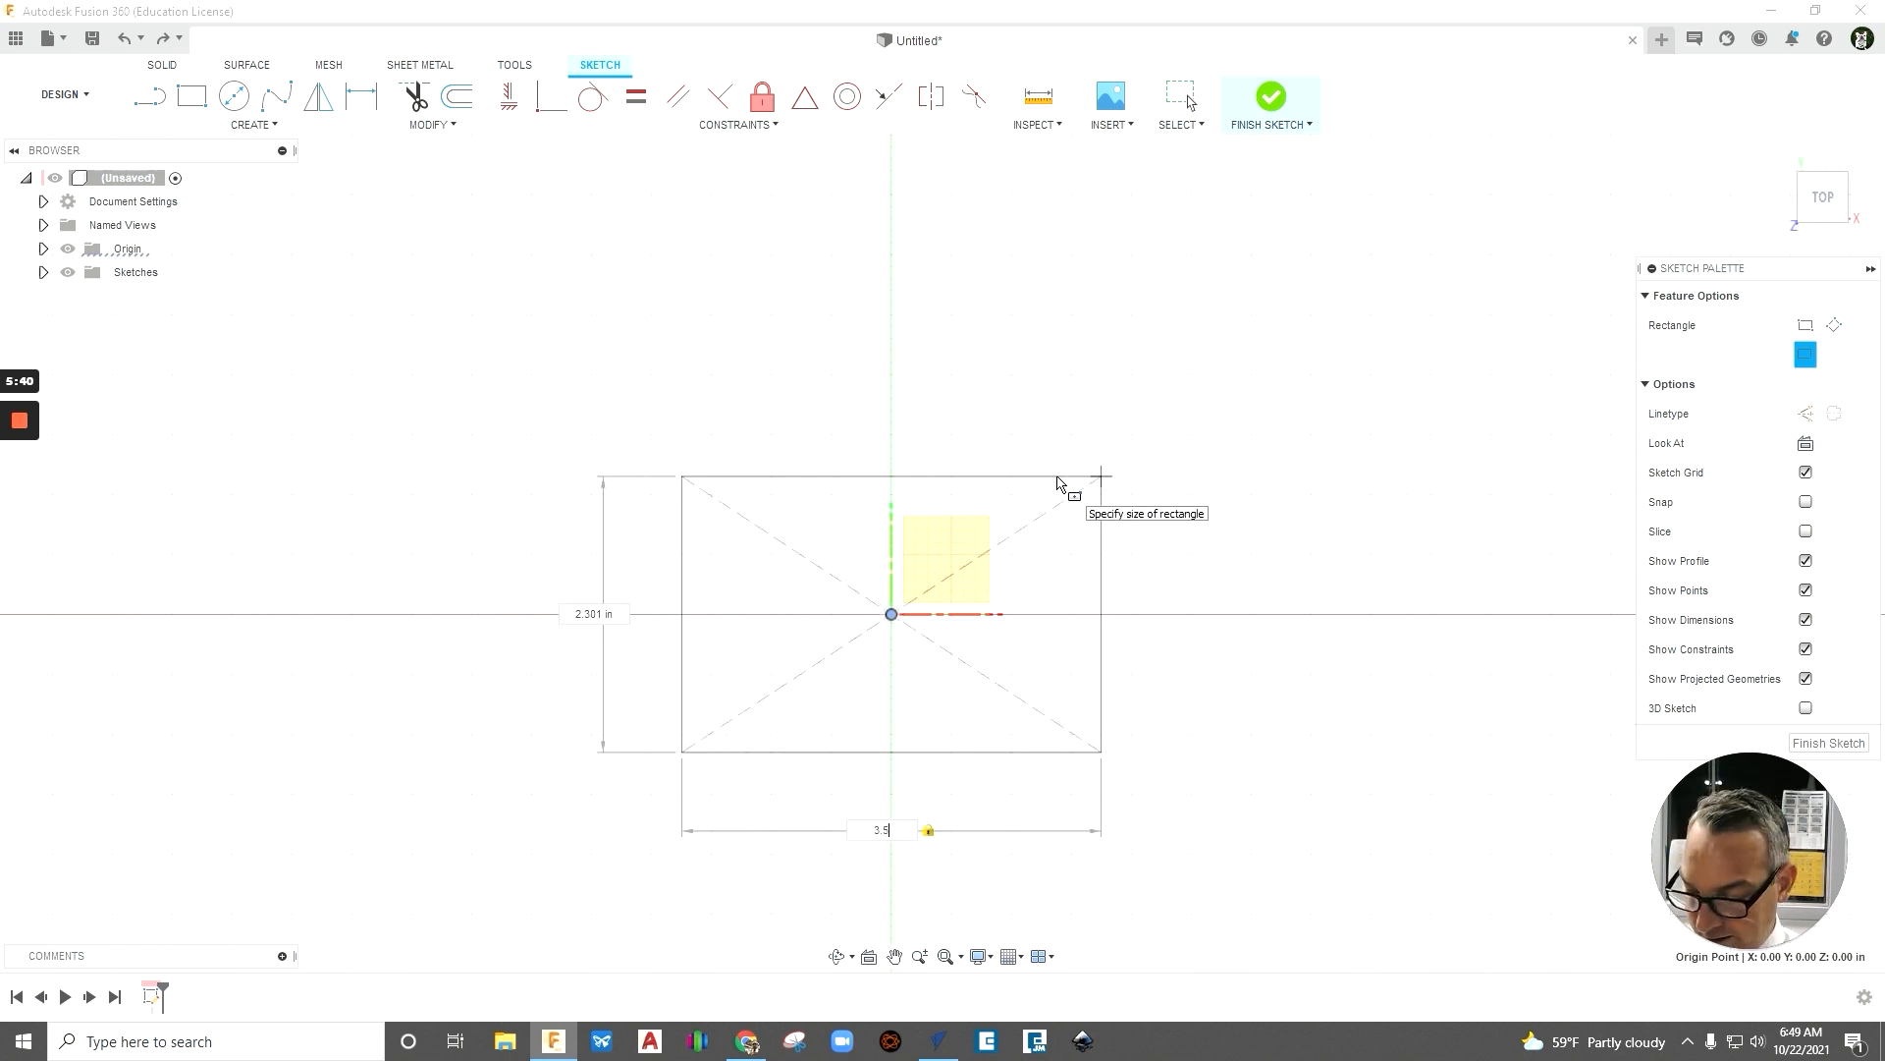
pyautogui.press('Tab')
pyautogui.write('1.5')
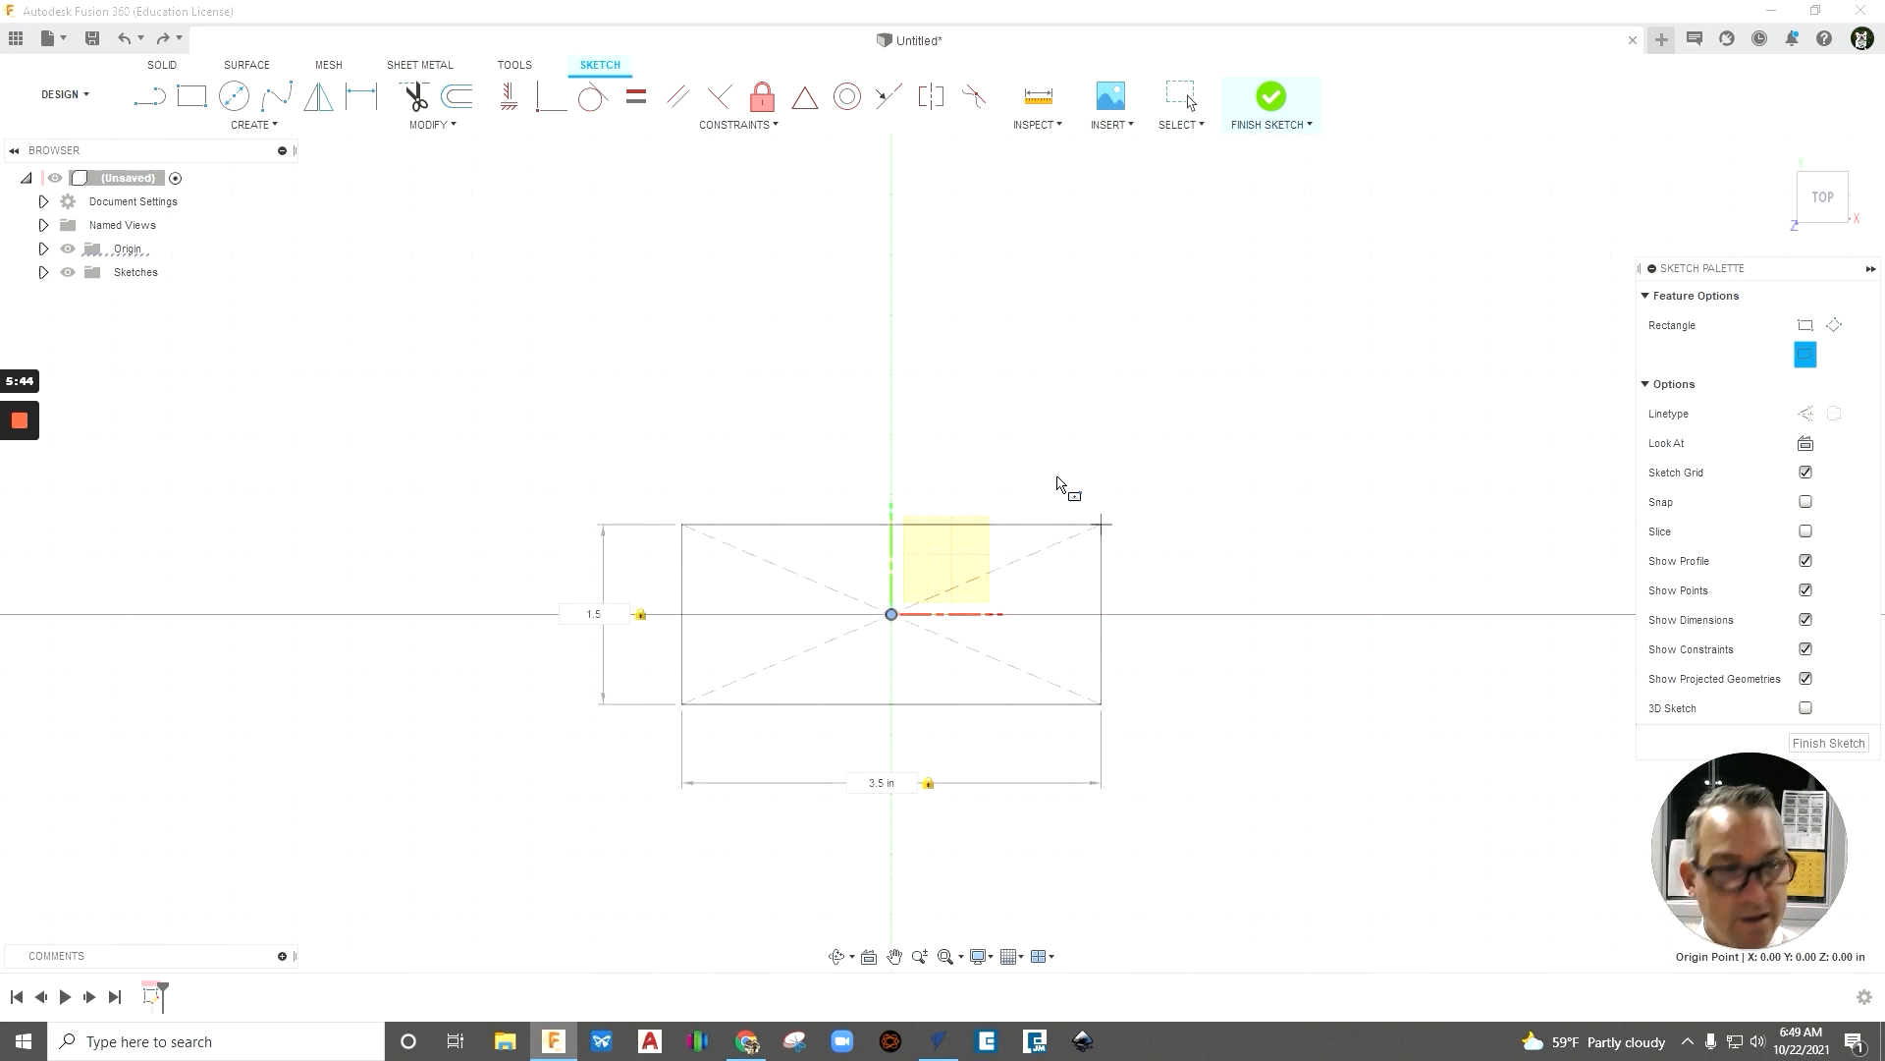
pyautogui.press('Return')
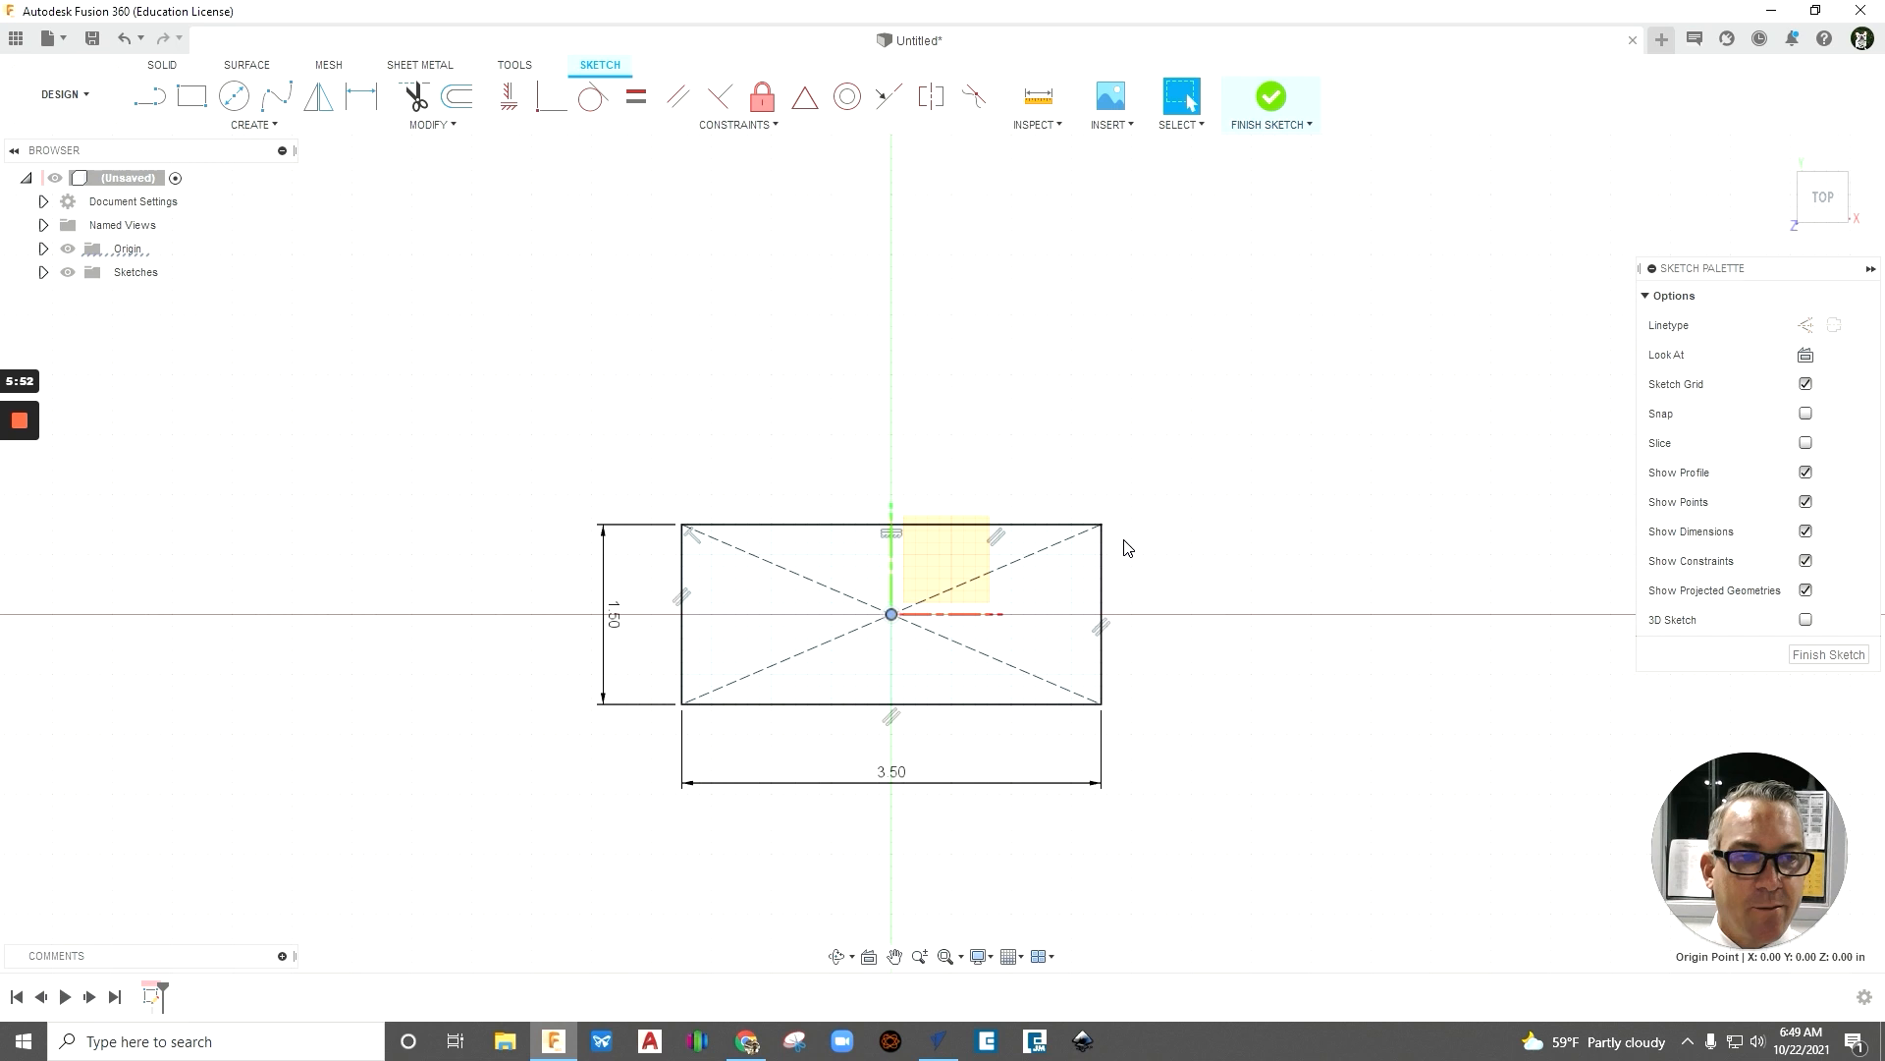
pyautogui.click(1271, 98)
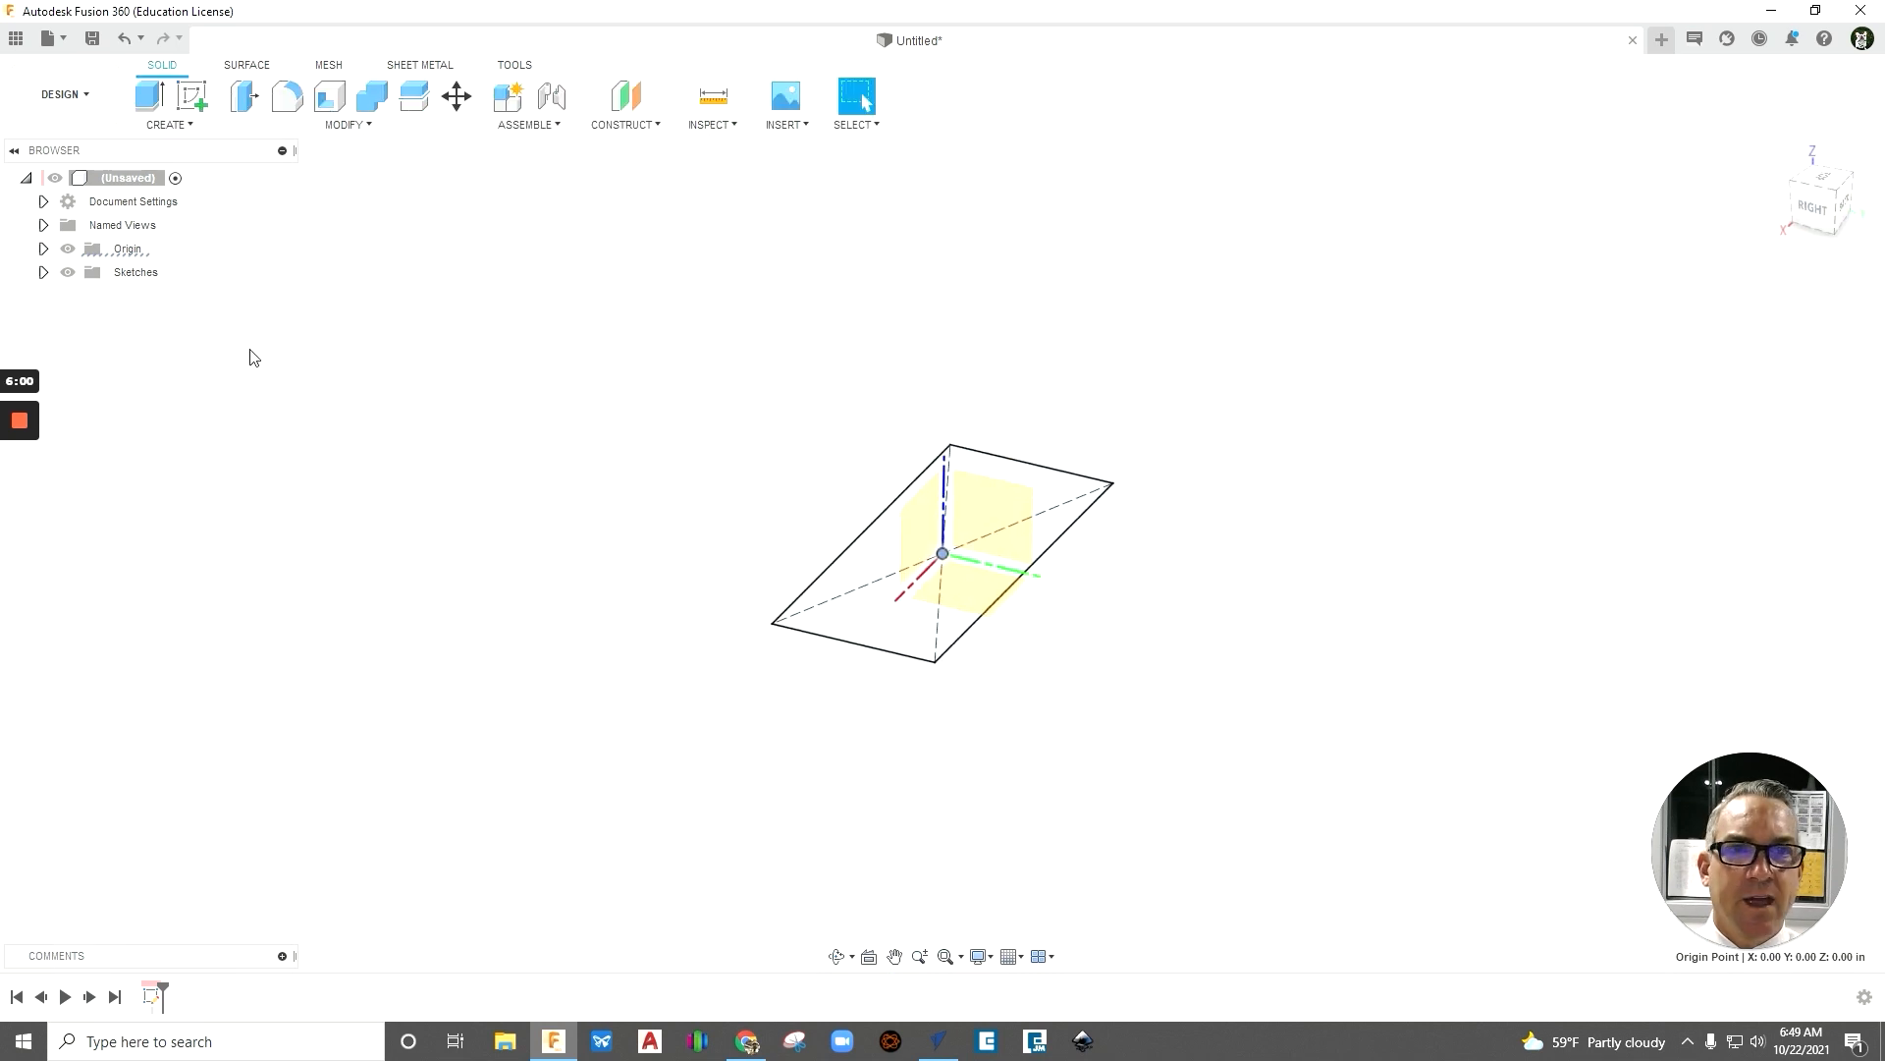
# - Extrude the rectangle profile 0.125 in to one side as a new body
pyautogui.click(151, 98)
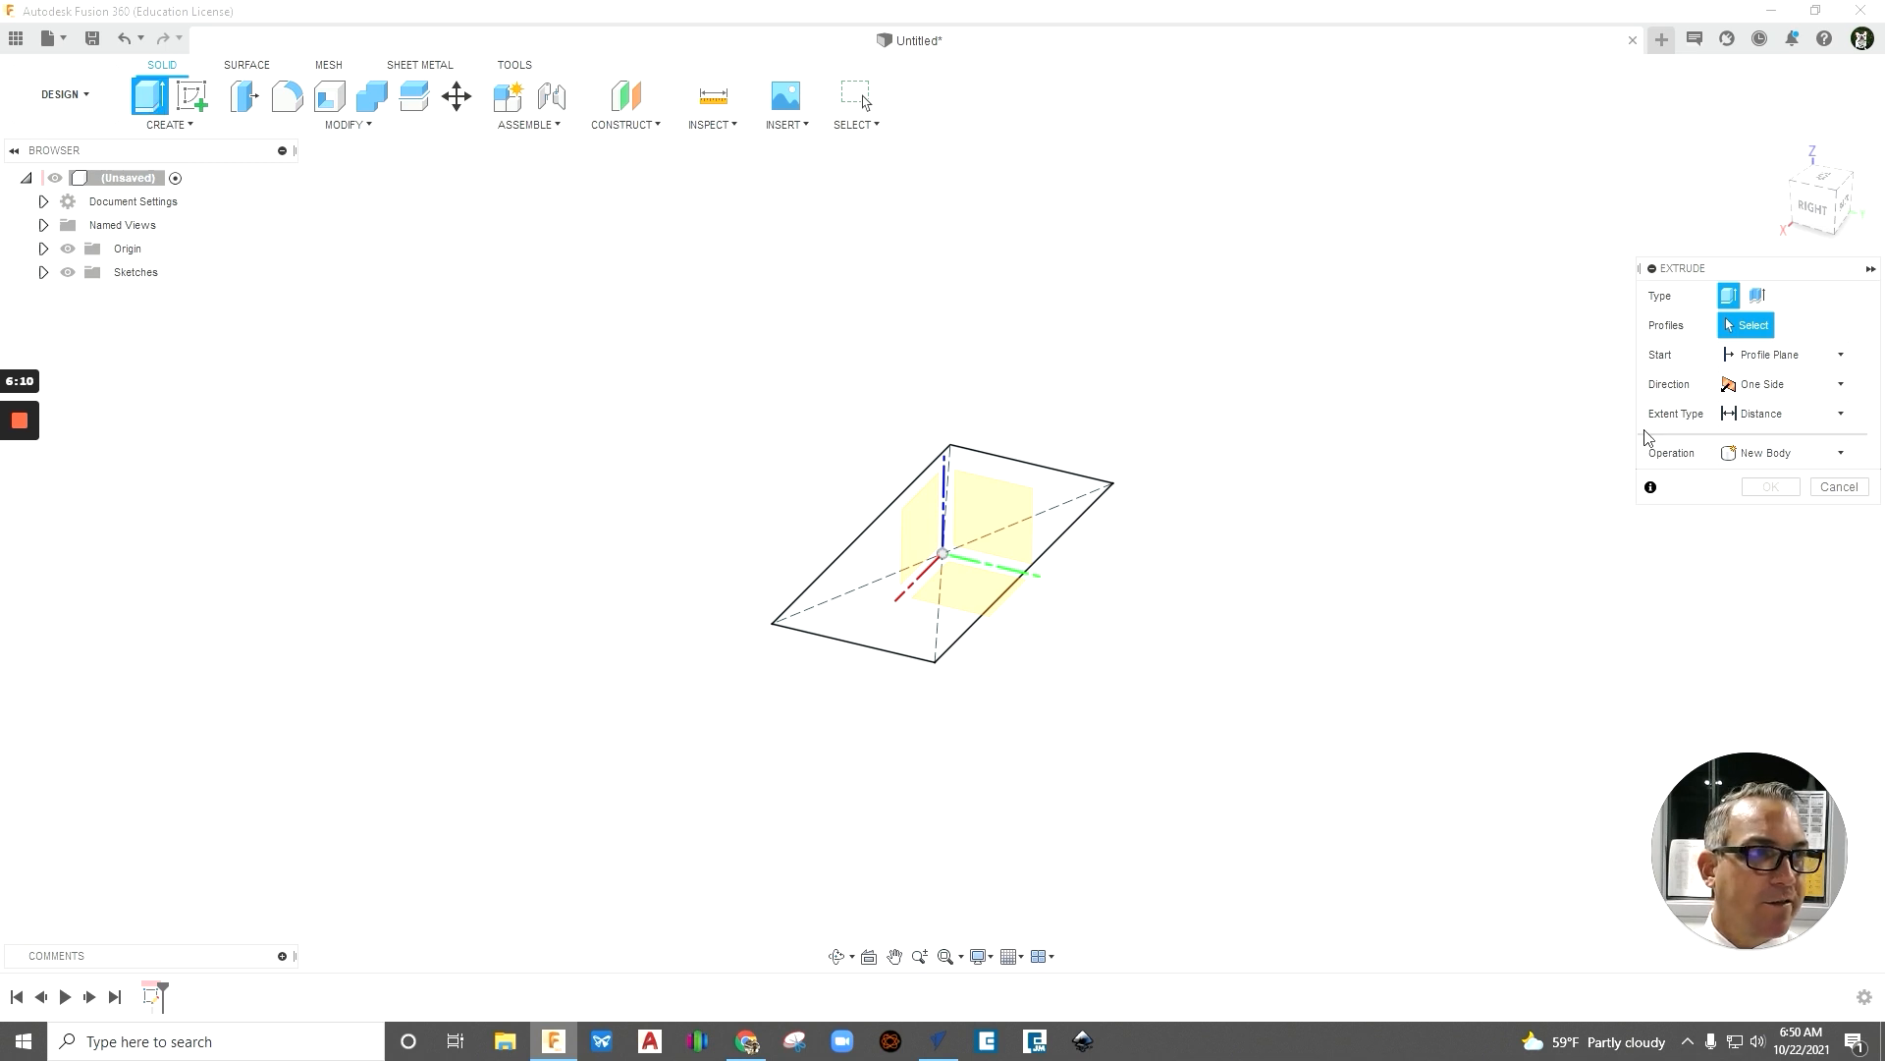
pyautogui.moveTo(1795, 276); pyautogui.dragTo(1314, 308)
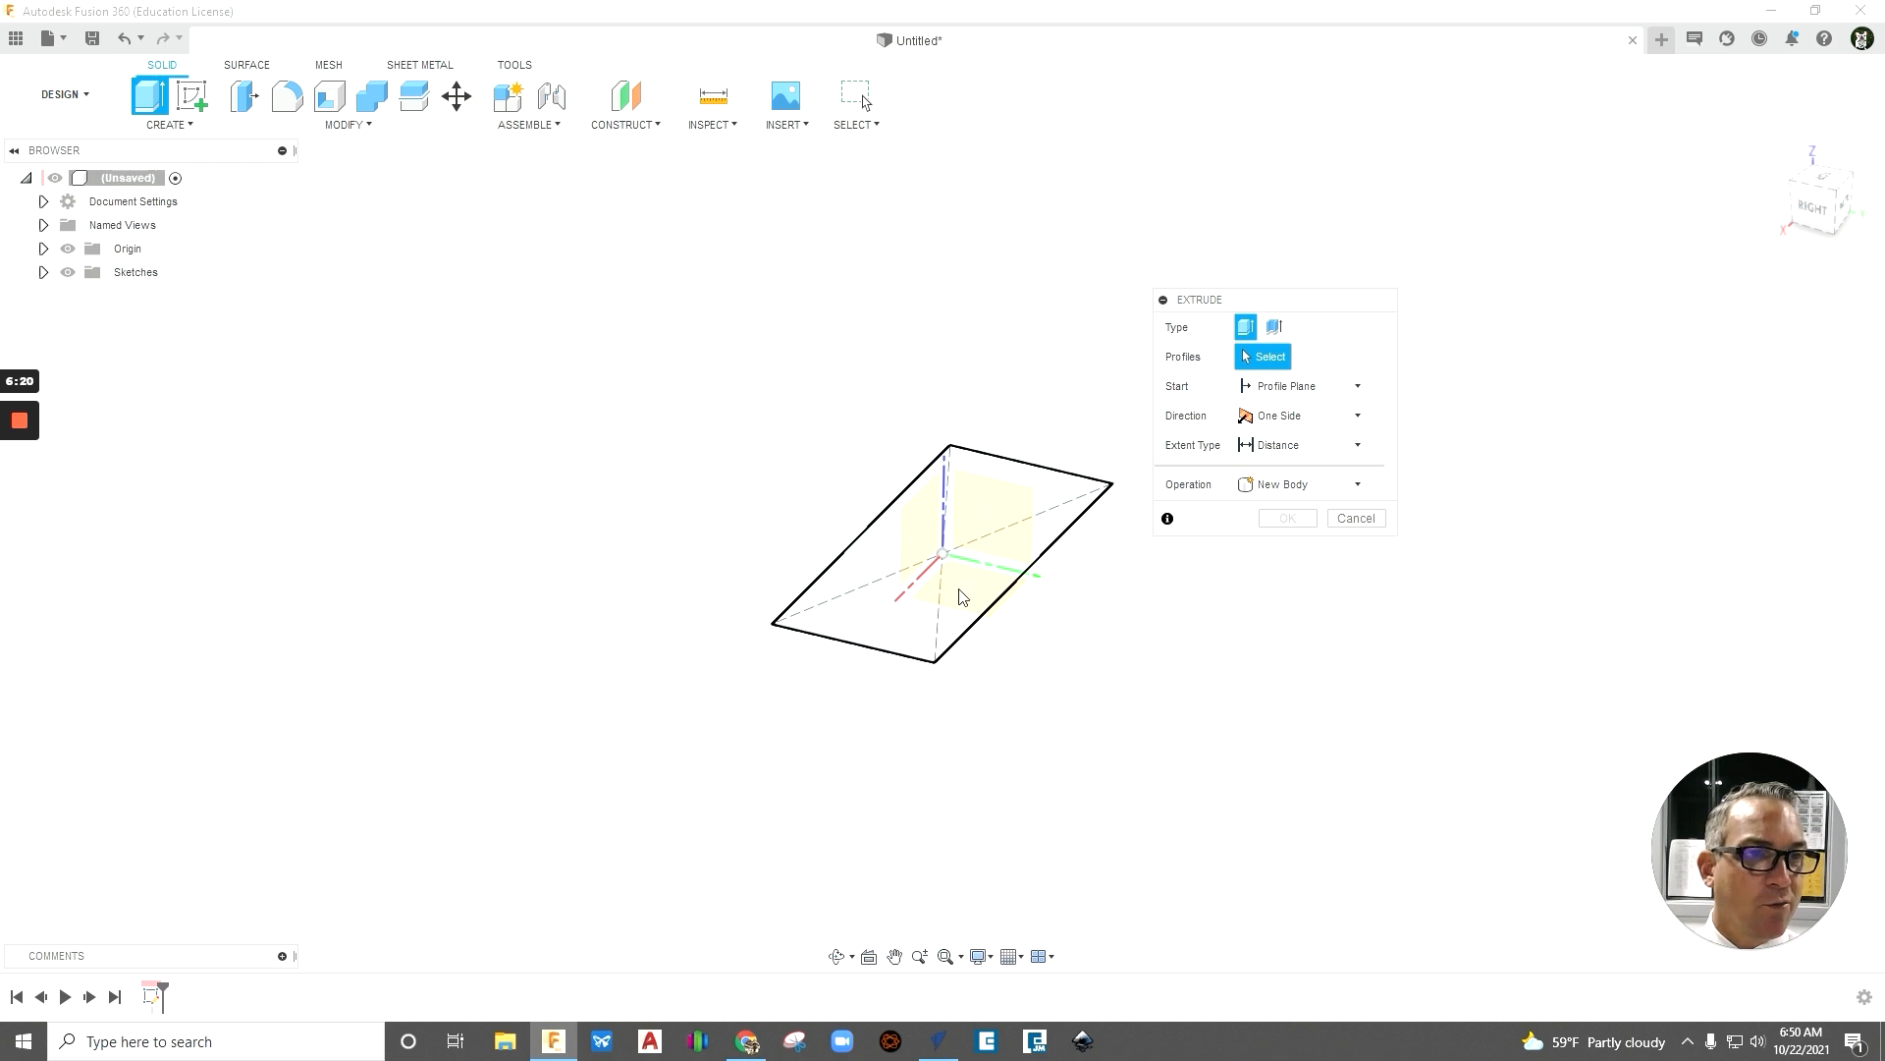
pyautogui.click(1044, 505)
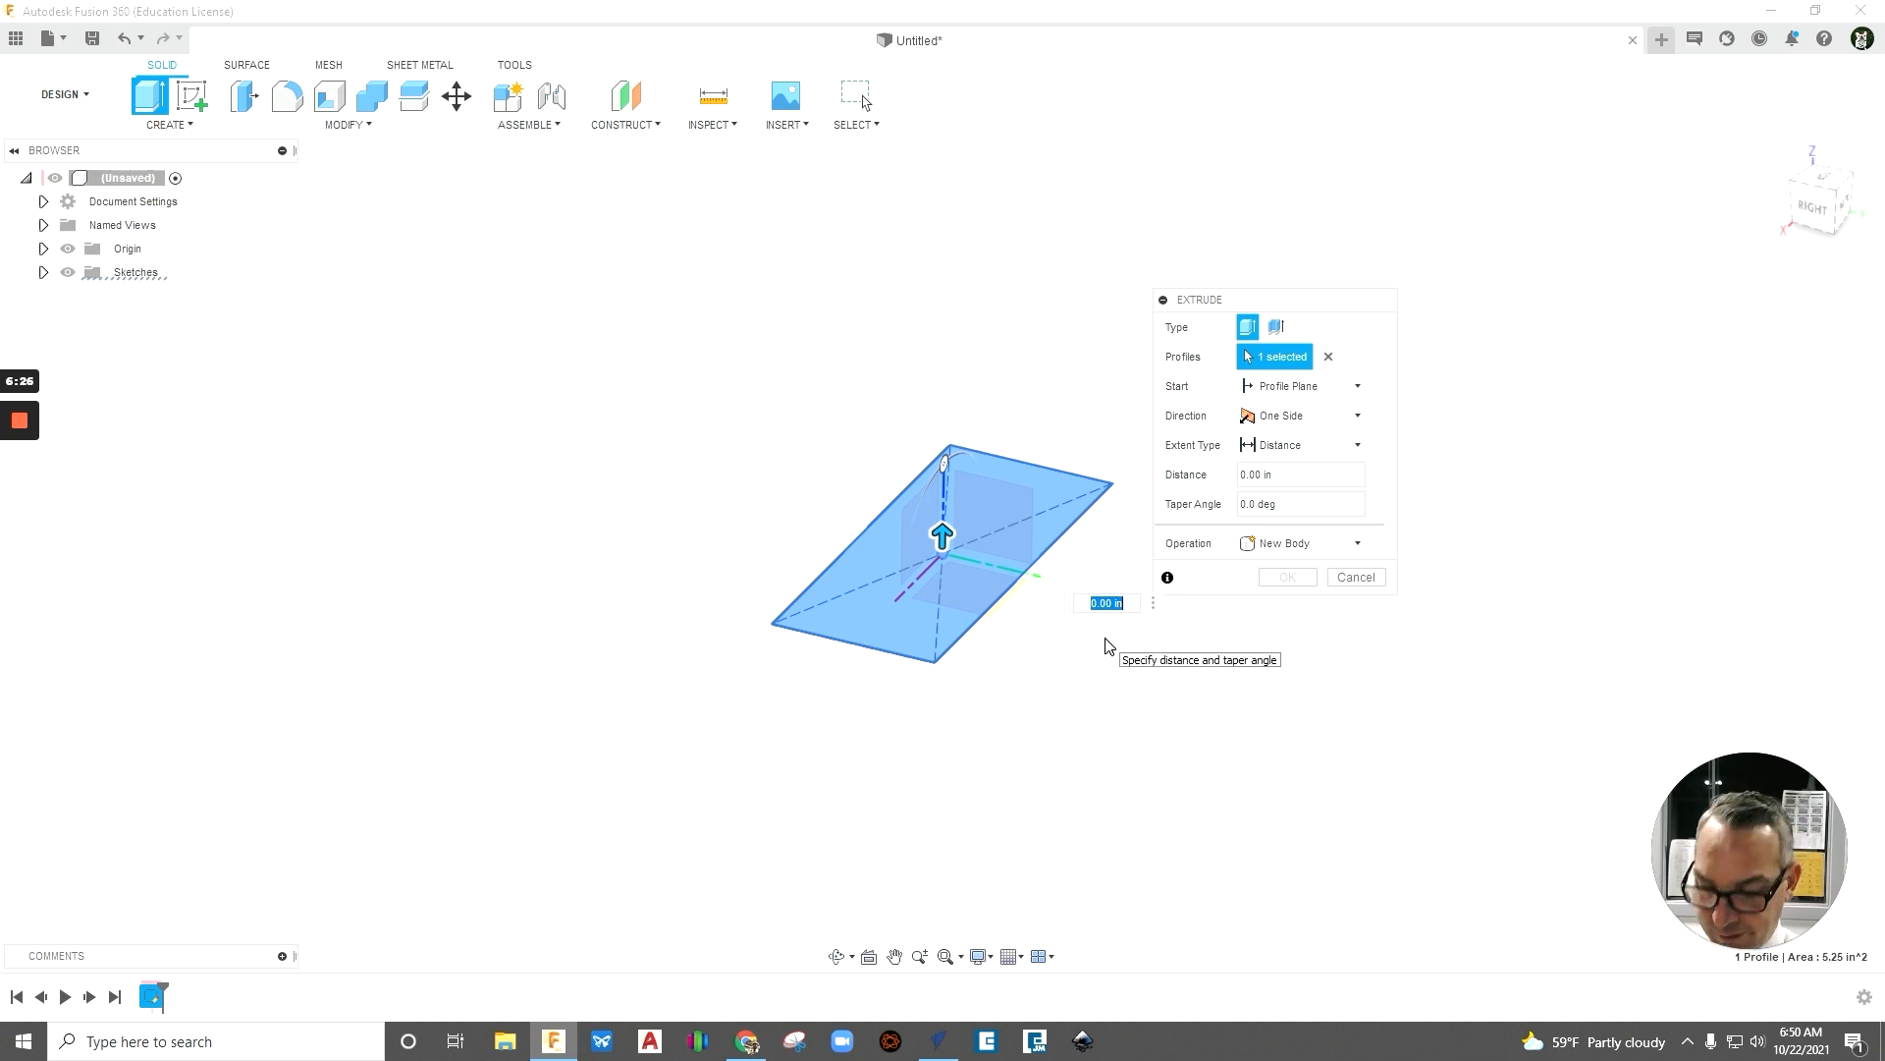
pyautogui.press('BackSpace')
pyautogui.write('.1')
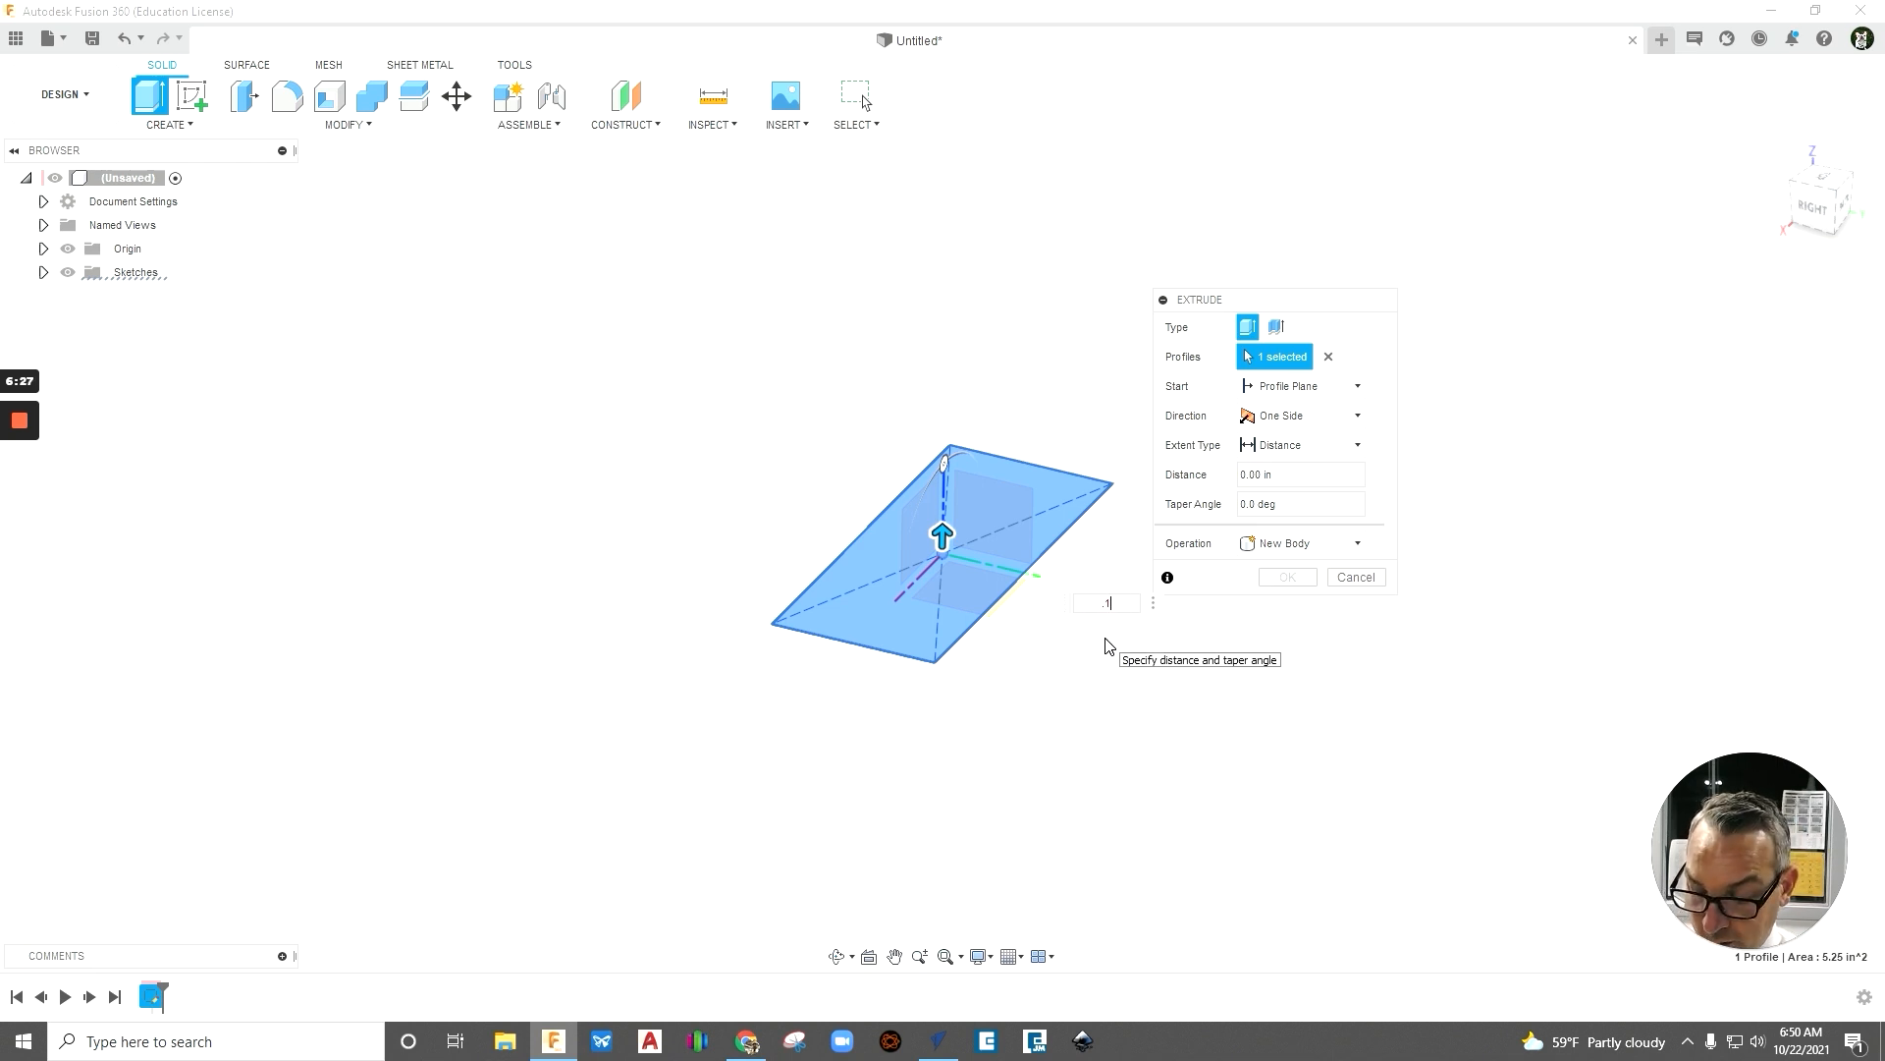
pyautogui.write('25')
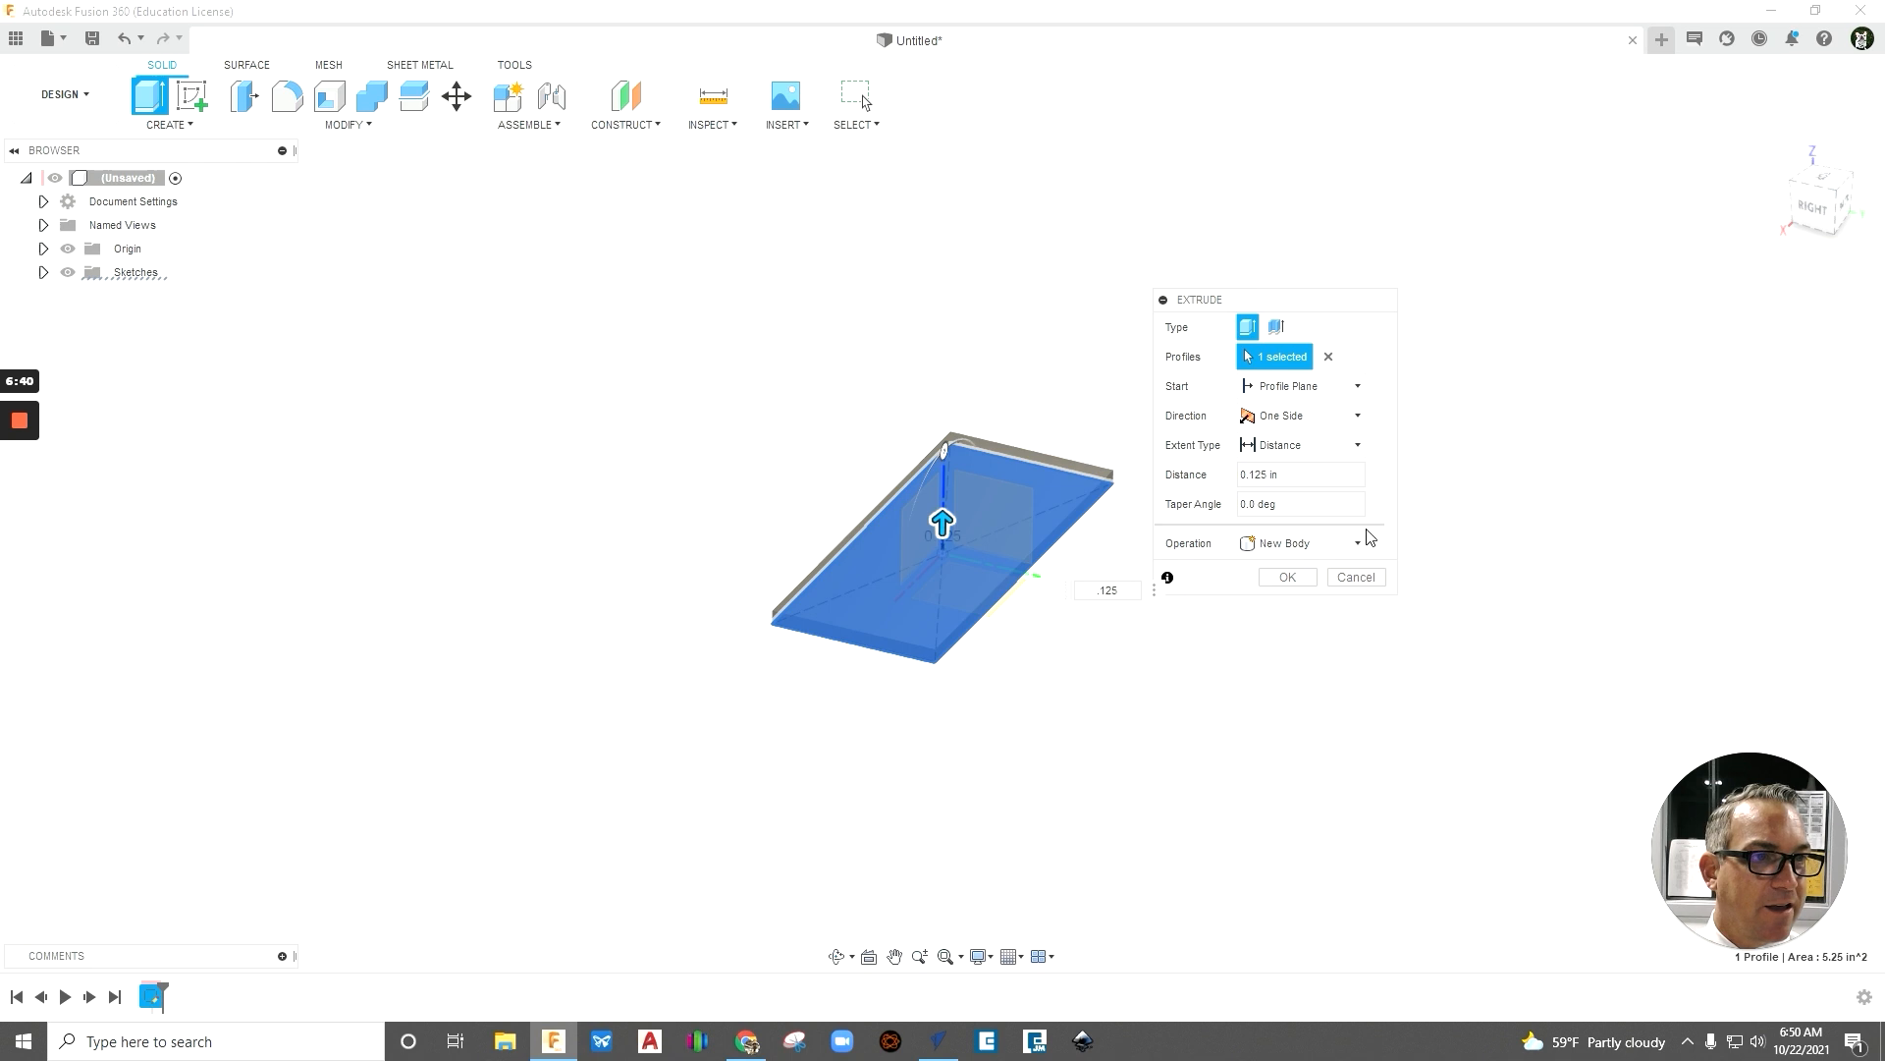
pyautogui.click(1289, 579)
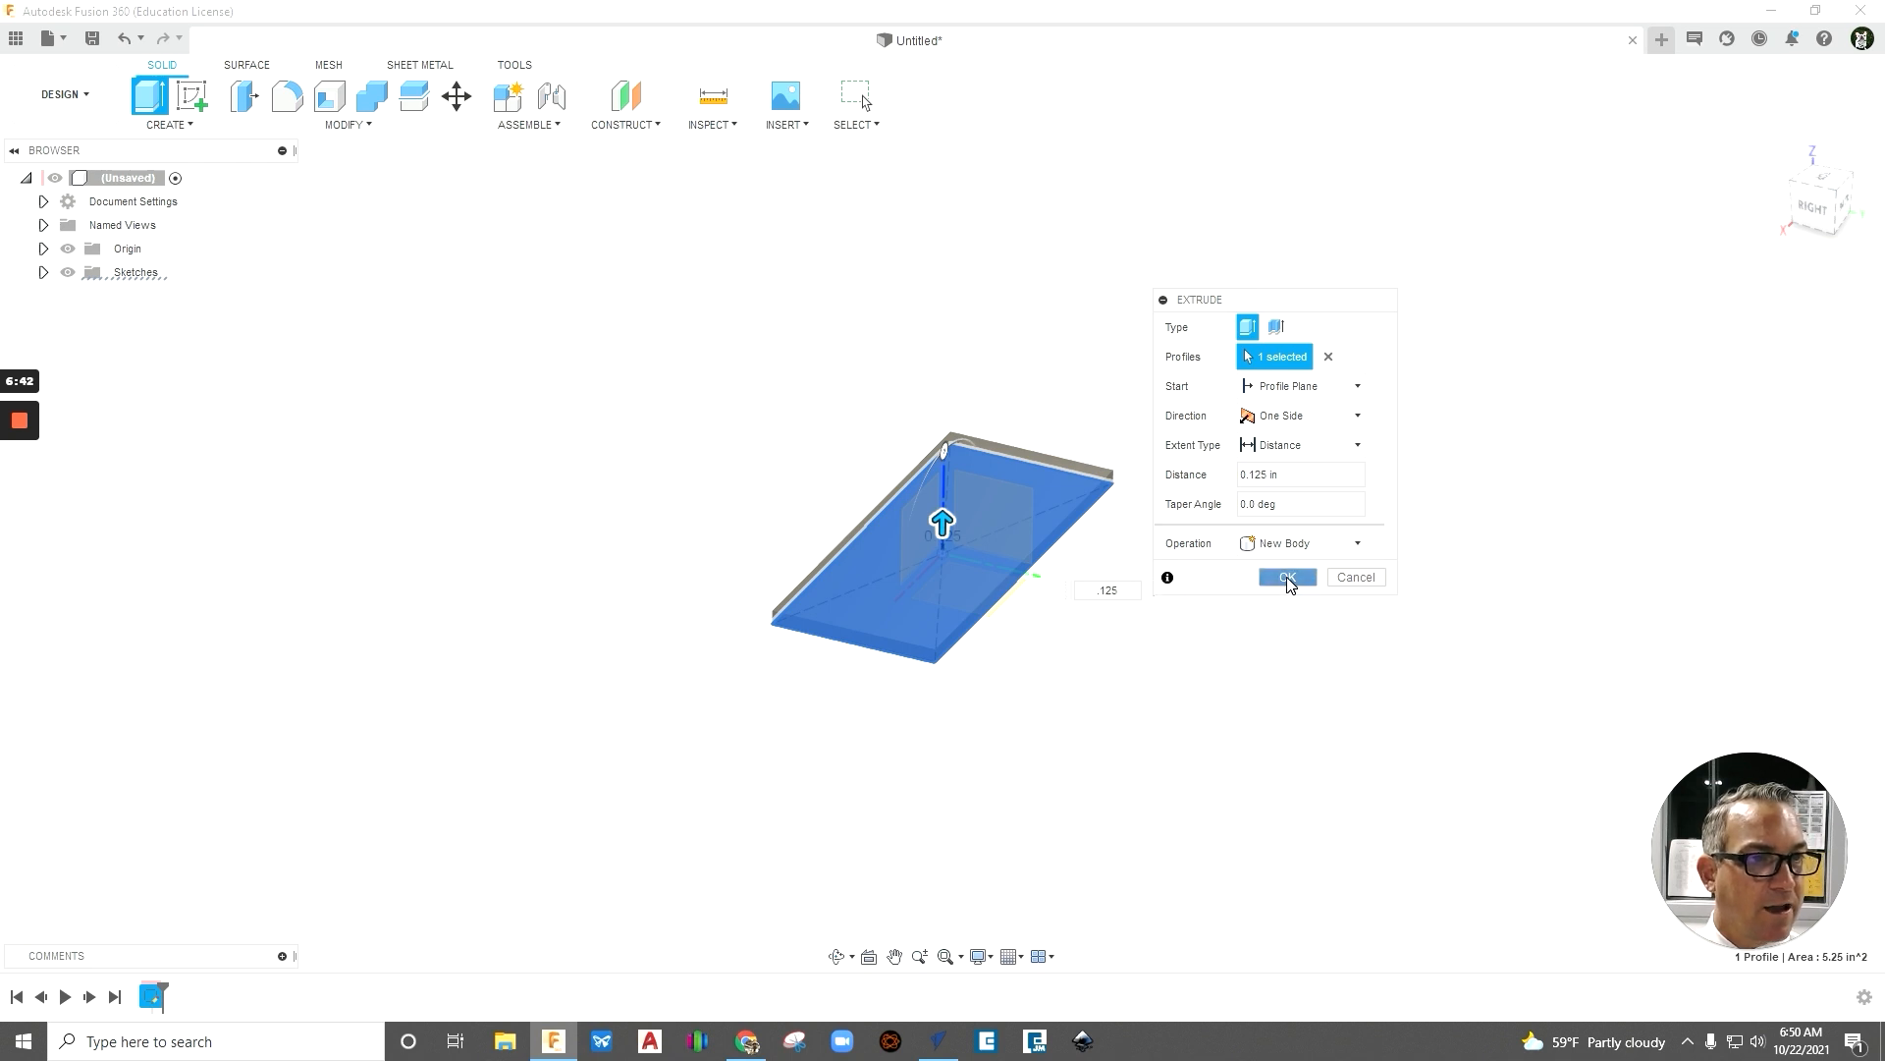
# - Hide the origin planes and axes
pyautogui.keyDown('shift'); pyautogui.moveTo(875, 703); pyautogui.dragTo(1041, 704, button='middle'); pyautogui.keyUp('shift')
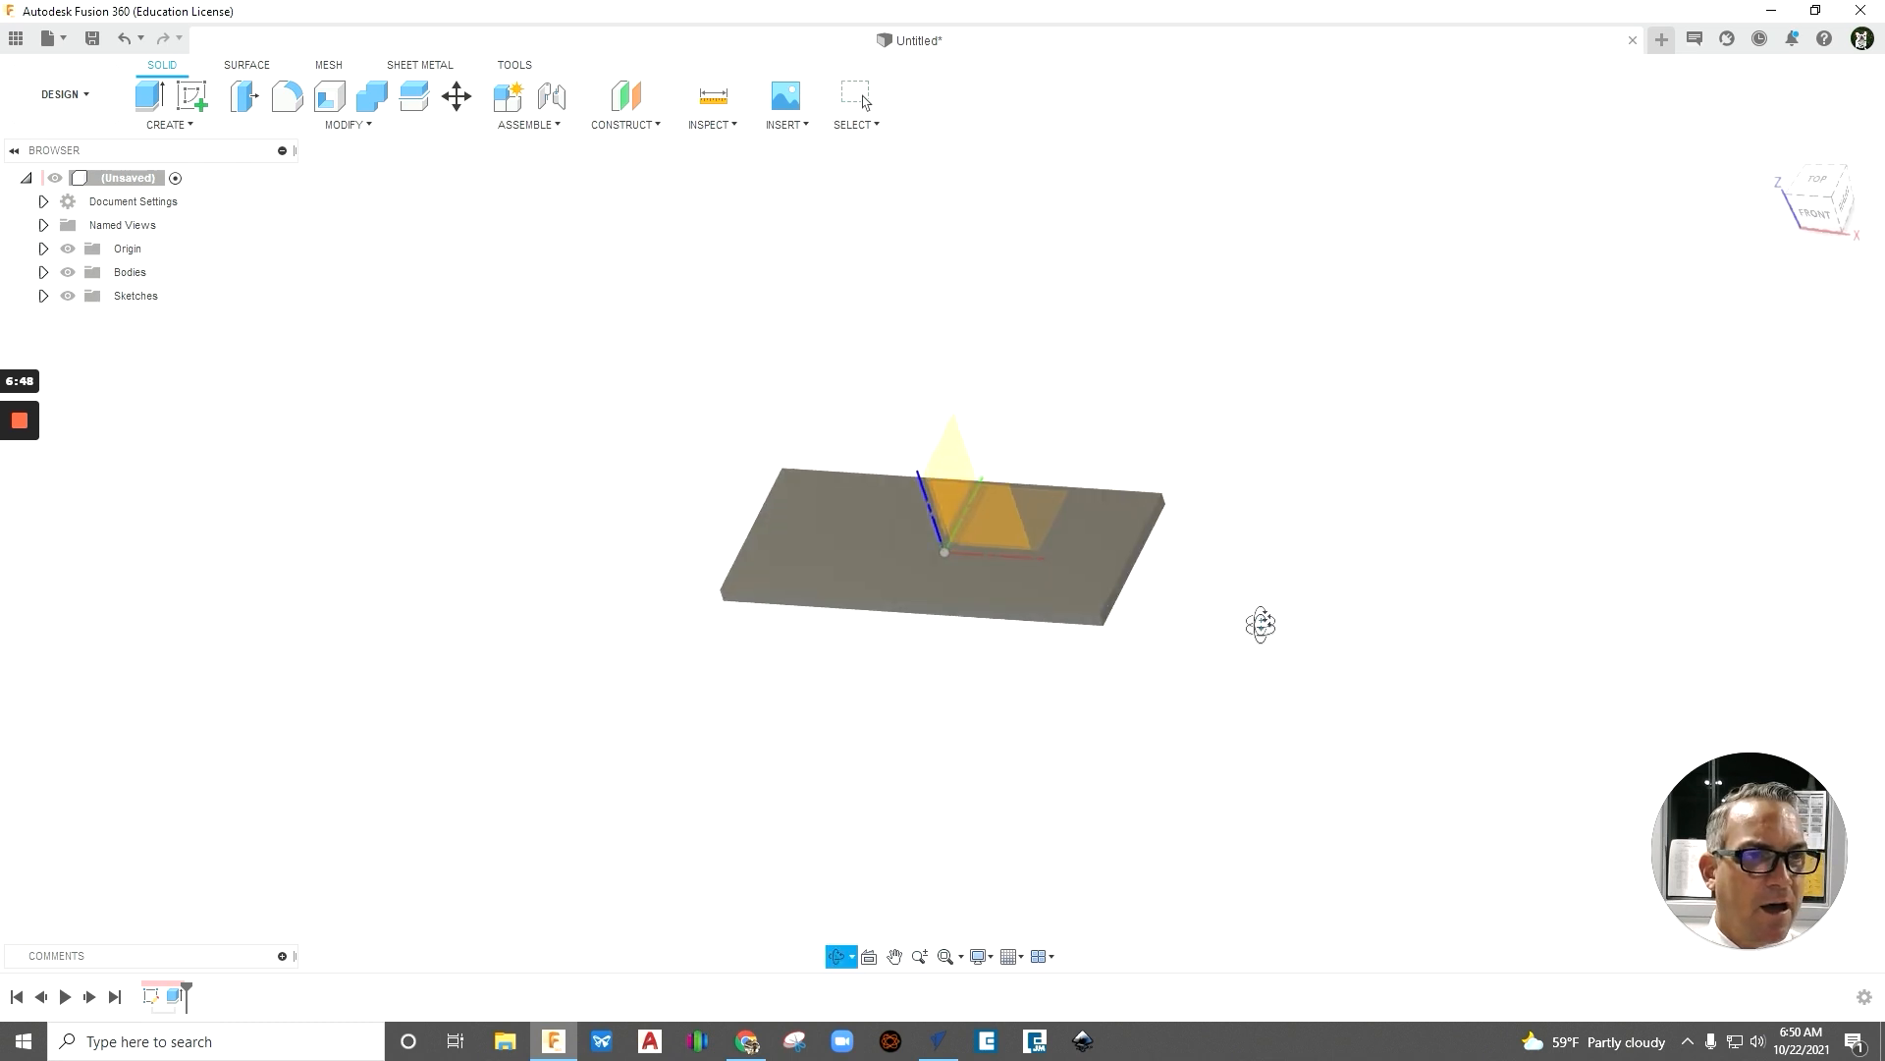
pyautogui.keyDown('shift'); pyautogui.moveTo(1258, 619); pyautogui.dragTo(1261, 668, button='middle'); pyautogui.keyUp('shift')
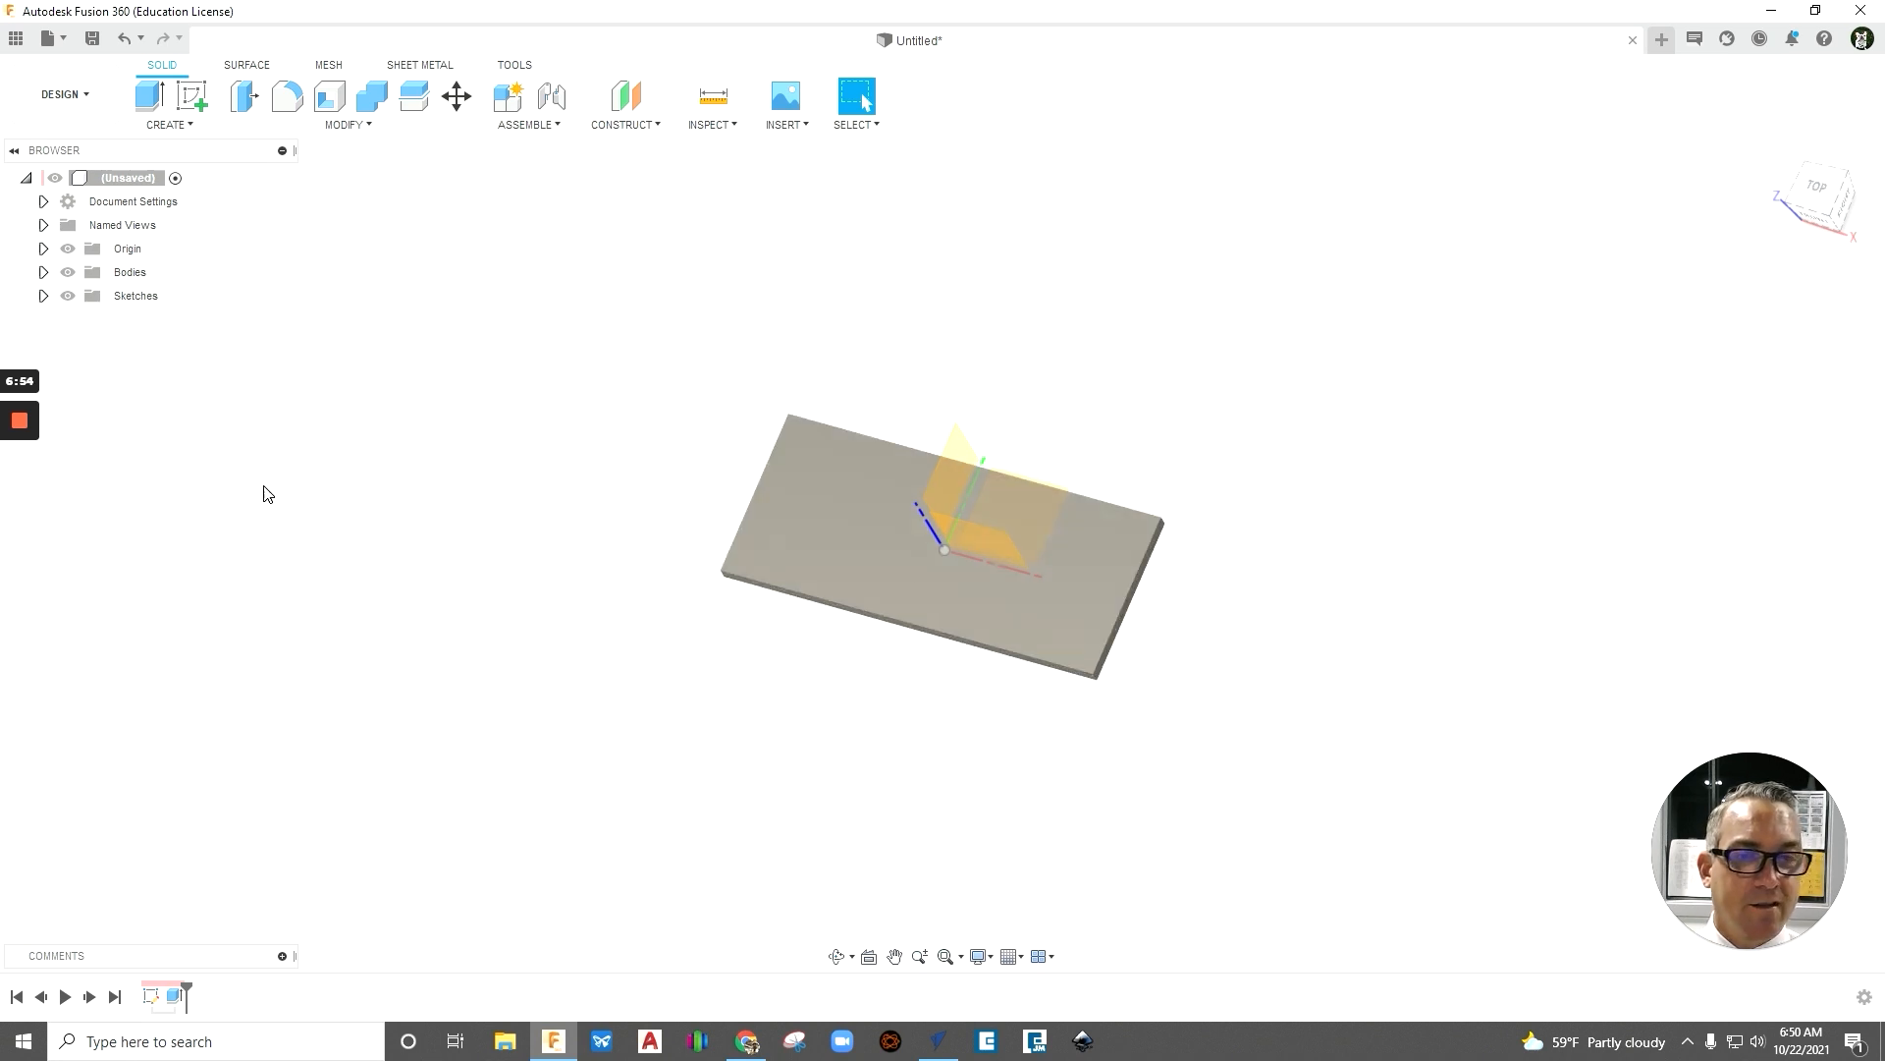
pyautogui.click(126, 250)
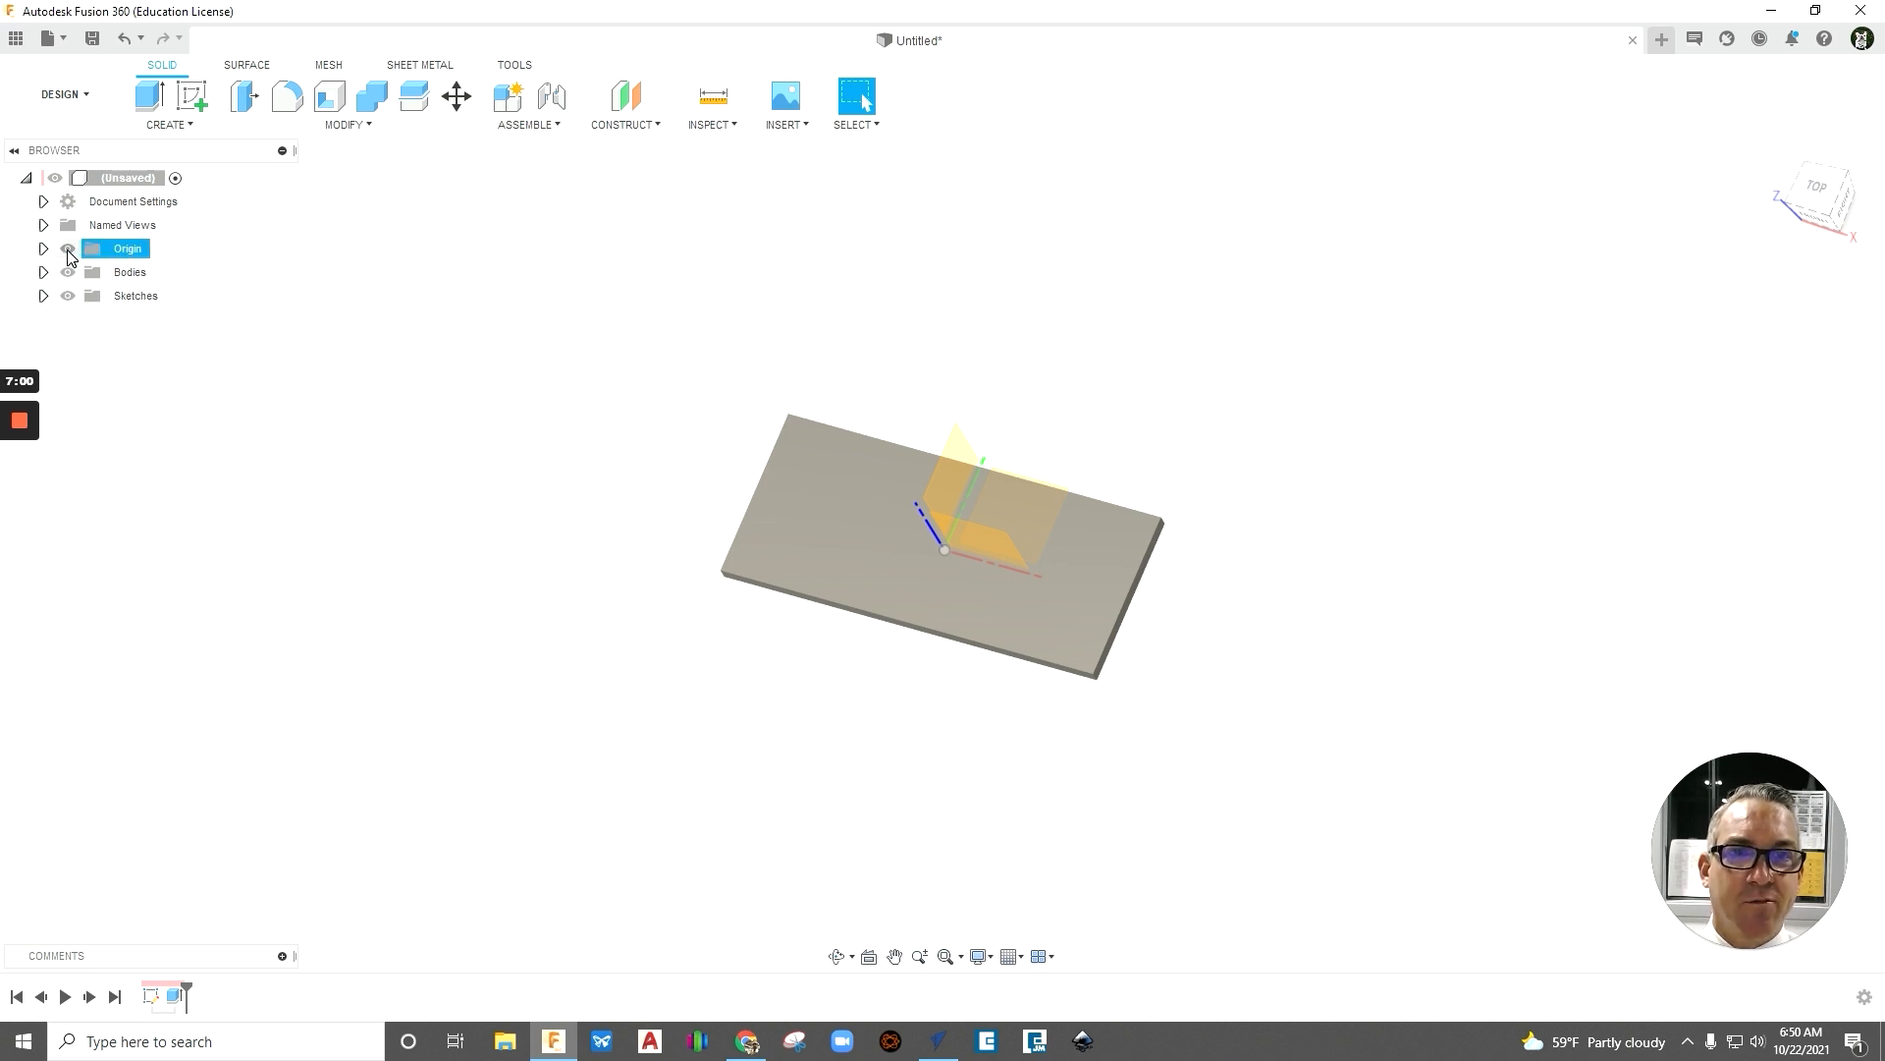
pyautogui.click(68, 250)
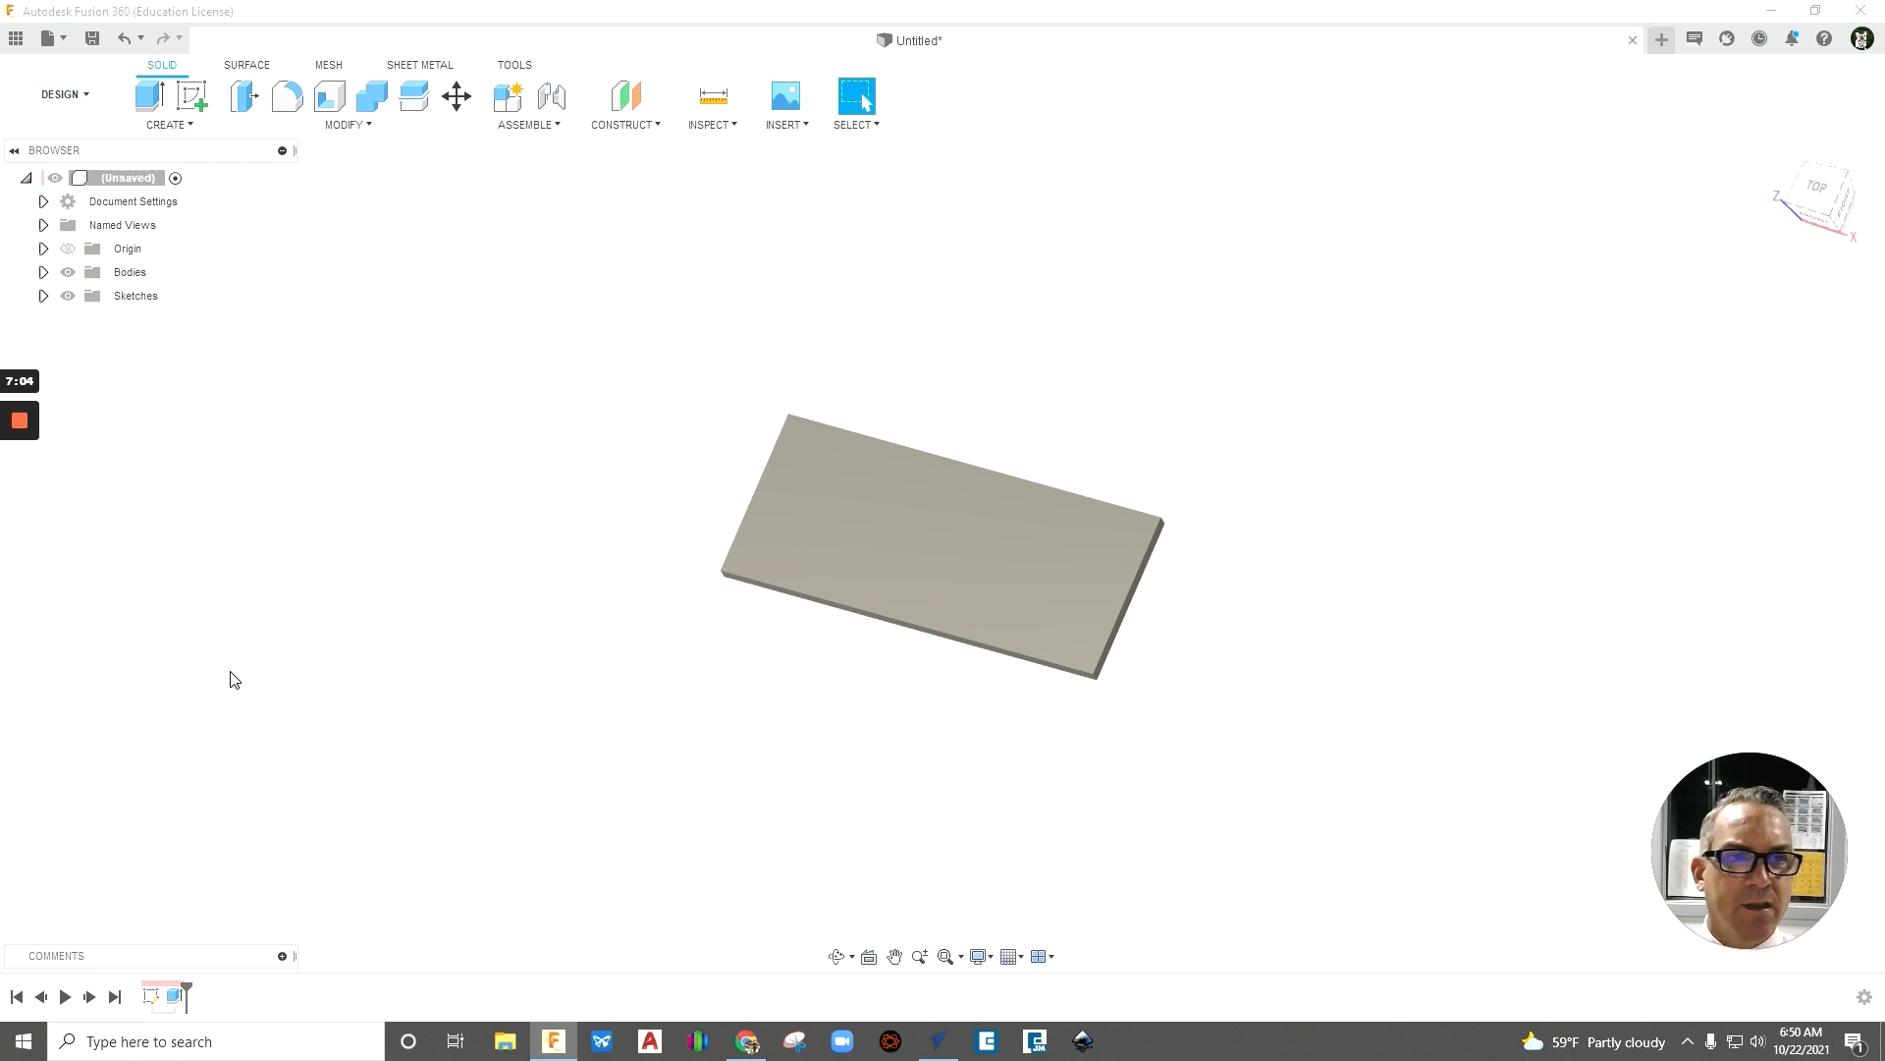
# - Start a constant-radius fillet and select the short vertical edge at the plate's front-left corner
pyautogui.keyDown('shift'); pyautogui.moveTo(534, 737); pyautogui.dragTo(551, 678, button='middle'); pyautogui.keyUp('shift')
pyautogui.scroll(3, 721, 604)
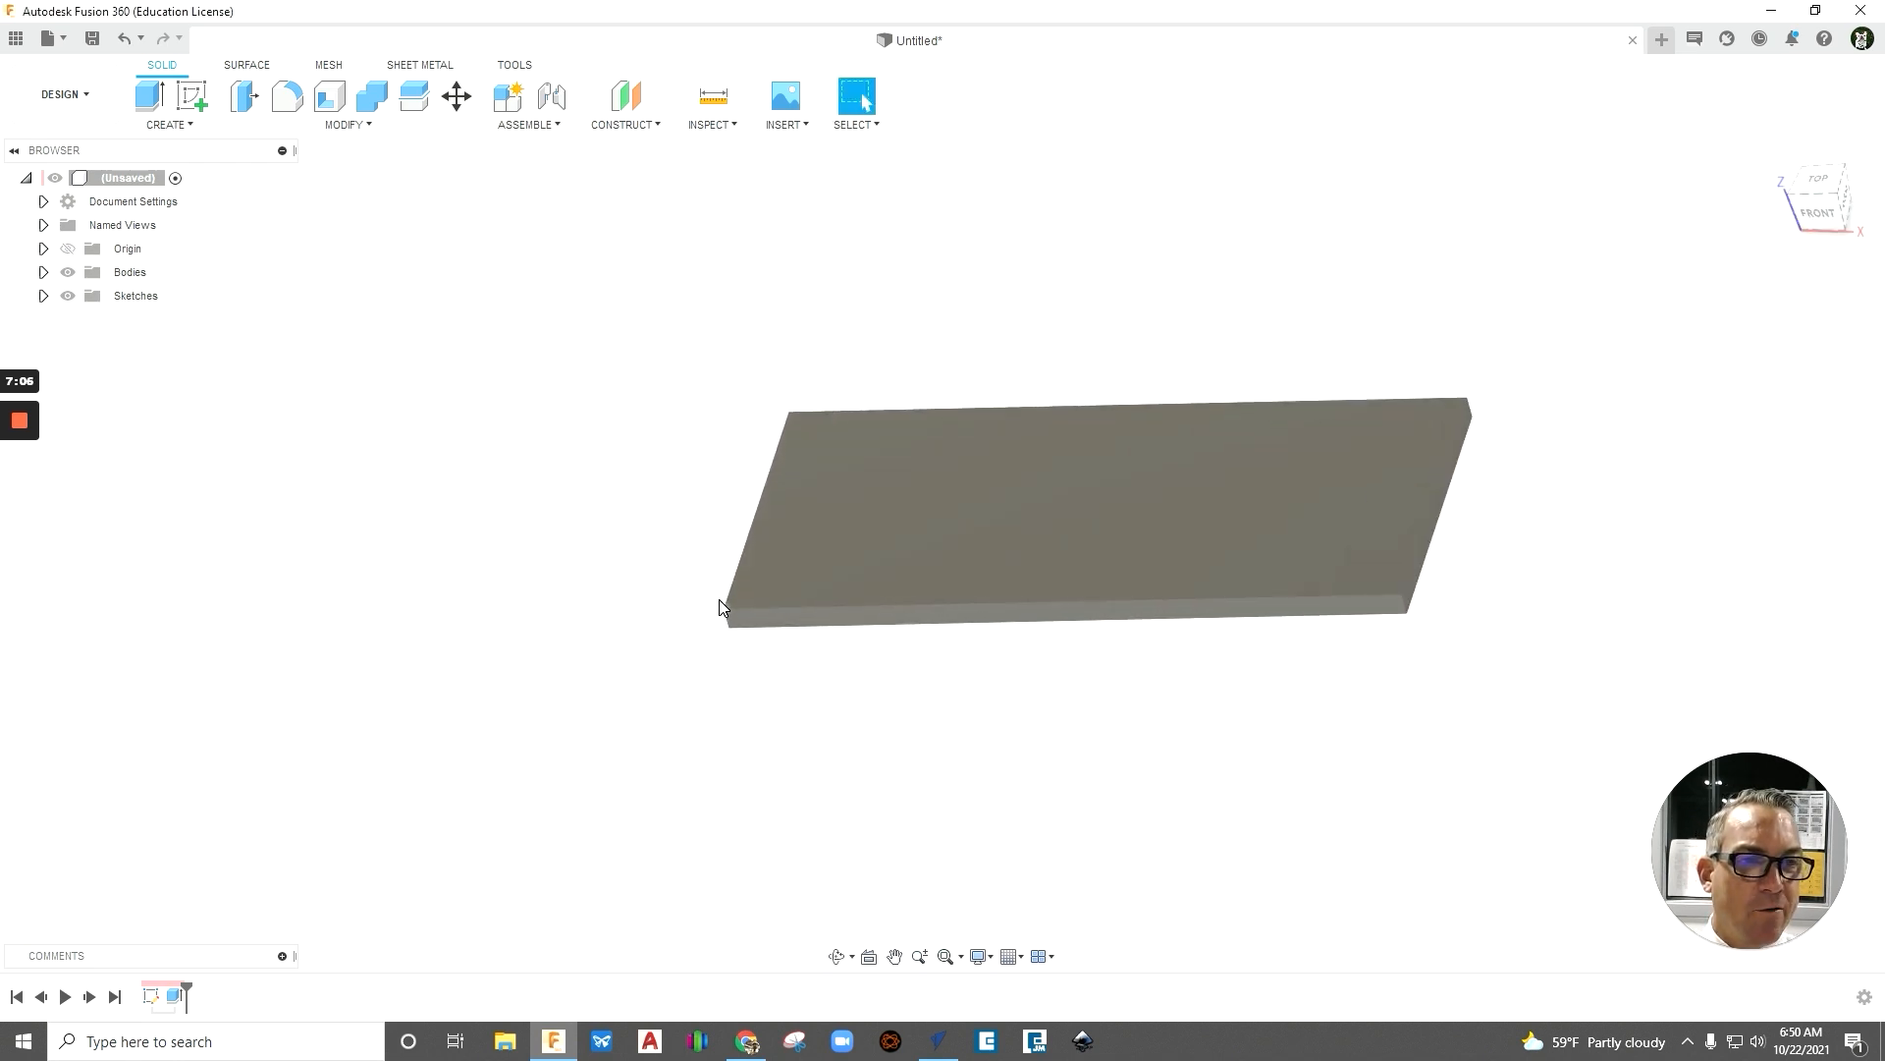
pyautogui.scroll(2, 721, 604)
pyautogui.keyDown('shift'); pyautogui.moveTo(752, 709); pyautogui.dragTo(816, 716, button='middle'); pyautogui.keyUp('shift')
pyautogui.scroll(-3, 673, 697)
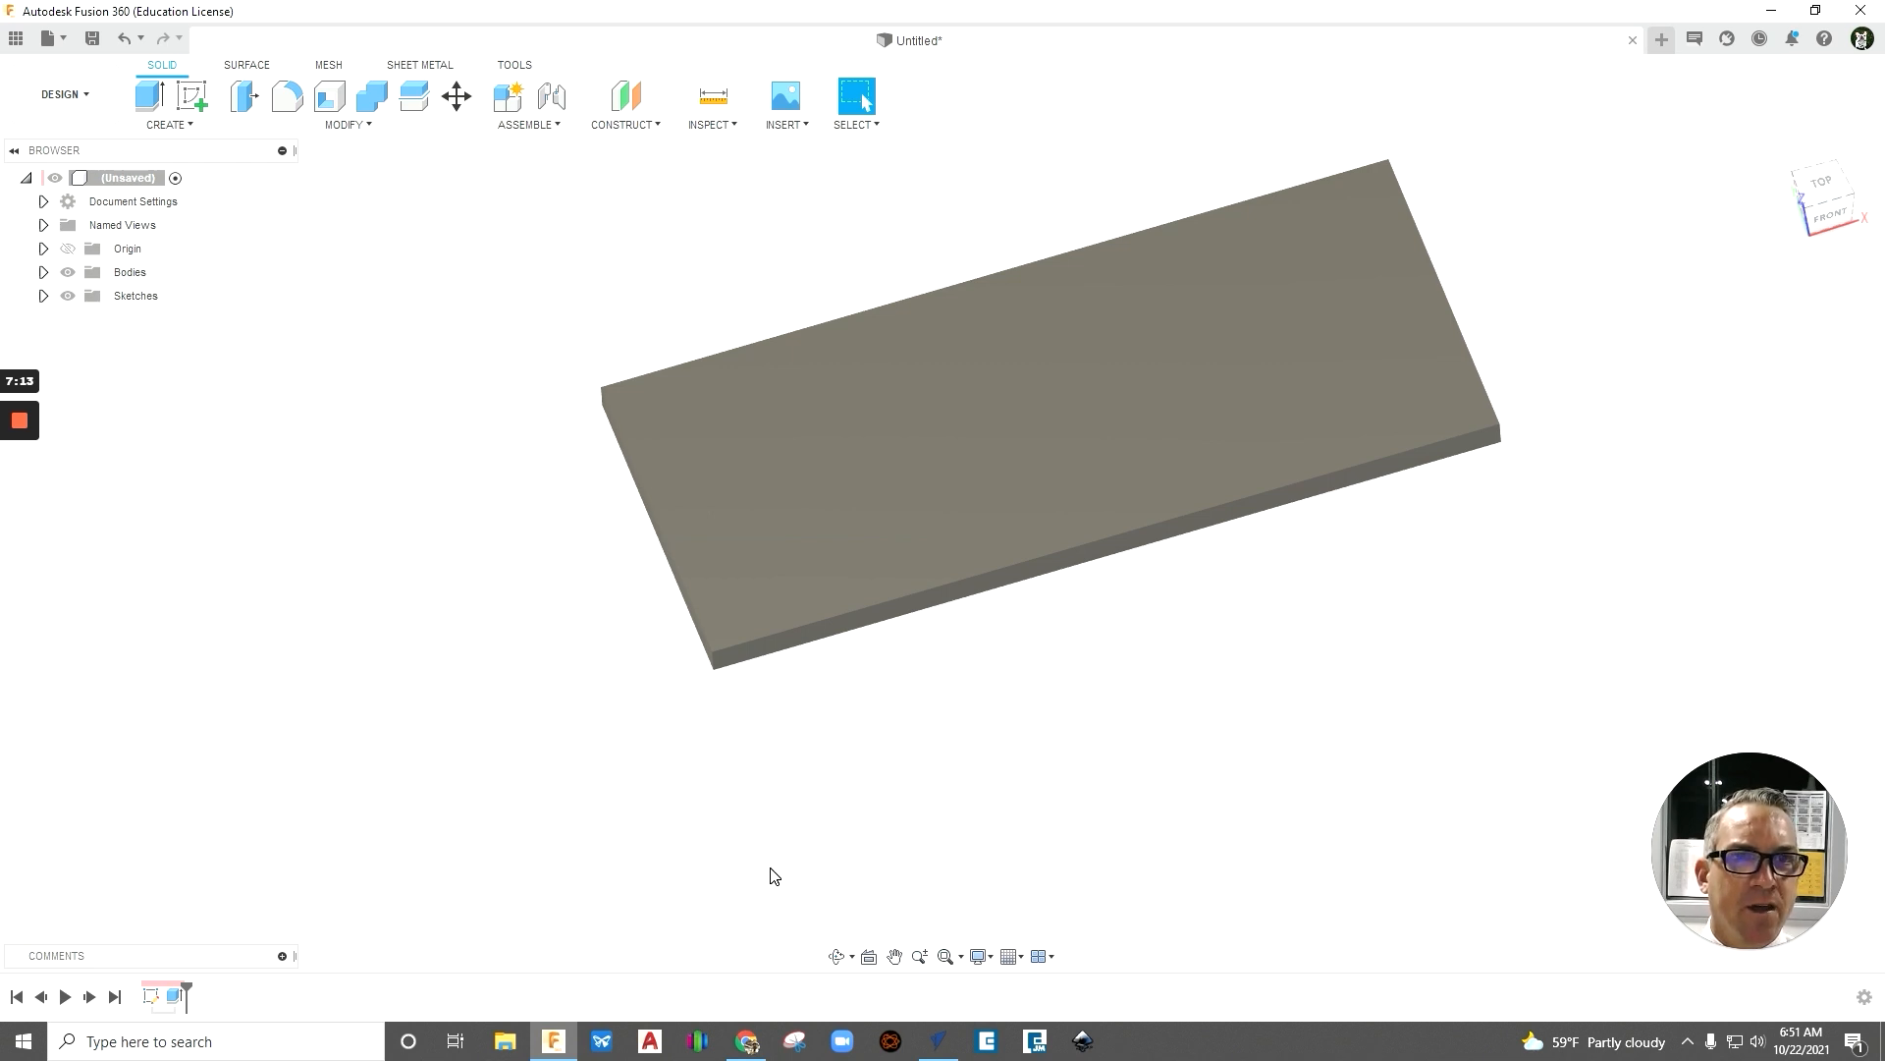
pyautogui.click(346, 126)
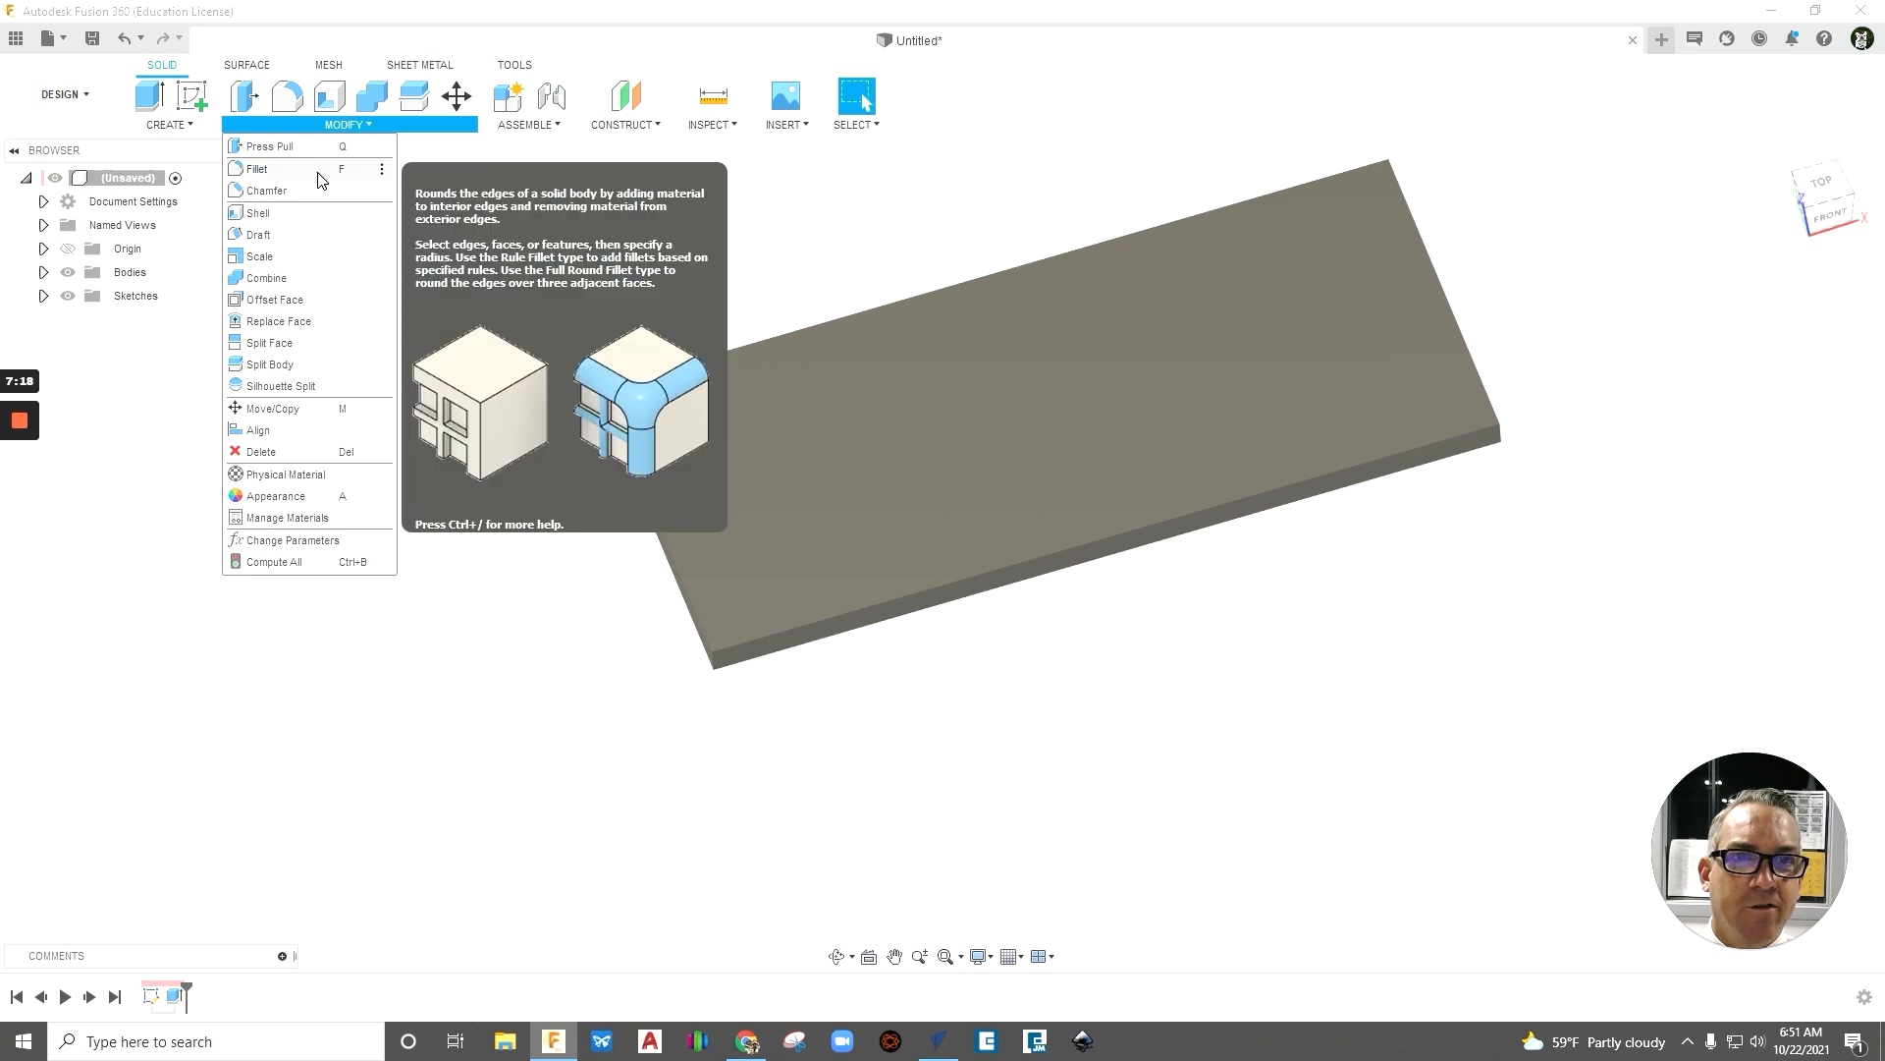
pyautogui.click(257, 169)
pyautogui.keyDown('shift'); pyautogui.moveTo(791, 745); pyautogui.dragTo(798, 720, button='middle'); pyautogui.keyUp('shift')
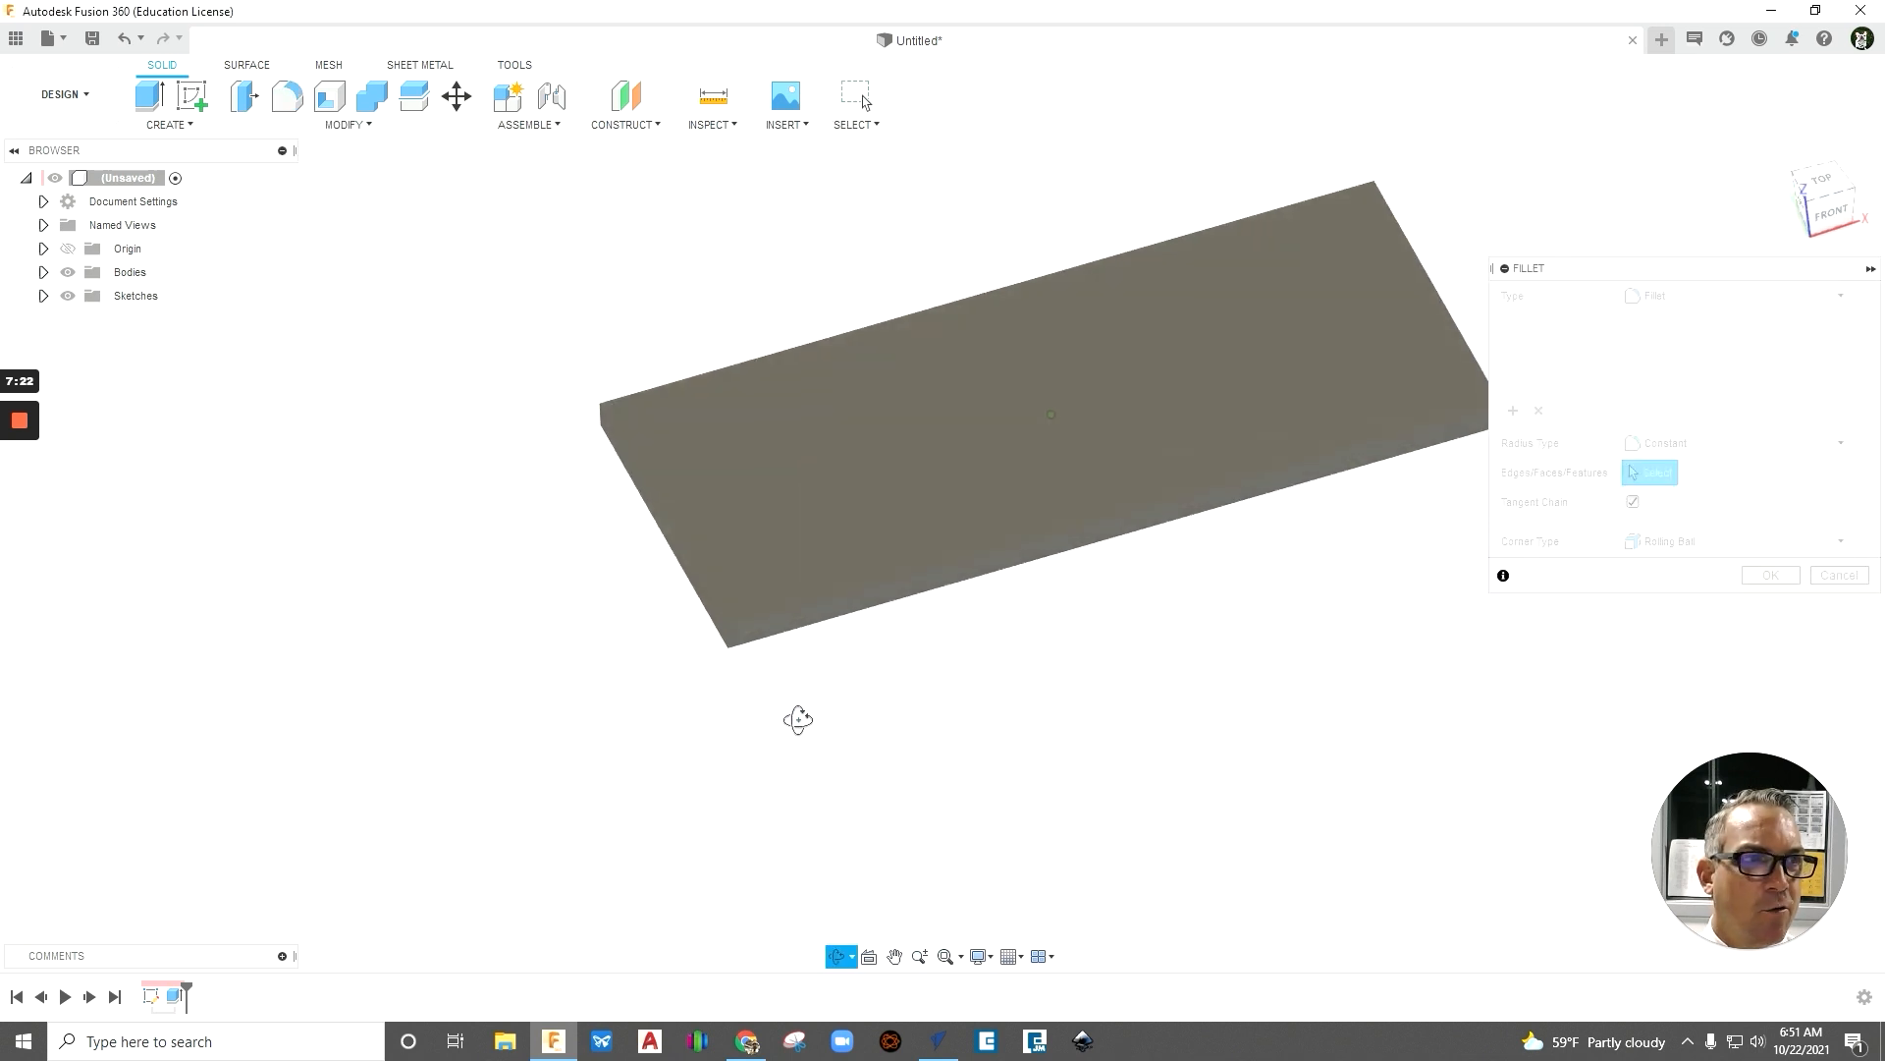
pyautogui.scroll(5, 800, 677)
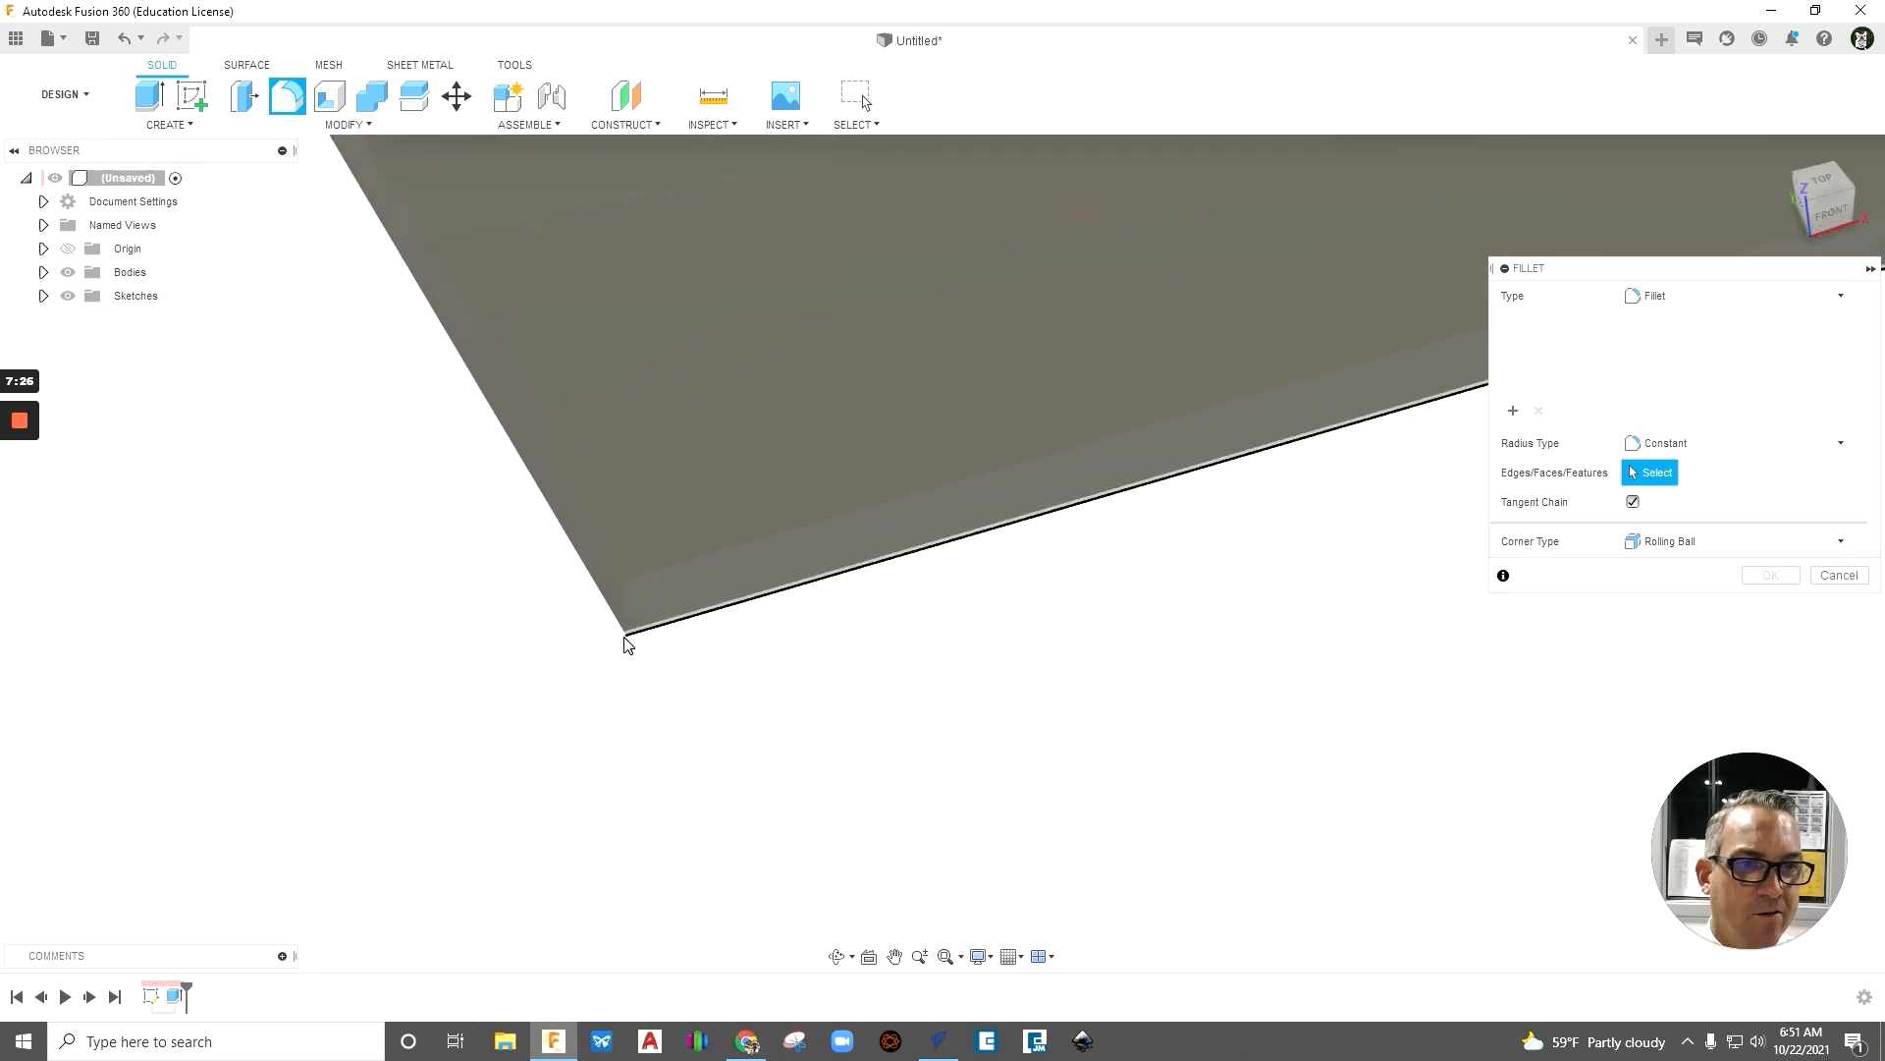
pyautogui.moveTo(624, 613)
pyautogui.keyDown('shift'); pyautogui.mouseDown(button='middle')
pyautogui.moveTo(675, 674)
pyautogui.moveTo(652, 635)
pyautogui.mouseUp(button='middle'); pyautogui.keyUp('shift')
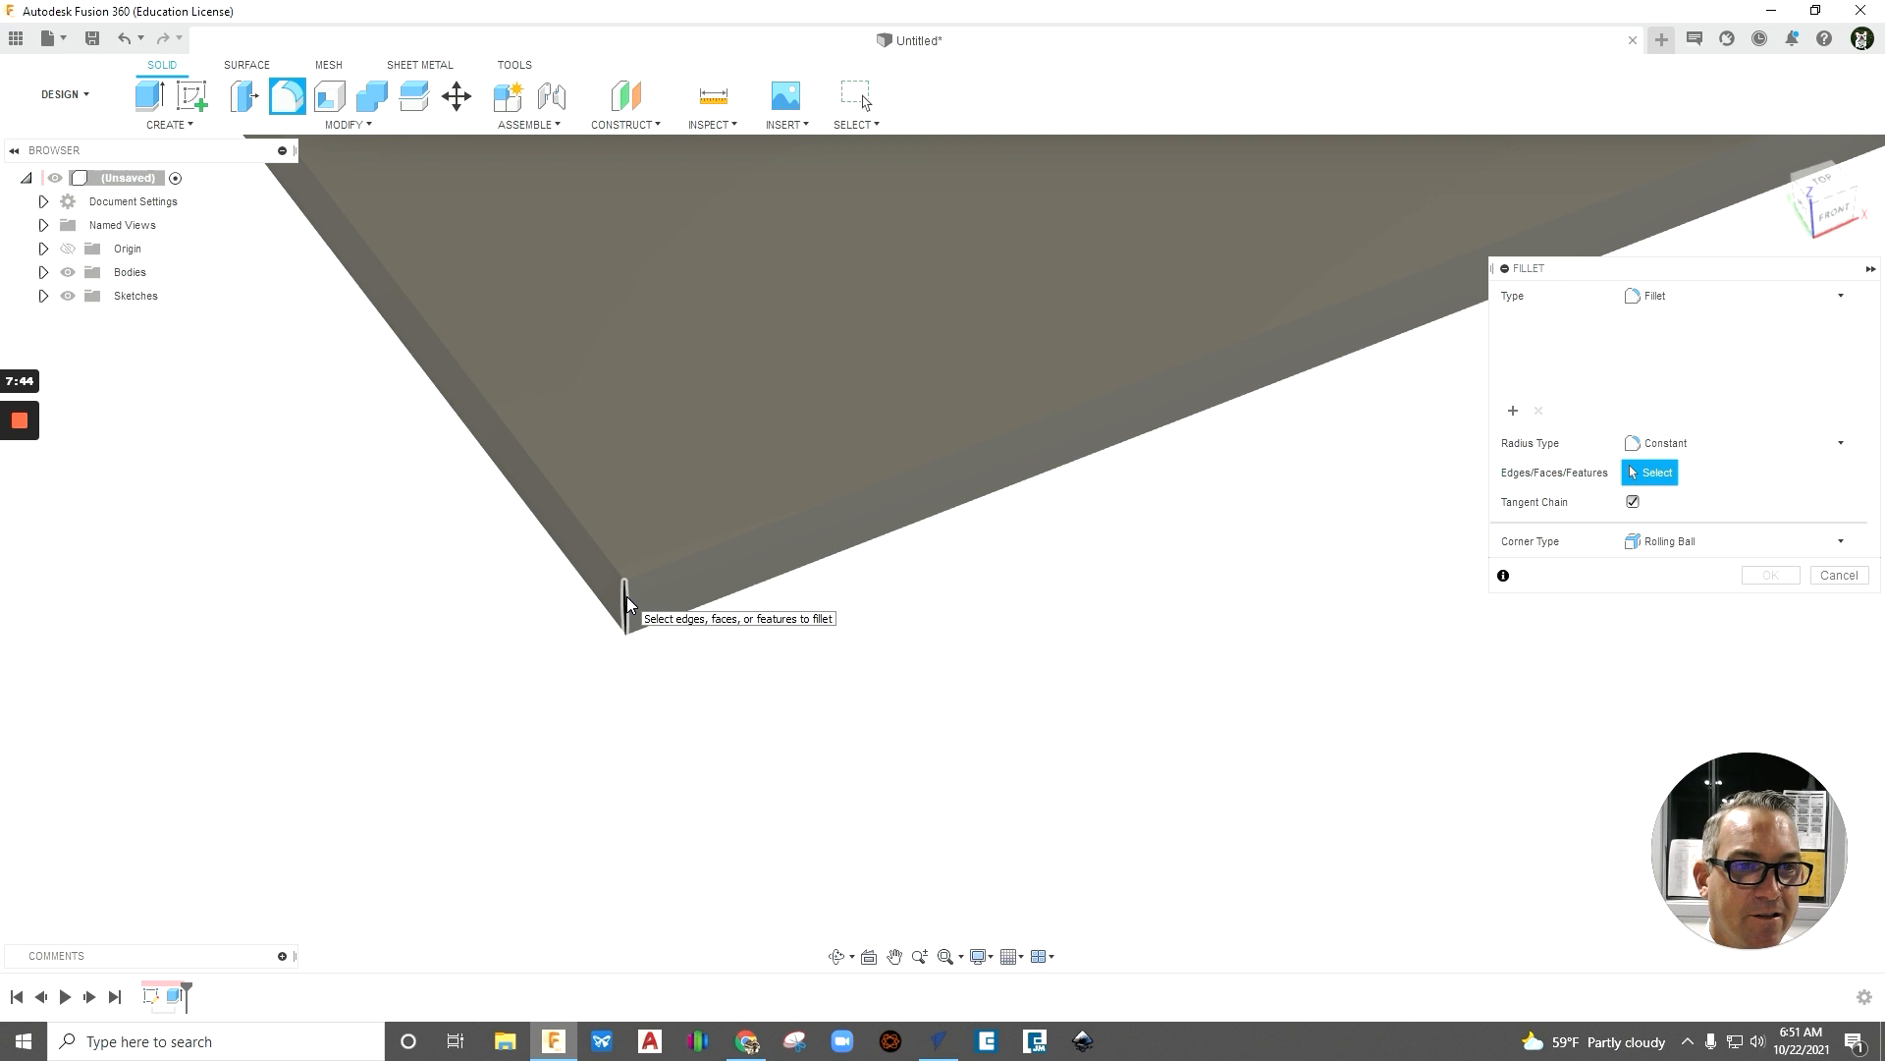
pyautogui.click(626, 601)
pyautogui.scroll(-5, 854, 798)
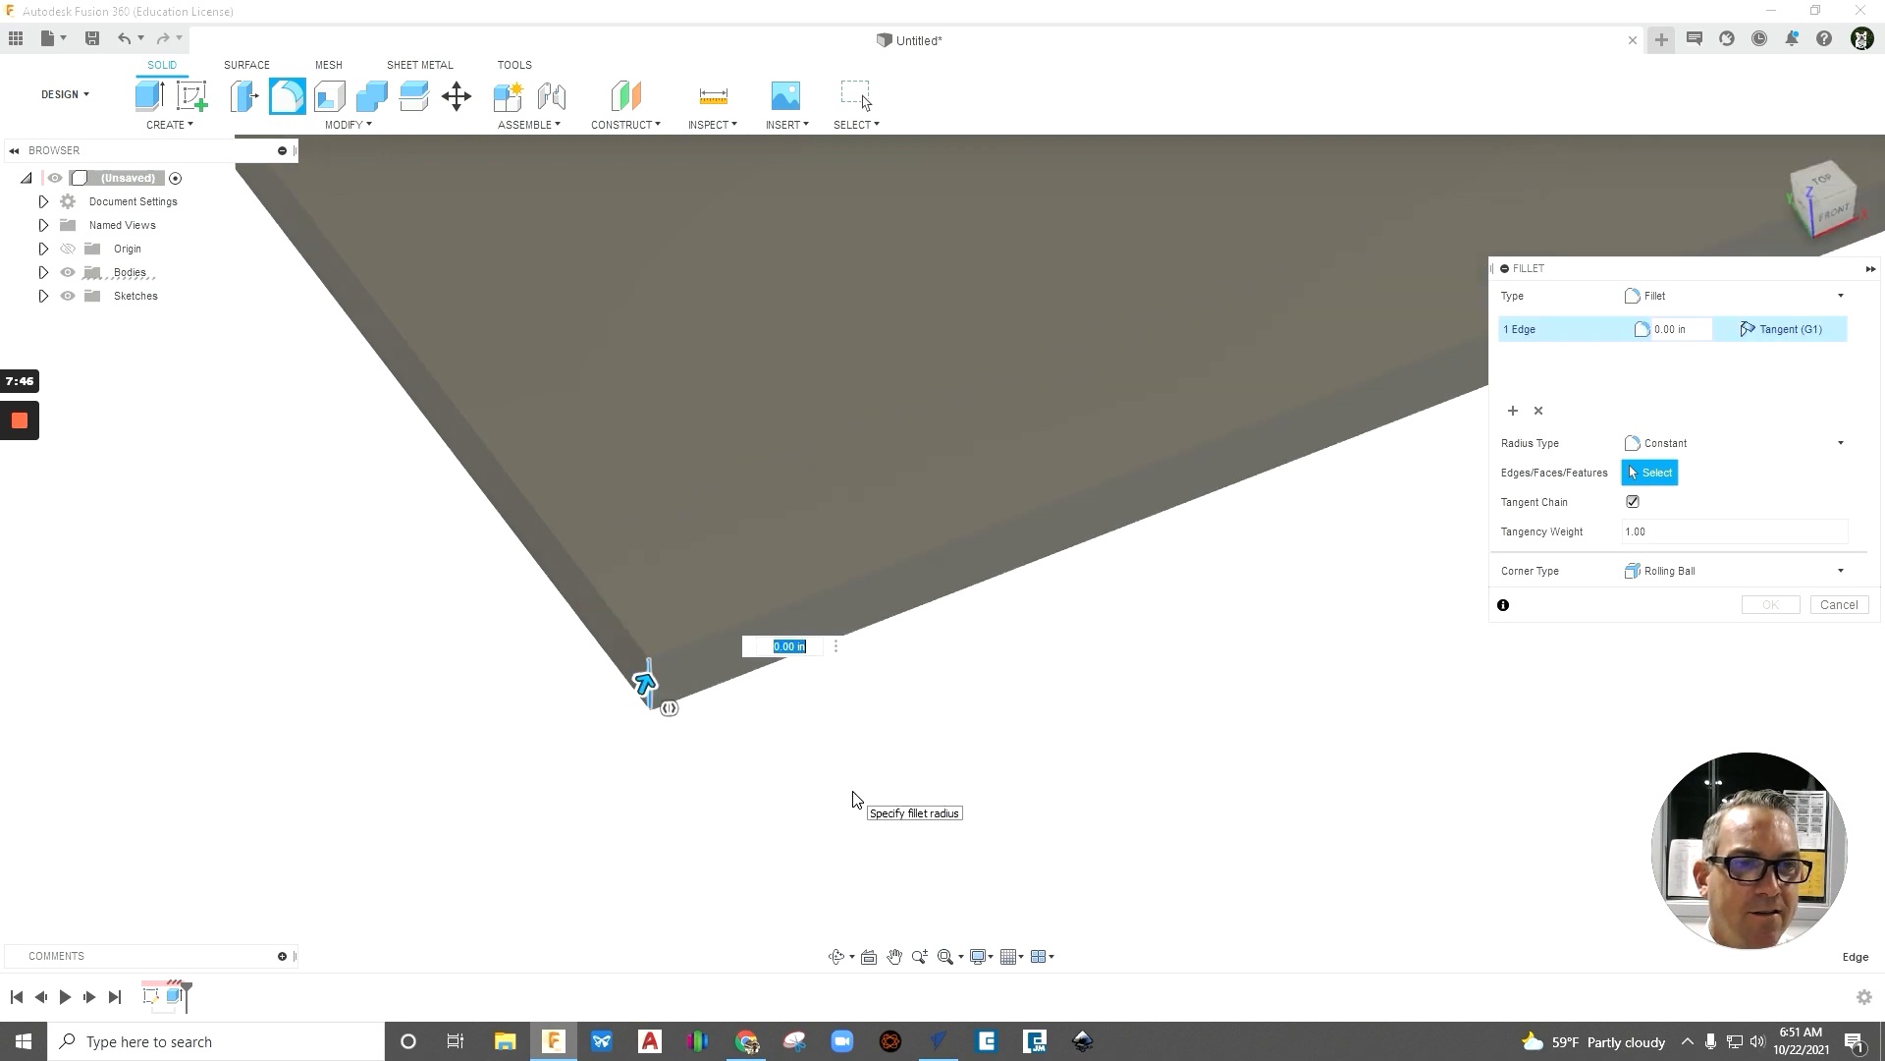
# - Add the plate's three remaining short vertical corner edges to the fillet selection
pyautogui.scroll(5, 585, 526)
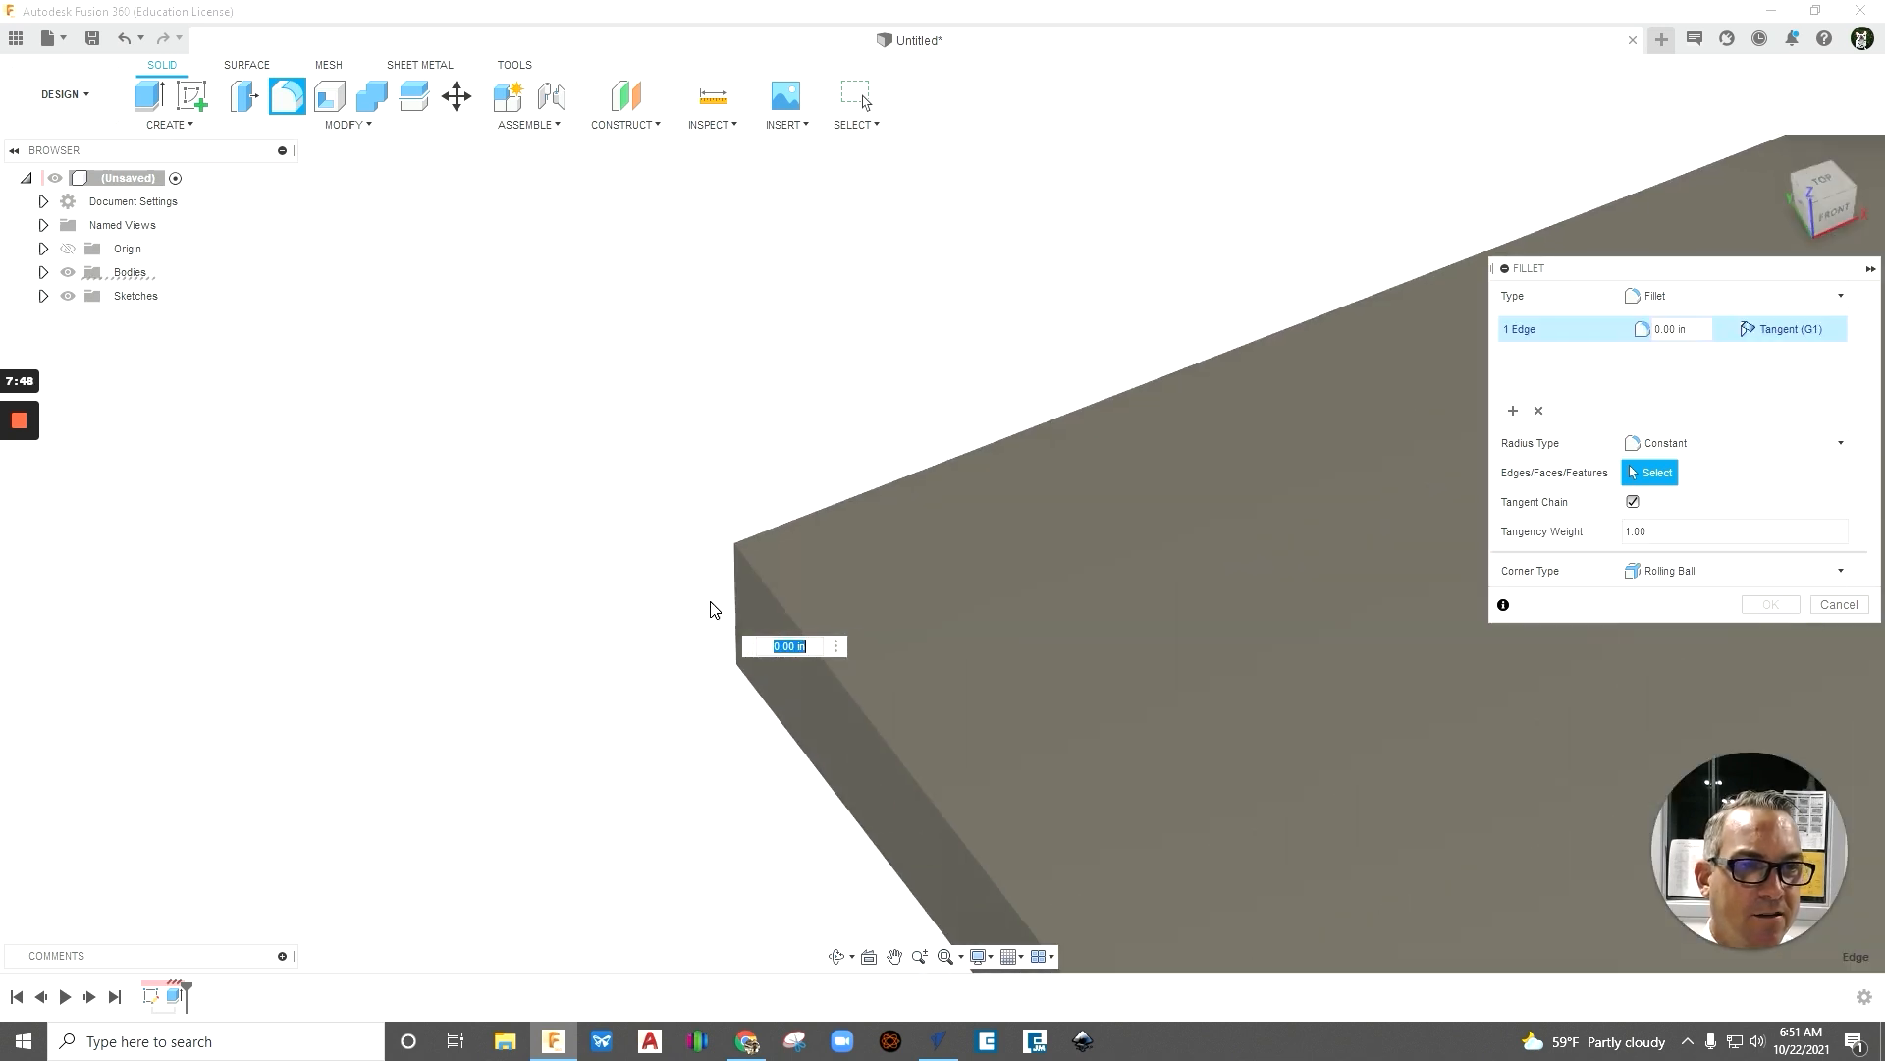
pyautogui.click(735, 604)
pyautogui.scroll(-5, 546, 628)
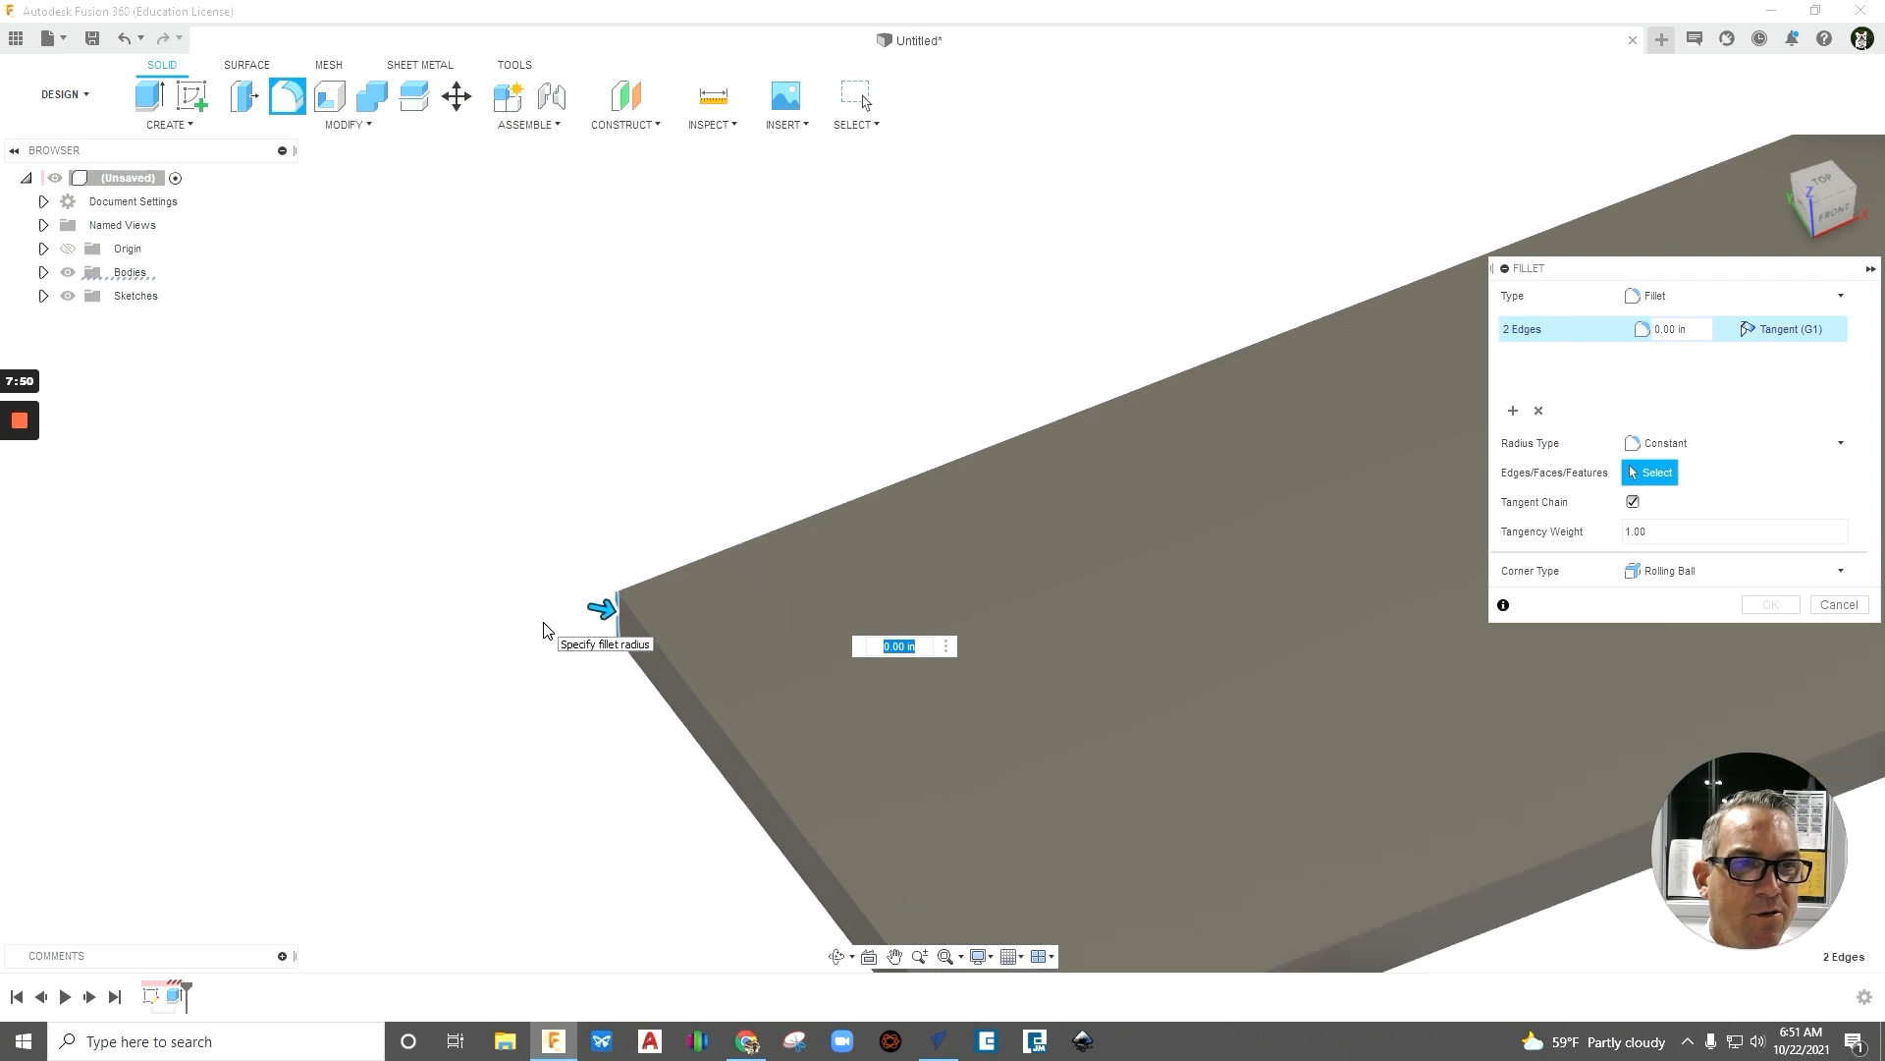
pyautogui.scroll(6, 1228, 584)
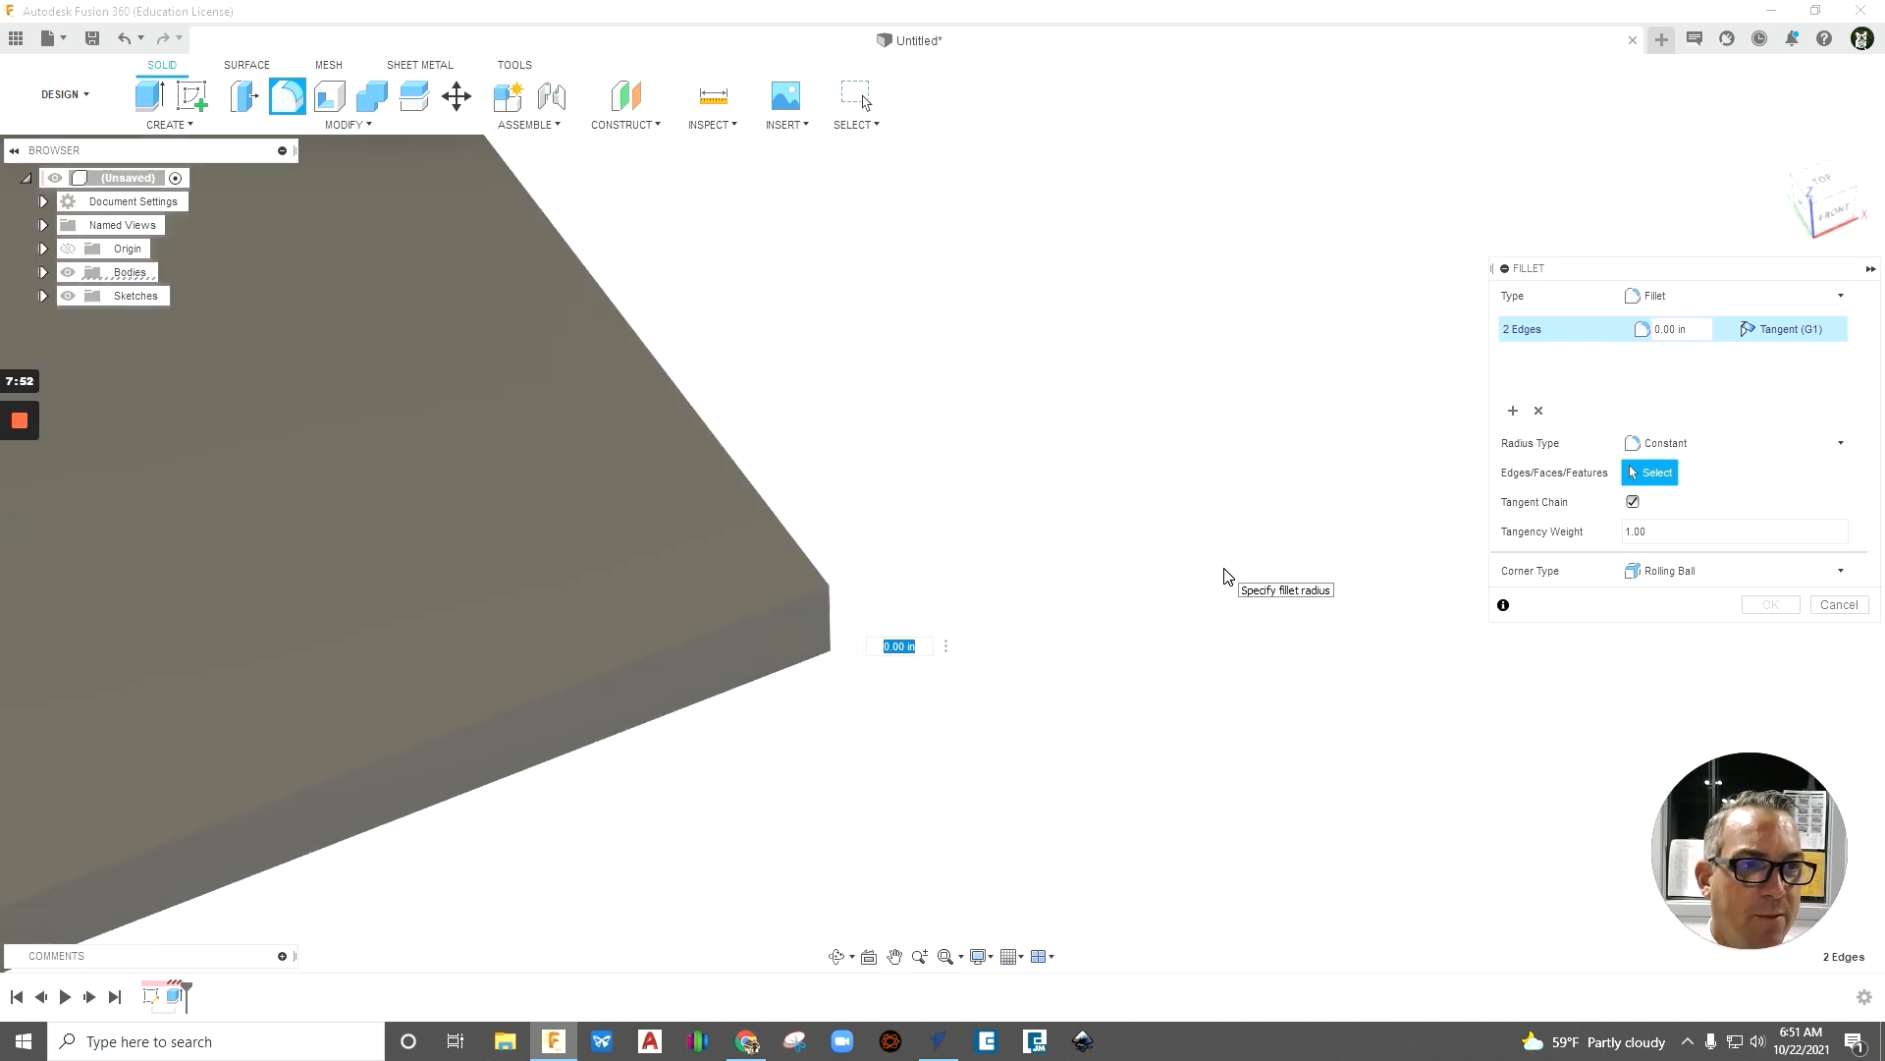
pyautogui.click(786, 638)
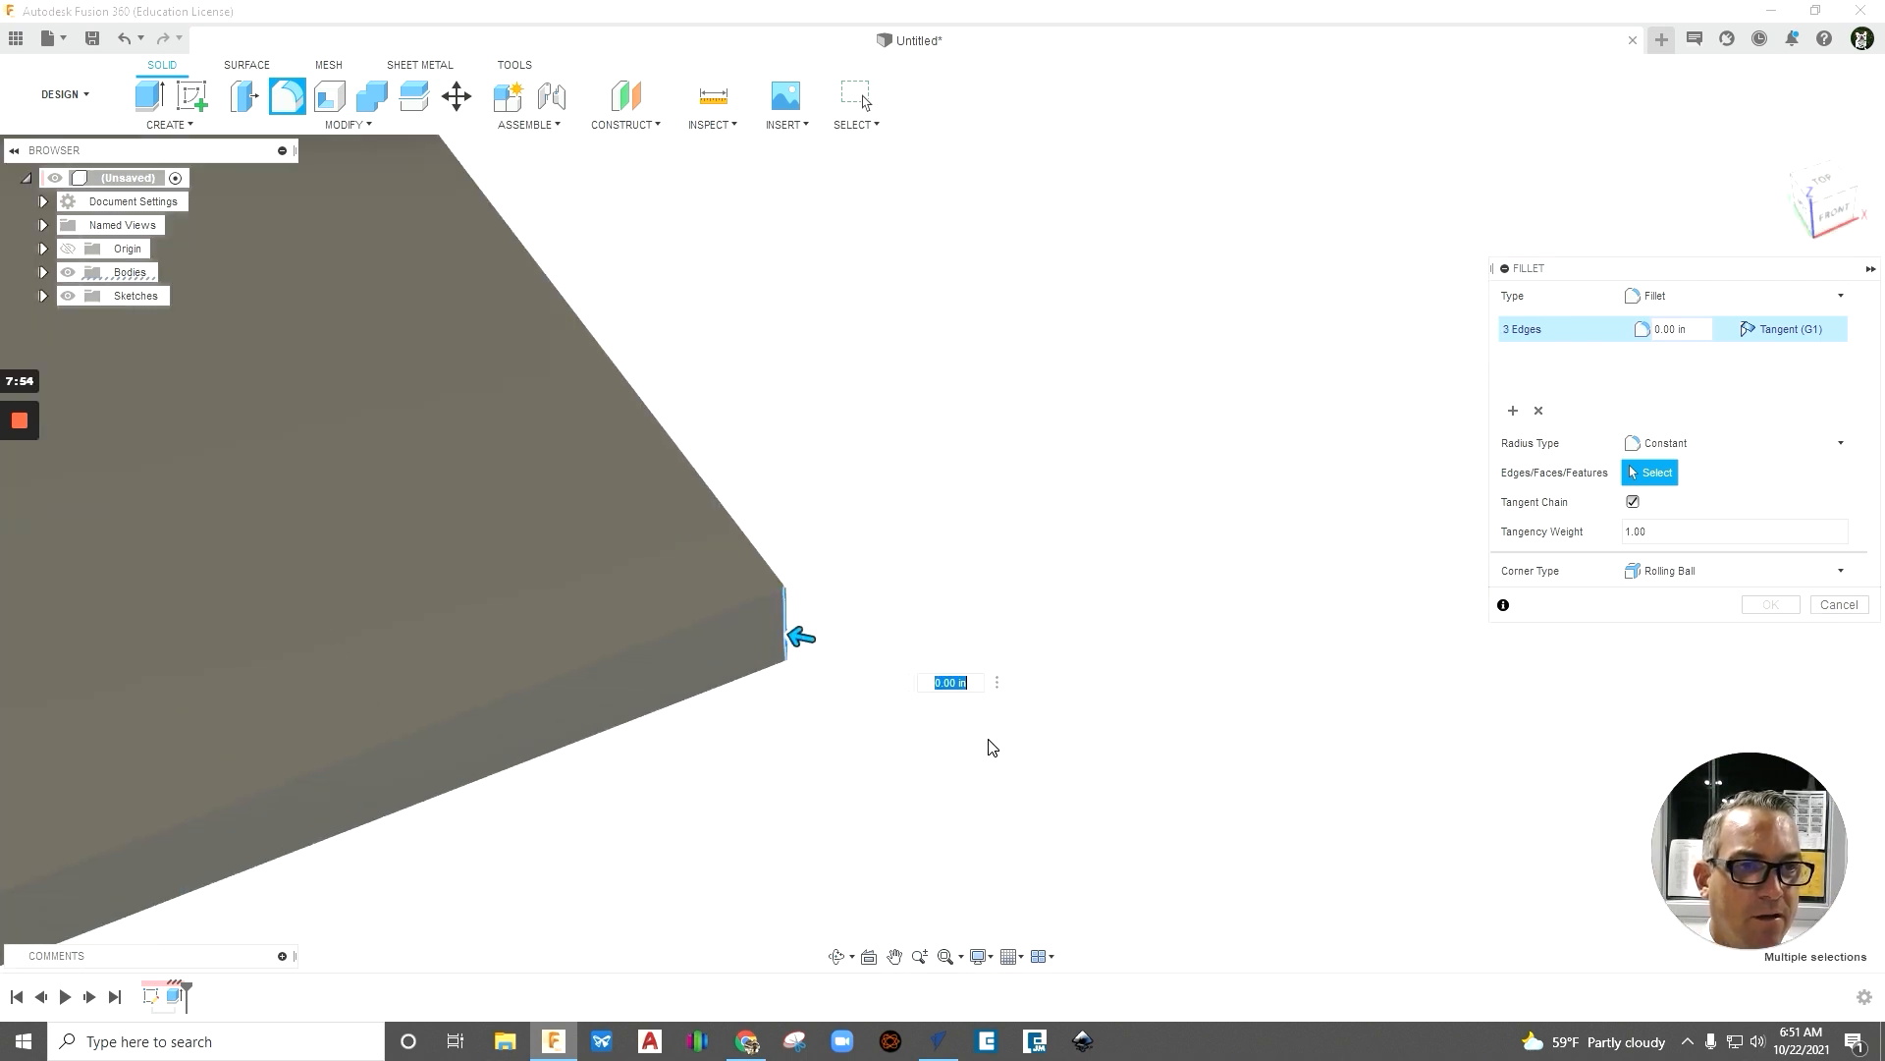
pyautogui.scroll(-6, 990, 747)
pyautogui.scroll(6, 782, 485)
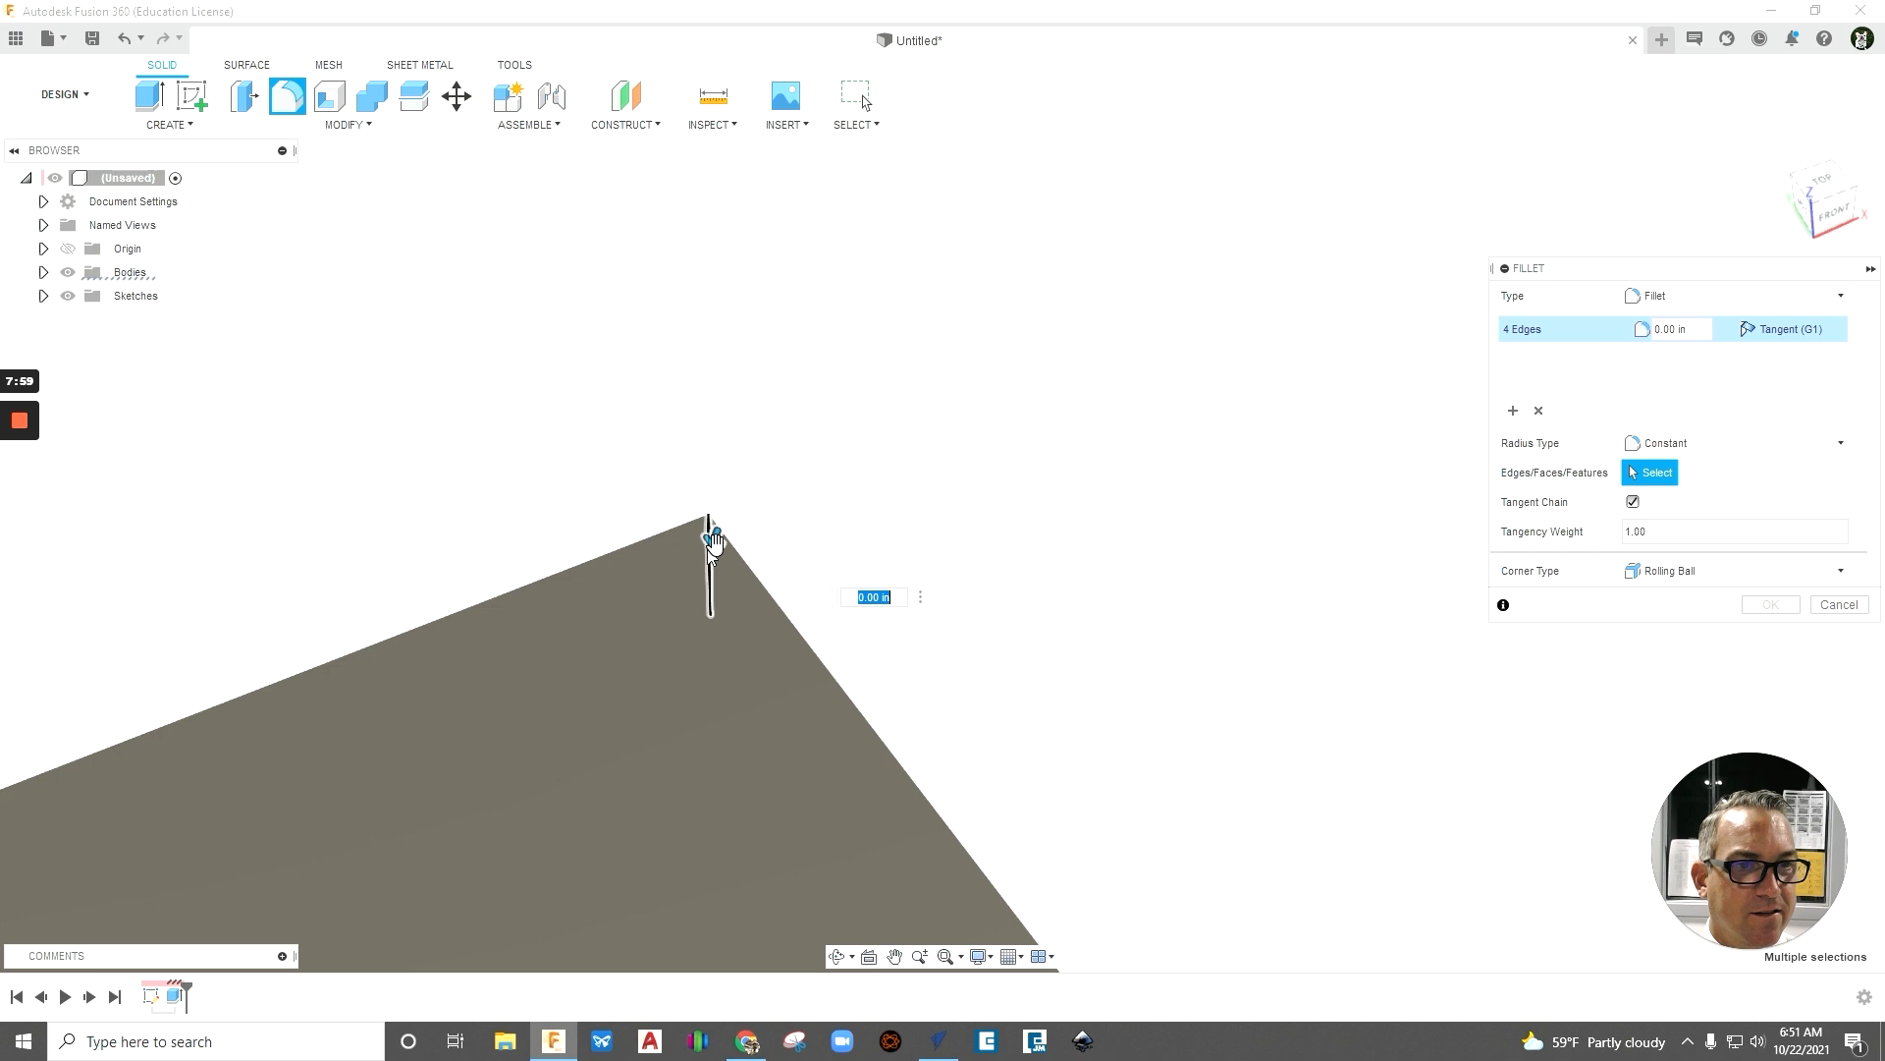
pyautogui.click(709, 556)
pyautogui.scroll(-3, 926, 491)
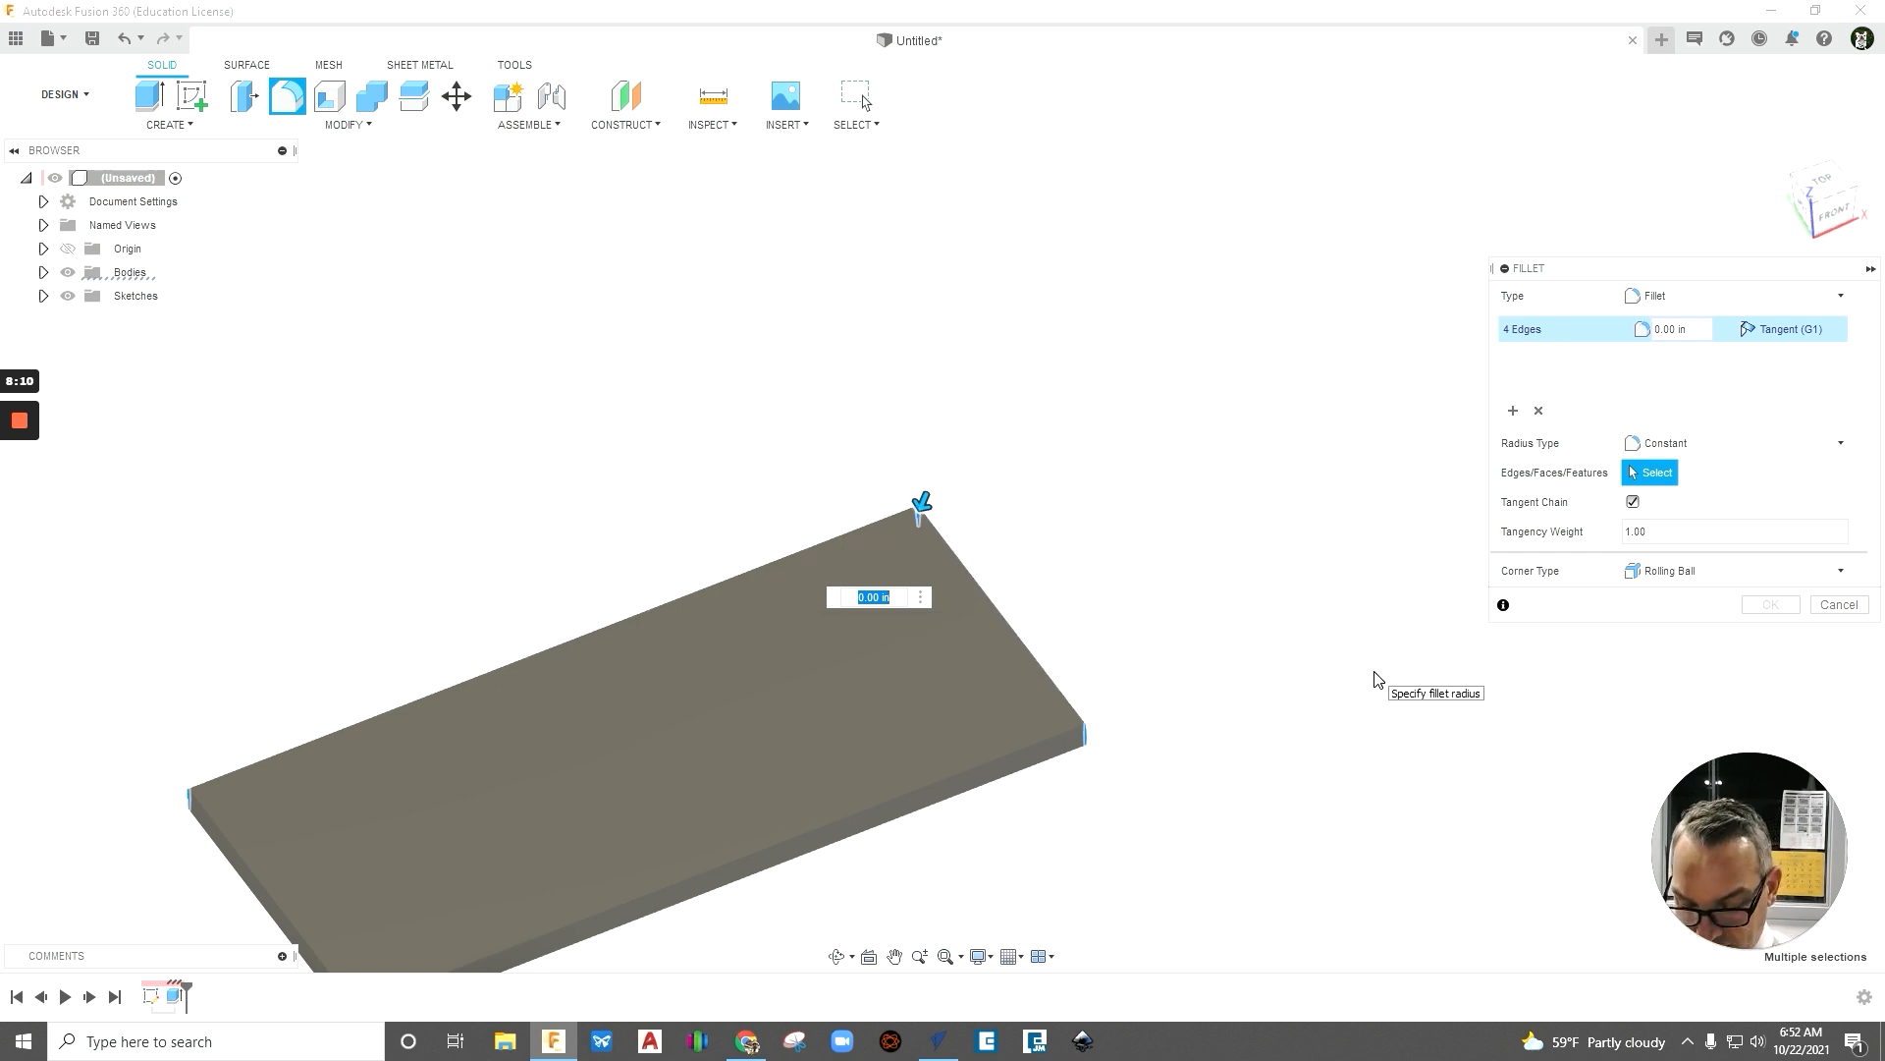
# - Try fillet radii of 0.5, 0.2, 0.8 and 0.7 in on the four selected corner edges
pyautogui.write('.5')
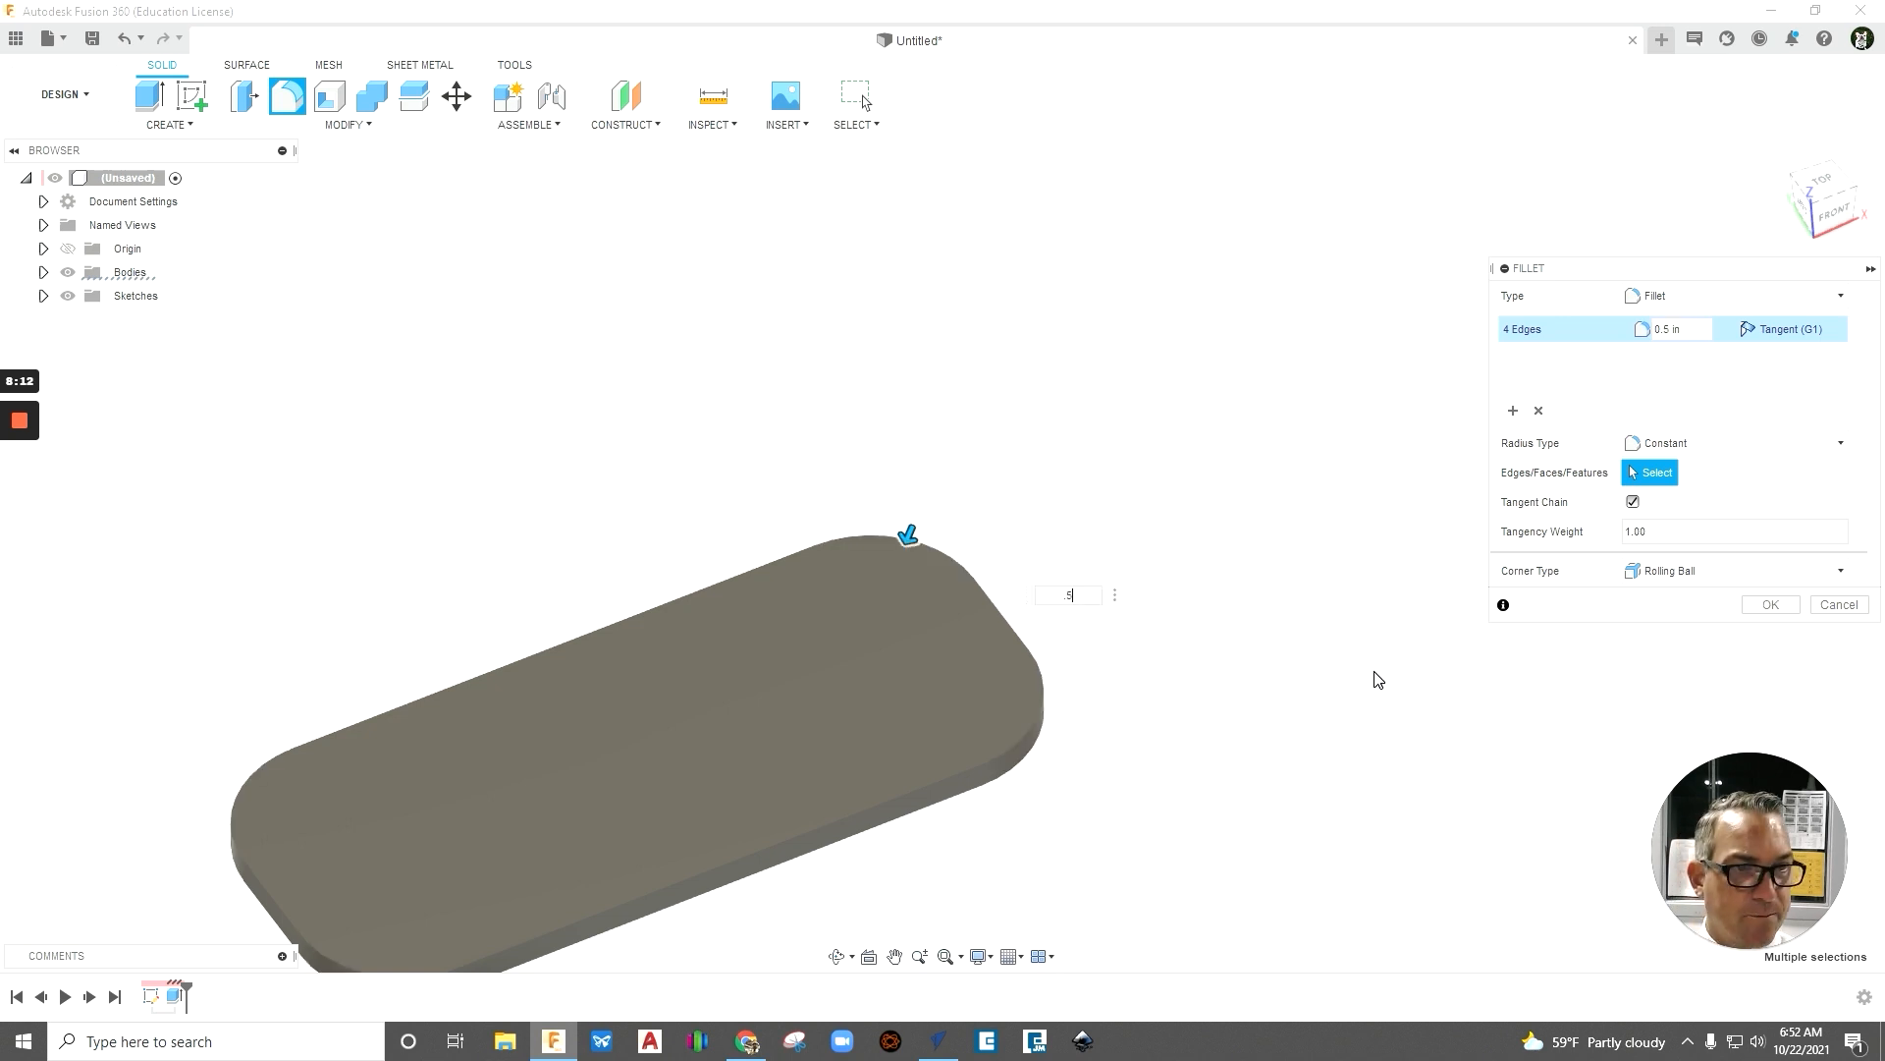
pyautogui.scroll(2, 1045, 417)
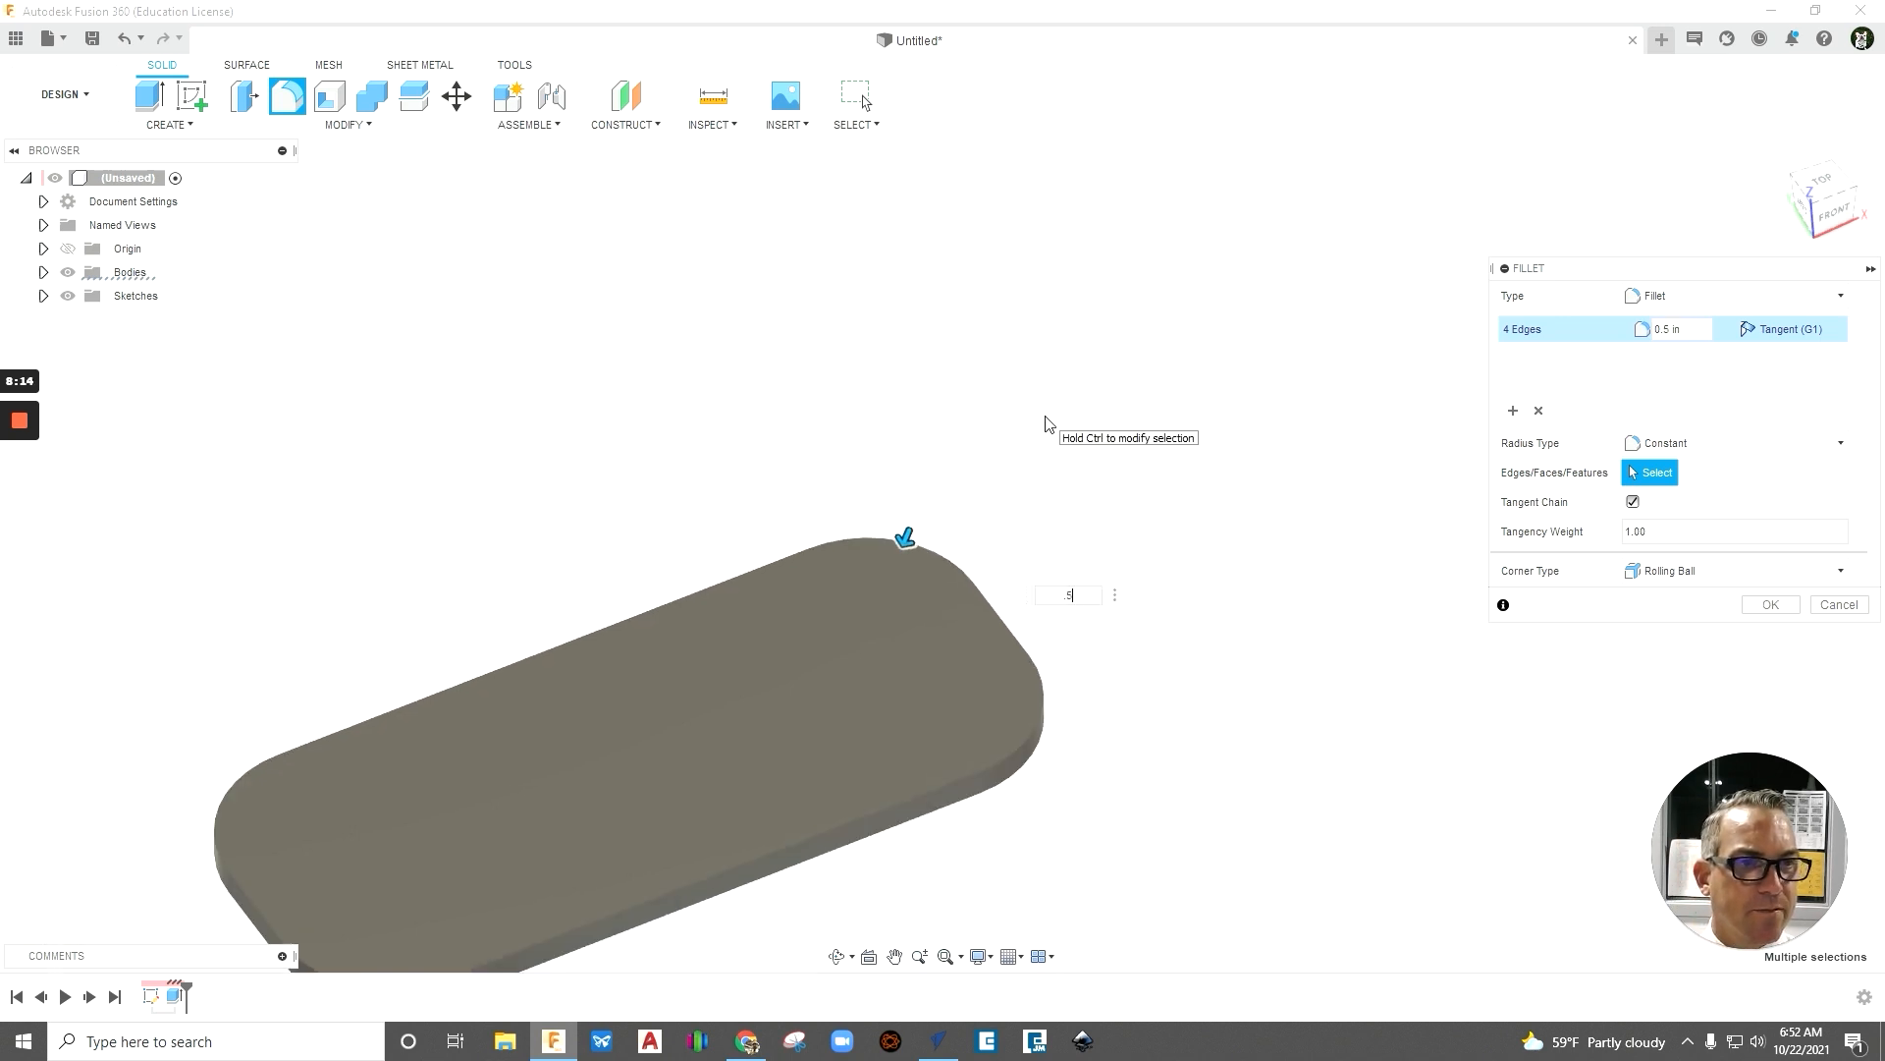
pyautogui.scroll(-8, 1047, 420)
pyautogui.moveTo(1237, 533)
pyautogui.keyDown('shift'); pyautogui.mouseDown(button='middle')
pyautogui.moveTo(1254, 593)
pyautogui.moveTo(1258, 534)
pyautogui.mouseUp(button='middle'); pyautogui.keyUp('shift')
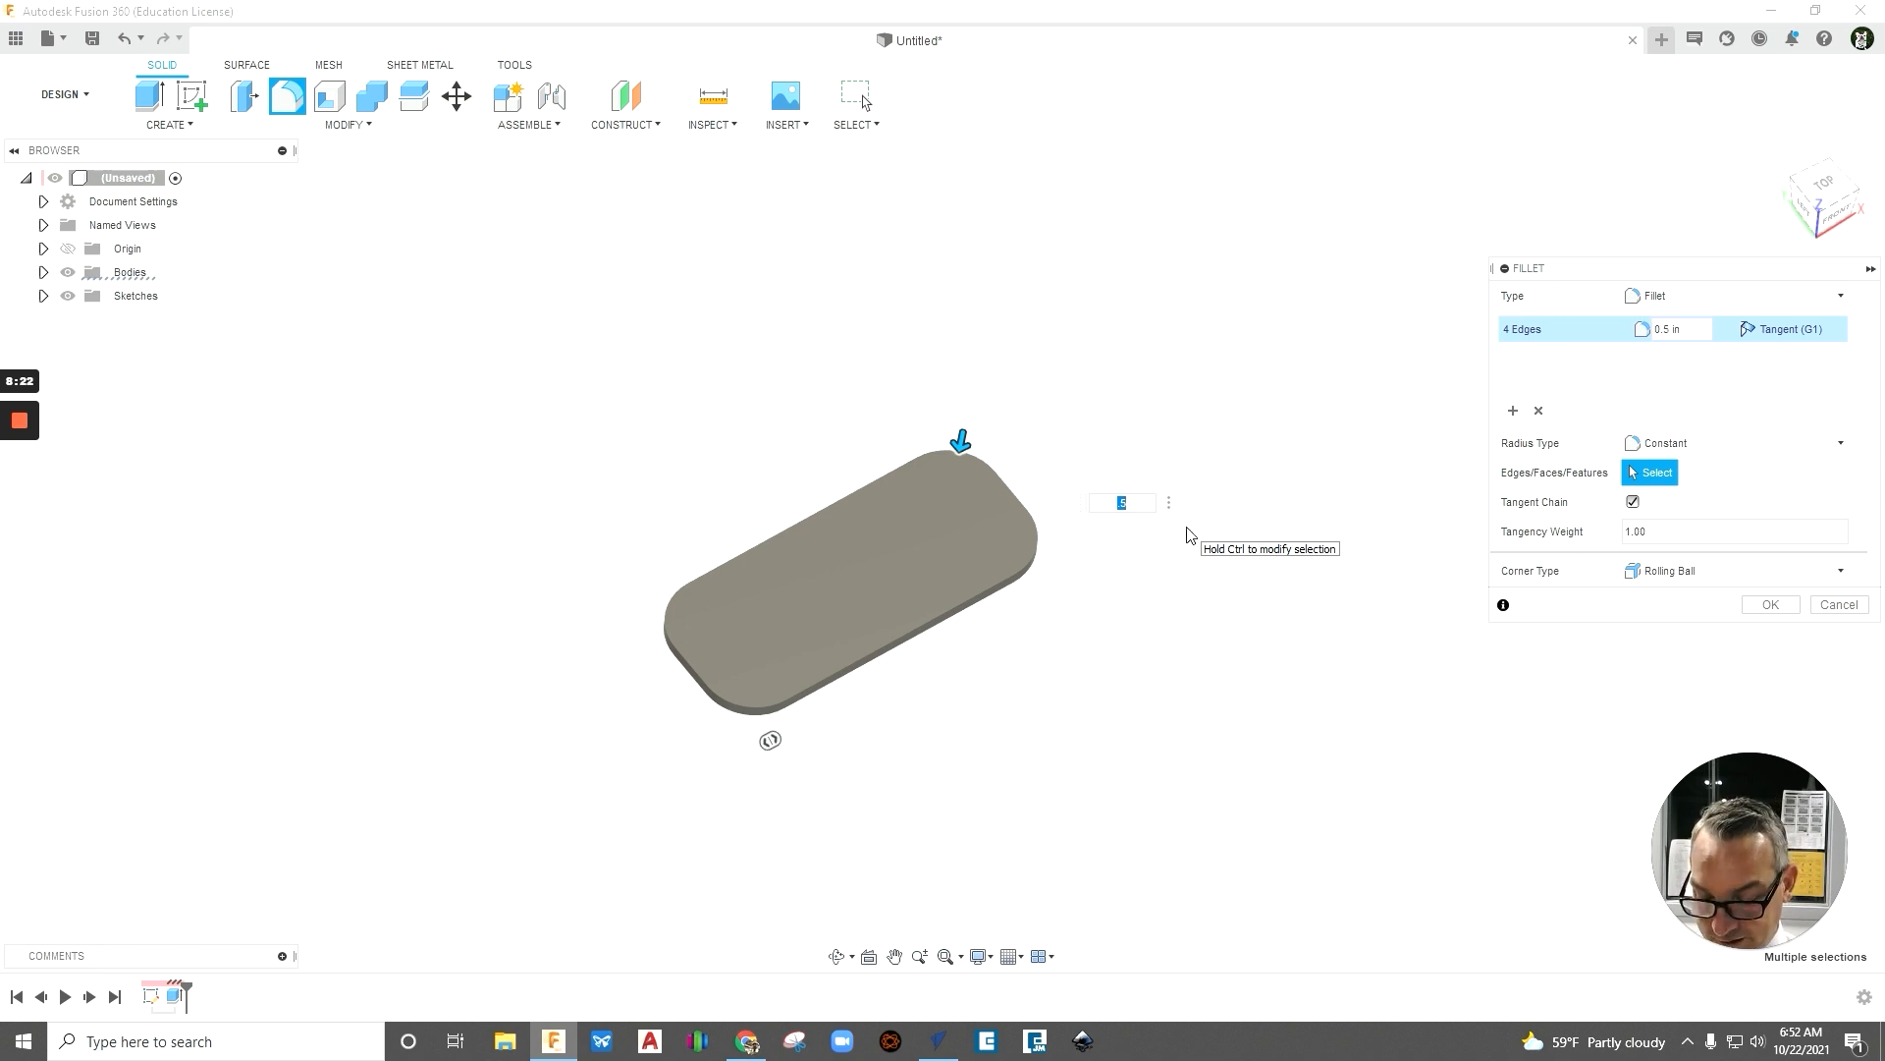
pyautogui.press('Return')
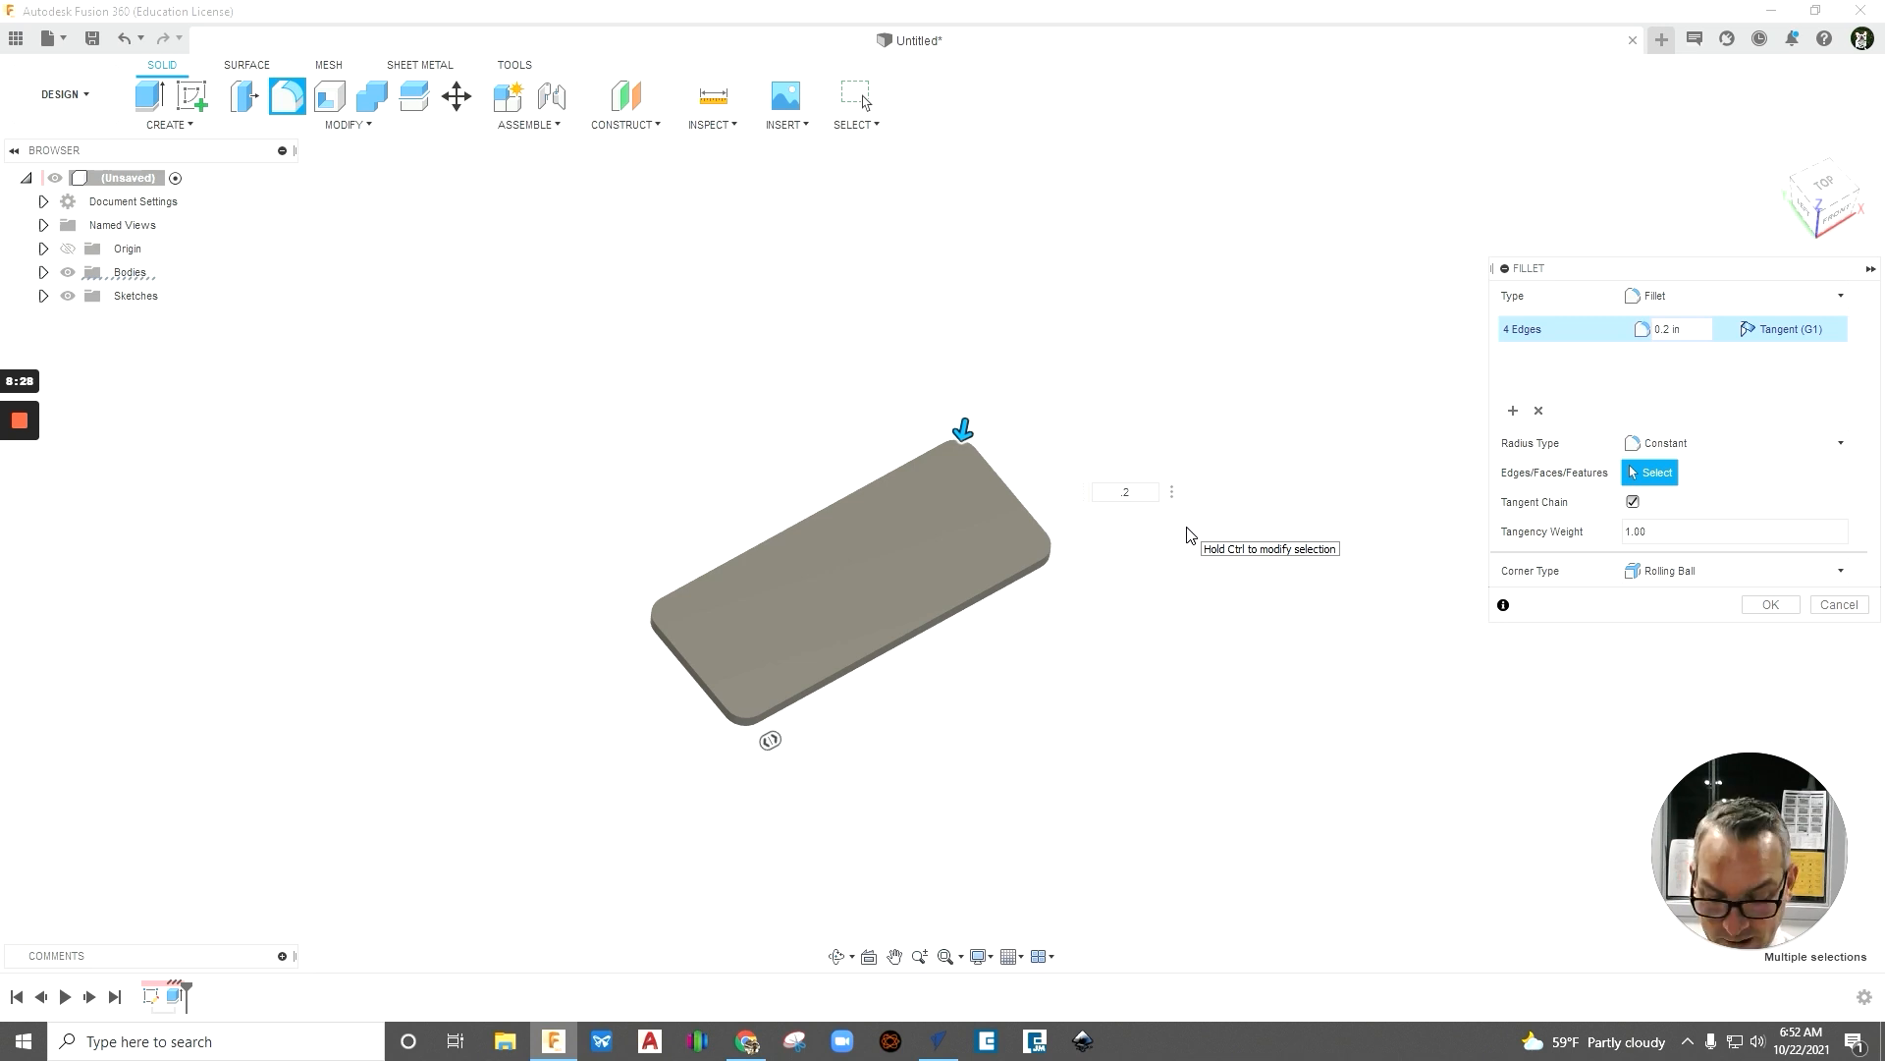
pyautogui.write('.8')
pyautogui.press('Return')
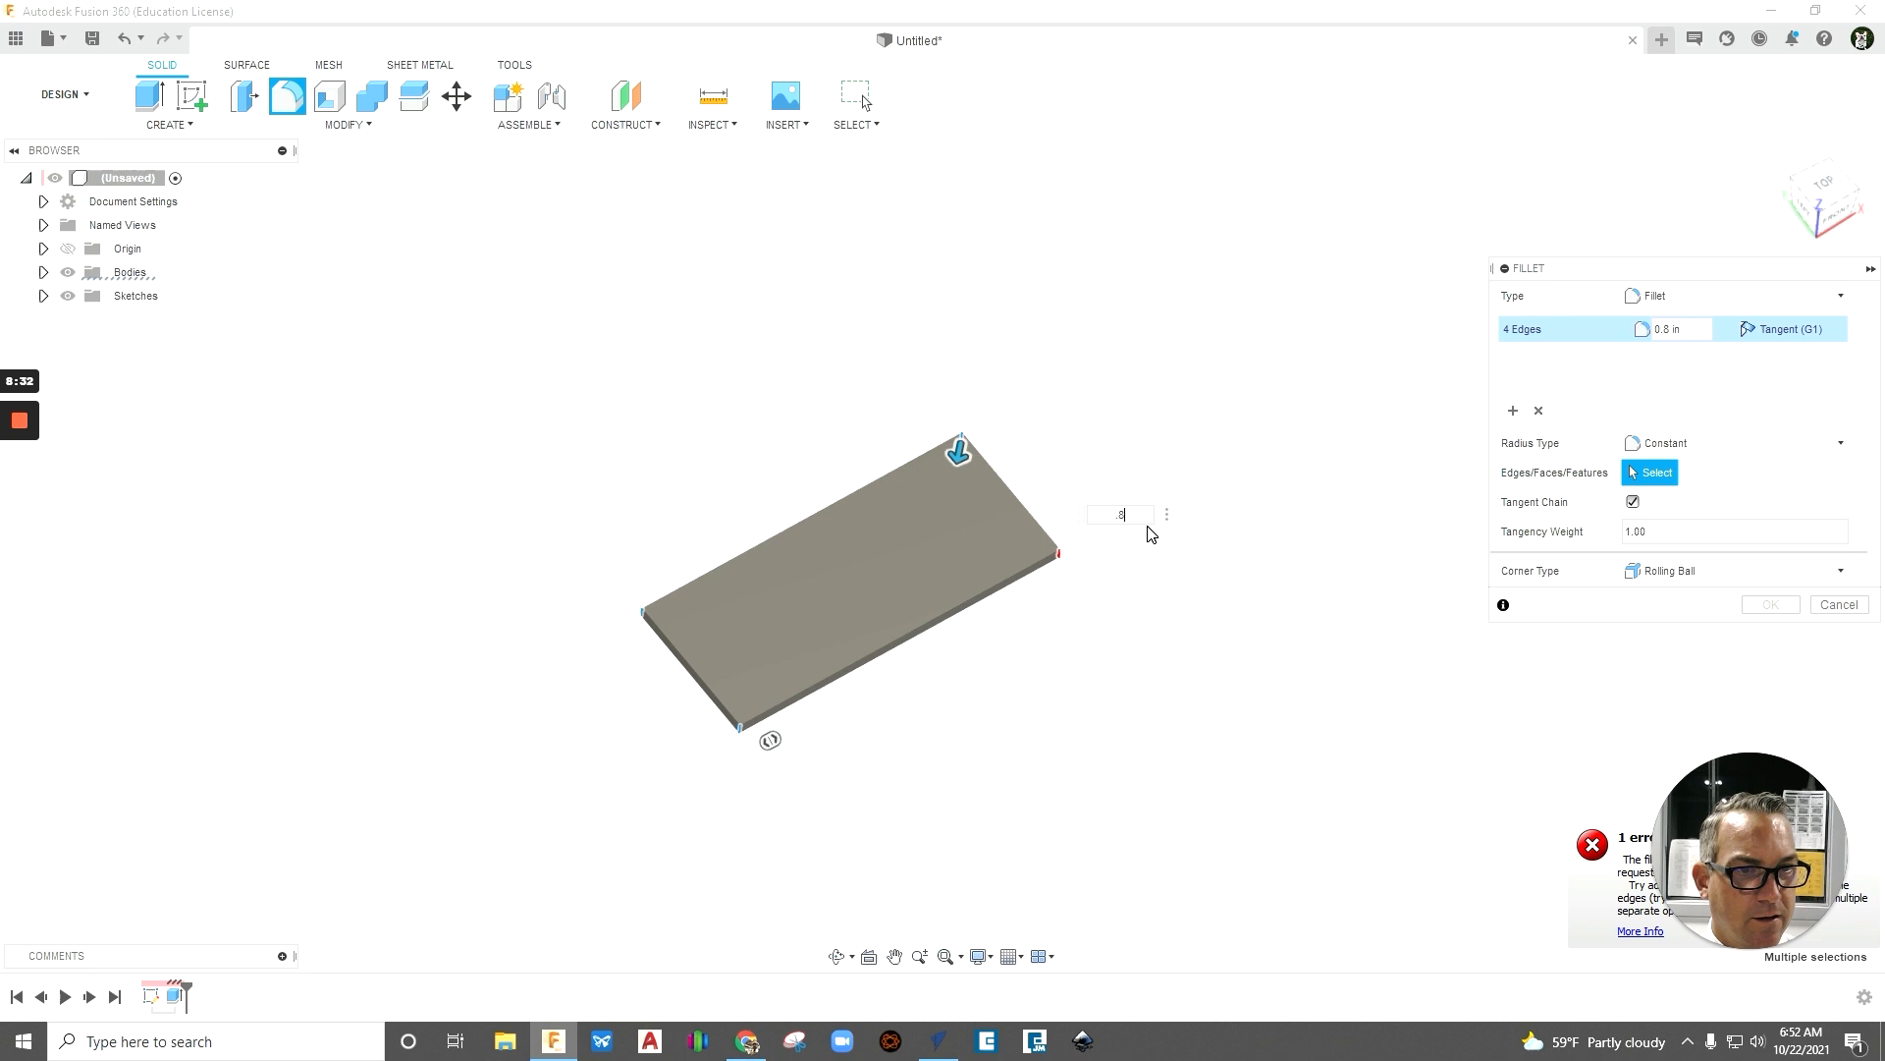
pyautogui.scroll(-2, 1120, 516)
pyautogui.scroll(6, 1103, 550)
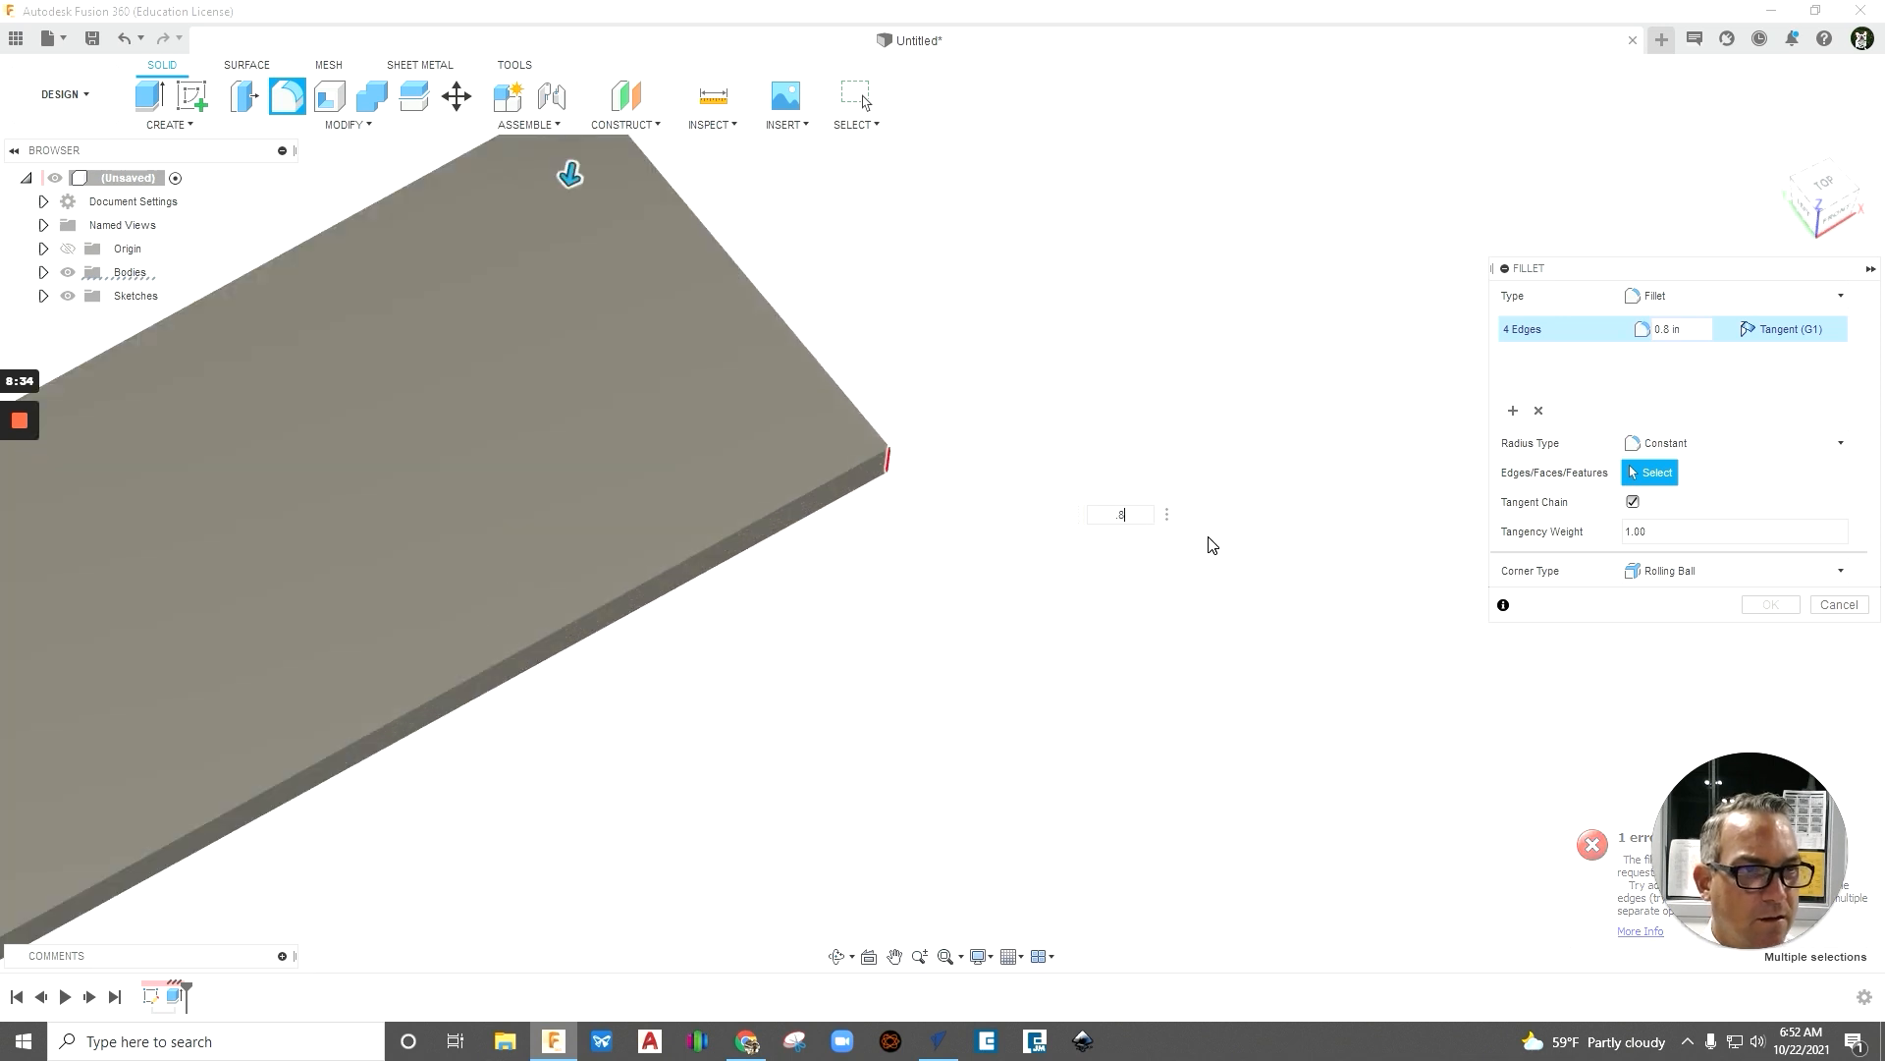
pyautogui.press('BackSpace')
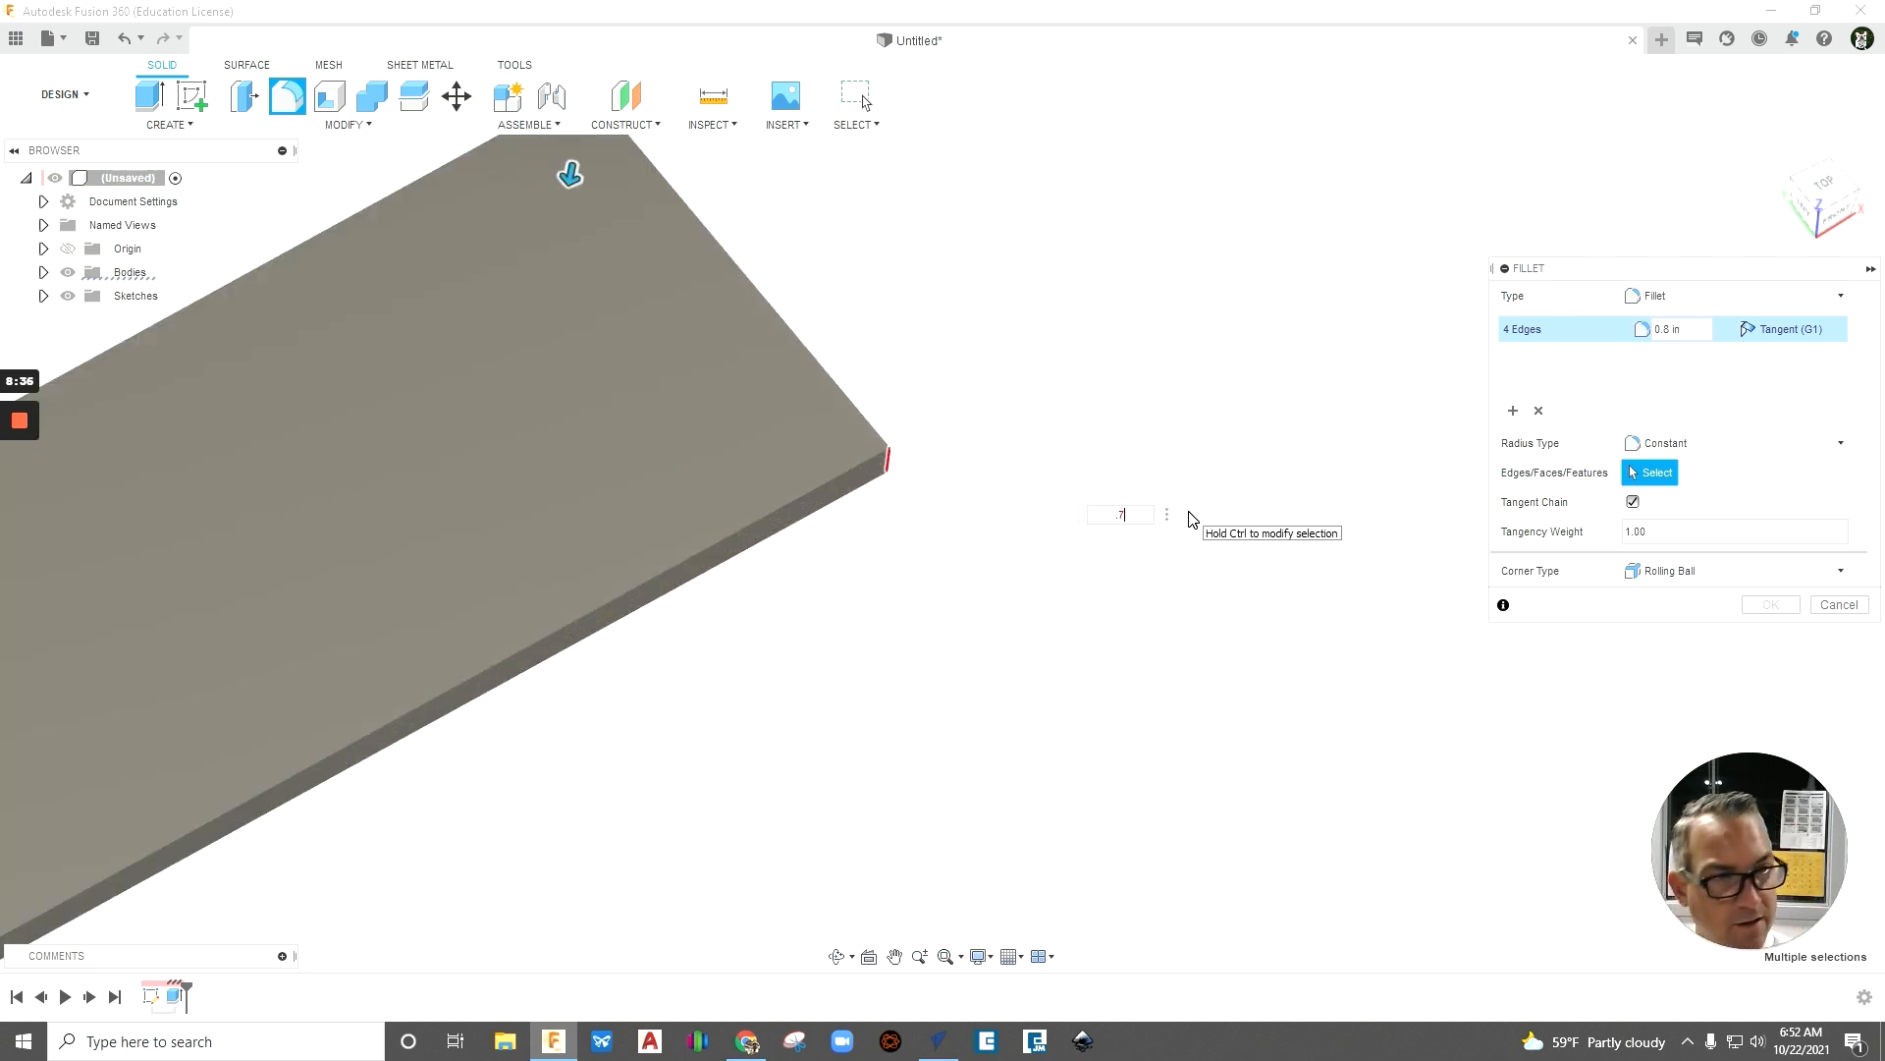
pyautogui.scroll(-4, 1048, 621)
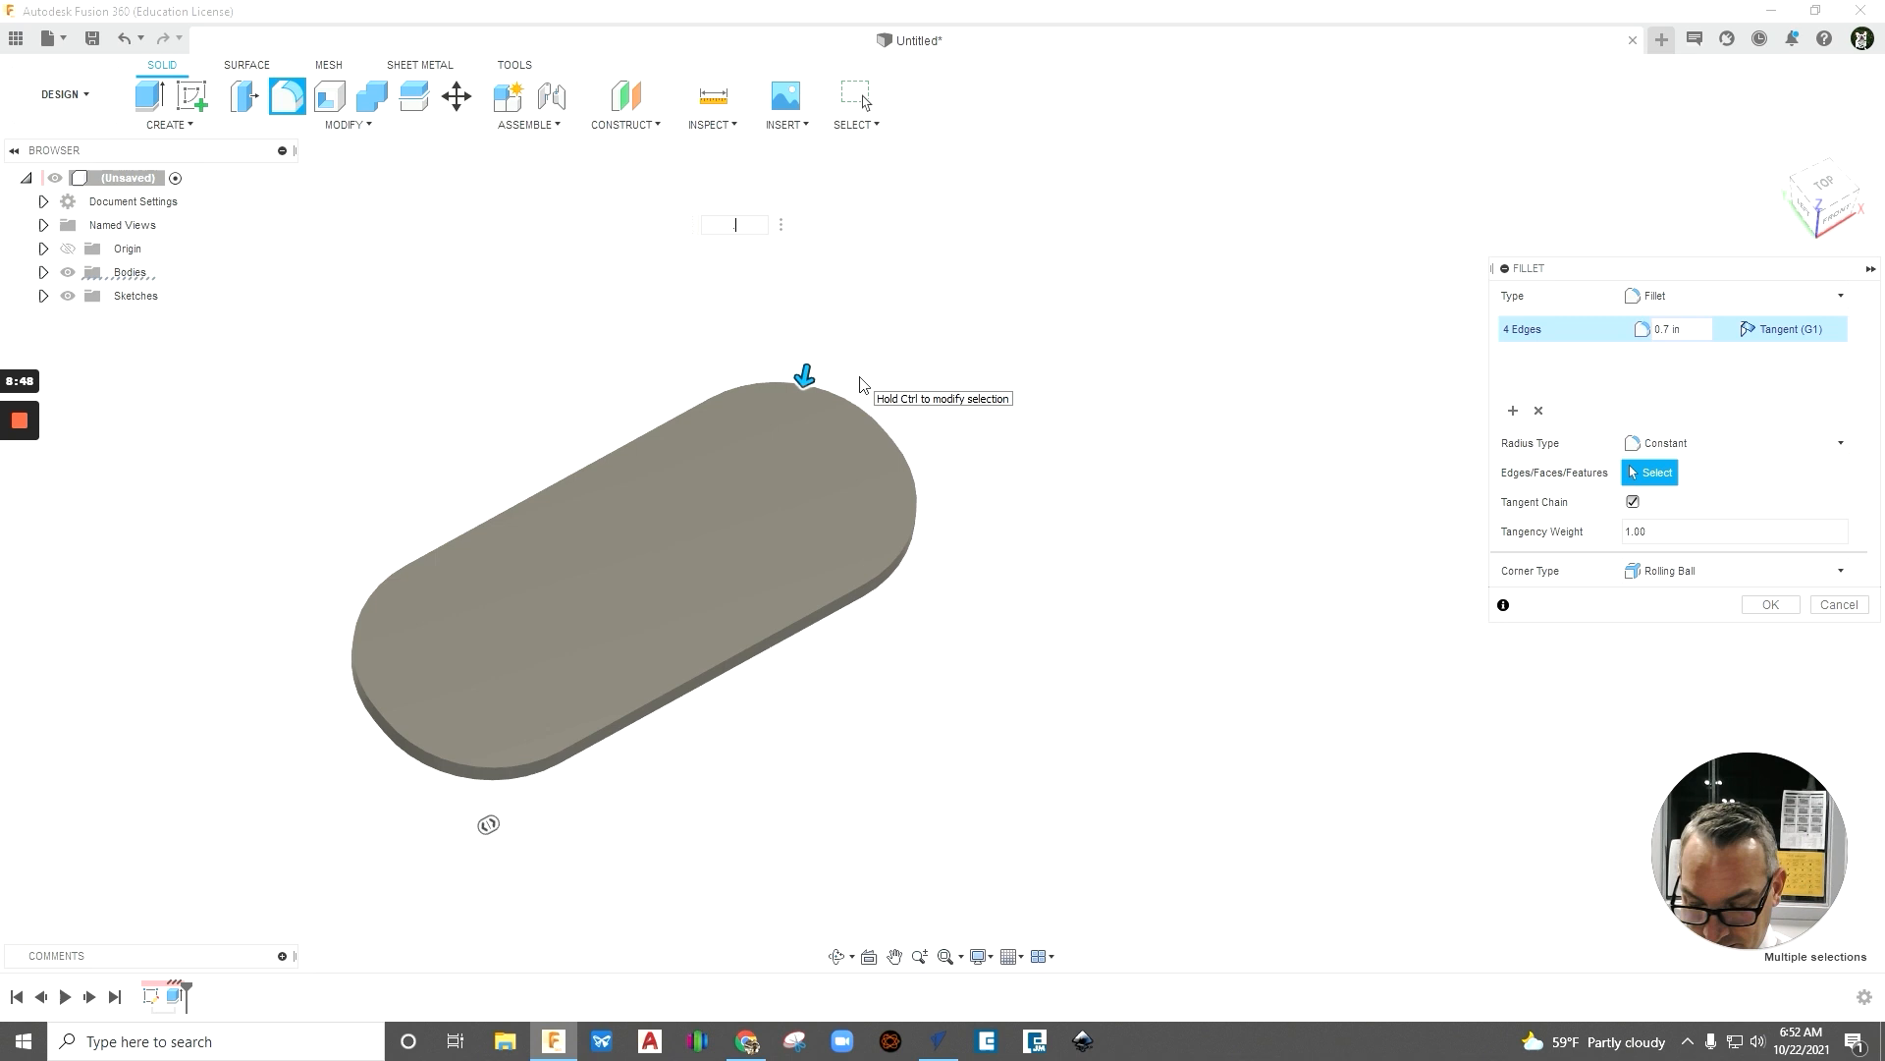
# - Set the radius of the four corner fillets to 0.5 in and apply the fillet
pyautogui.press('Return')
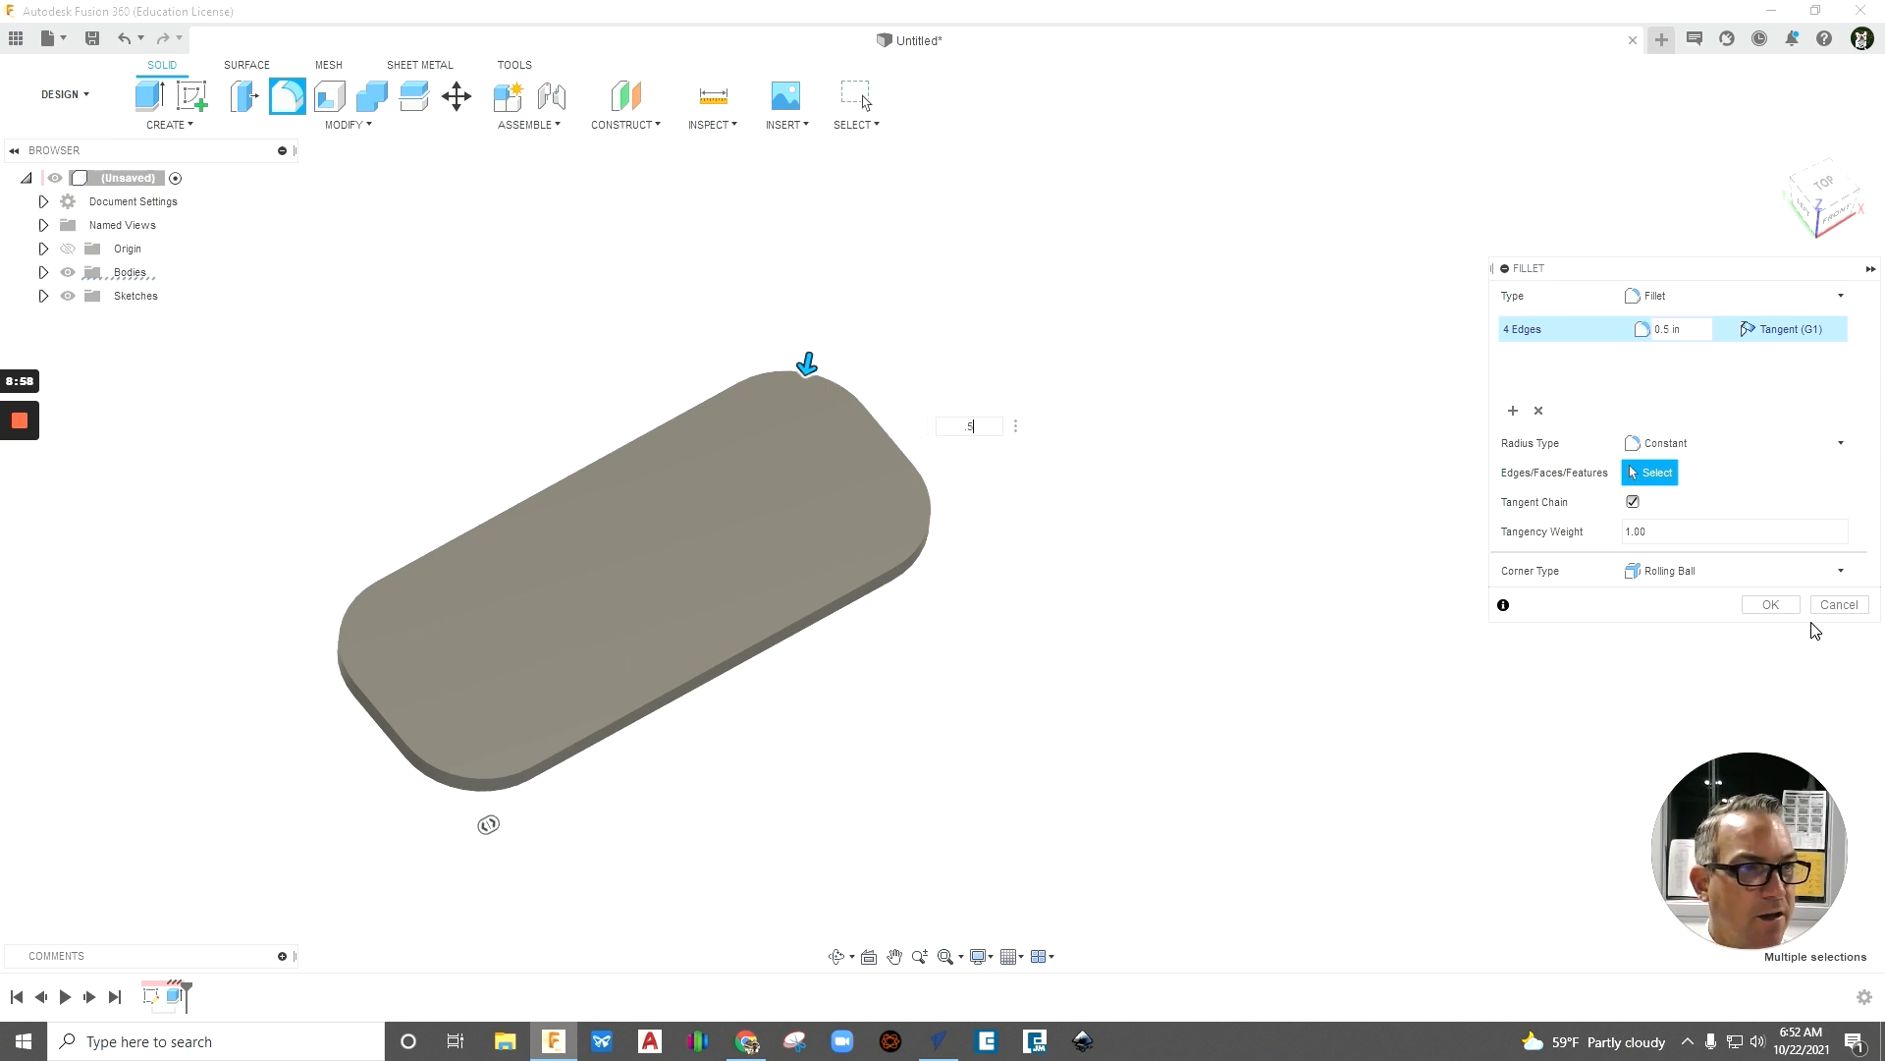
pyautogui.click(1769, 605)
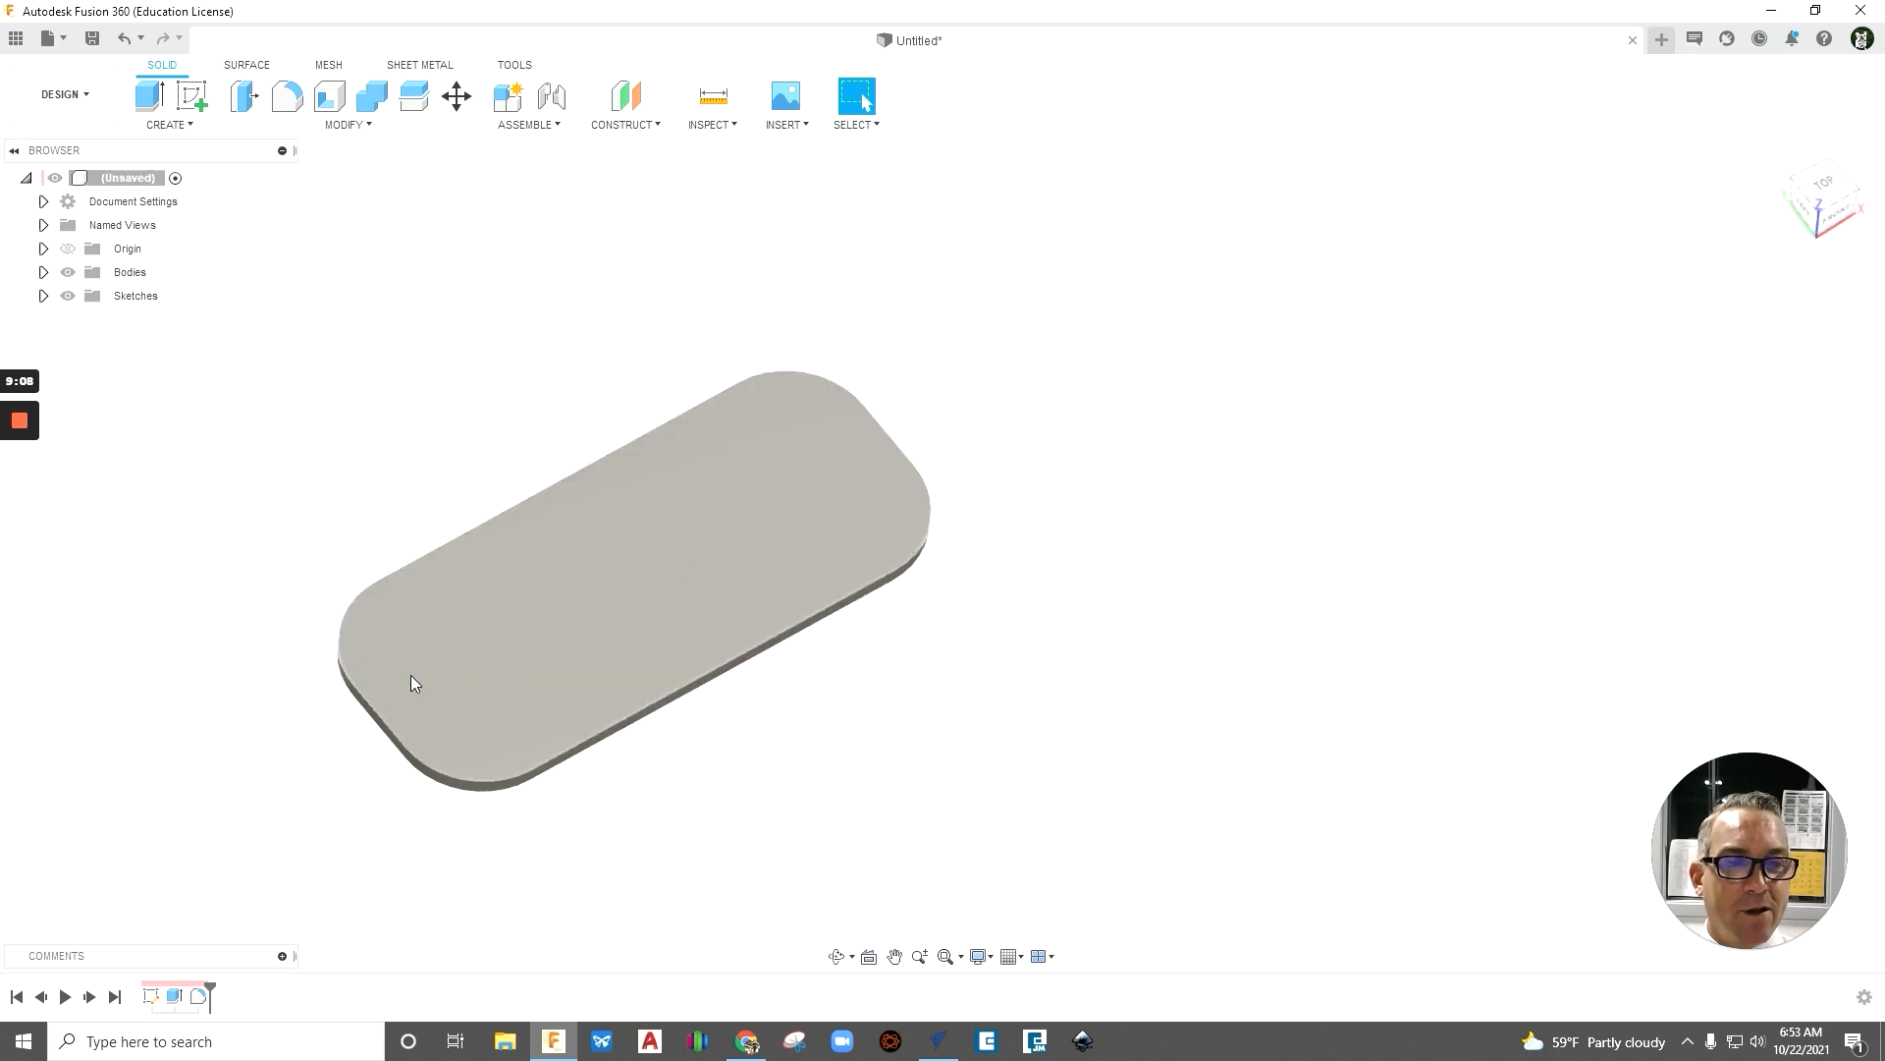
pyautogui.keyDown('shift'); pyautogui.moveTo(536, 643); pyautogui.dragTo(560, 605, button='middle'); pyautogui.keyUp('shift')
pyautogui.scroll(-3, 559, 605)
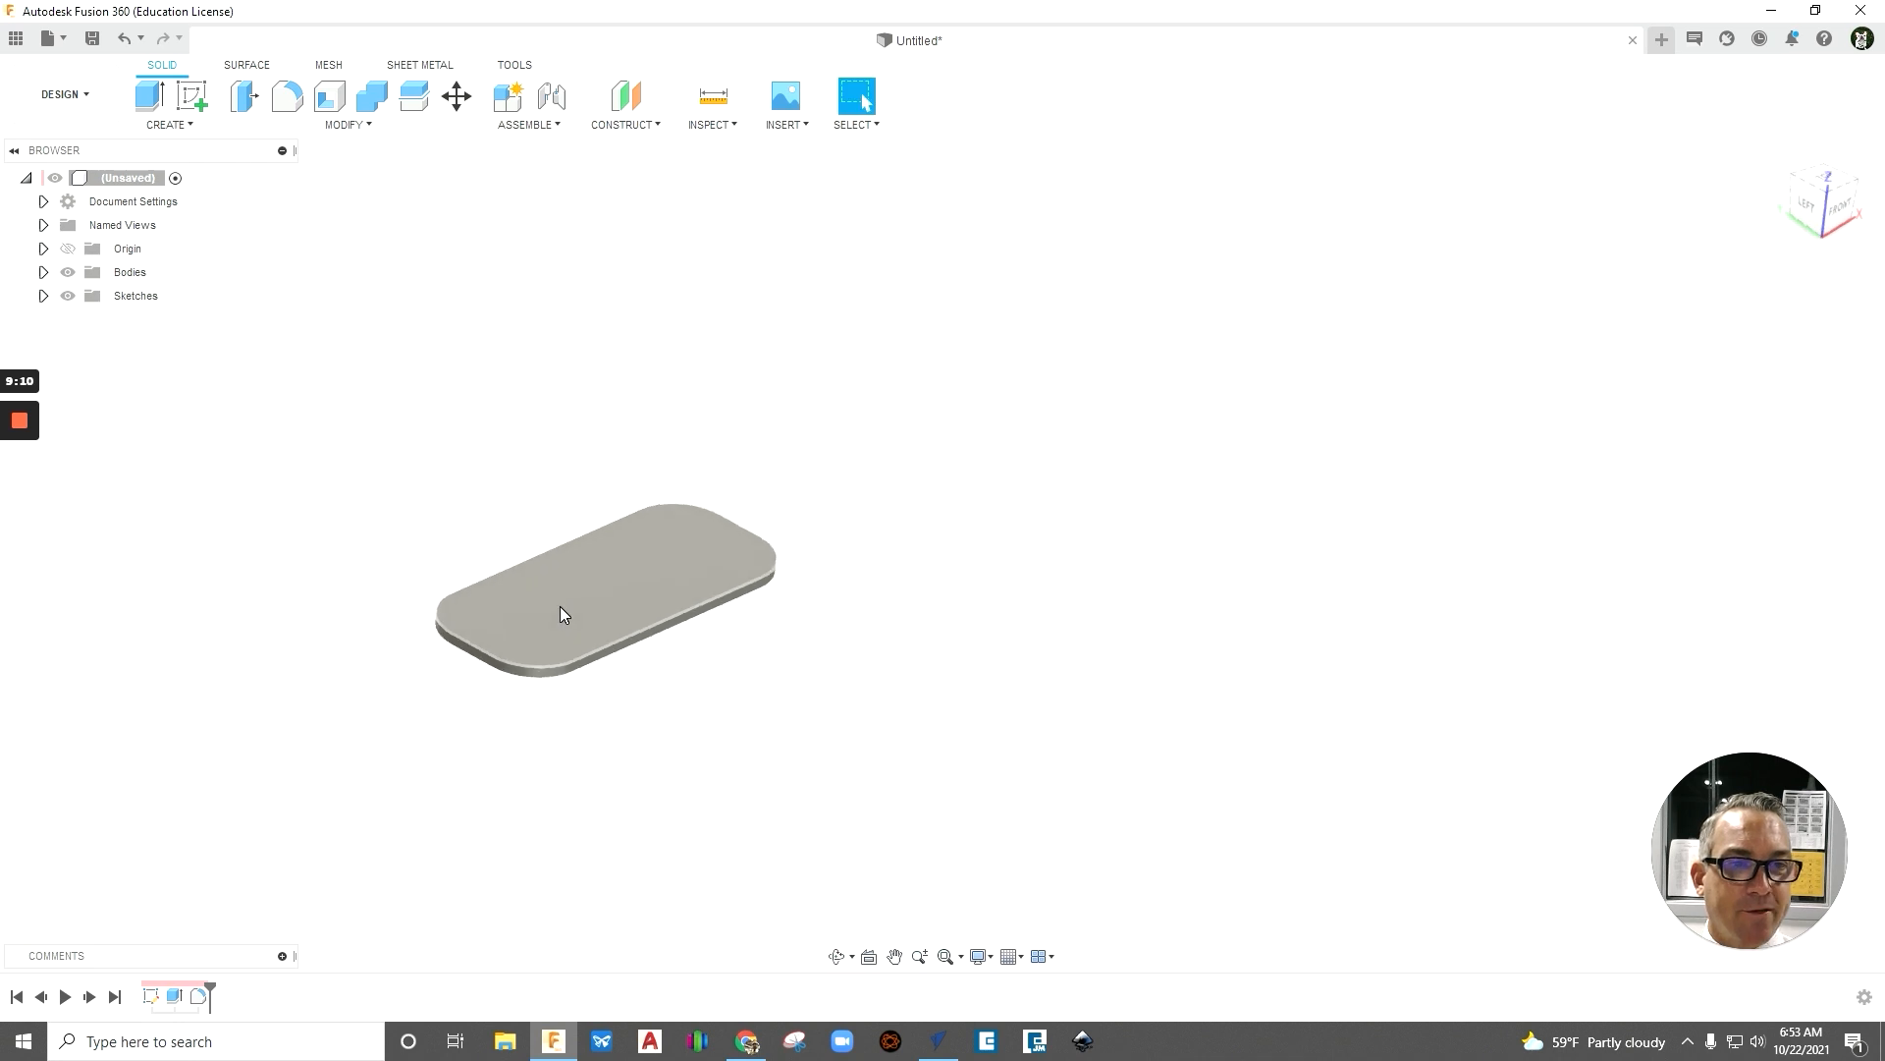
pyautogui.scroll(5, 560, 605)
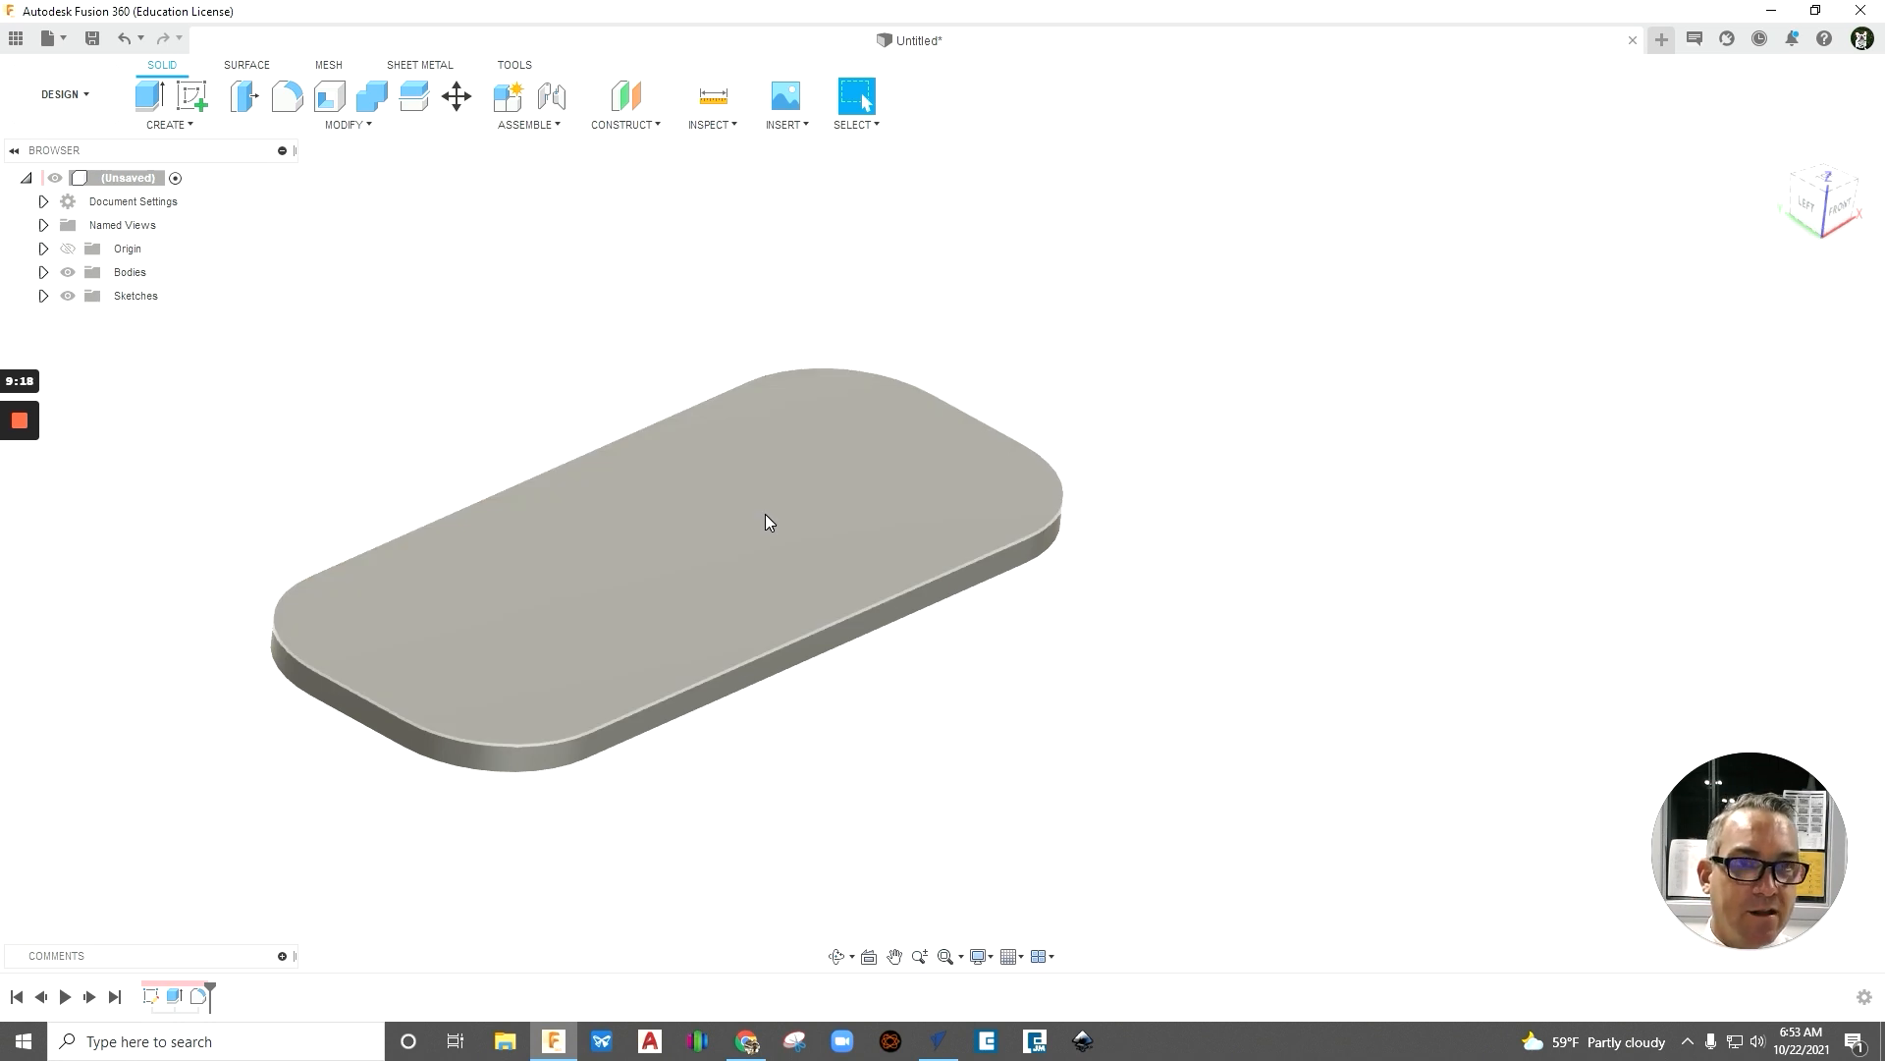
# - Start a new sketch on the top face of the rounded plate
pyautogui.click(202, 98)
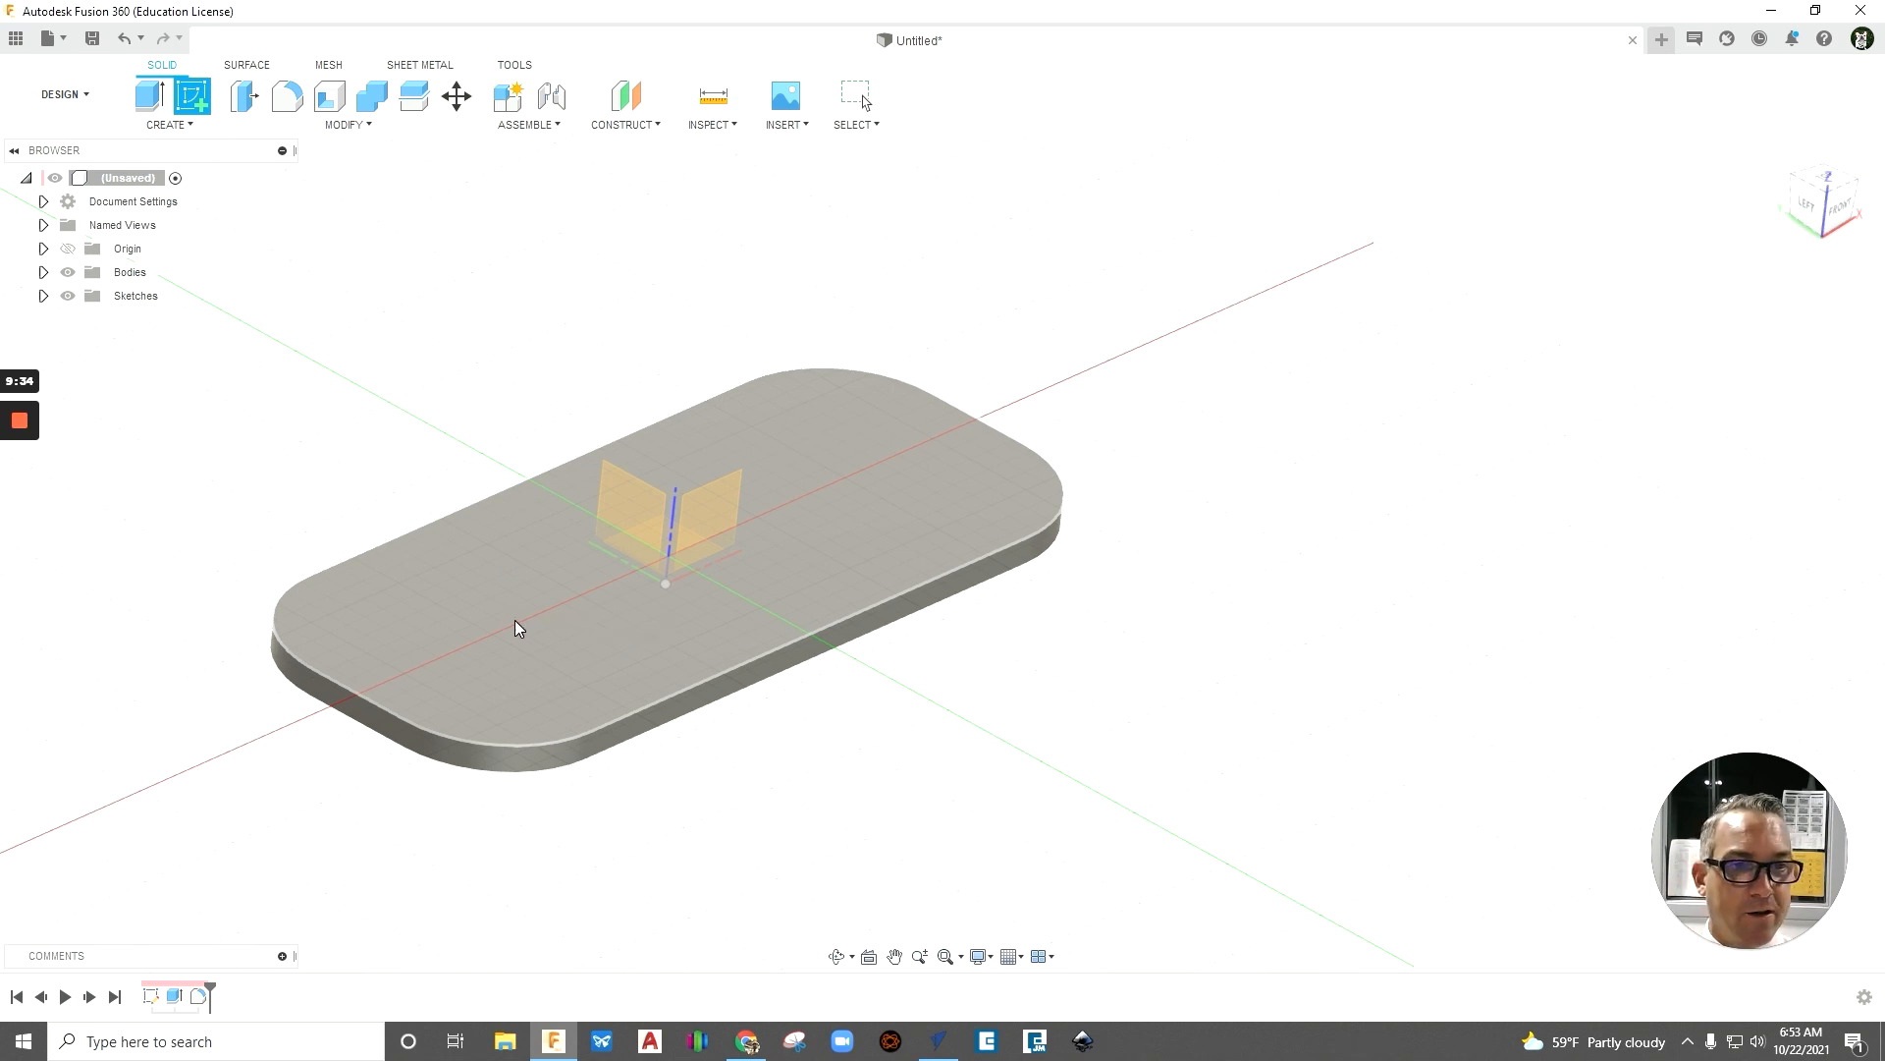
pyautogui.click(520, 619)
pyautogui.scroll(2, 174, 540)
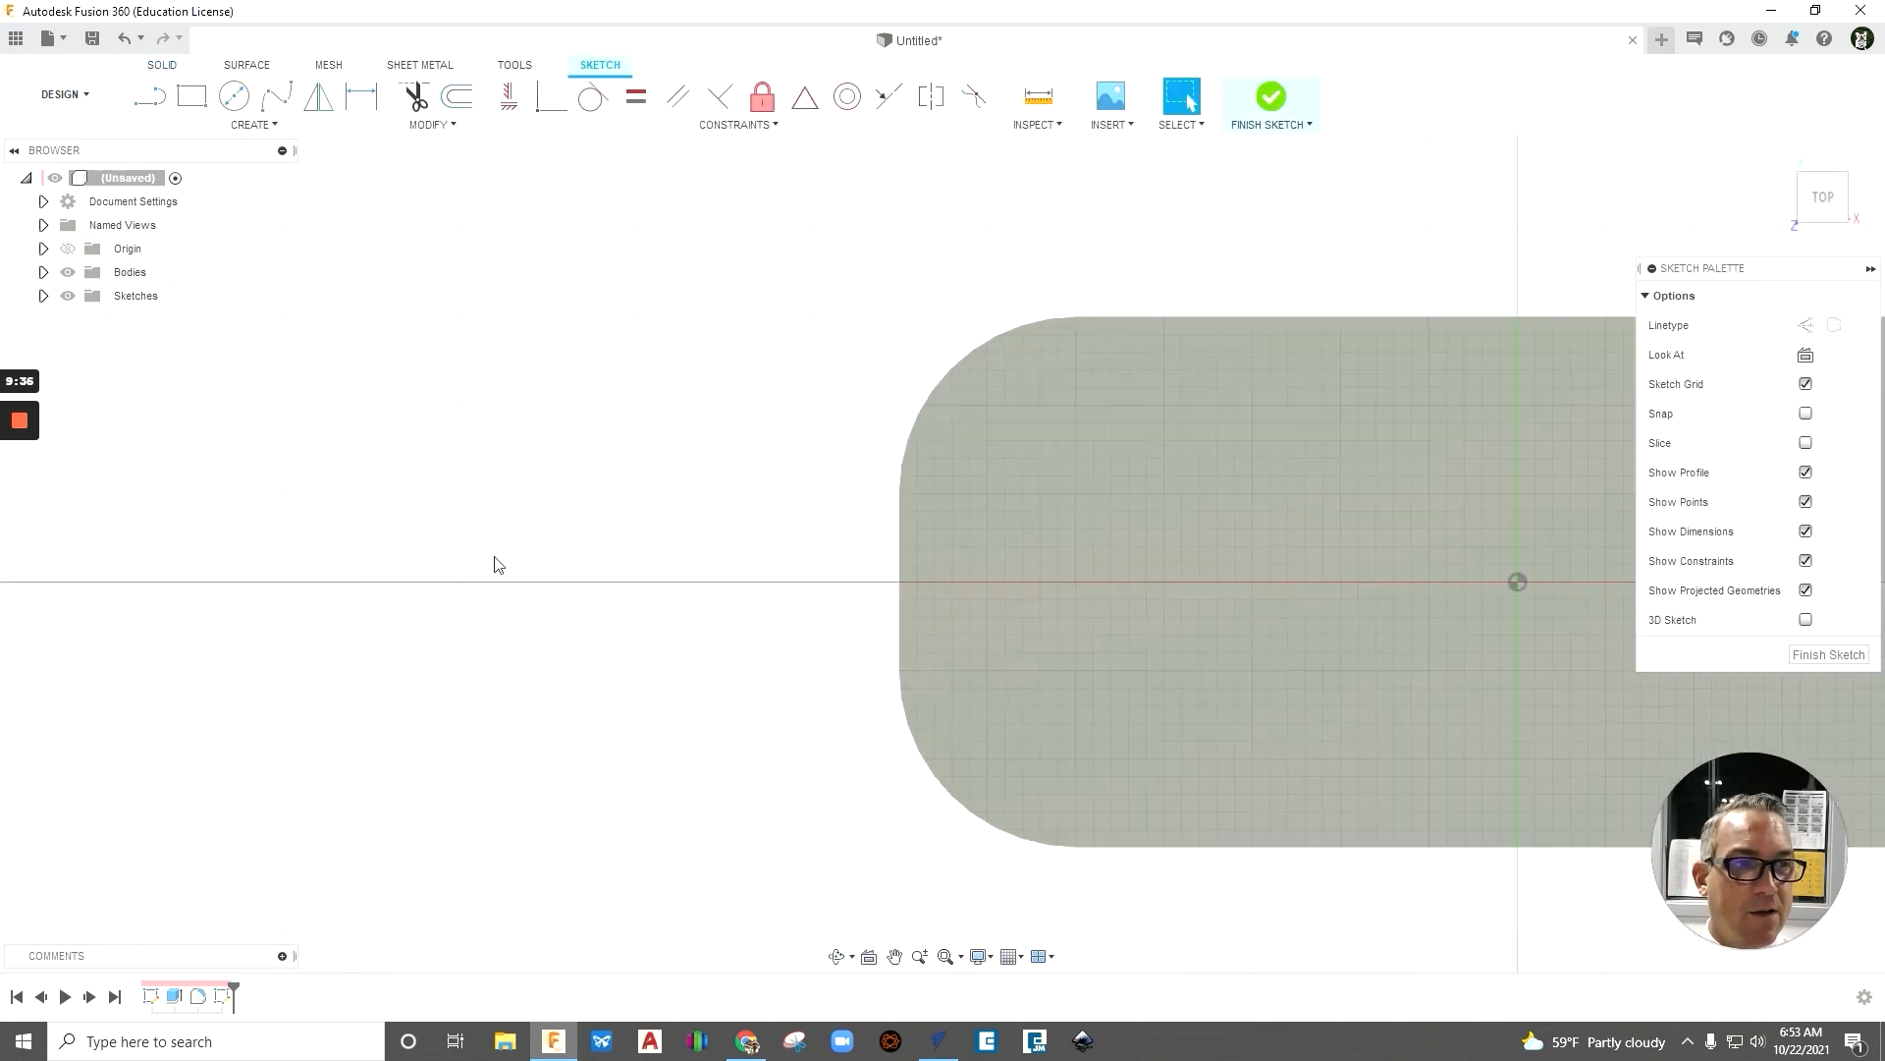
pyautogui.scroll(-5, 499, 564)
pyautogui.scroll(3, 1235, 545)
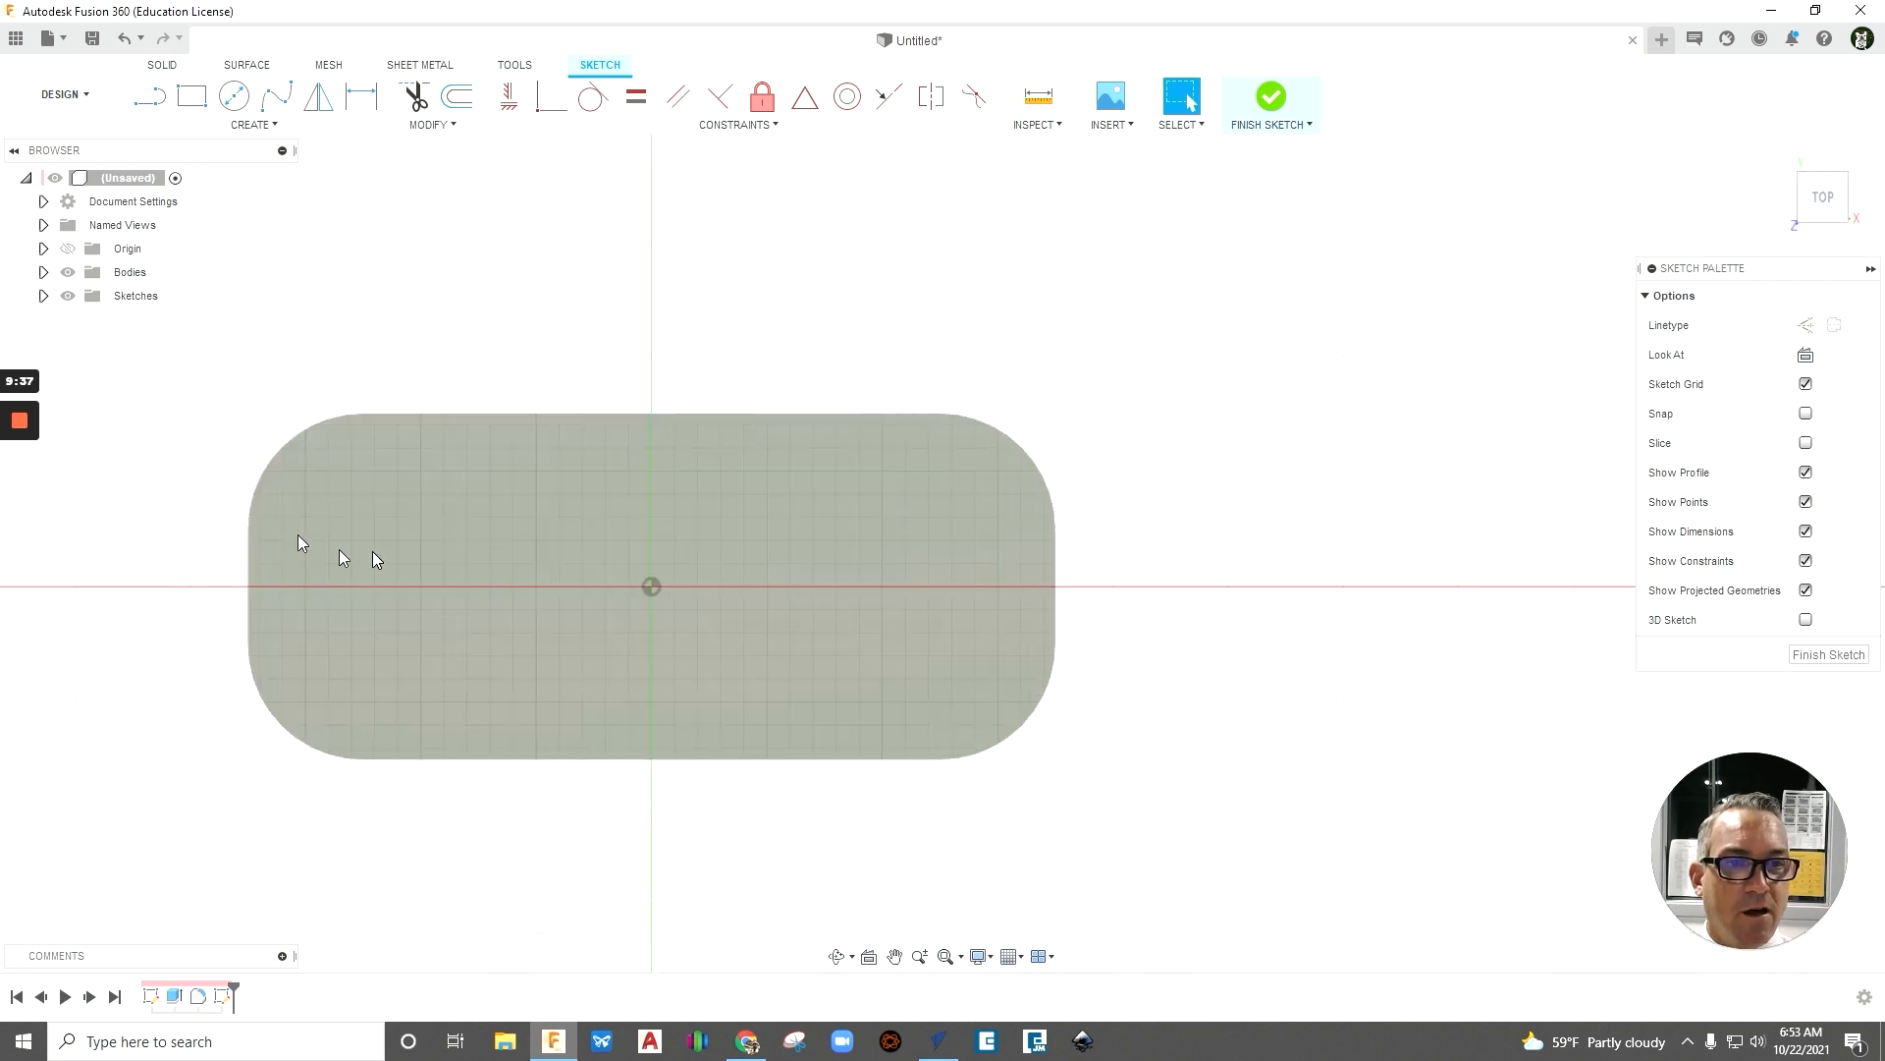
pyautogui.scroll(3, 480, 507)
pyautogui.scroll(-3, 480, 507)
pyautogui.scroll(2, 480, 507)
pyautogui.scroll(-2, 756, 579)
pyautogui.scroll(3, 756, 580)
pyautogui.scroll(1, 316, 634)
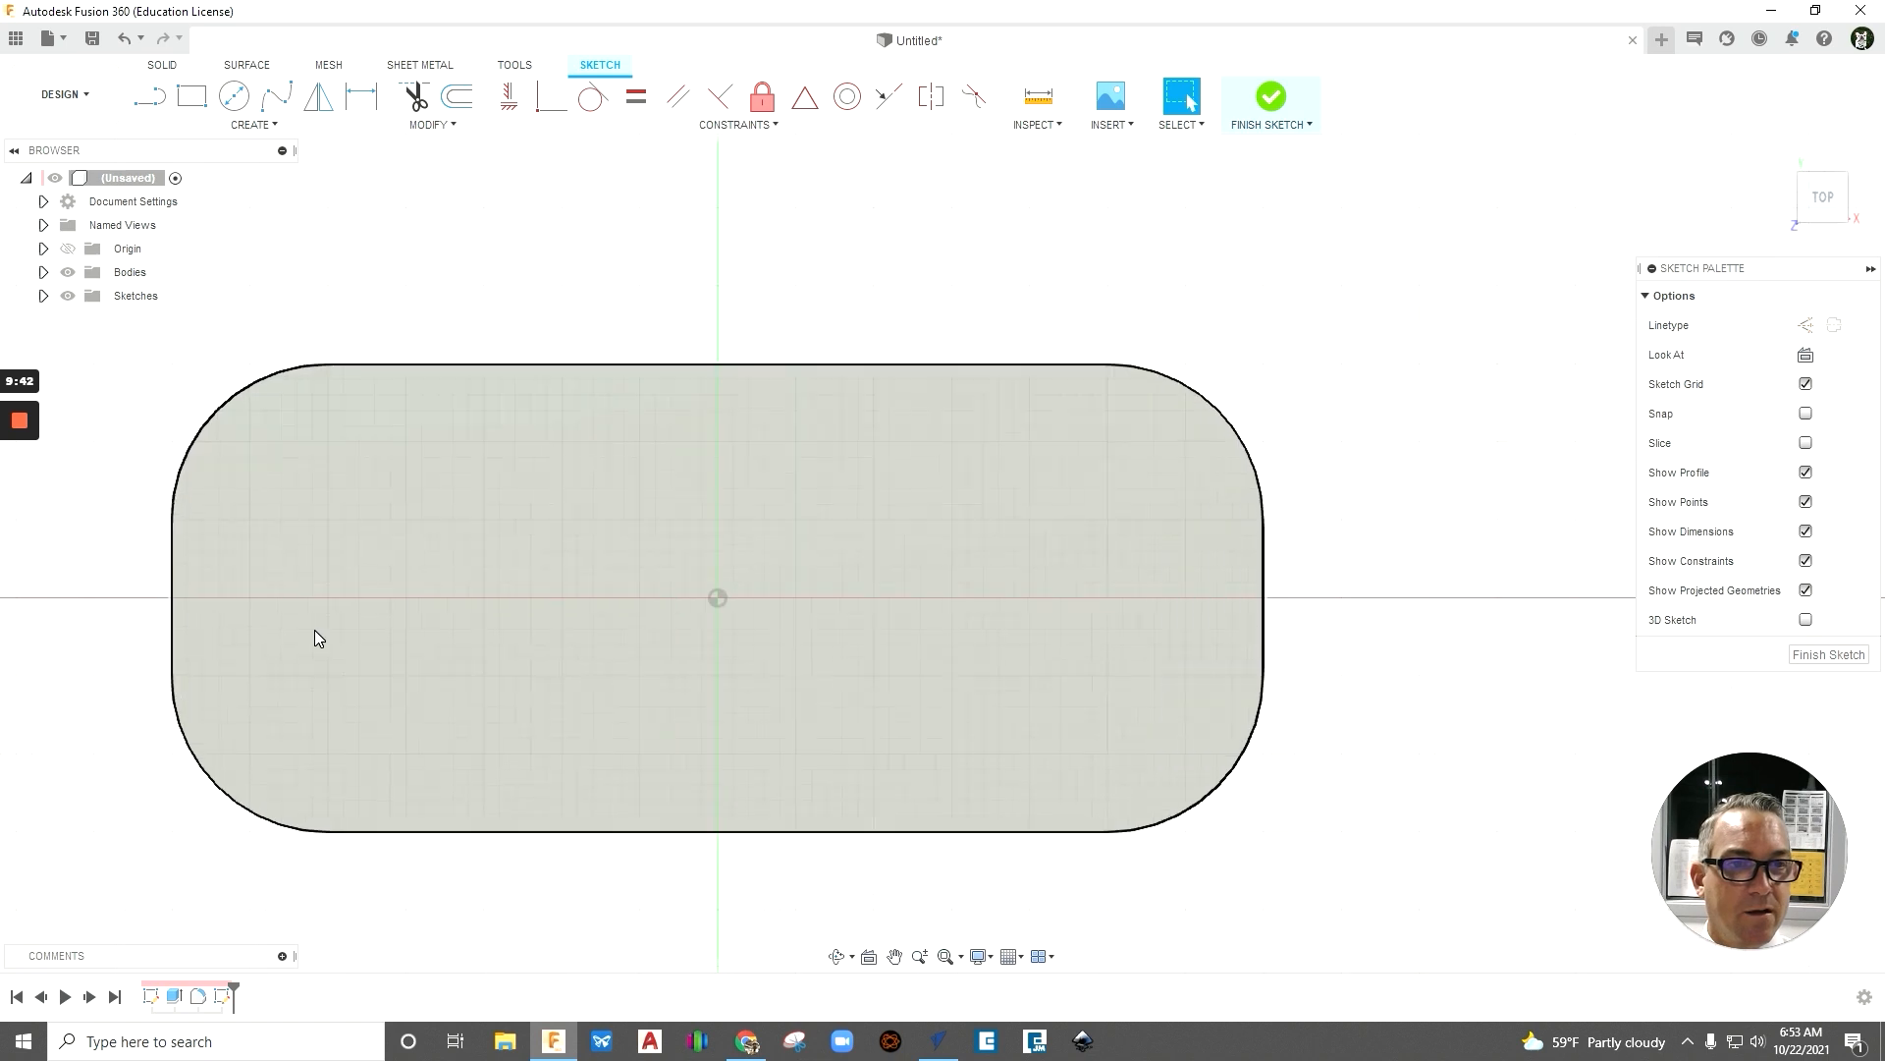
pyautogui.scroll(-1, 610, 632)
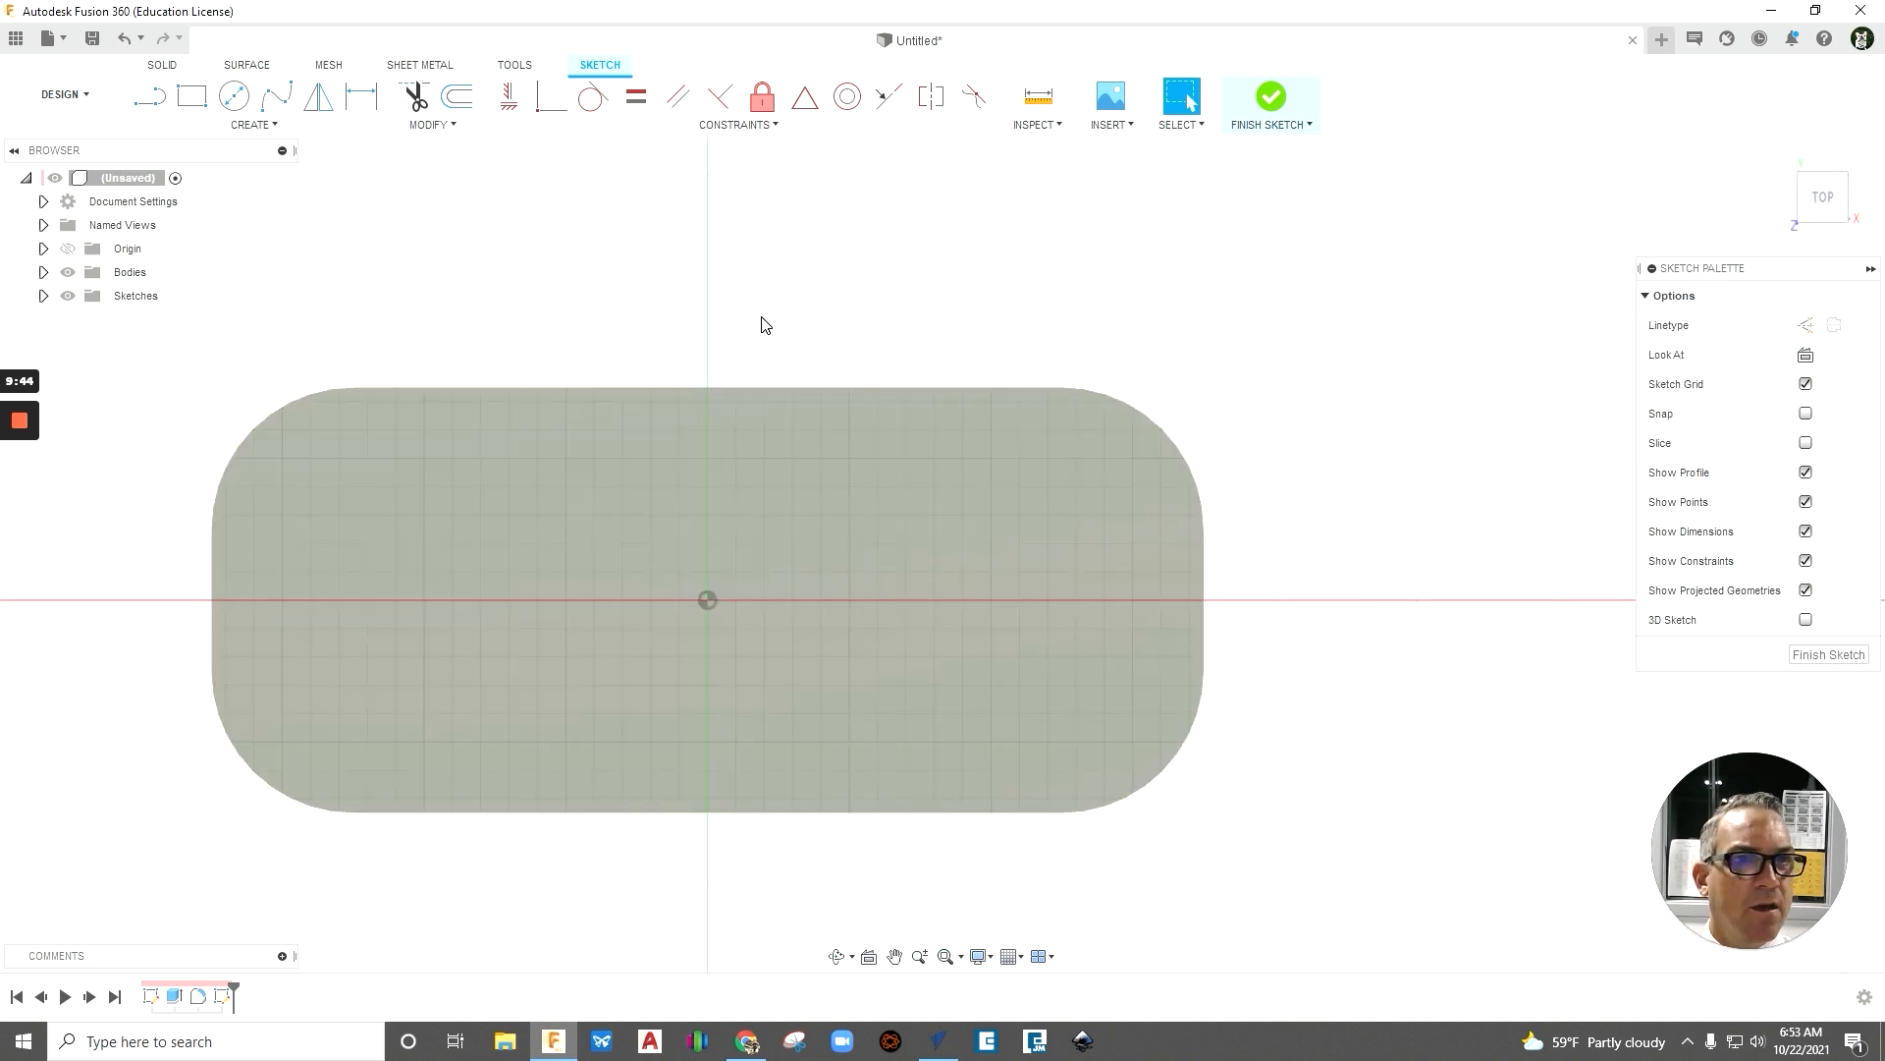
# - Place a rectangular text frame spanning most of the plate's face and enter the text "MR.L" in it
pyautogui.click(279, 127)
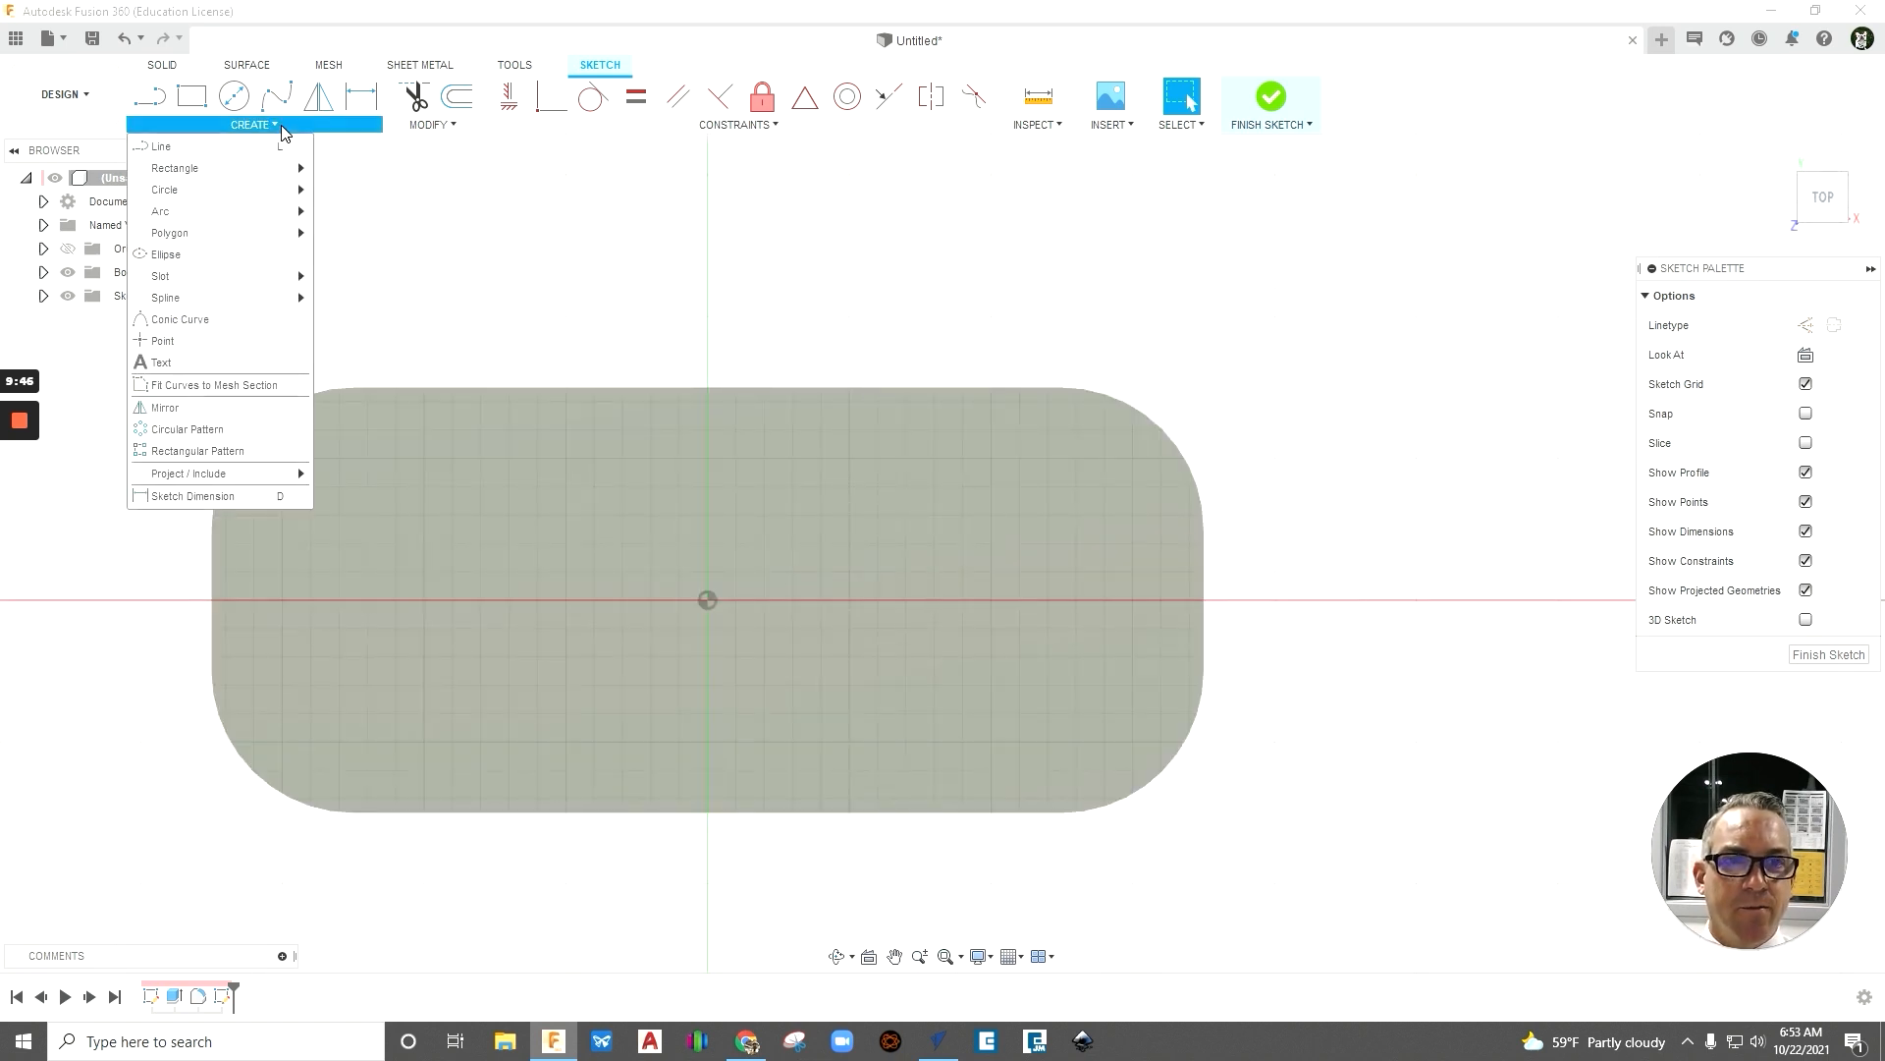
pyautogui.click(161, 363)
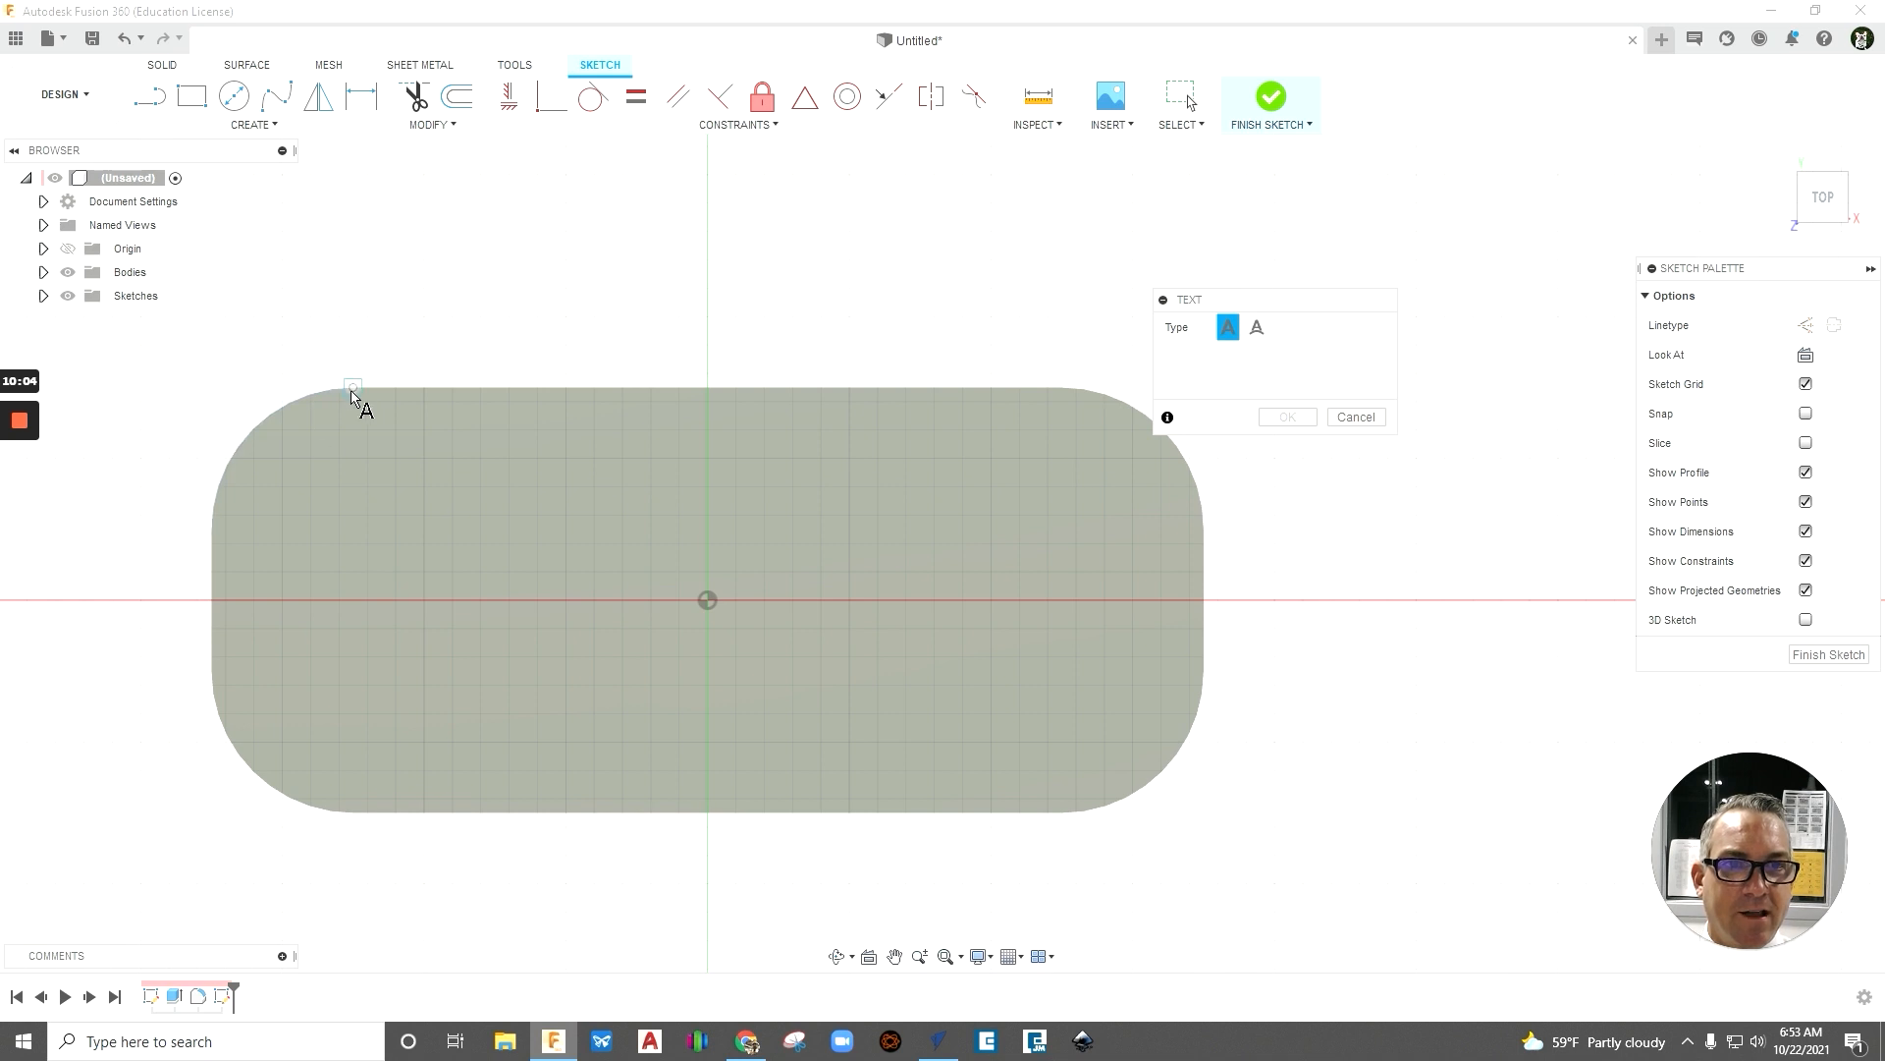
pyautogui.click(302, 442)
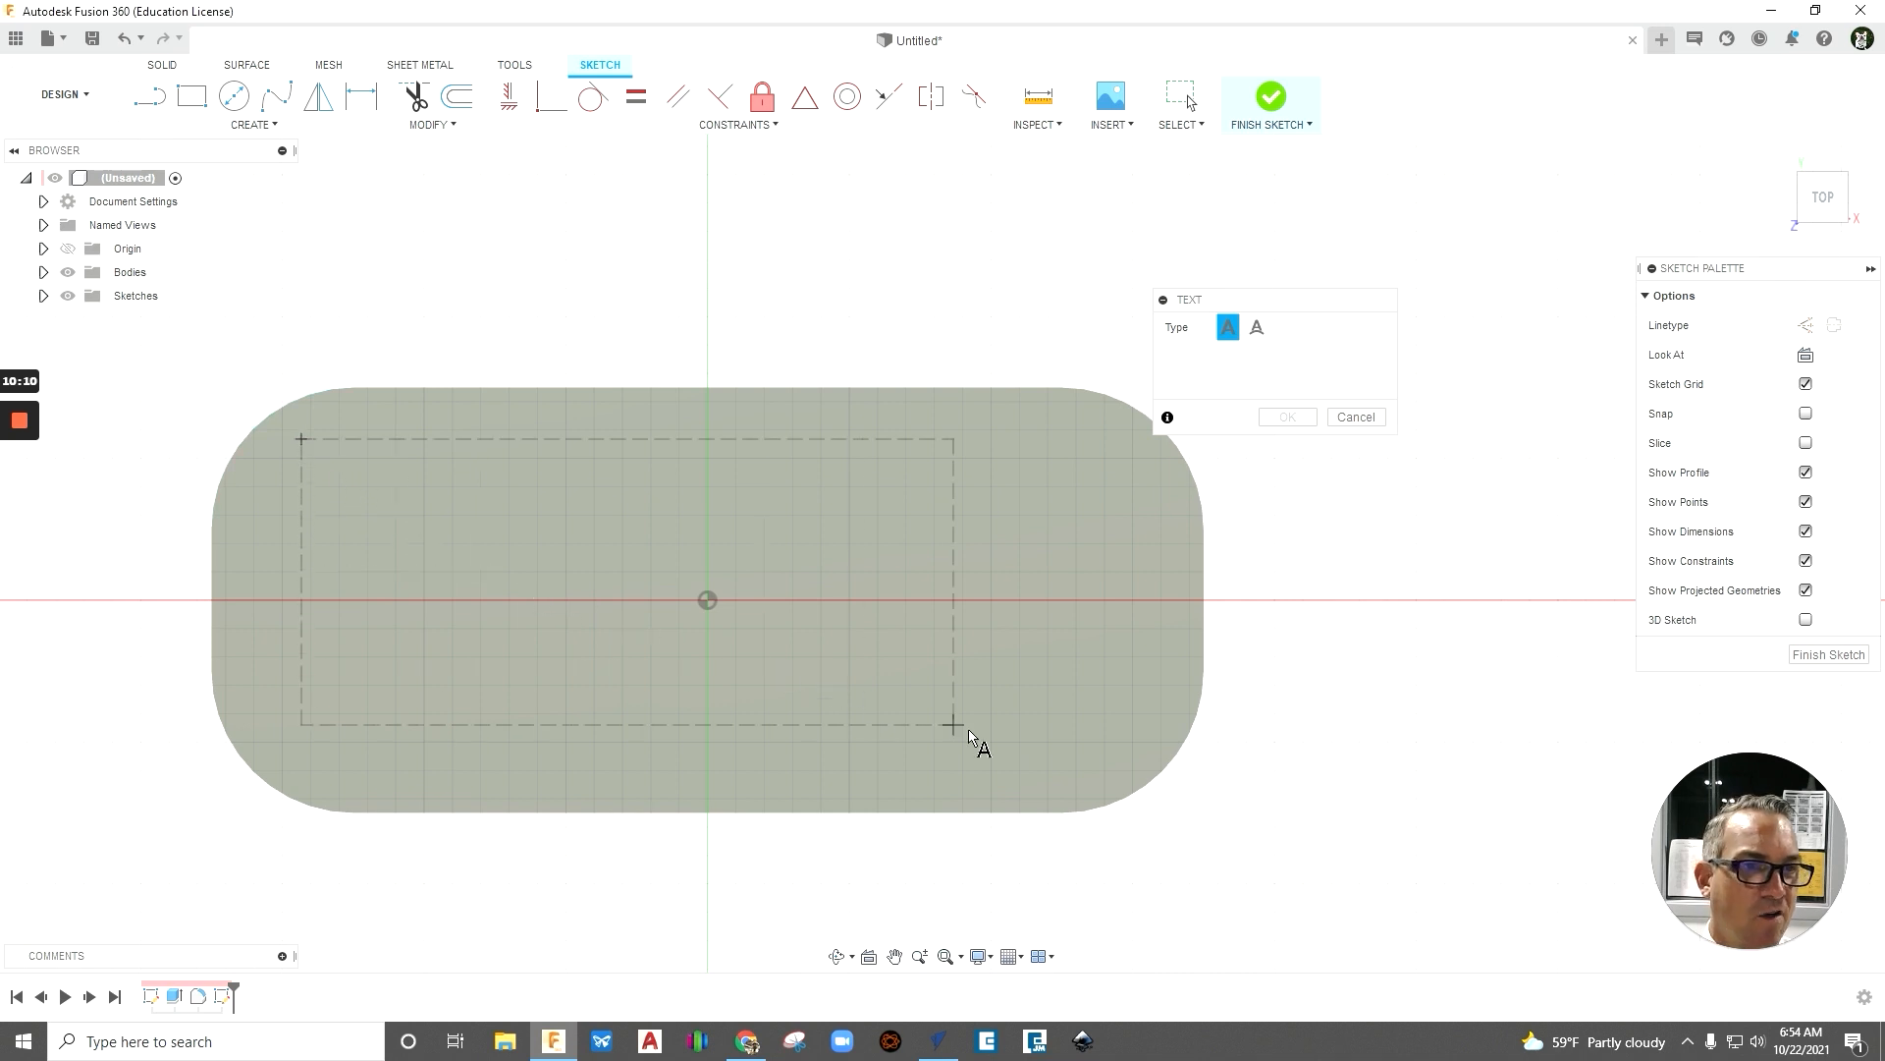
pyautogui.click(1093, 776)
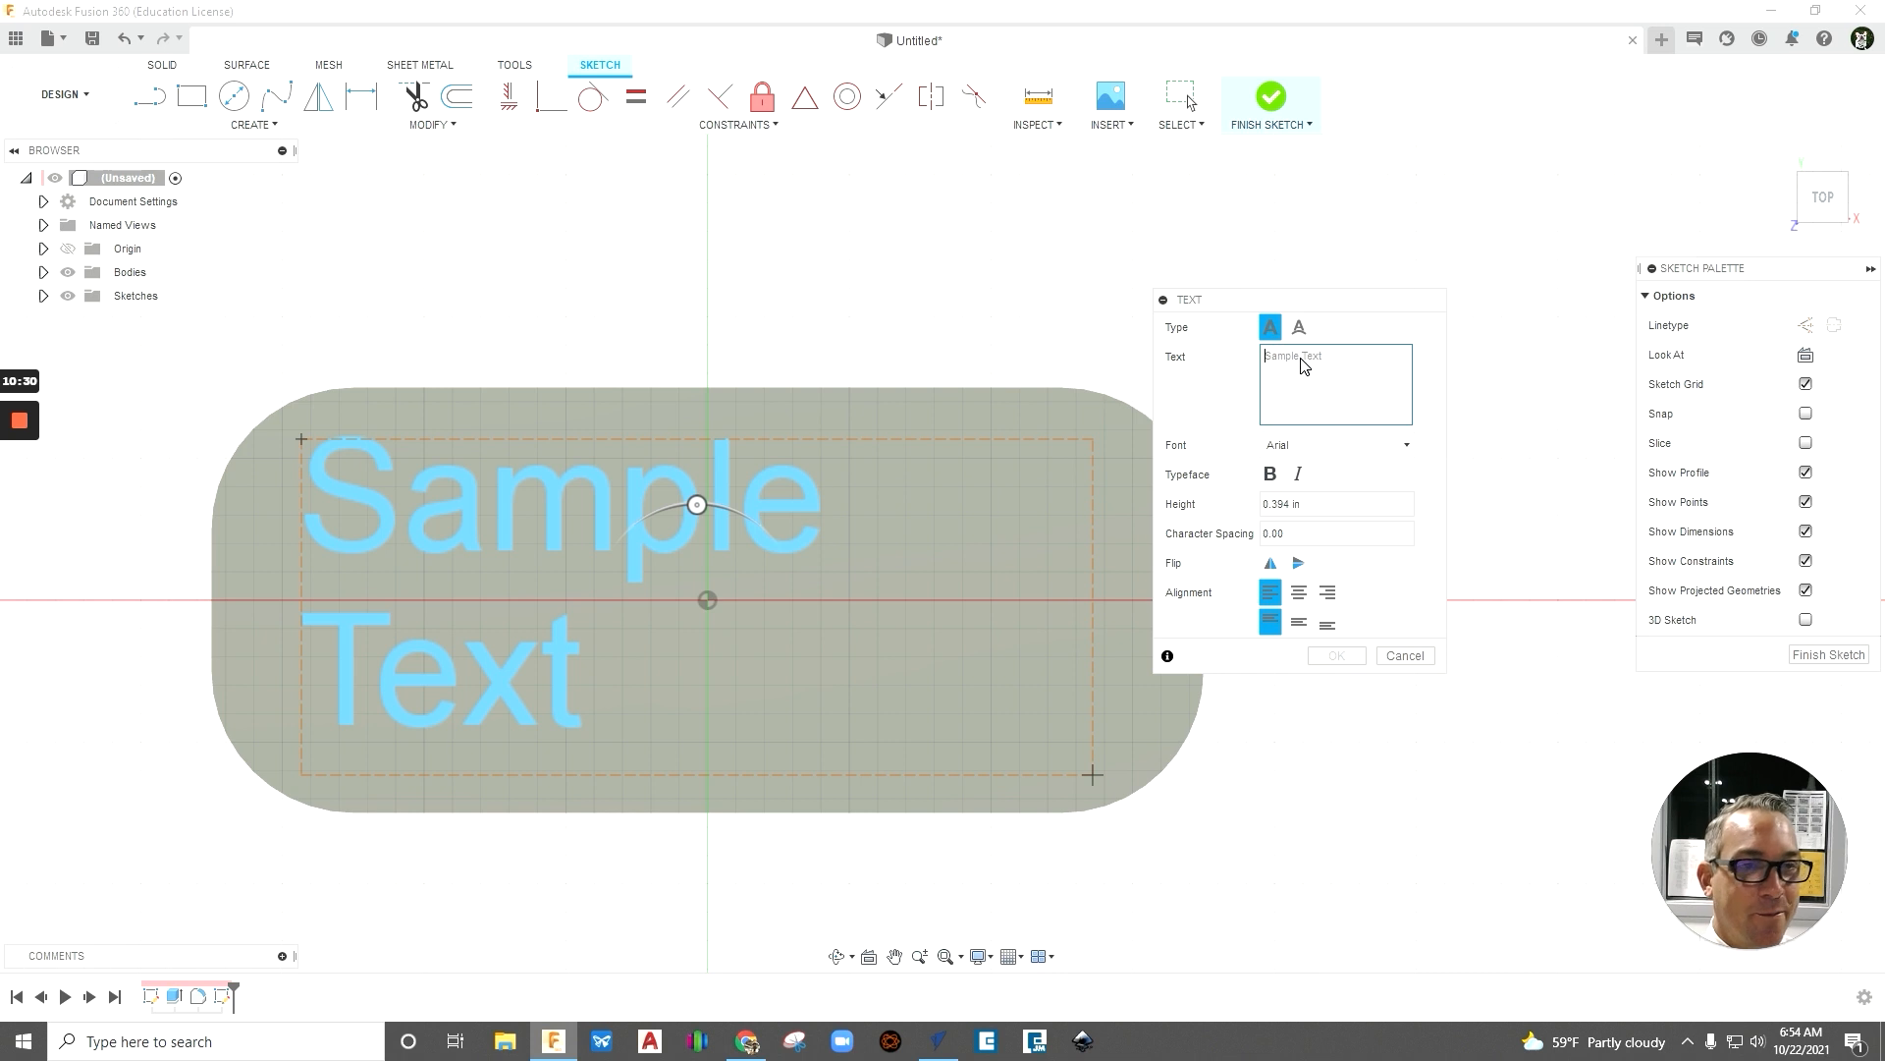
pyautogui.write('r')
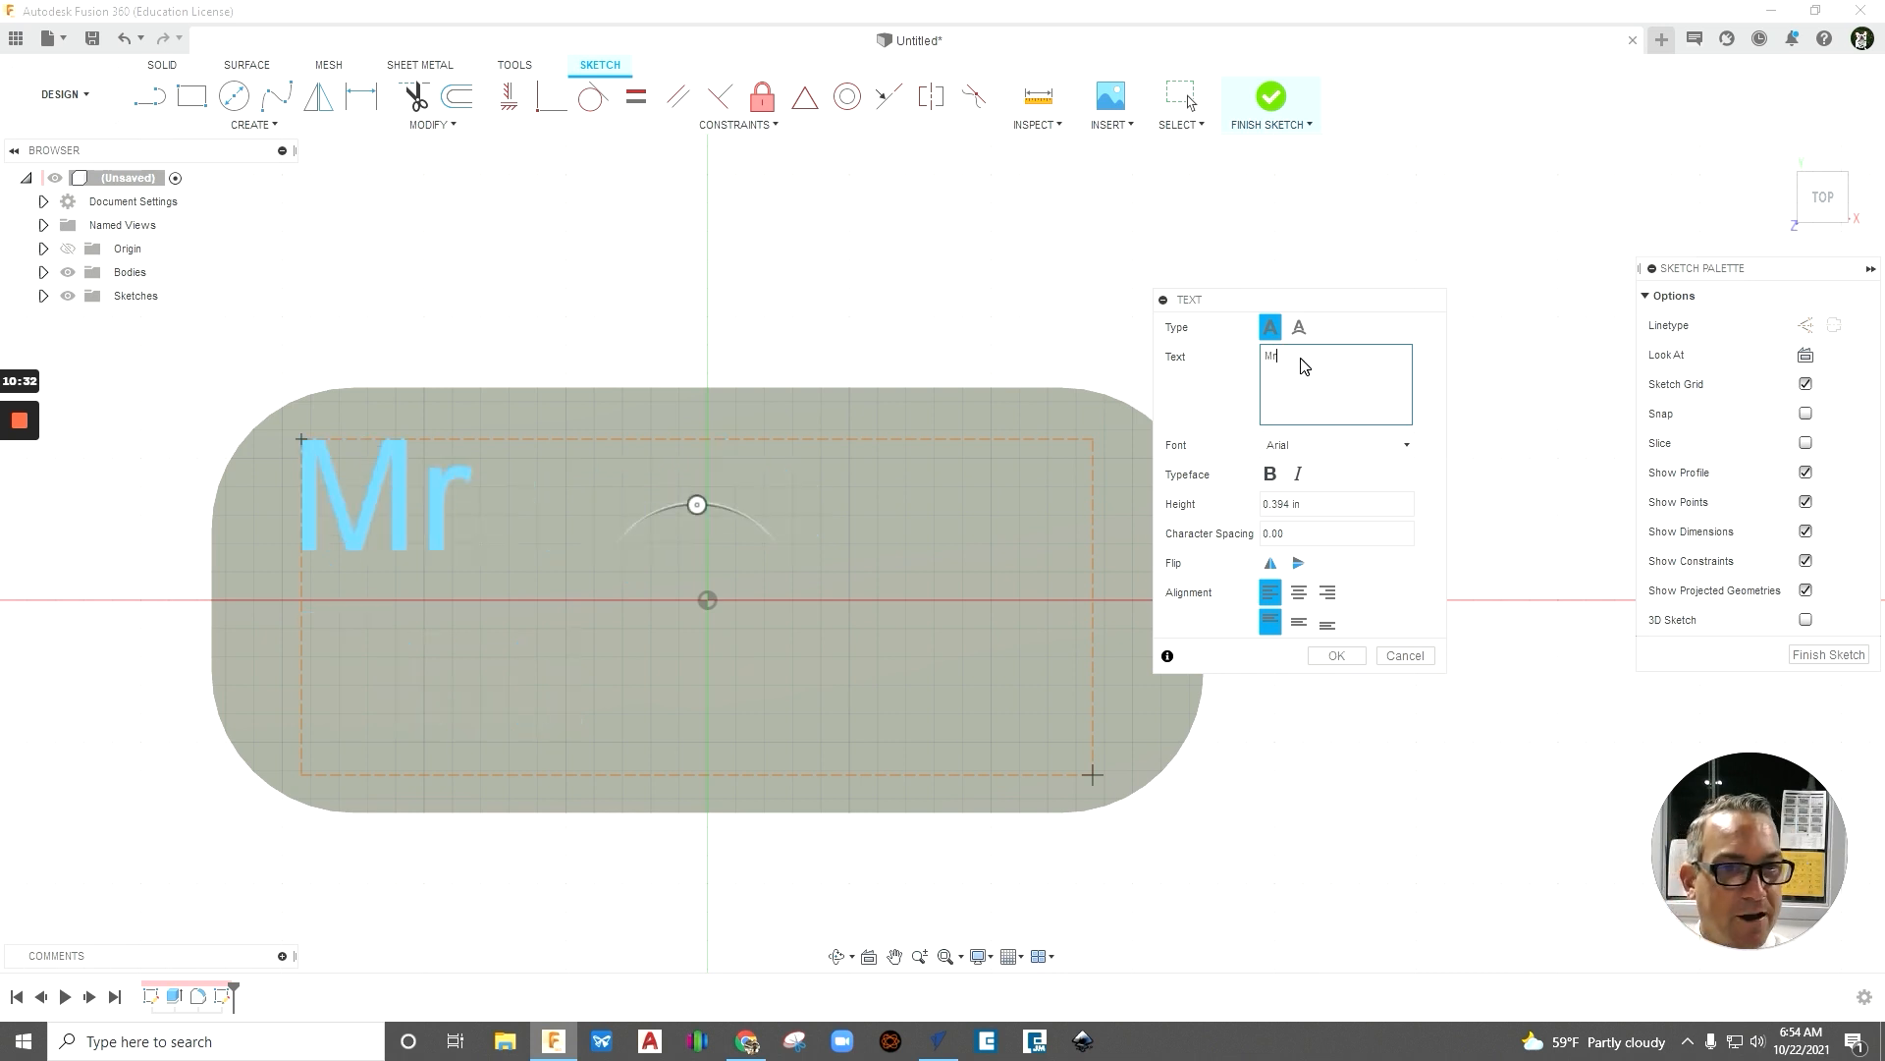
pyautogui.press('BackSpace')
pyautogui.write('R')
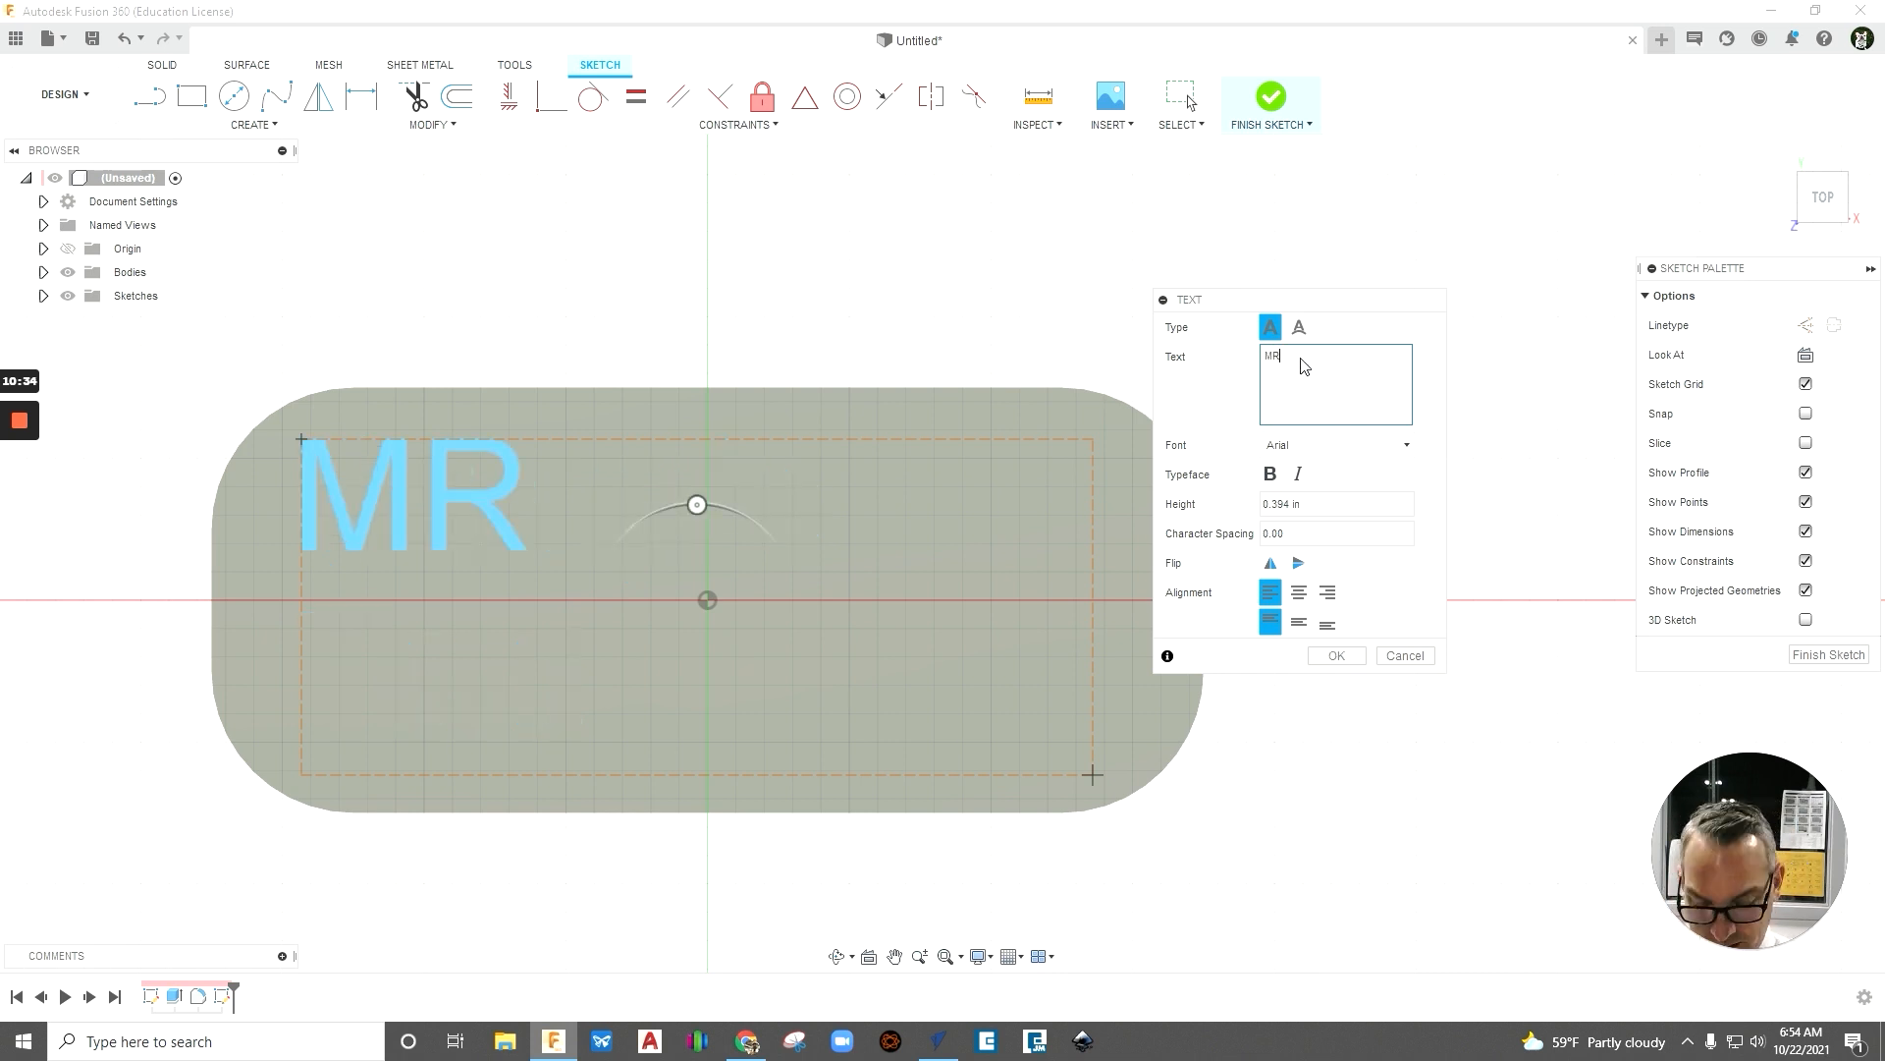
pyautogui.write('.L')
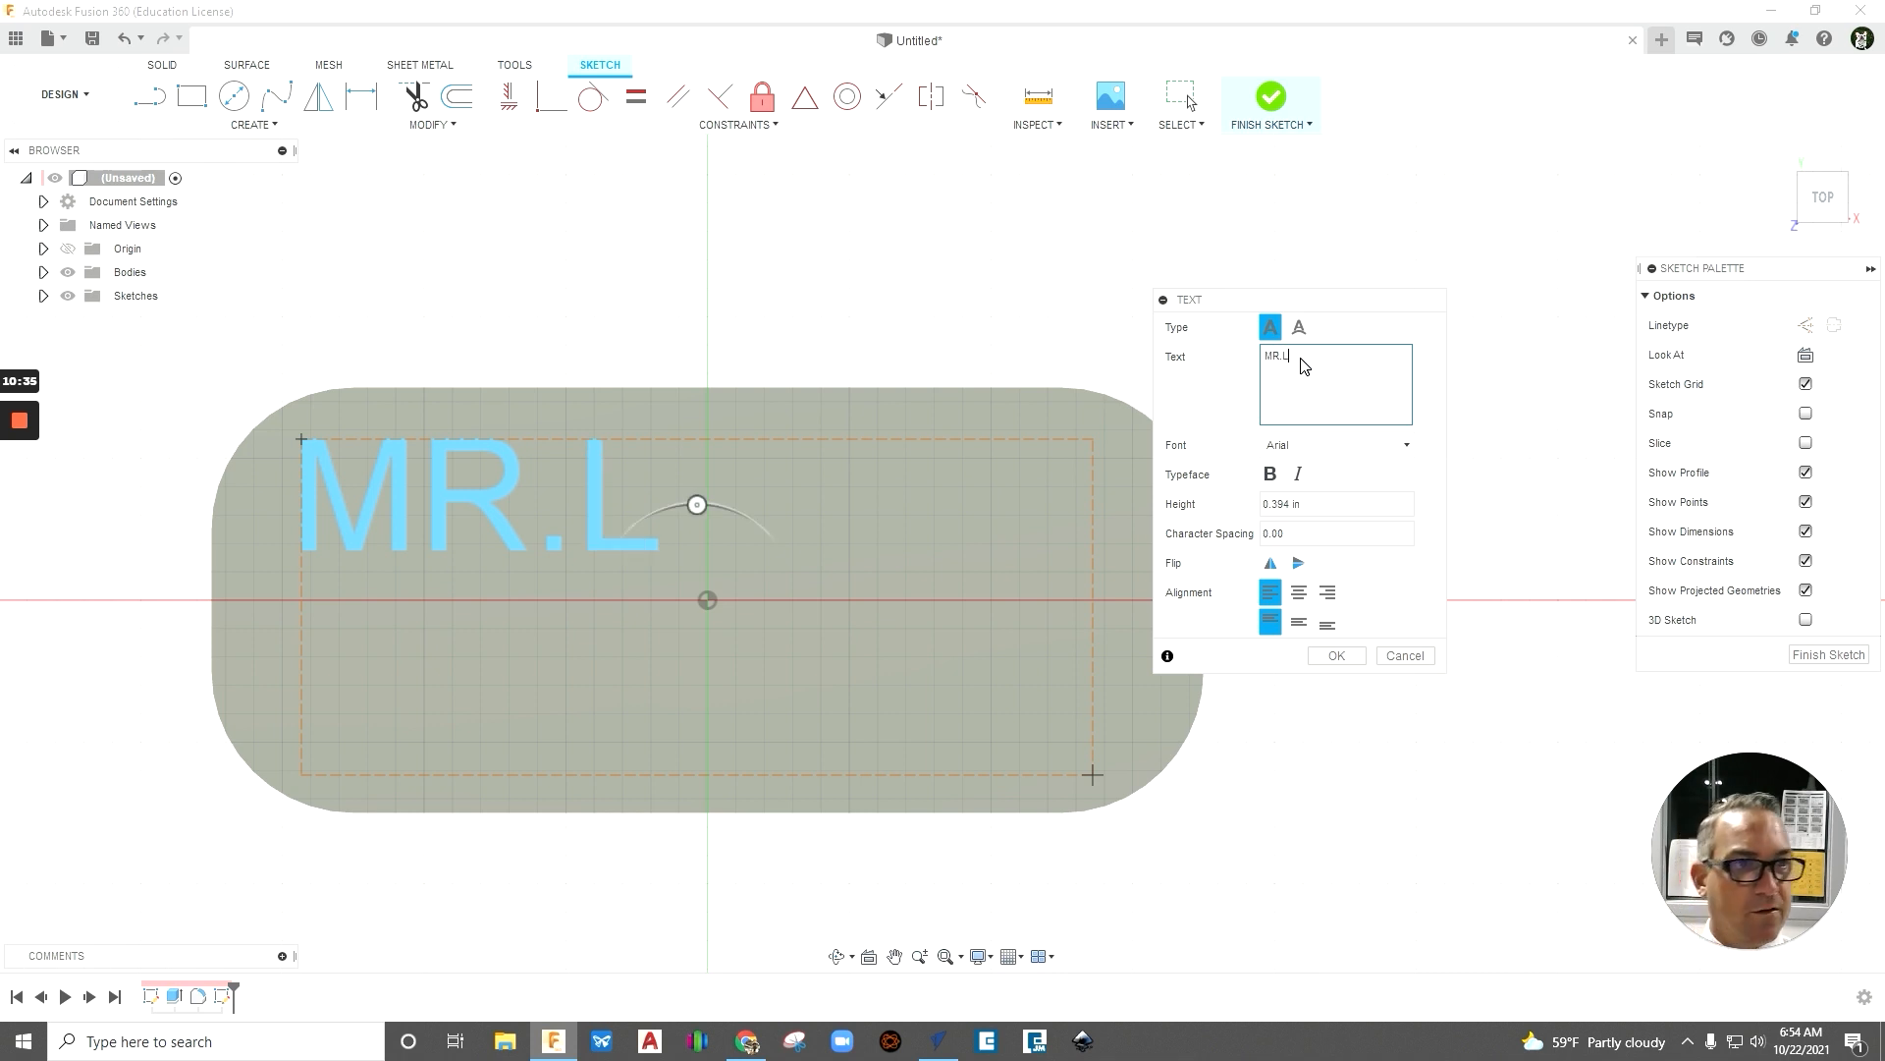
# - Change the font of the MR.L text to Stencilia-A
pyautogui.click(1288, 449)
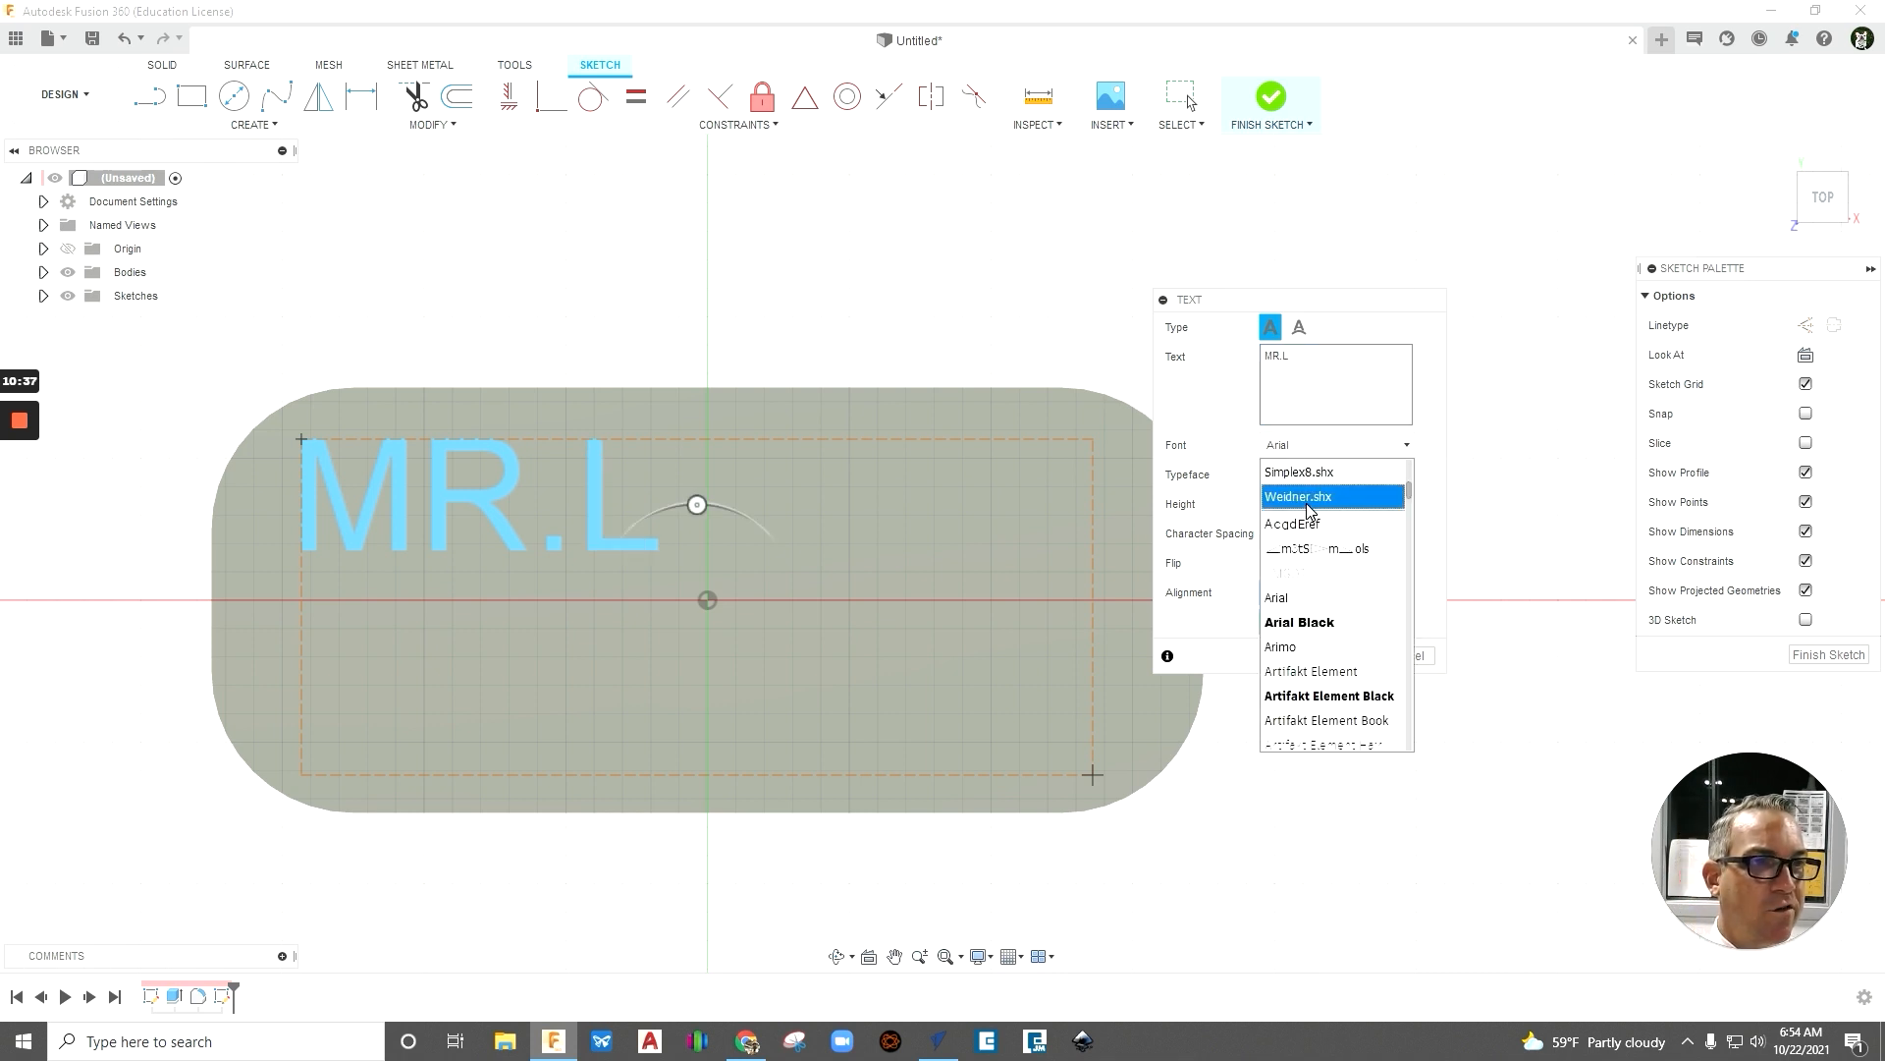
pyautogui.scroll(-3, 1329, 553)
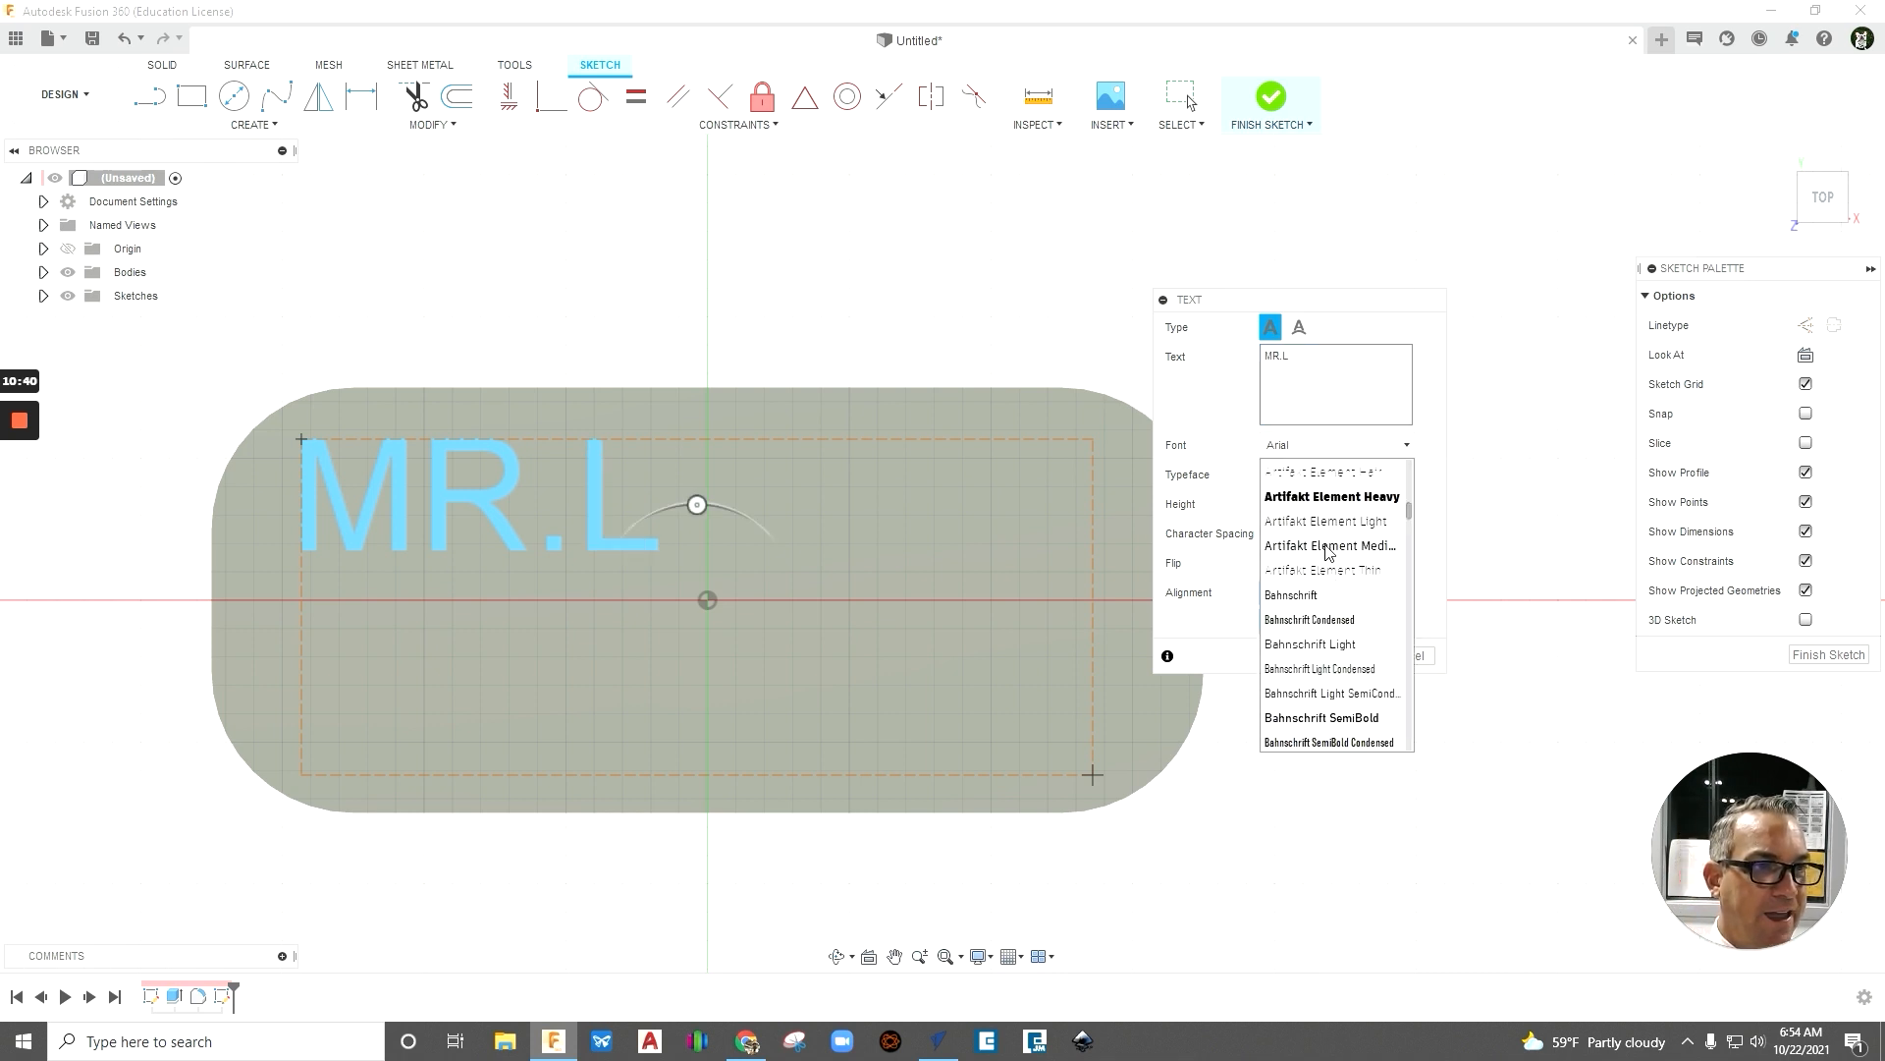
pyautogui.scroll(-15, 1327, 550)
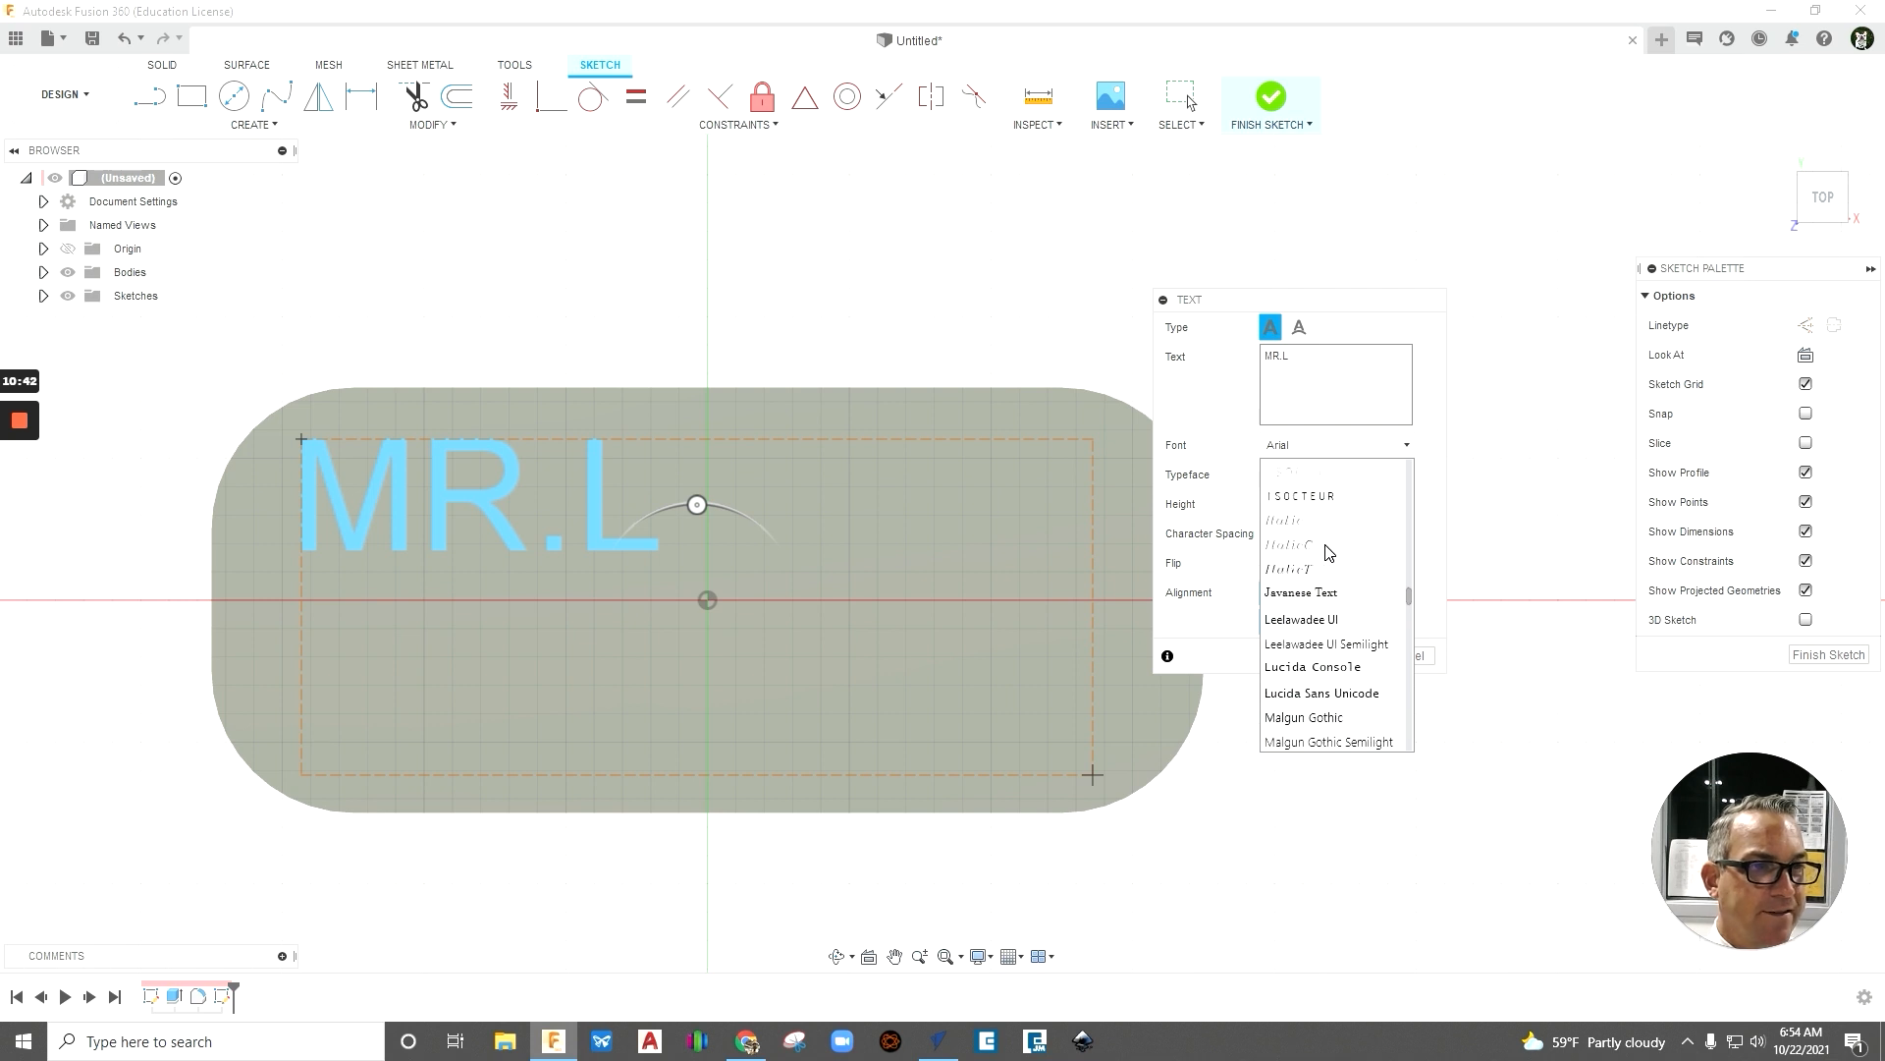
pyautogui.scroll(-3, 1327, 550)
pyautogui.scroll(-8, 1327, 550)
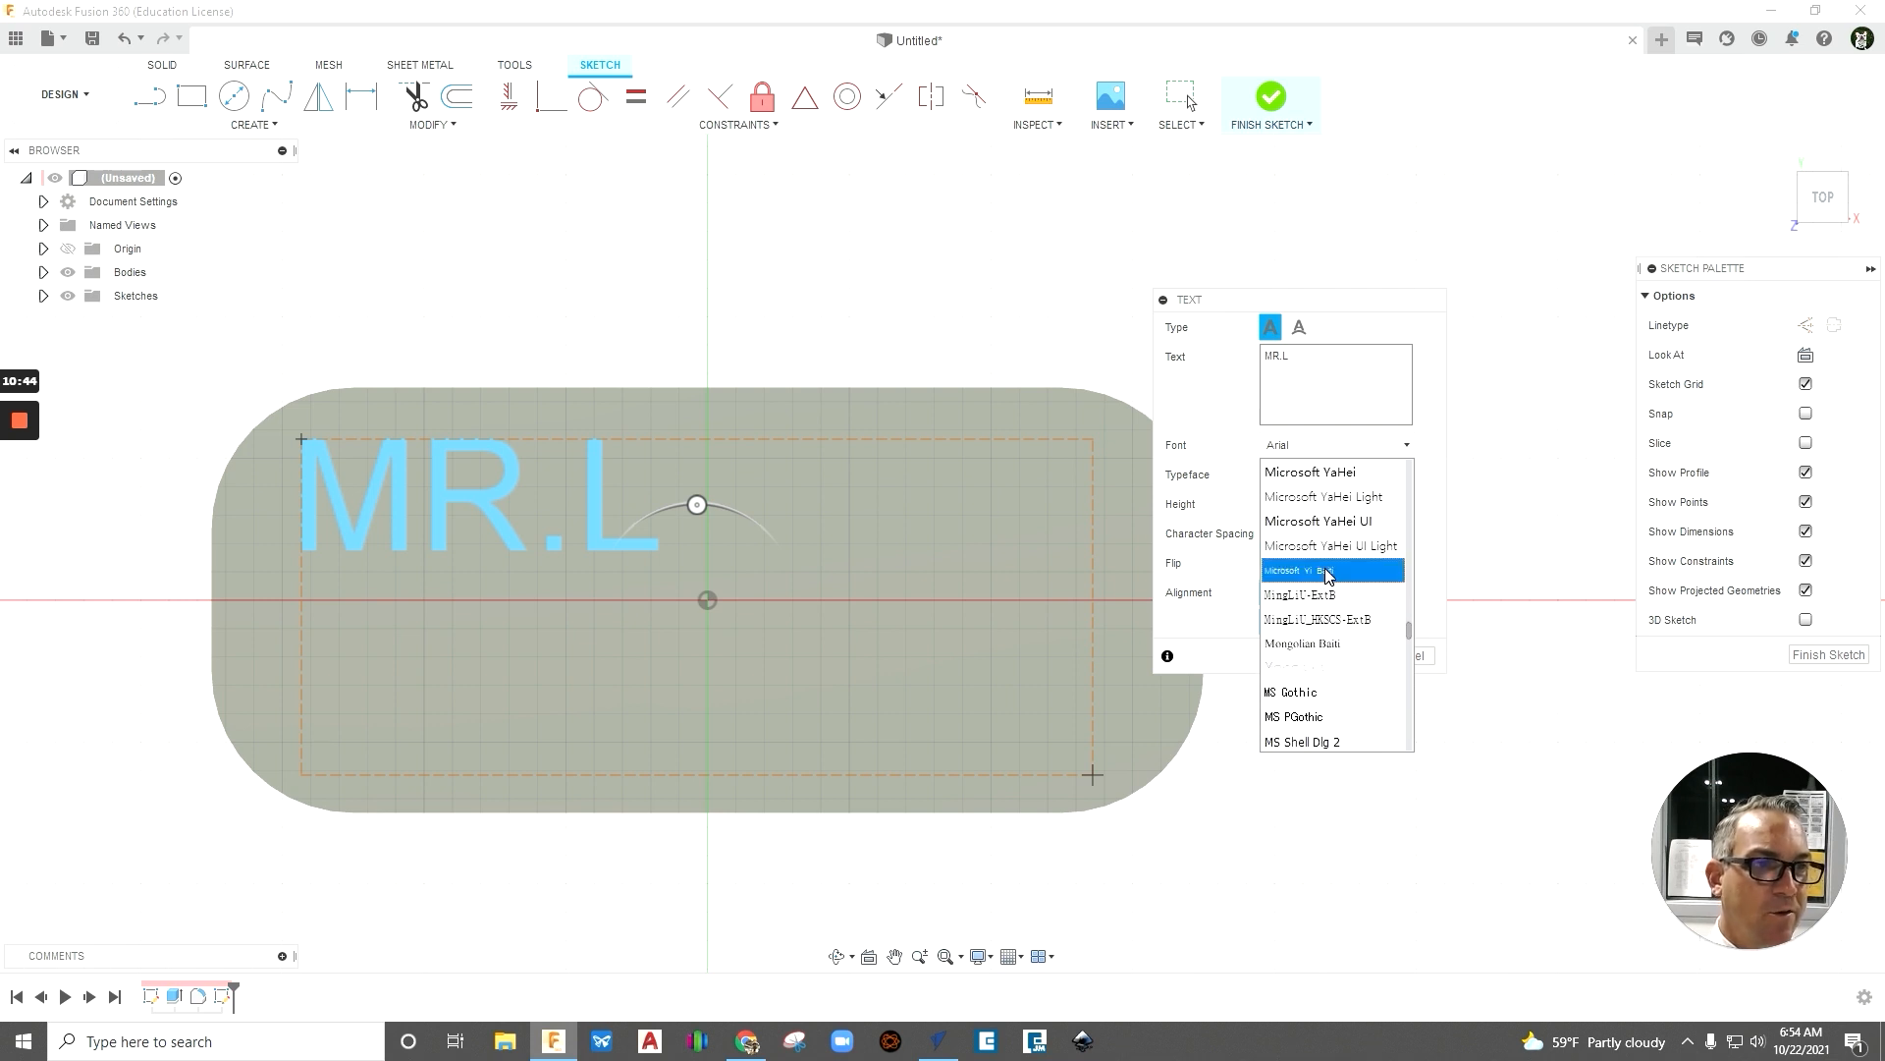
pyautogui.scroll(-3, 1312, 694)
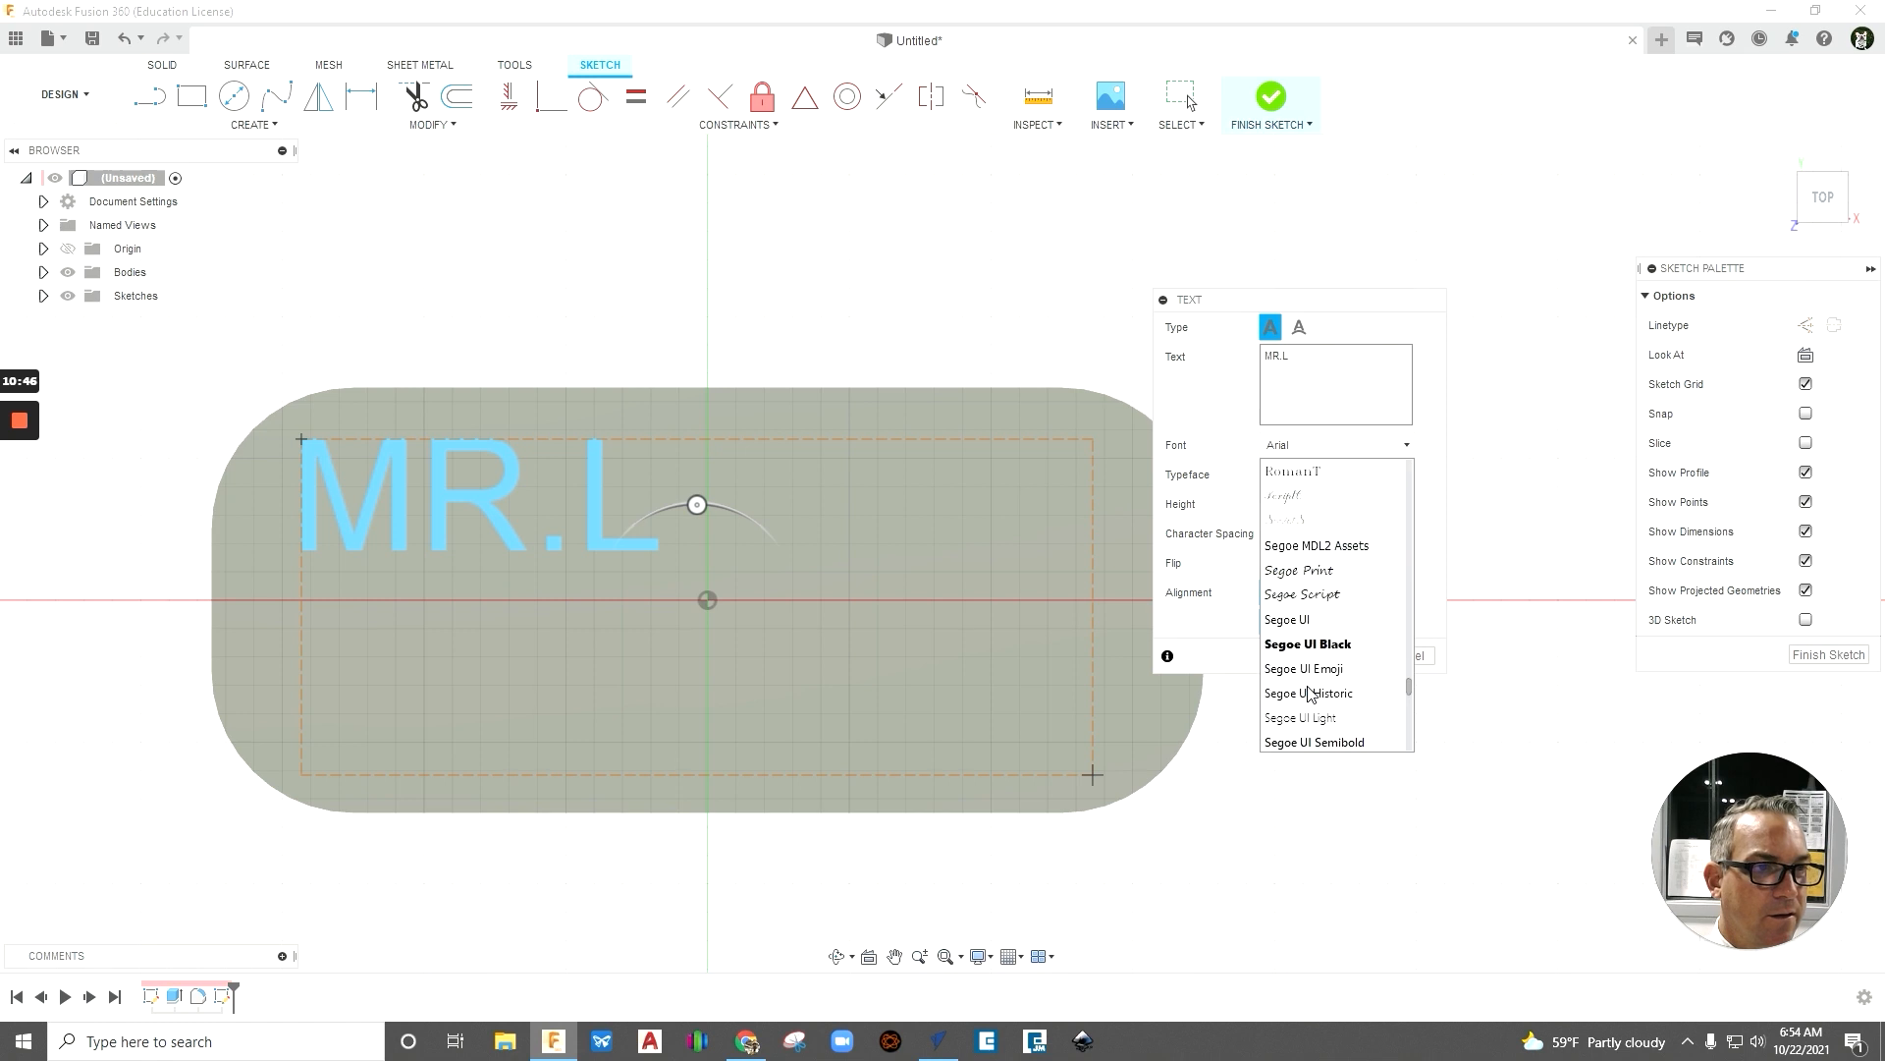
pyautogui.scroll(-4, 1315, 694)
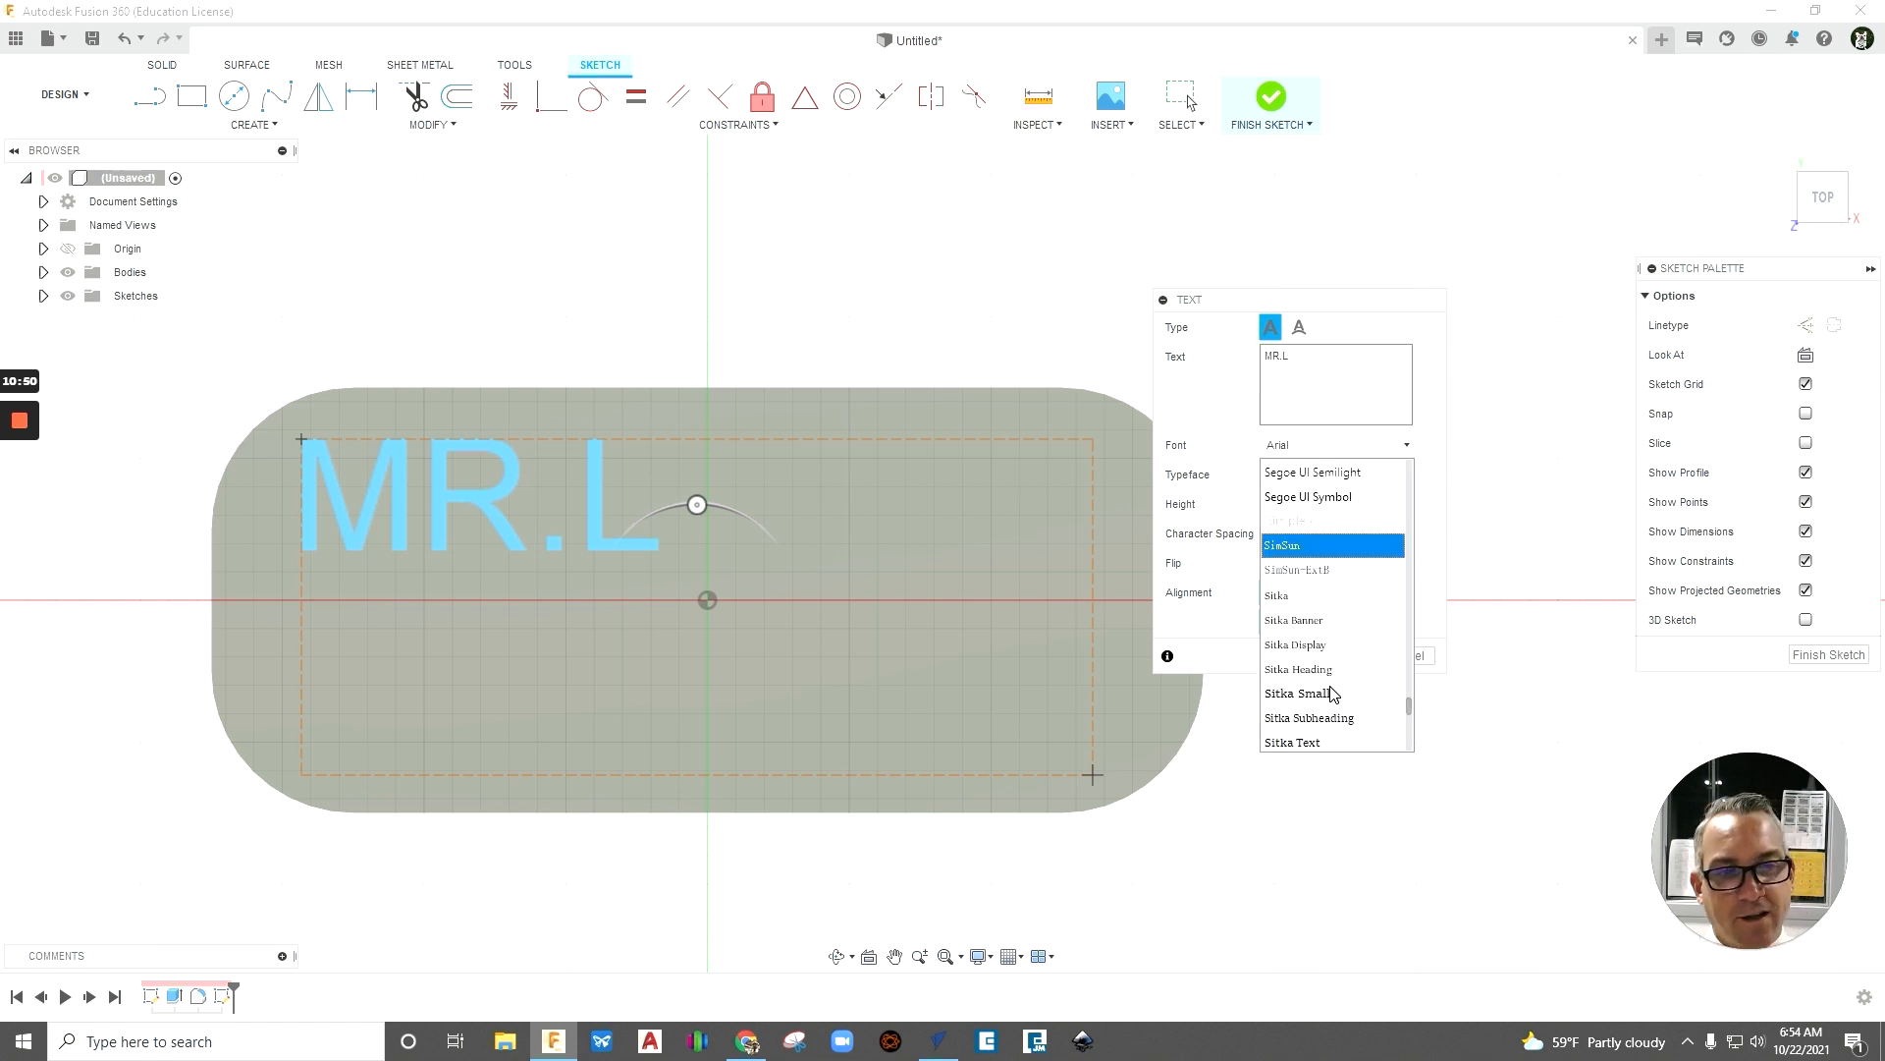
pyautogui.scroll(-2, 1333, 694)
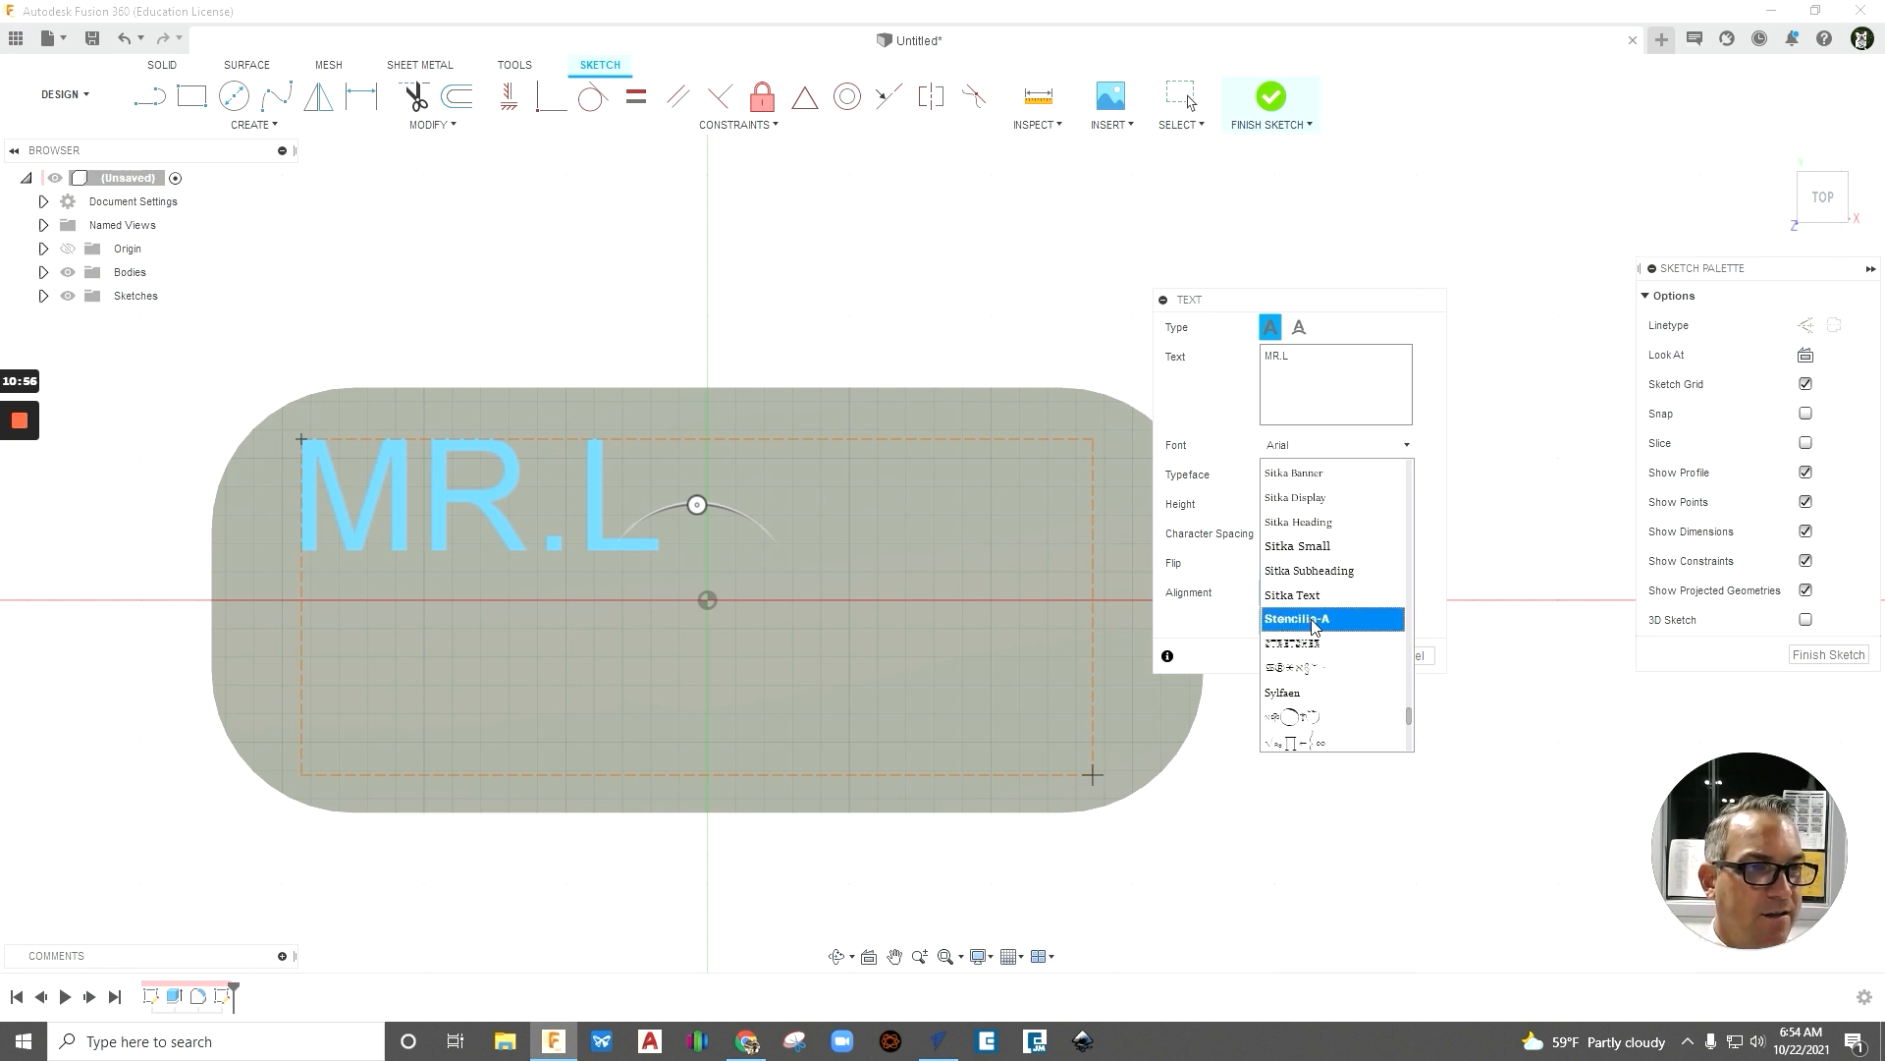
pyautogui.click(1315, 624)
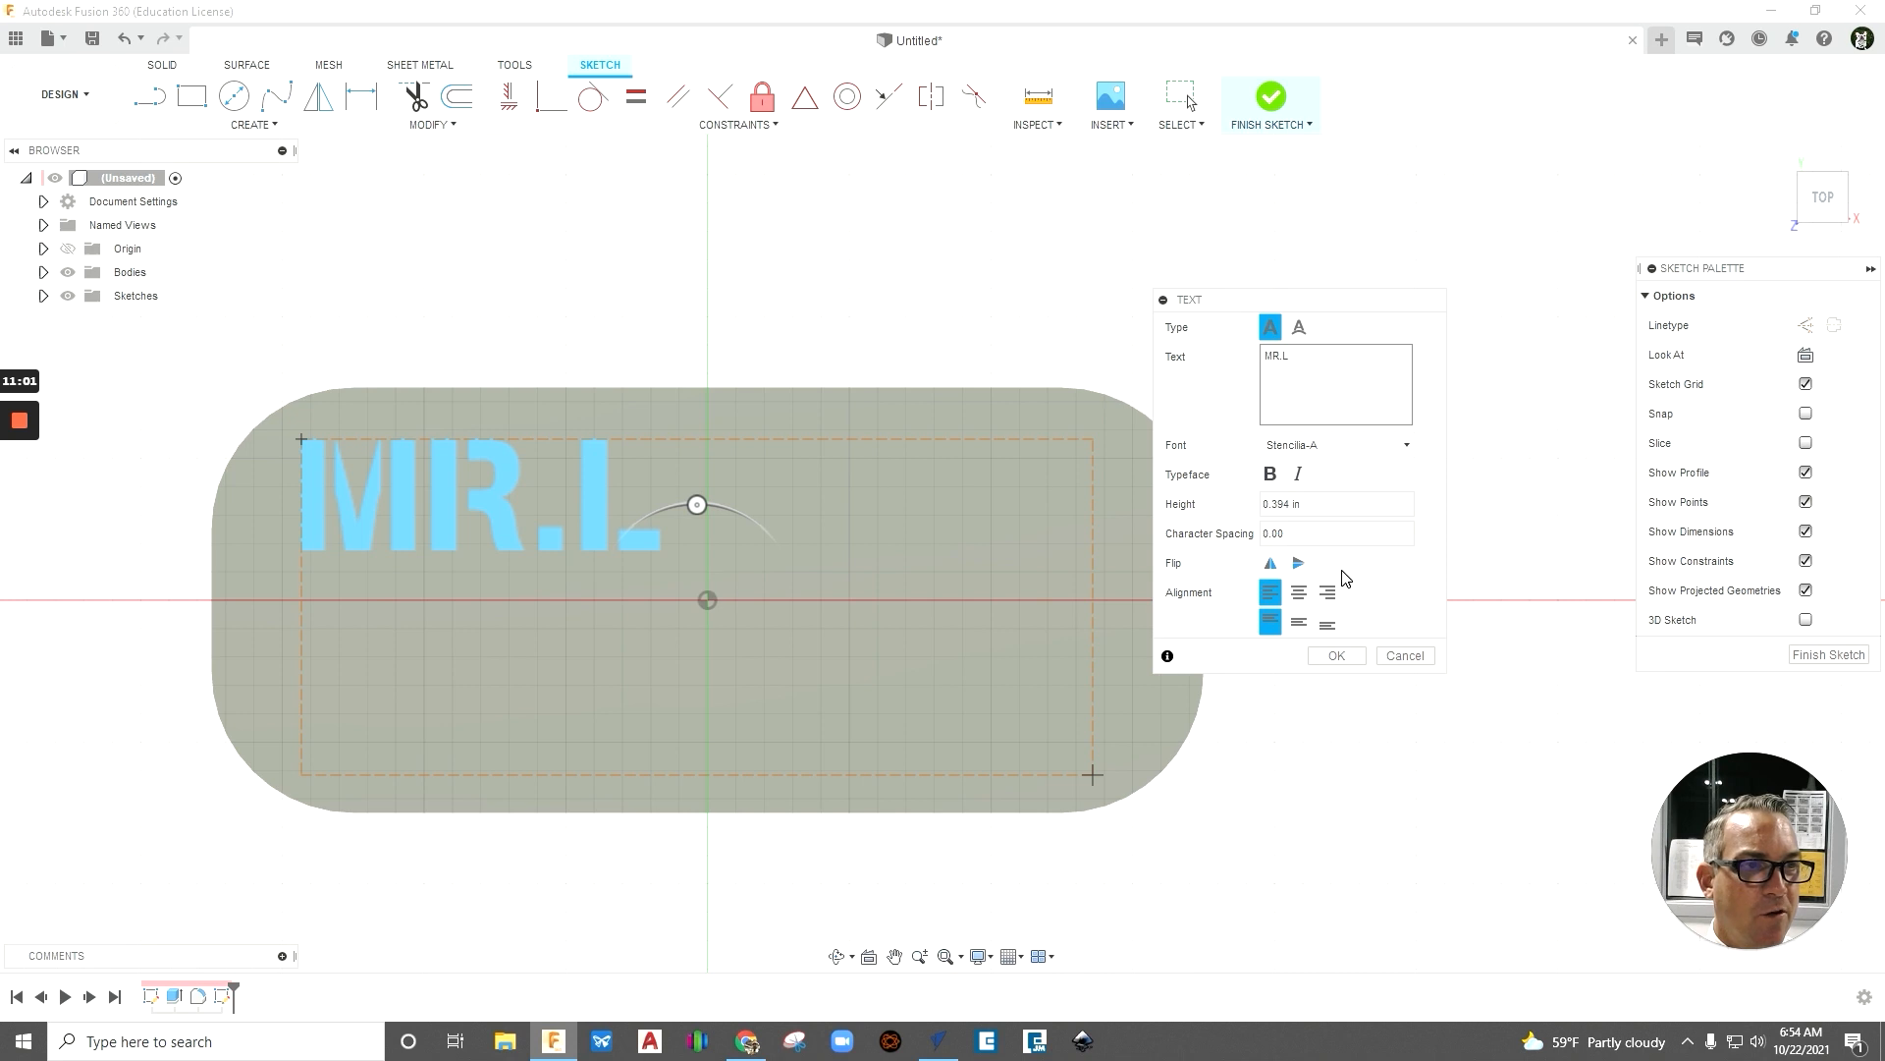
# - Align the MR.L text to the center horizontally and to the middle vertically within its frame
pyautogui.scroll(1, 493, 616)
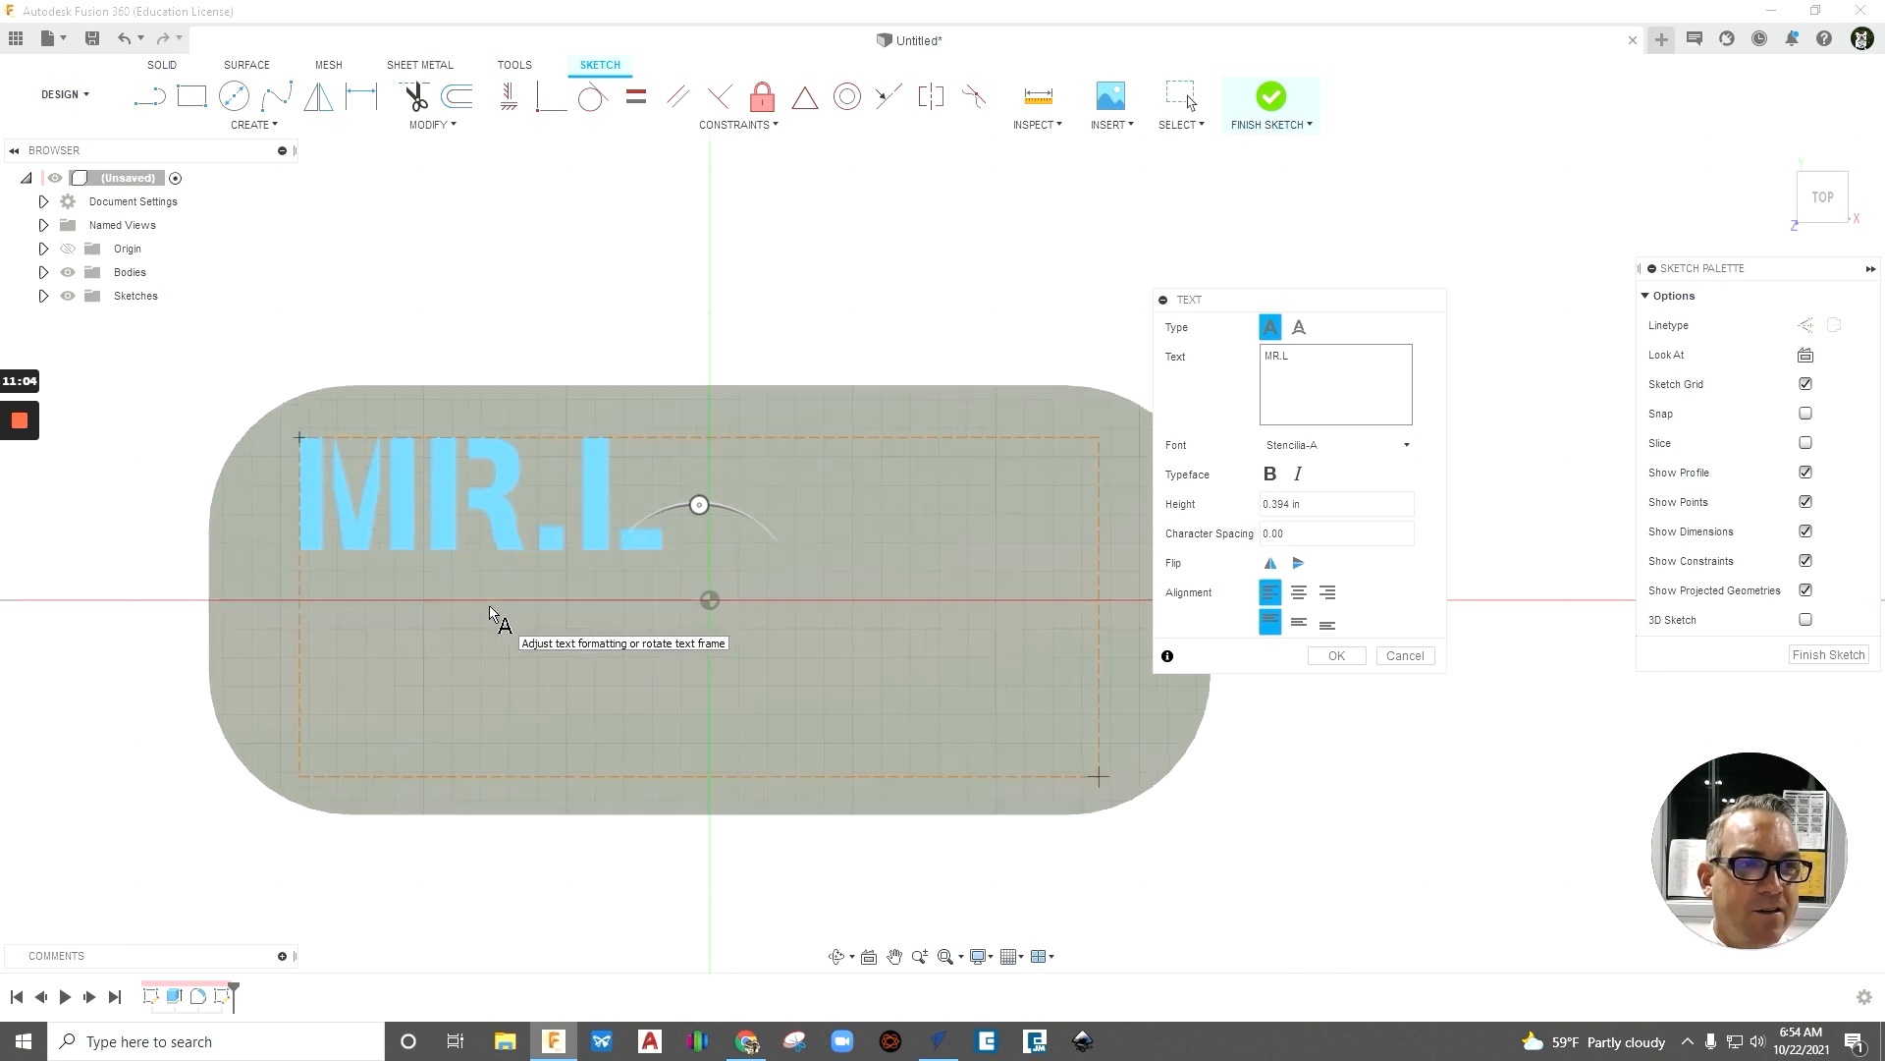
pyautogui.scroll(-1, 493, 616)
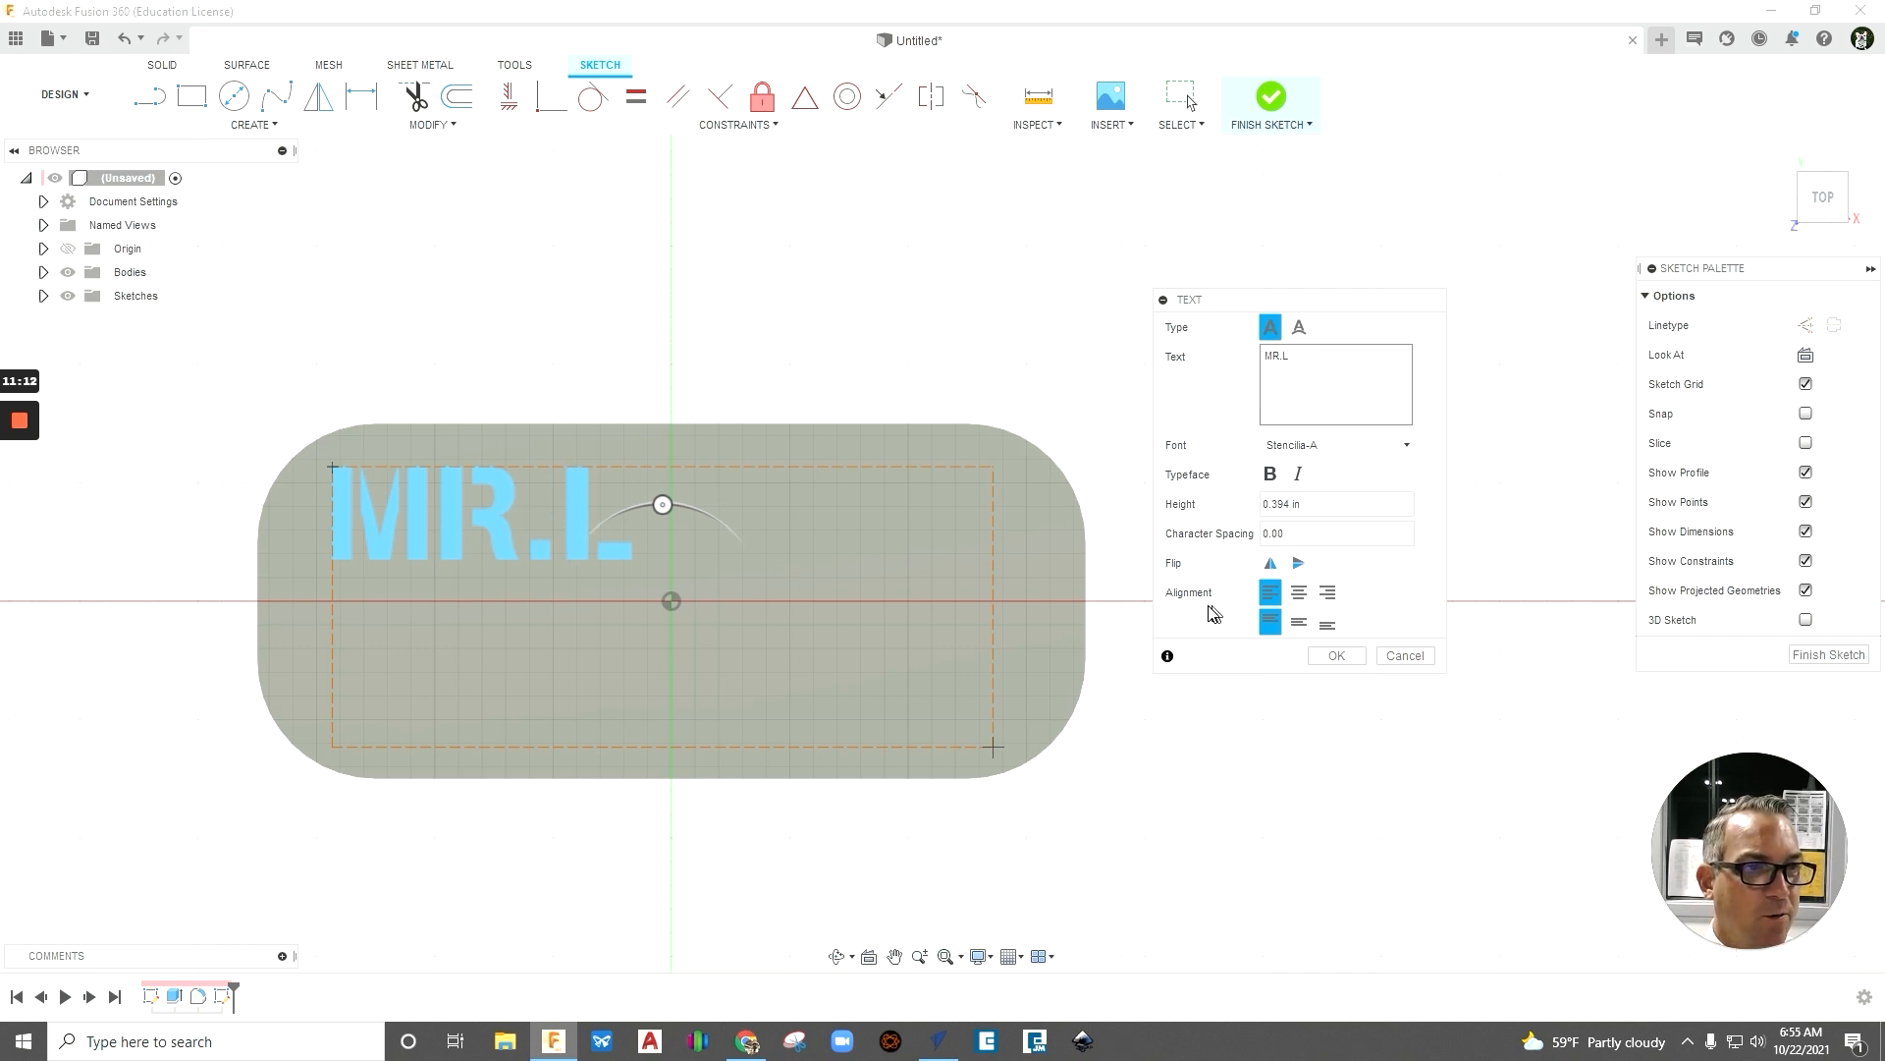
pyautogui.click(1301, 593)
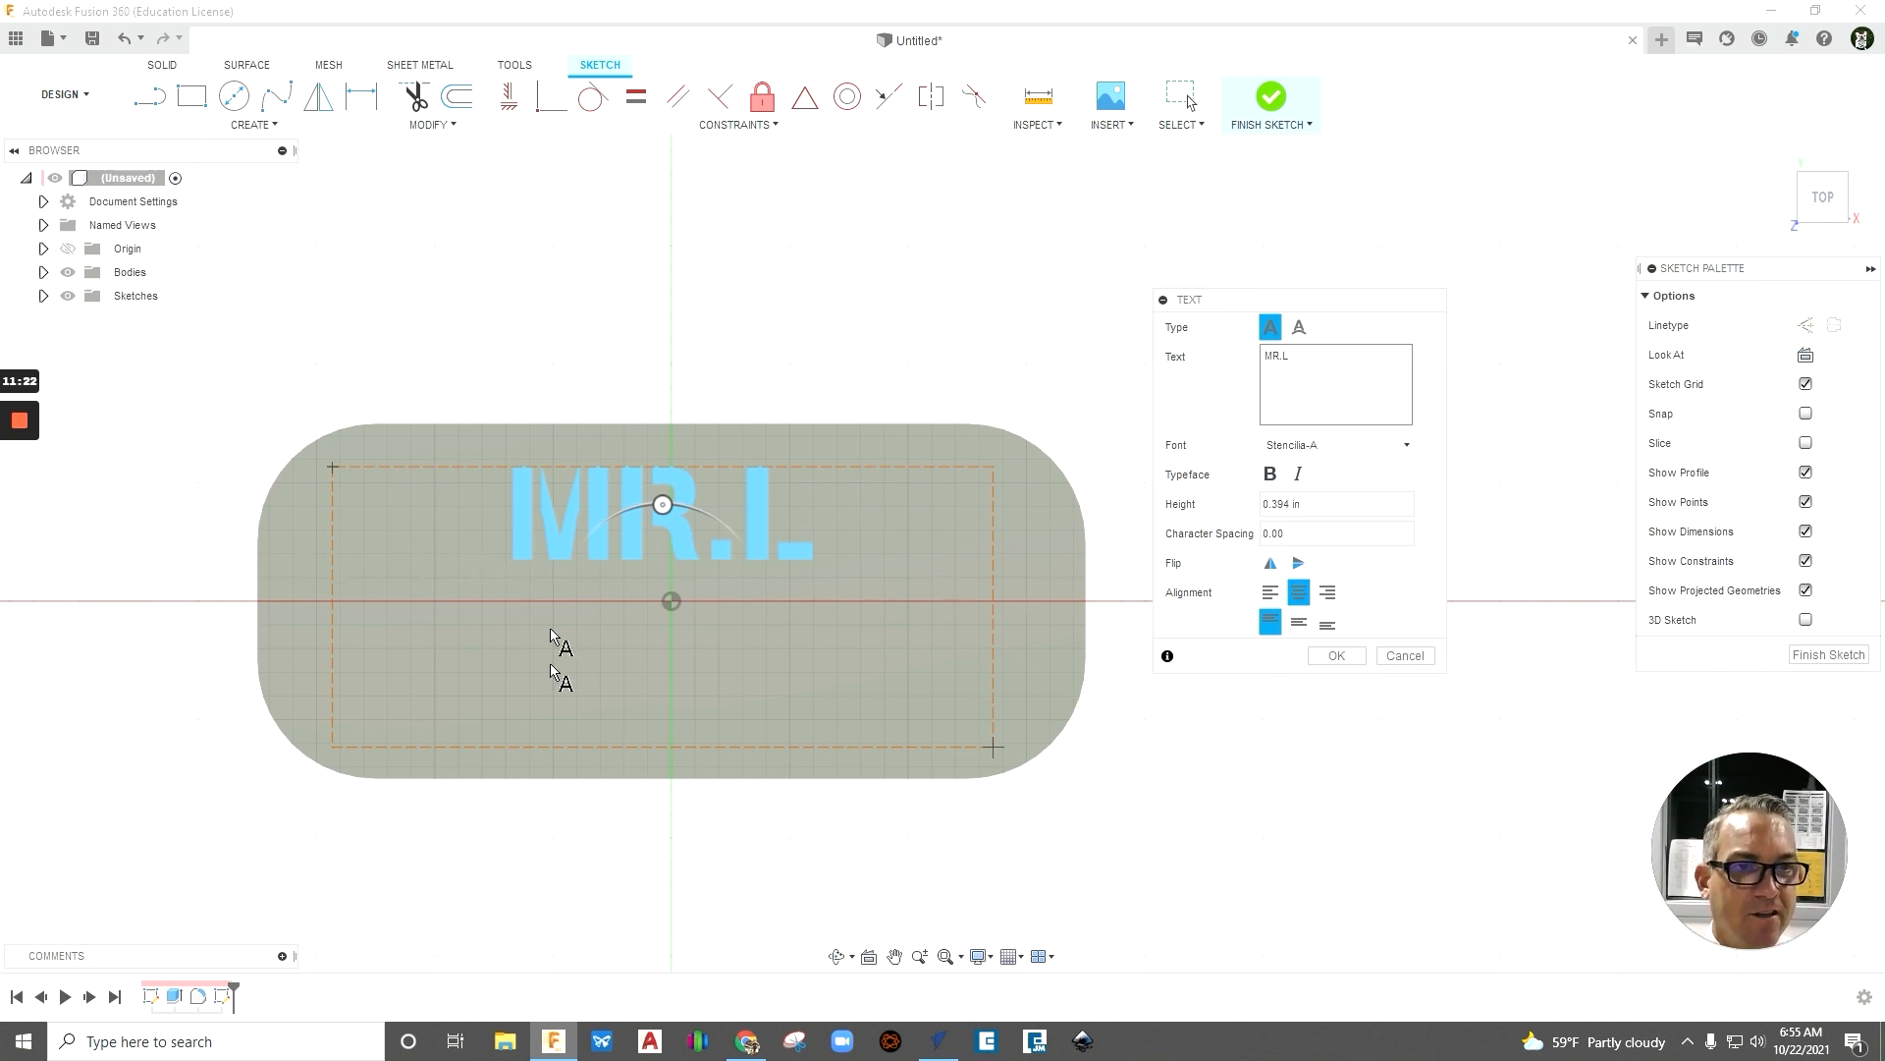
pyautogui.click(1298, 623)
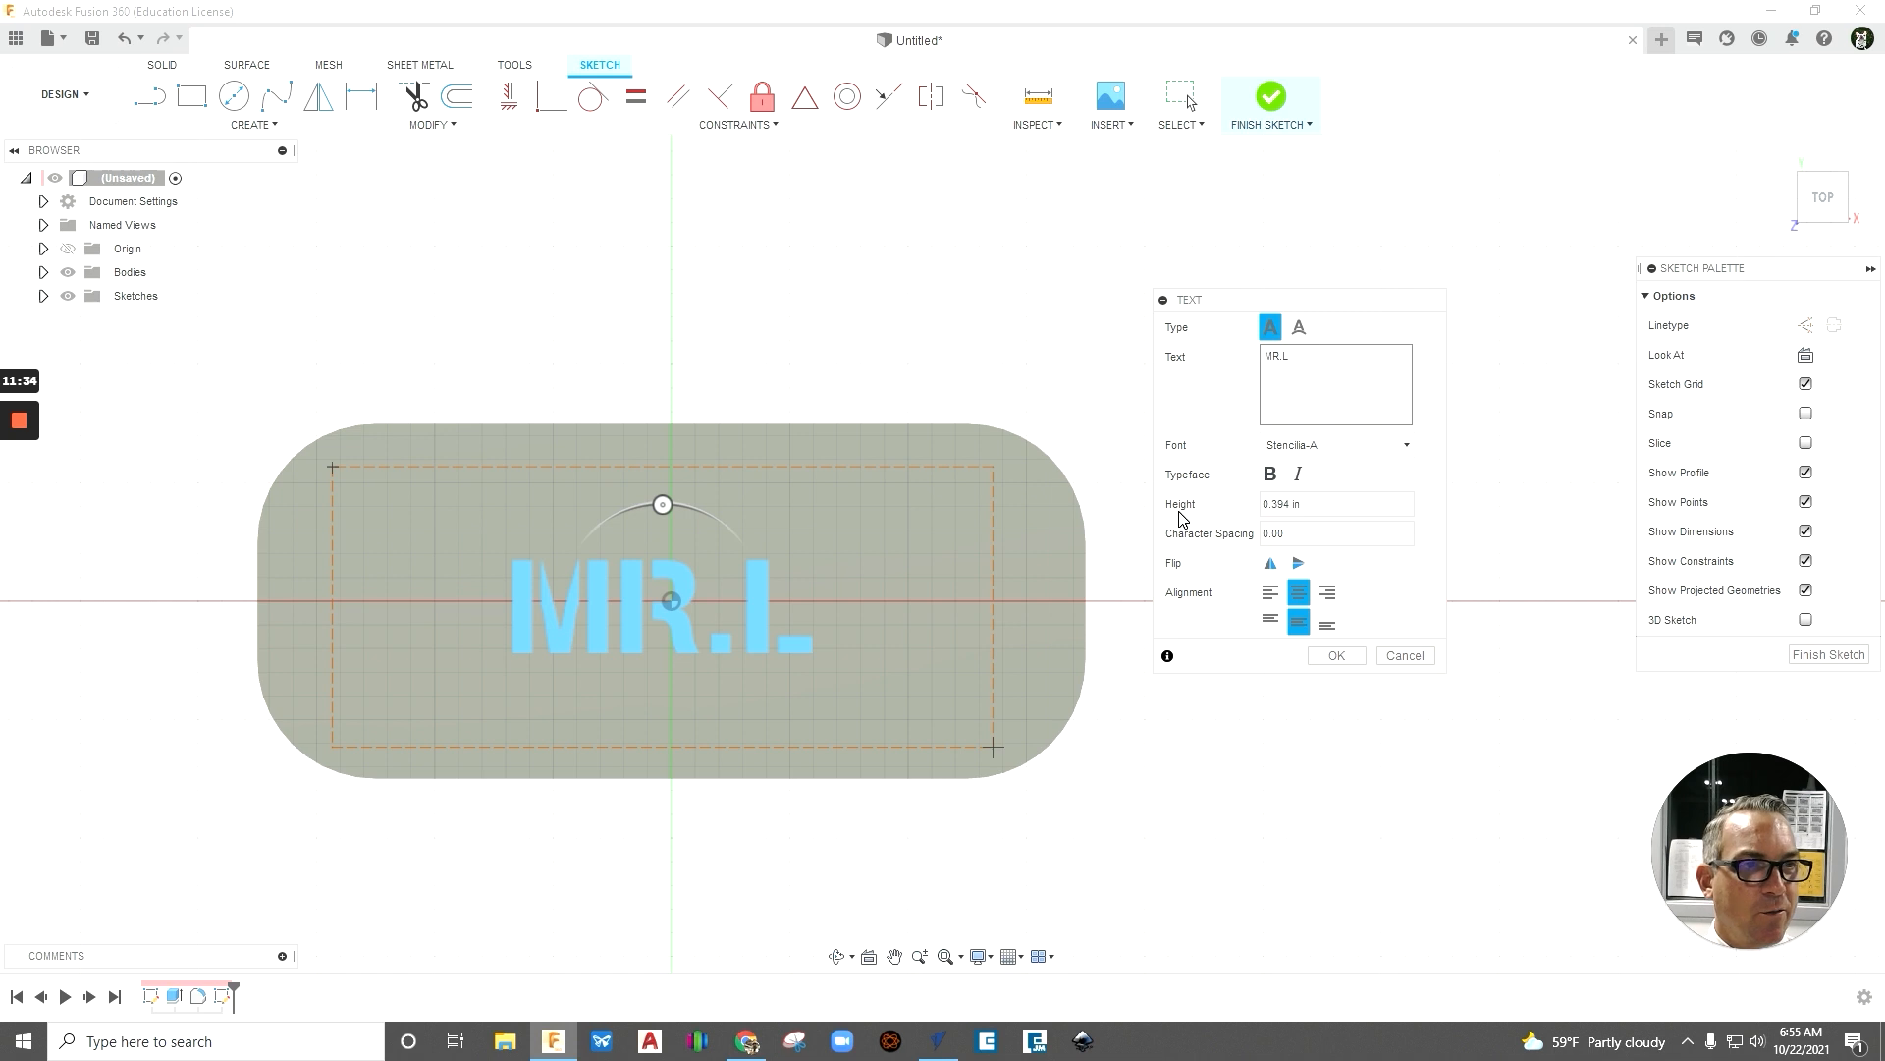
# - Set the height of the MR.L text to 0.75 in and apply the text to the sketch
pyautogui.click(1291, 504)
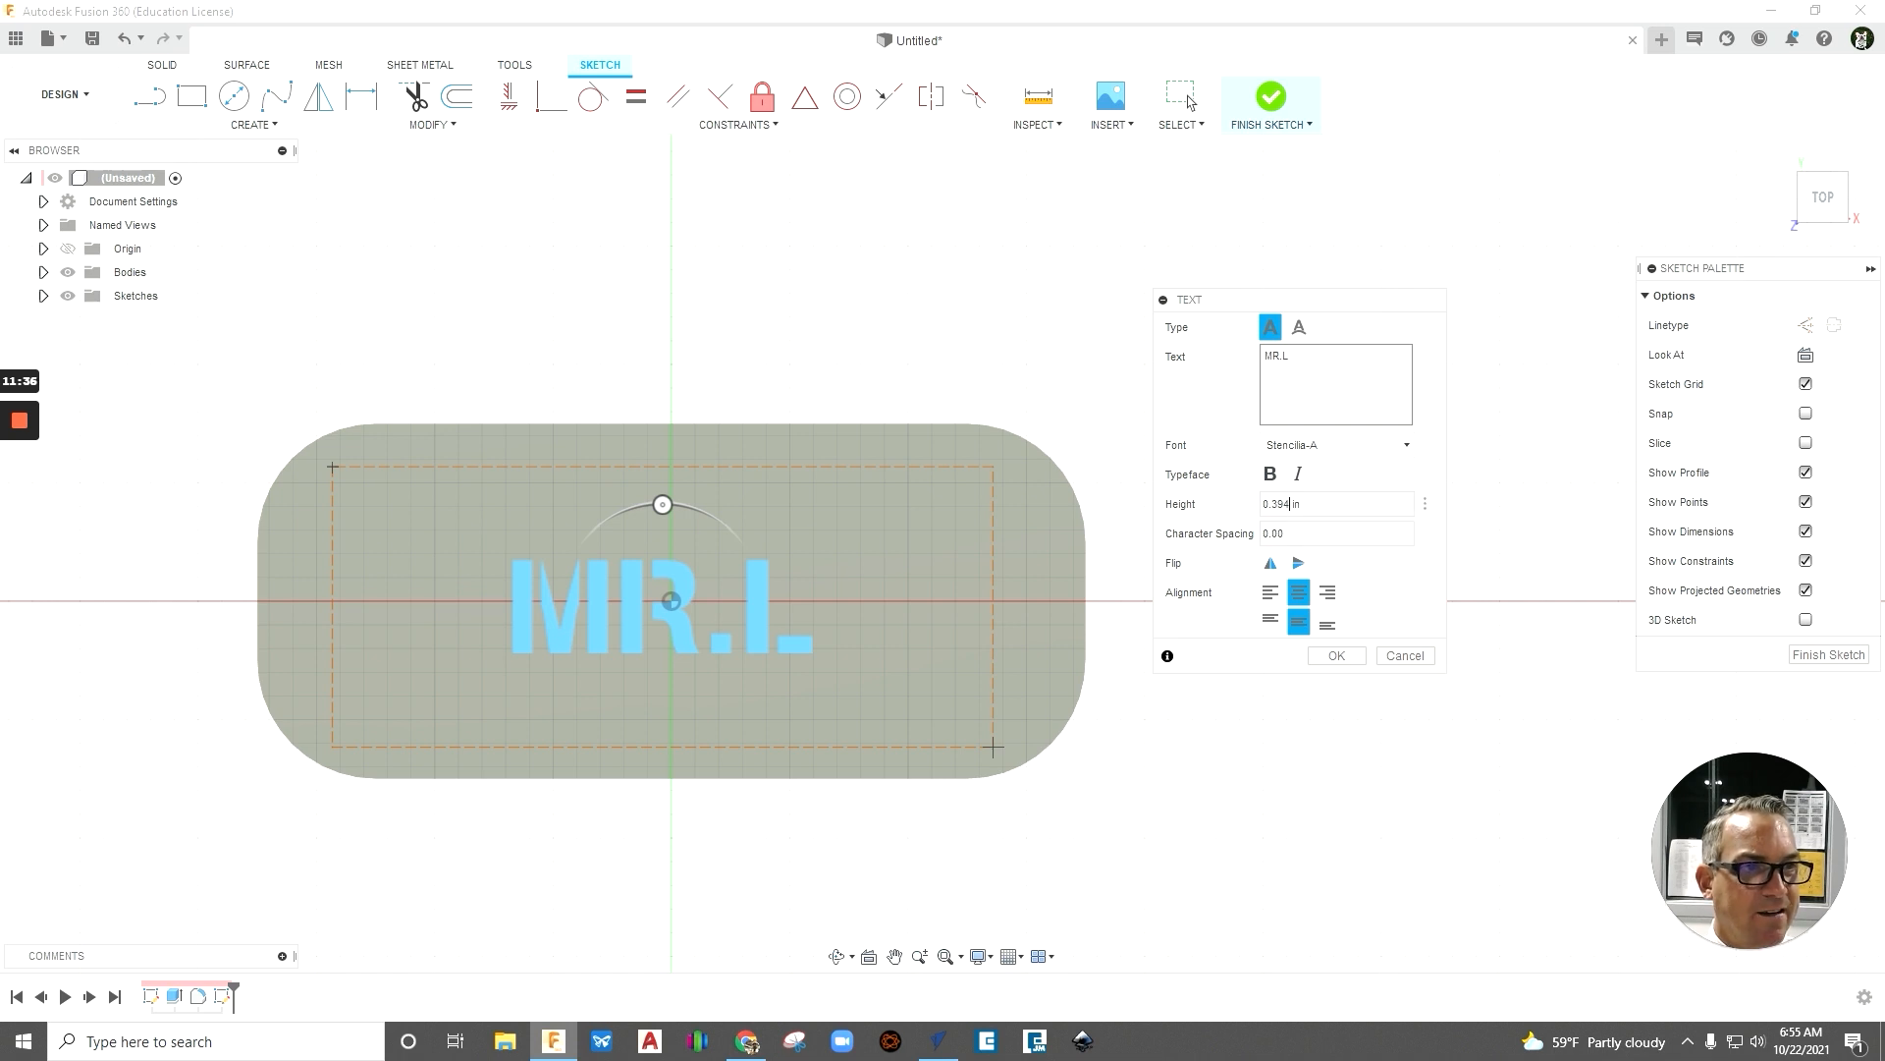
pyautogui.moveTo(1285, 503); pyautogui.dragTo(1271, 503)
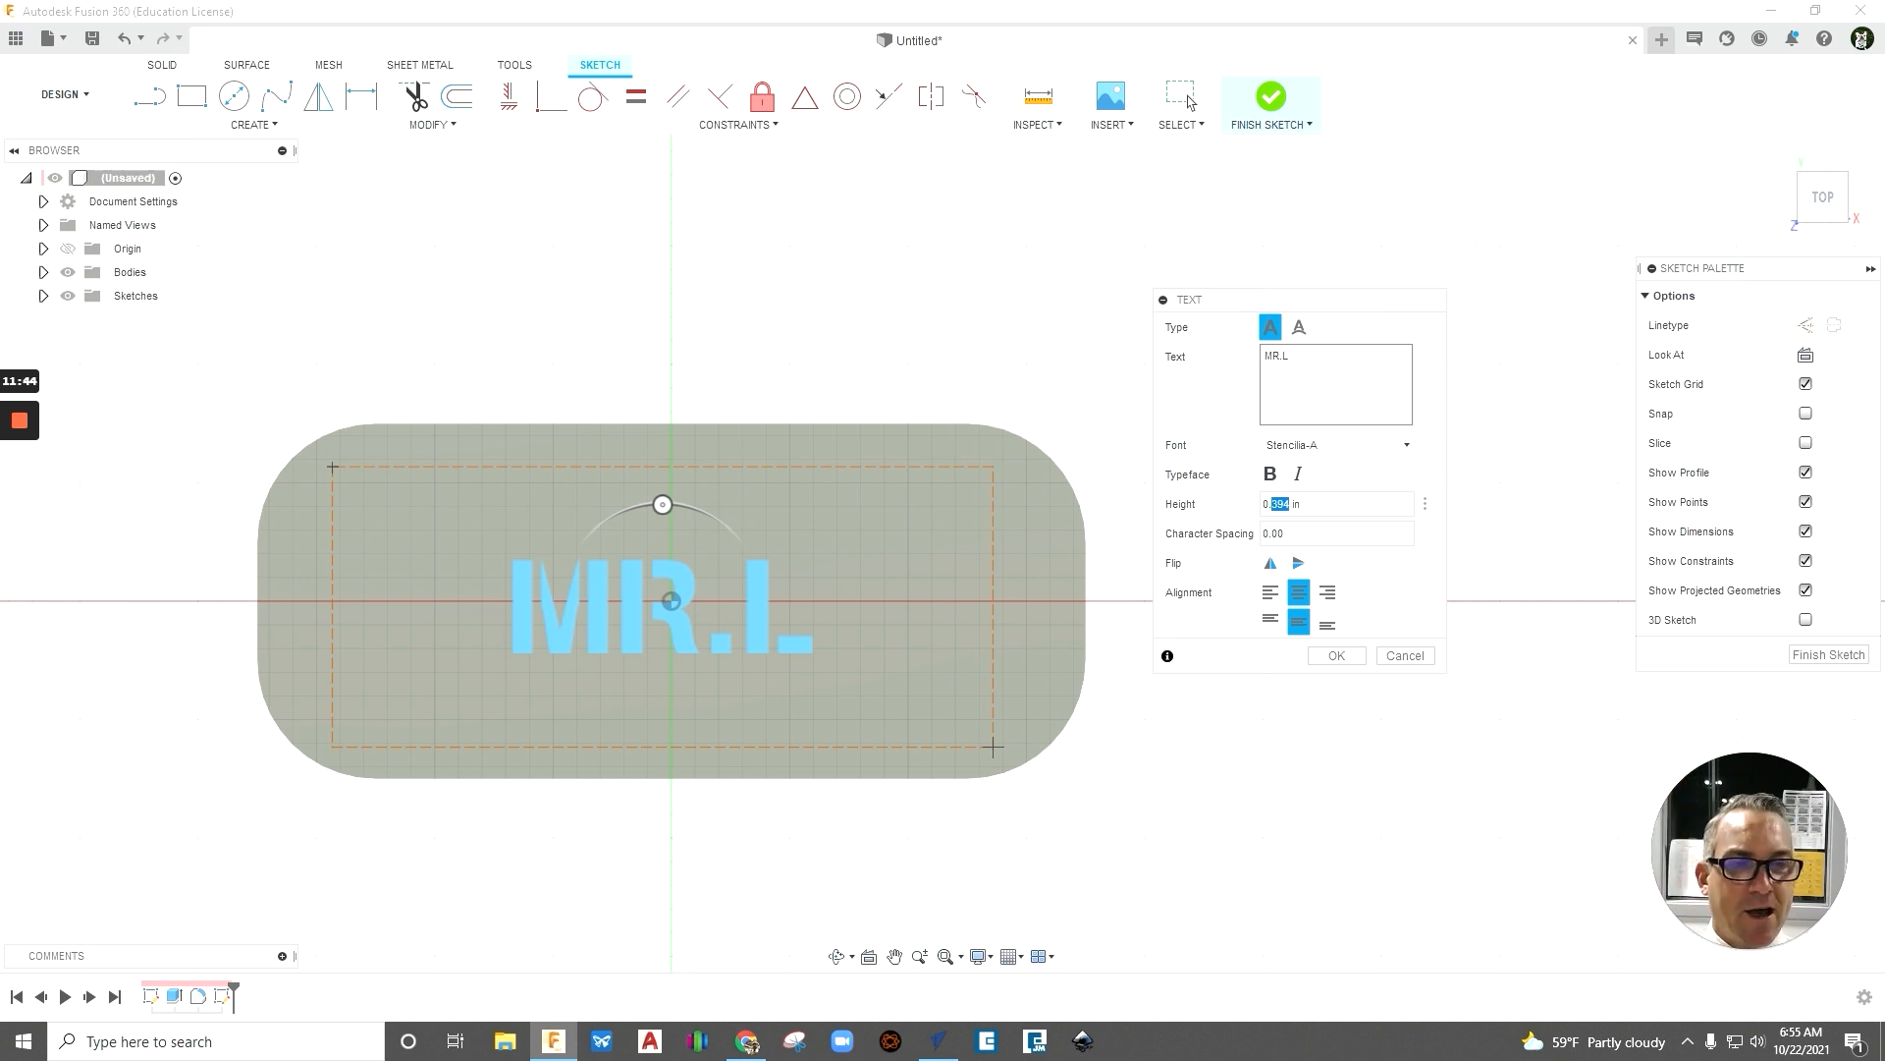
pyautogui.write('.75')
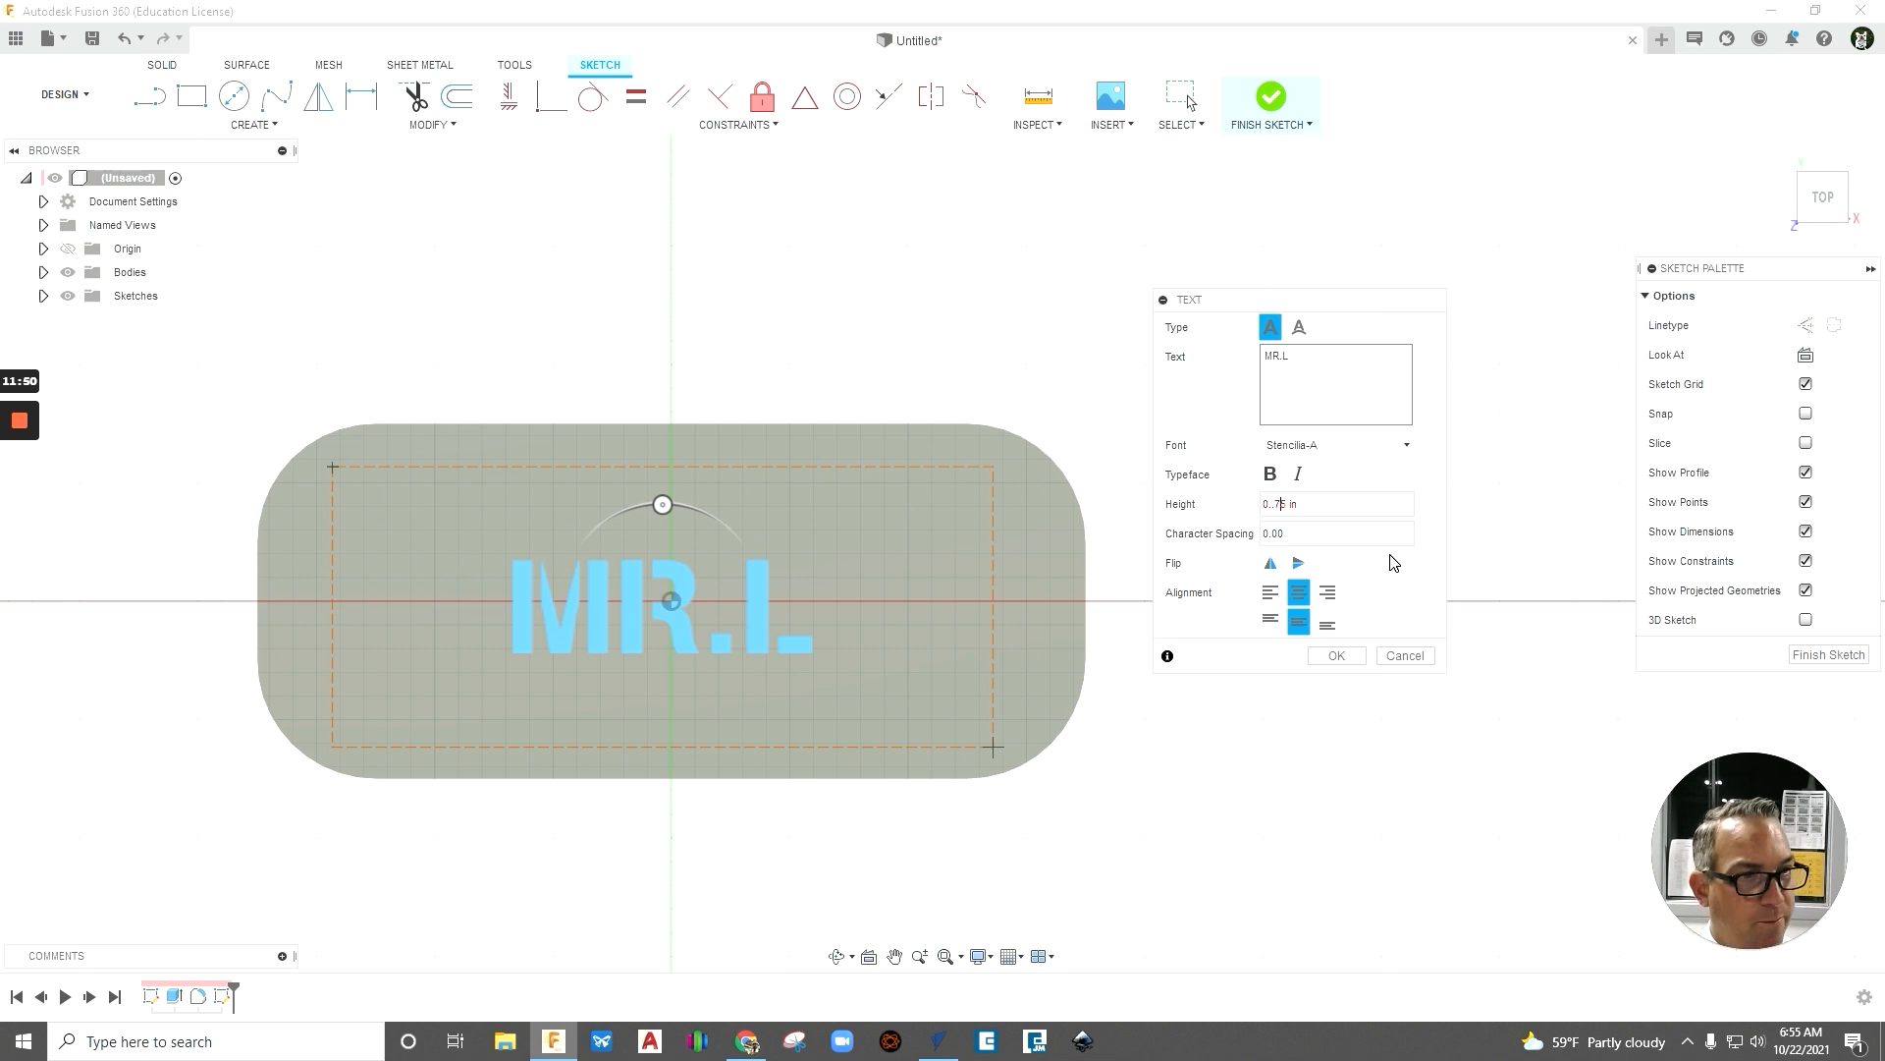
pyautogui.press('BackSpace')
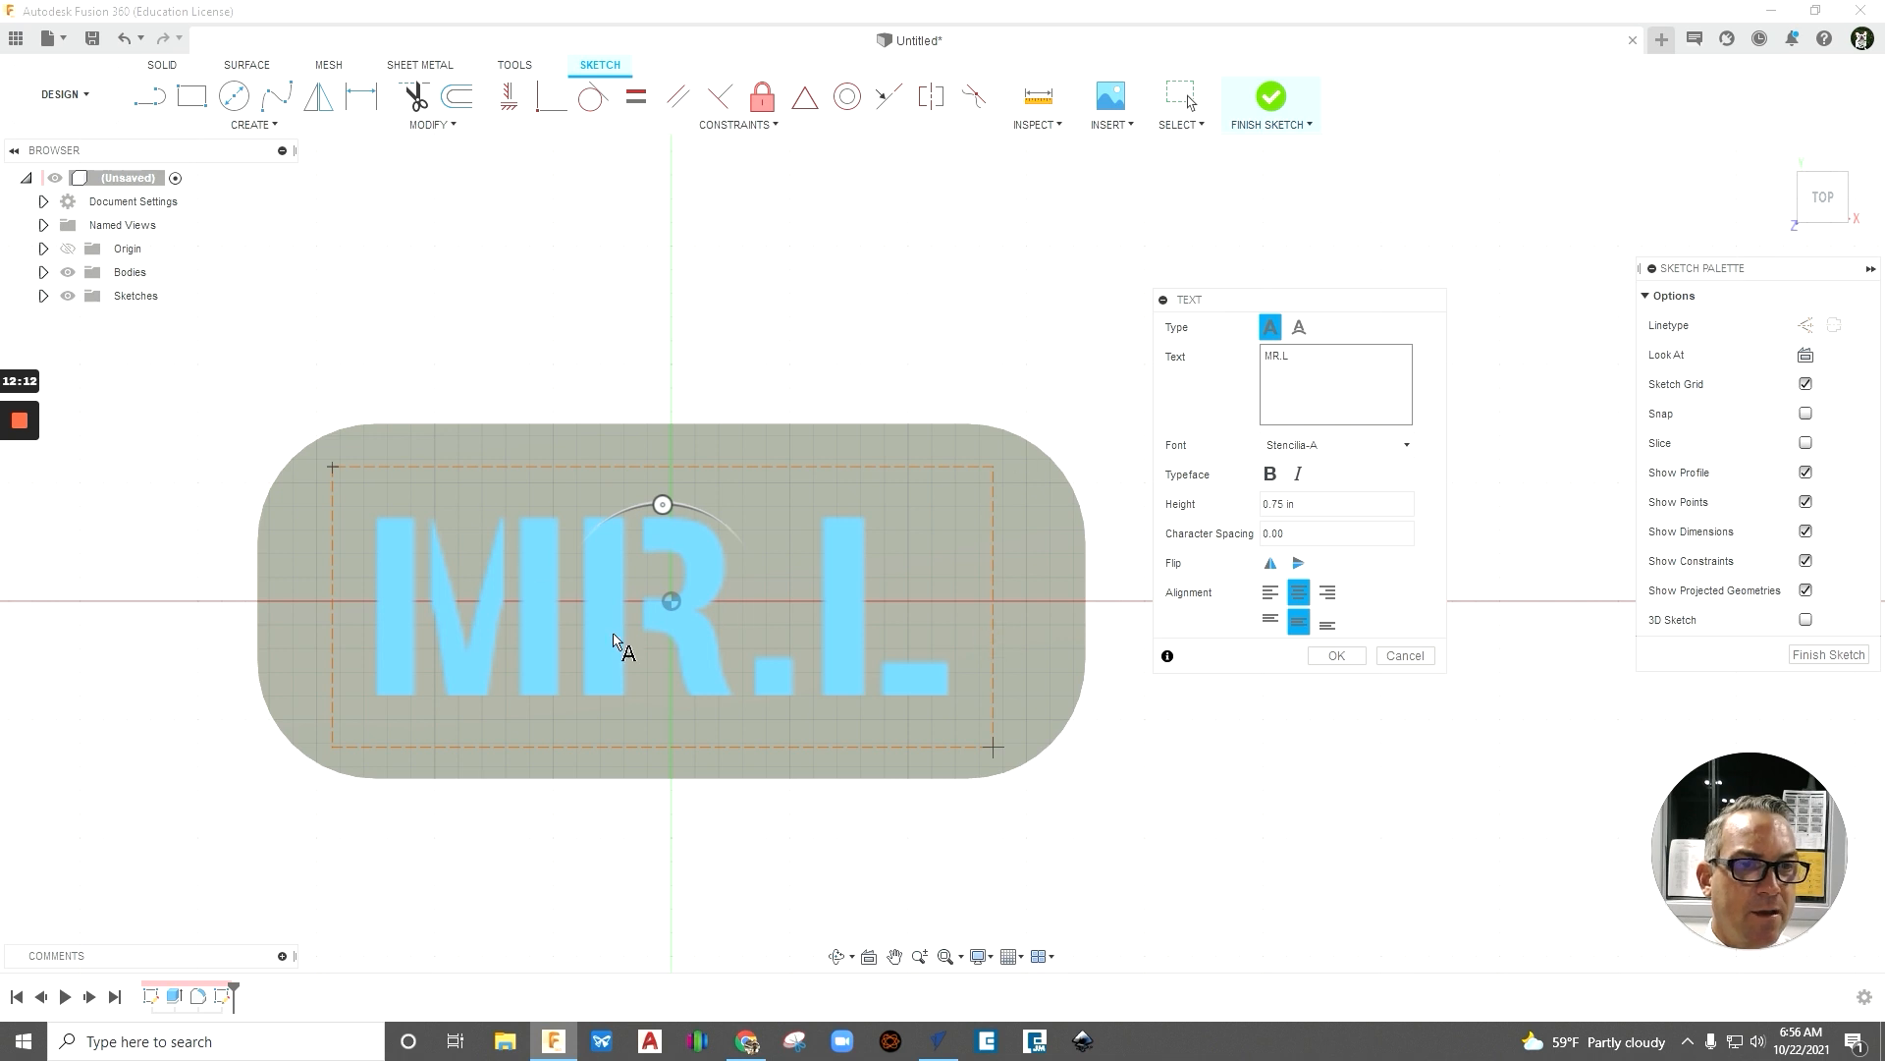
pyautogui.click(1352, 661)
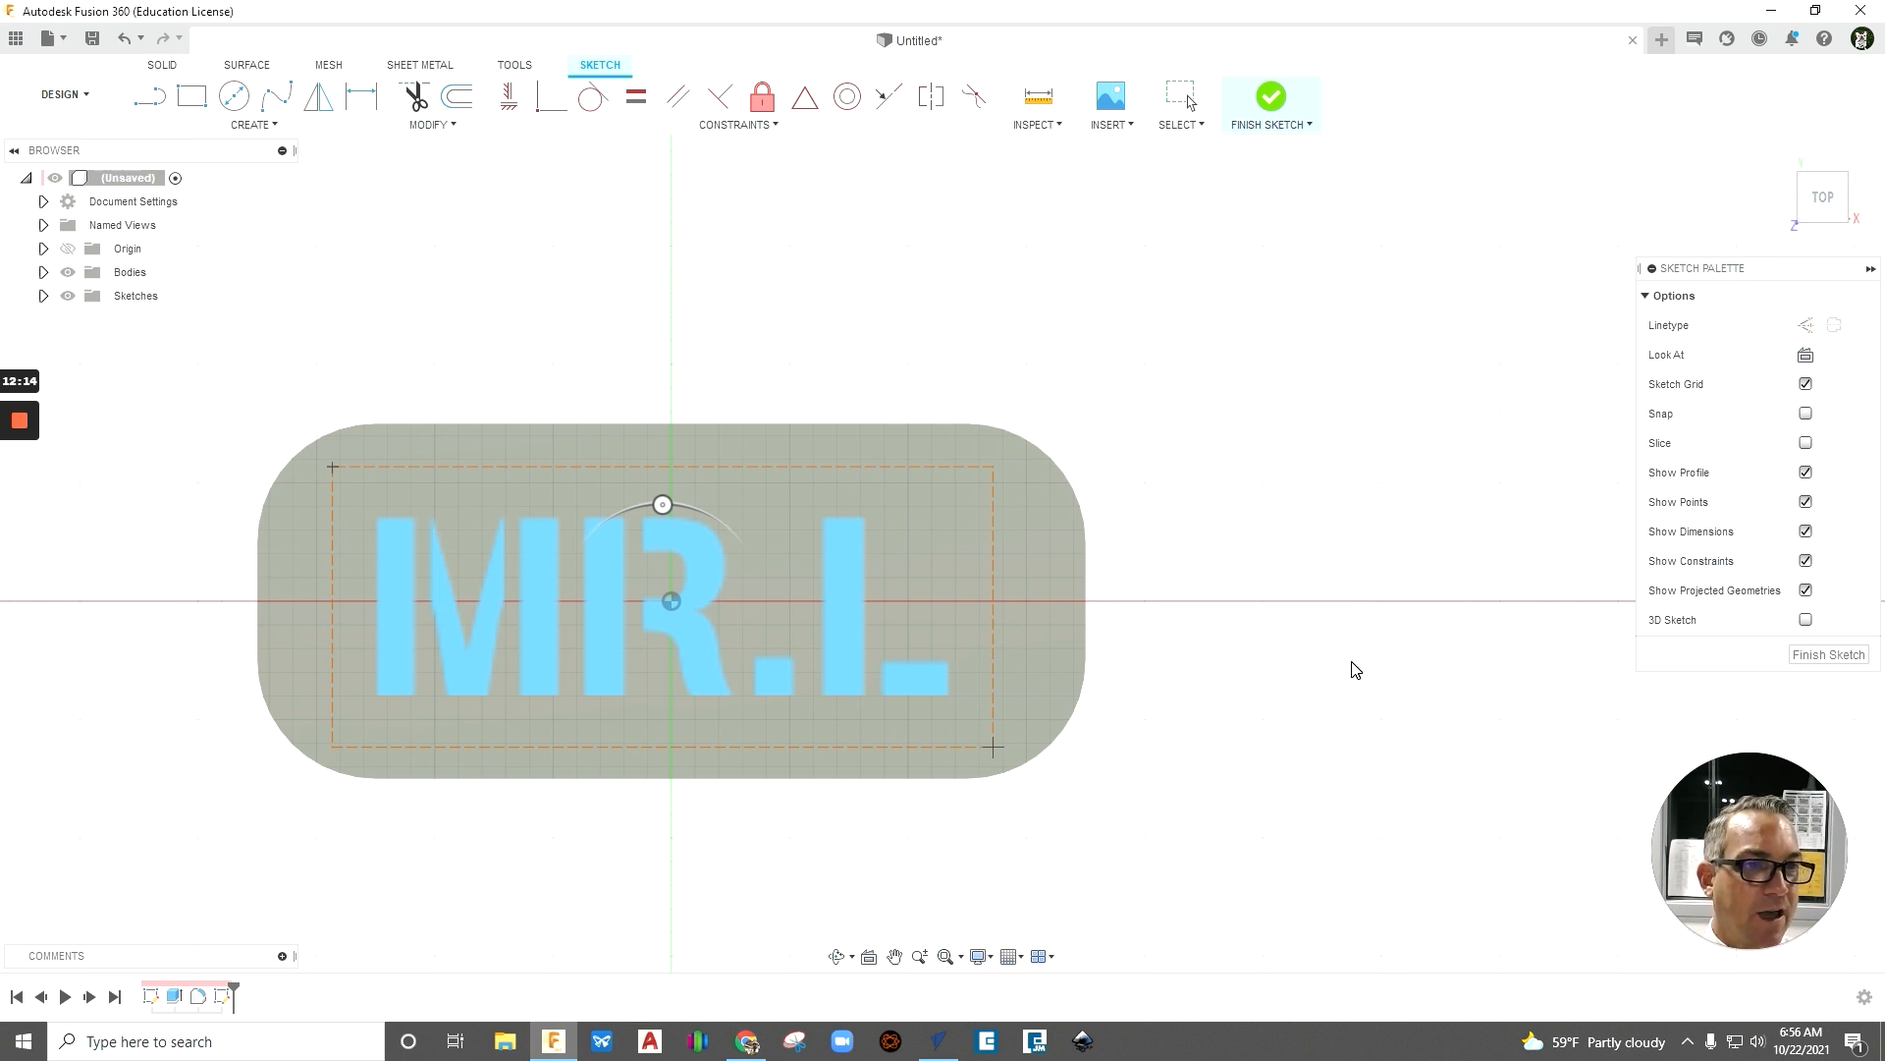
pyautogui.press('Escape')
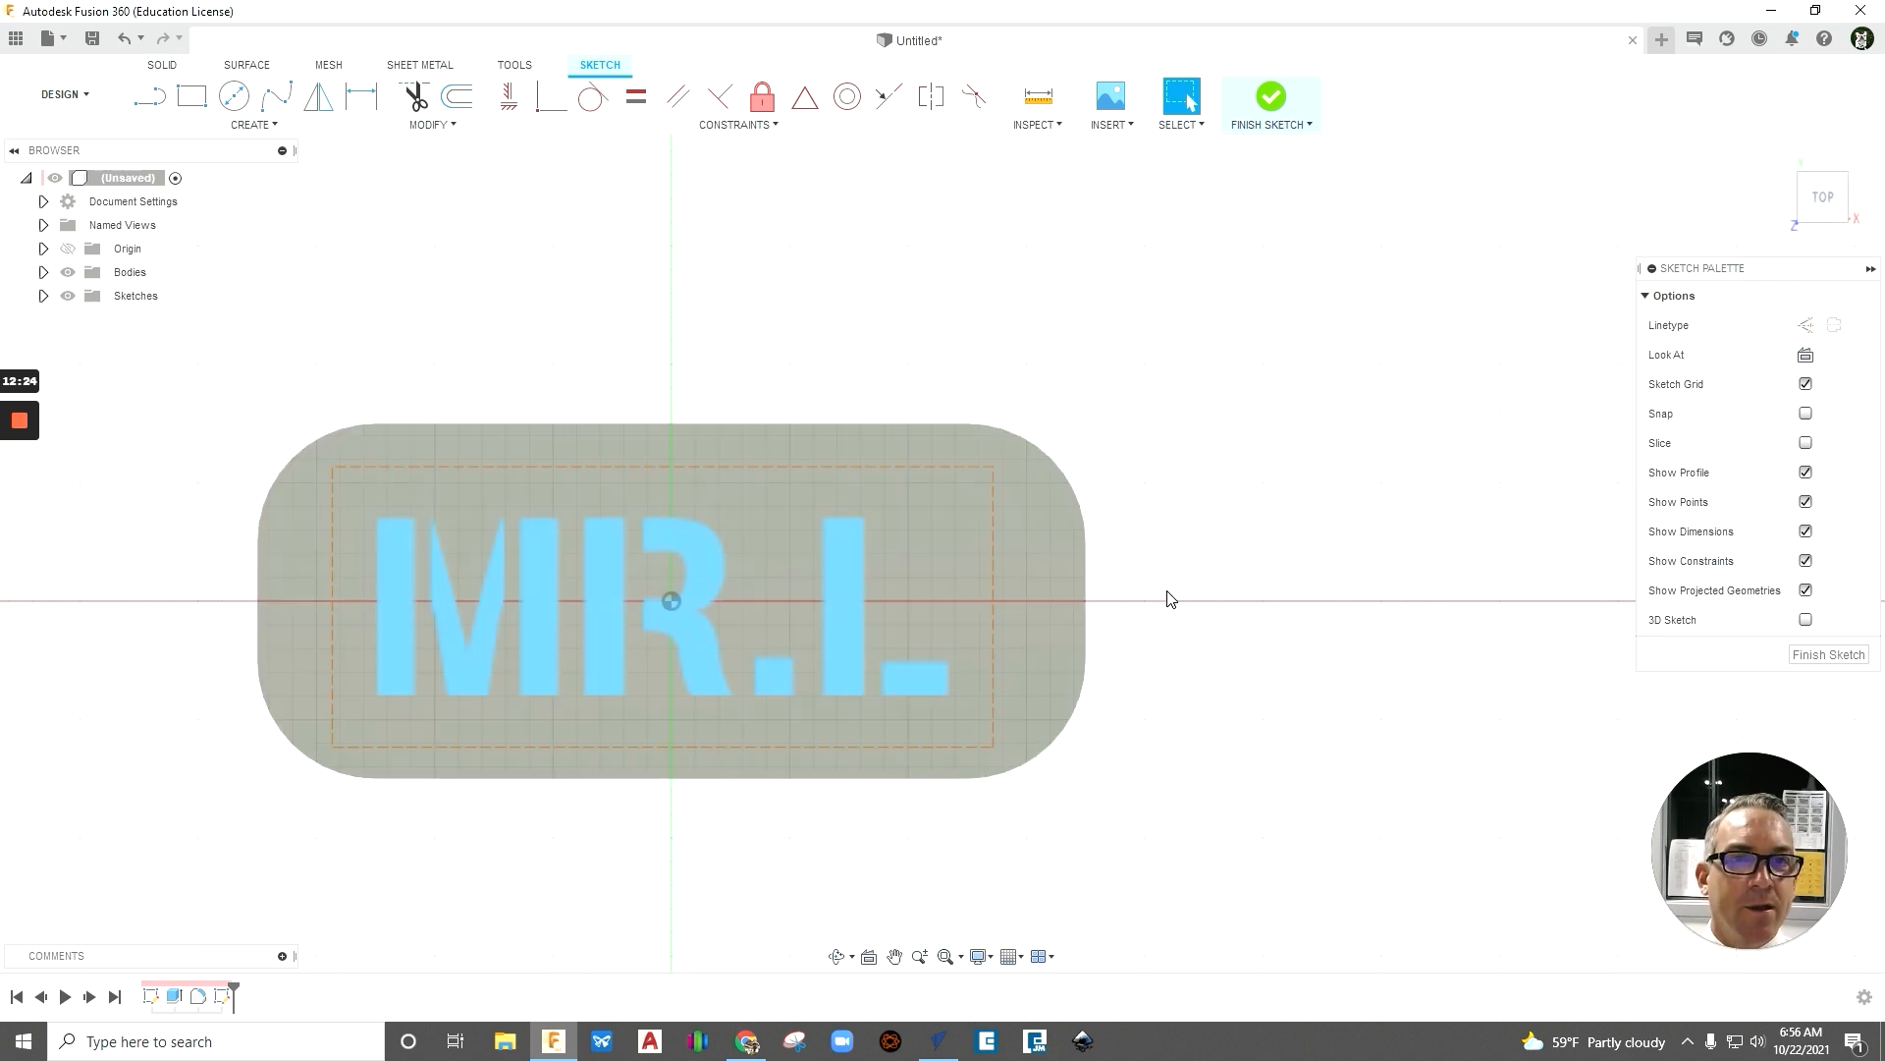
# - Sketch a center-diameter circle with a diameter of 0.25 in near the plate's upper-right corner, beside the text
pyautogui.click(262, 127)
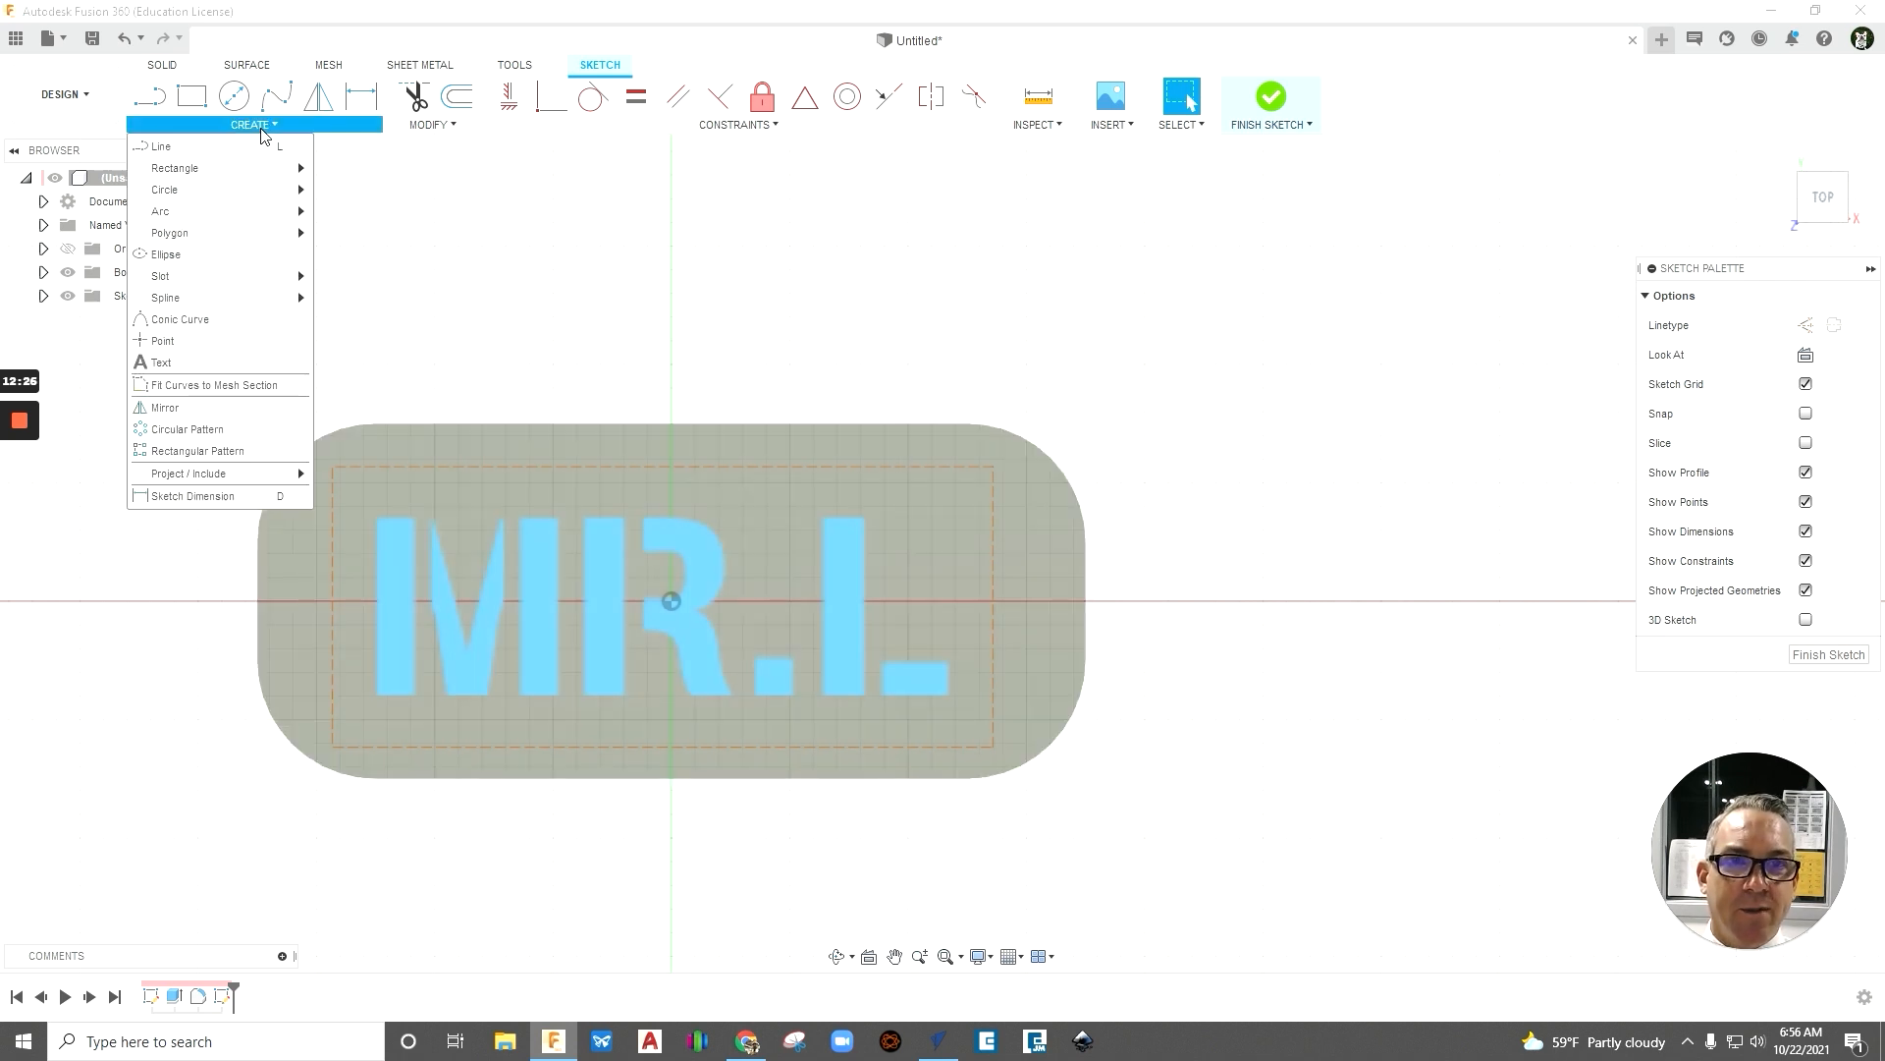
pyautogui.moveTo(249, 196)
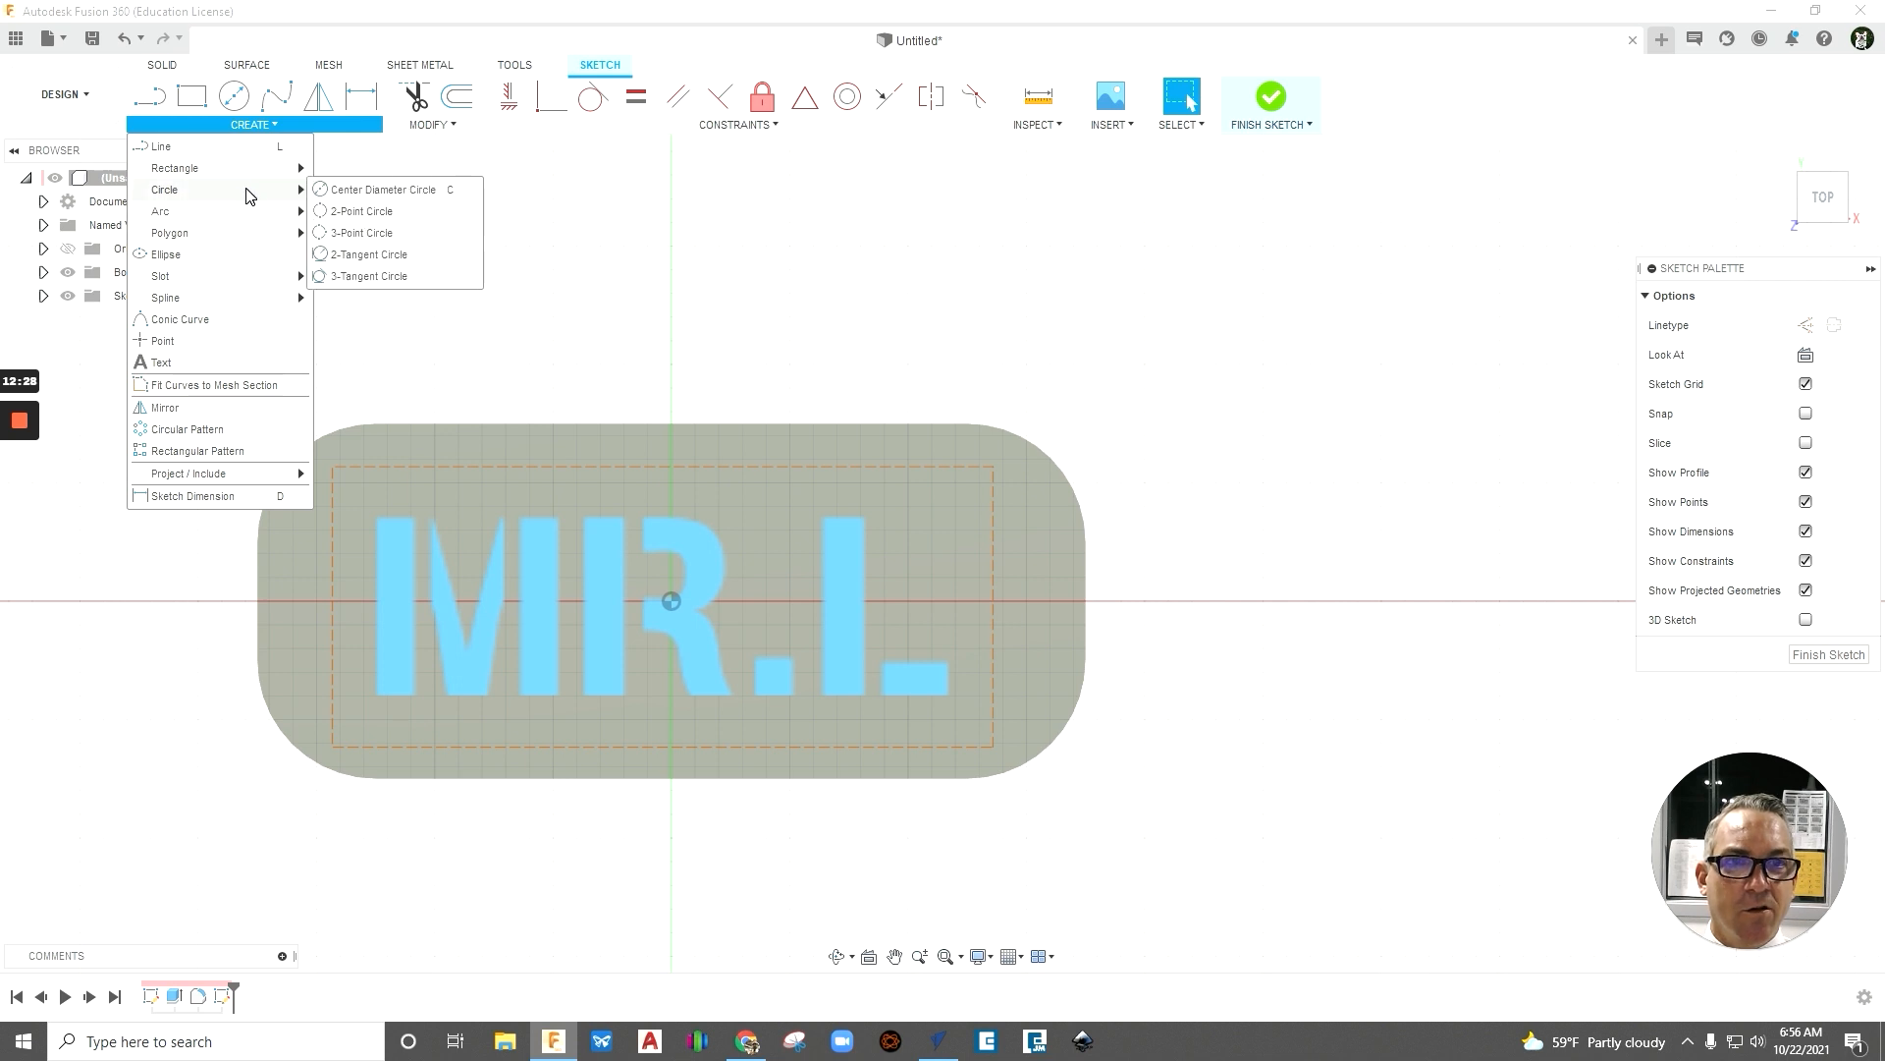
pyautogui.click(361, 191)
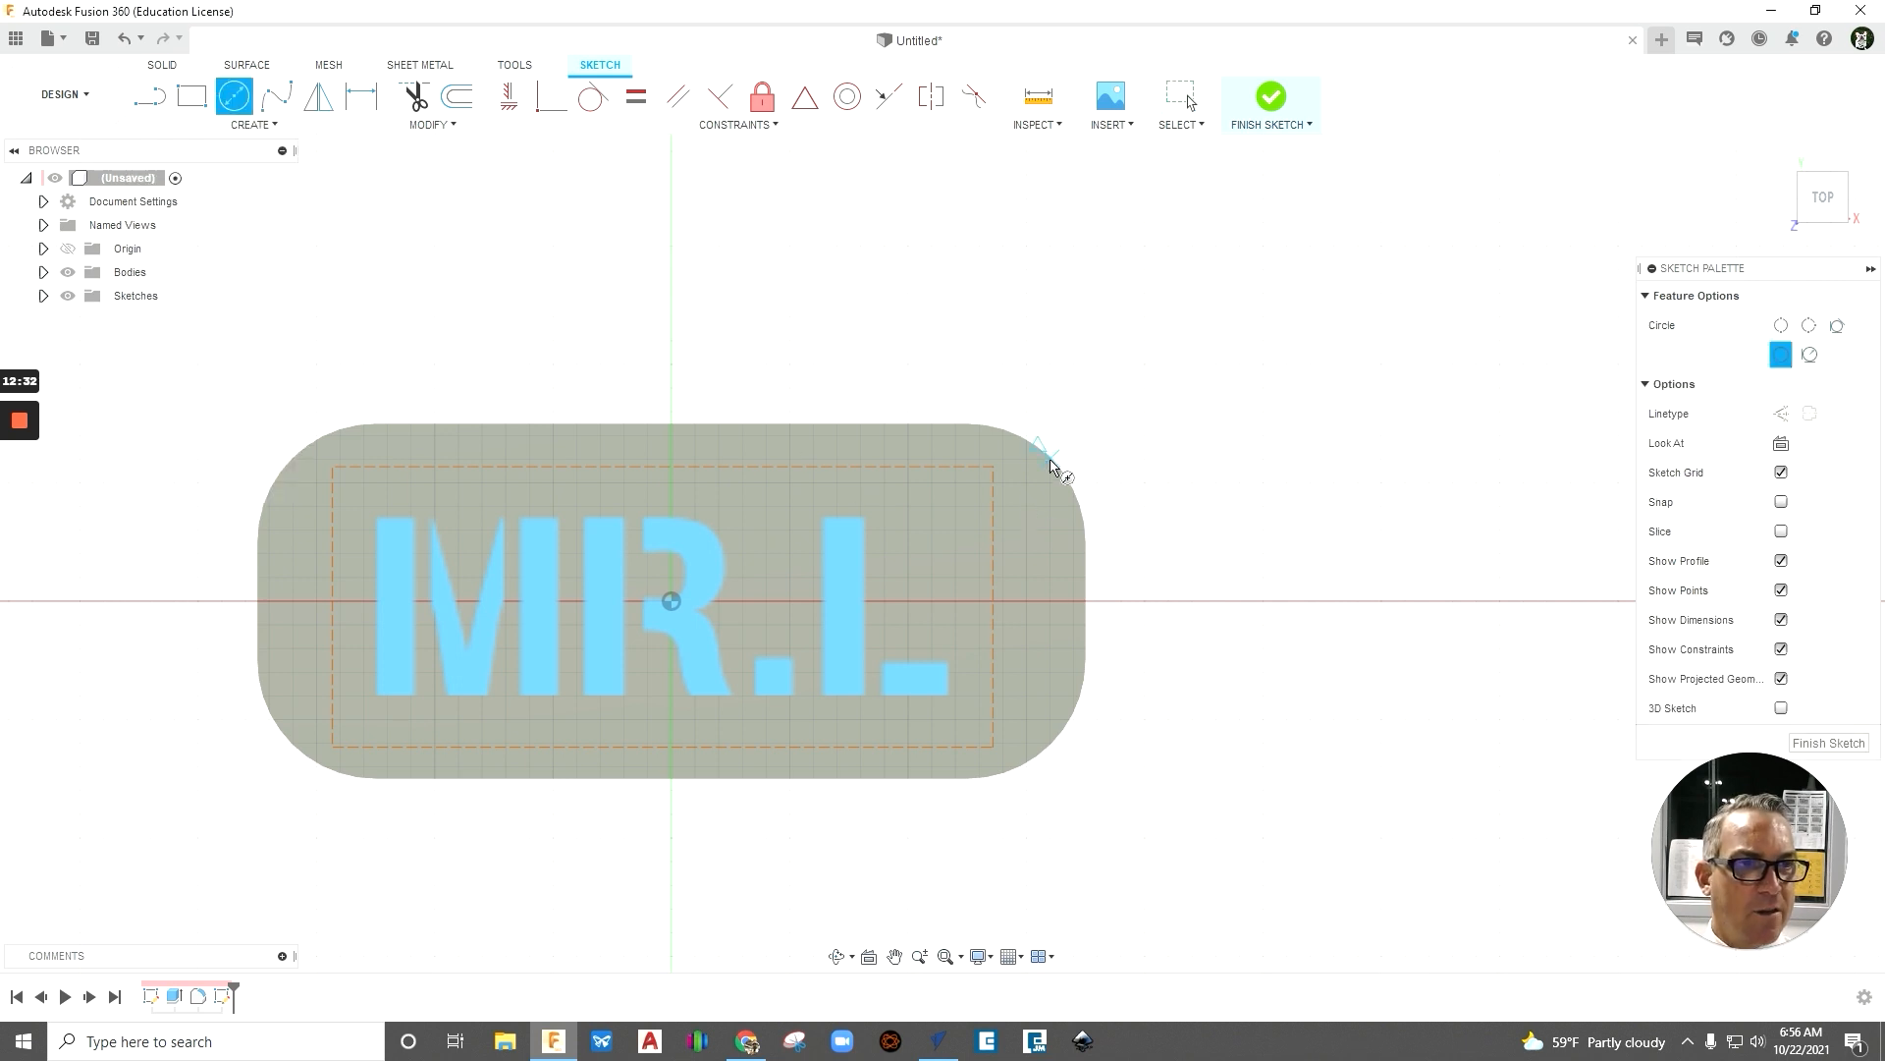
pyautogui.scroll(-2, 1087, 513)
pyautogui.scroll(4, 1087, 522)
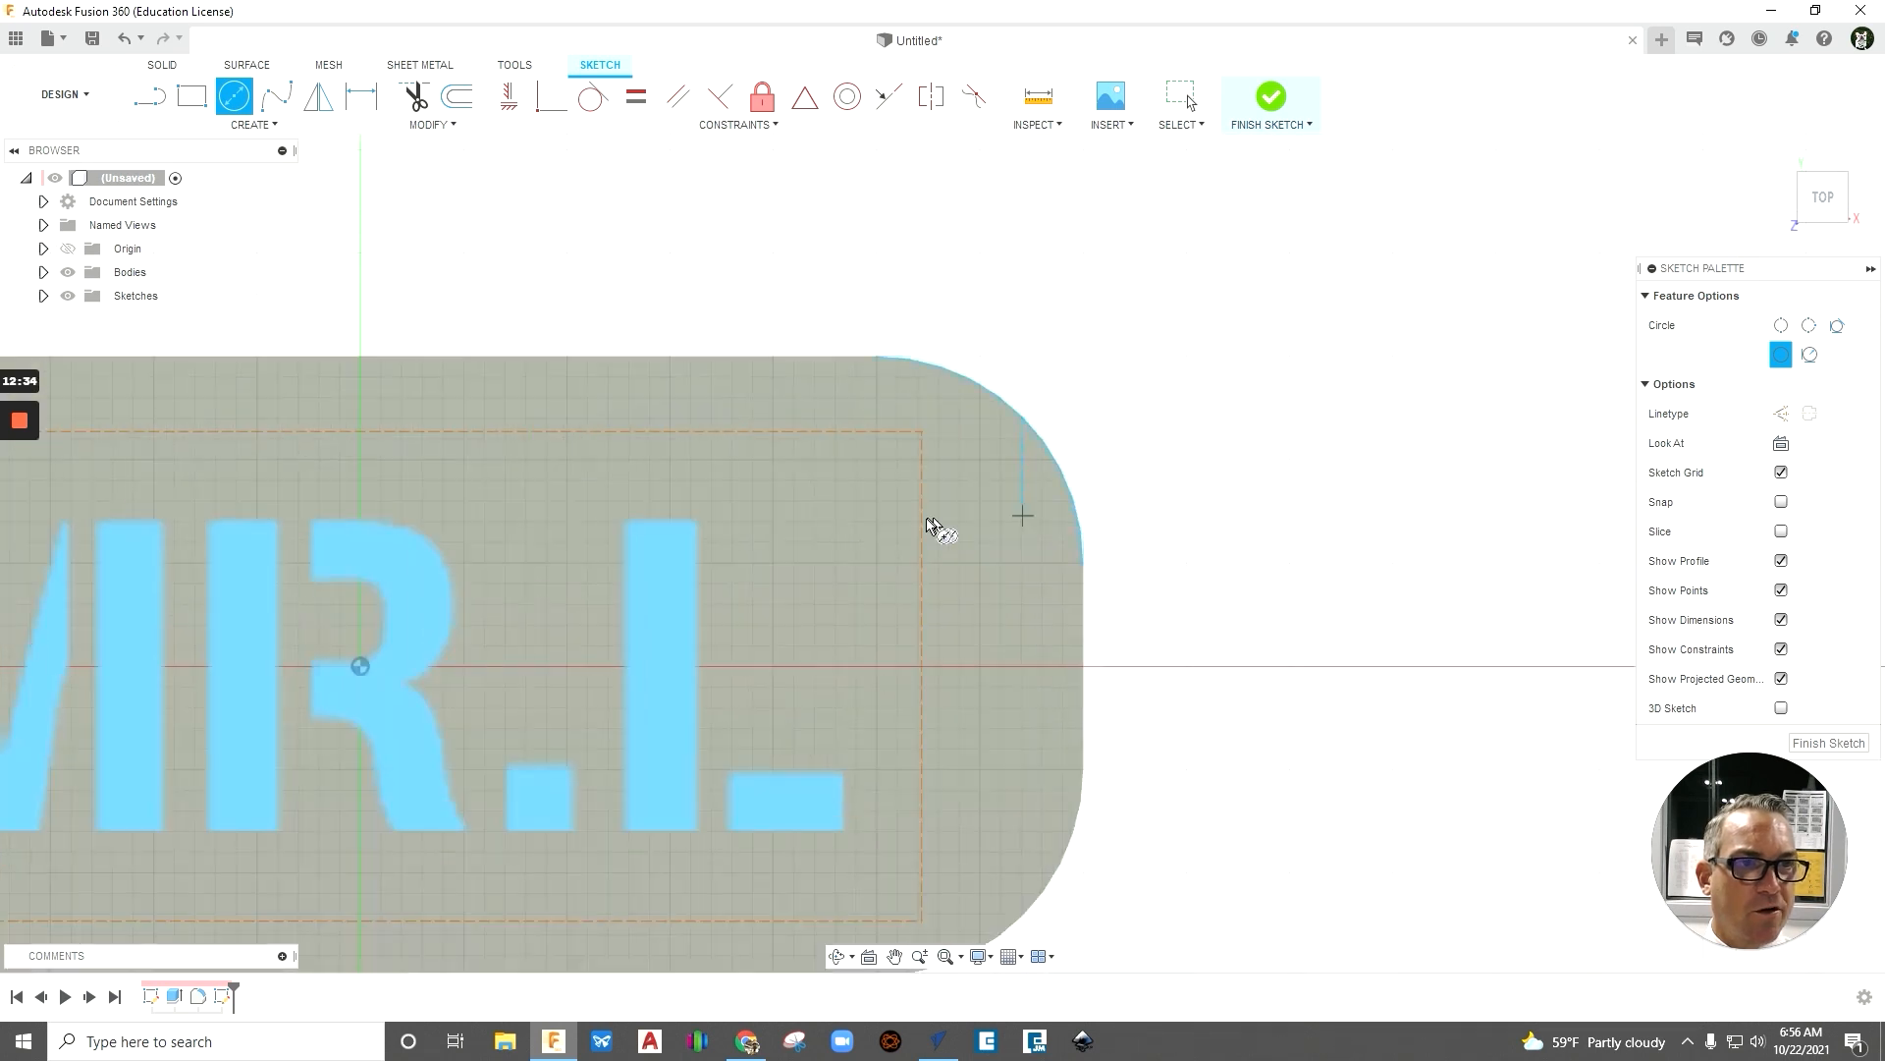
pyautogui.click(862, 524)
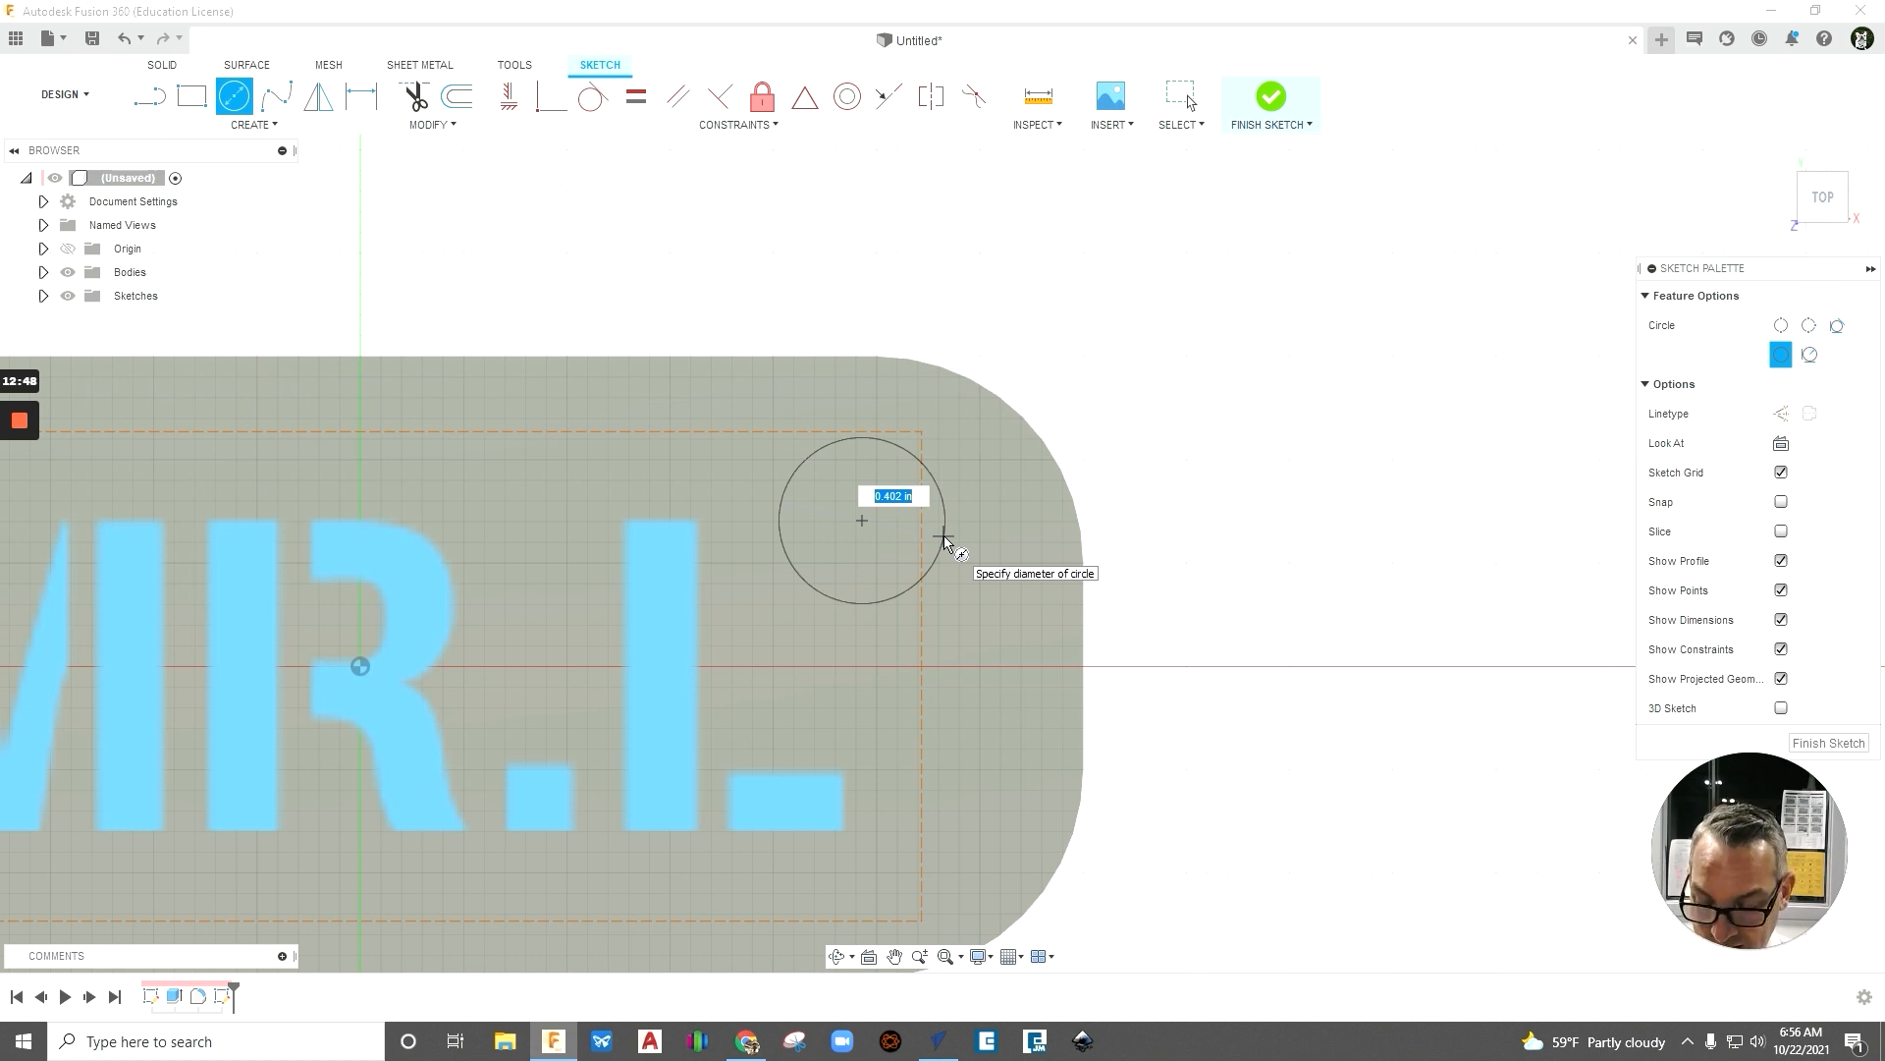
pyautogui.write('.25')
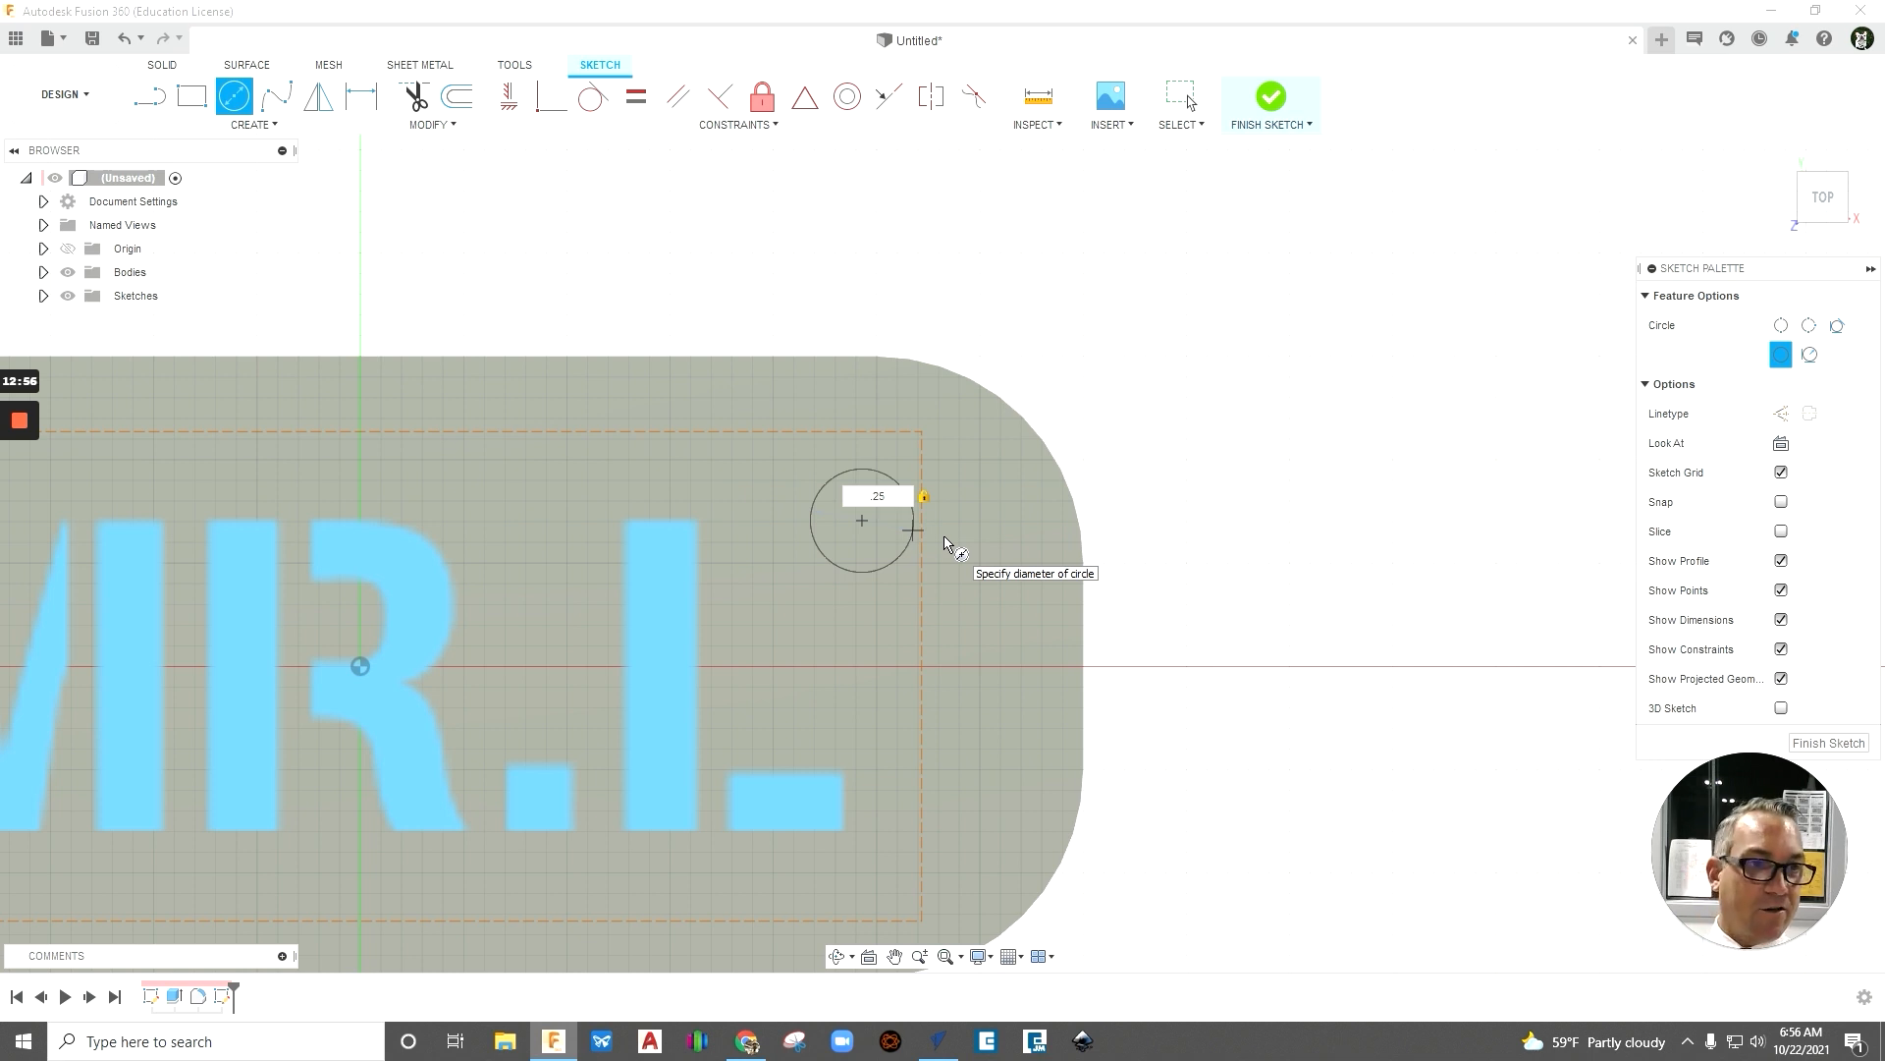
pyautogui.press('Return')
pyautogui.press('Escape')
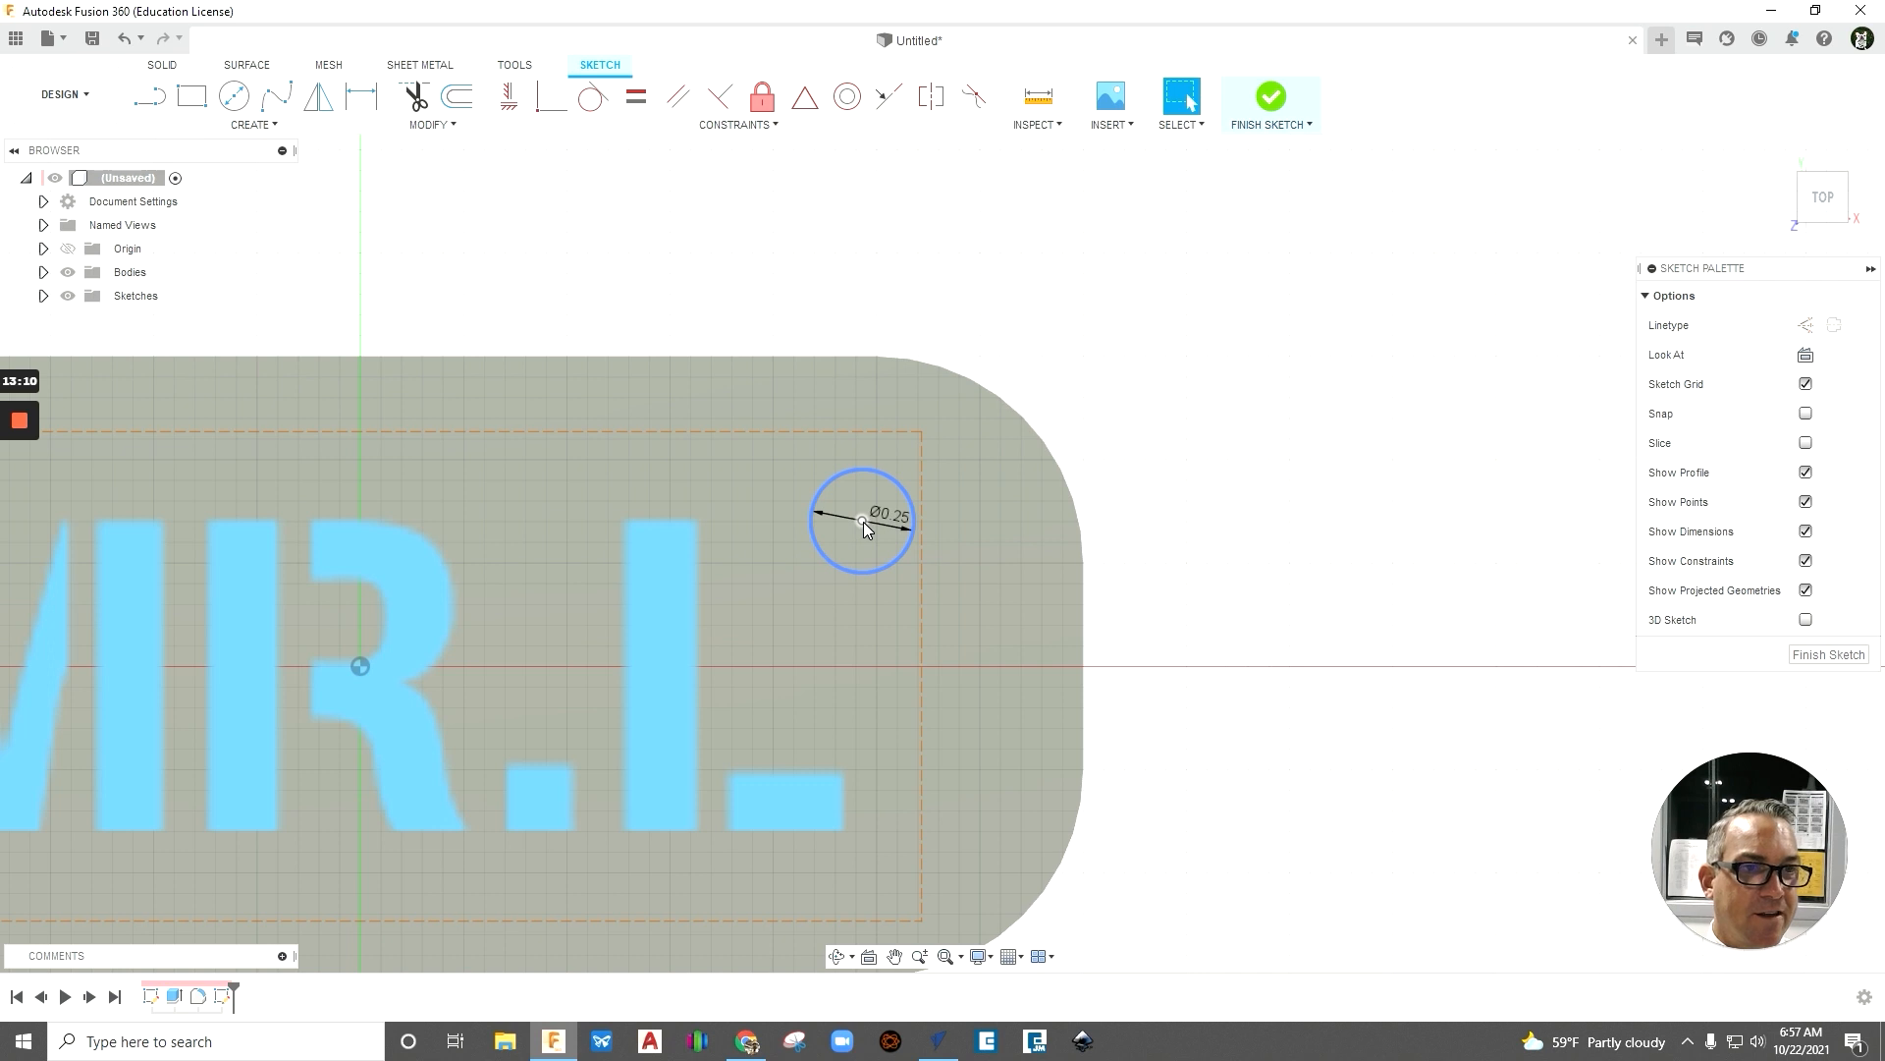
# - Move the 0.25 in circle closer to the plate's upper-right corner, to about X 1.43, Y 0.38 in, and finish the sketch
pyautogui.click(863, 521)
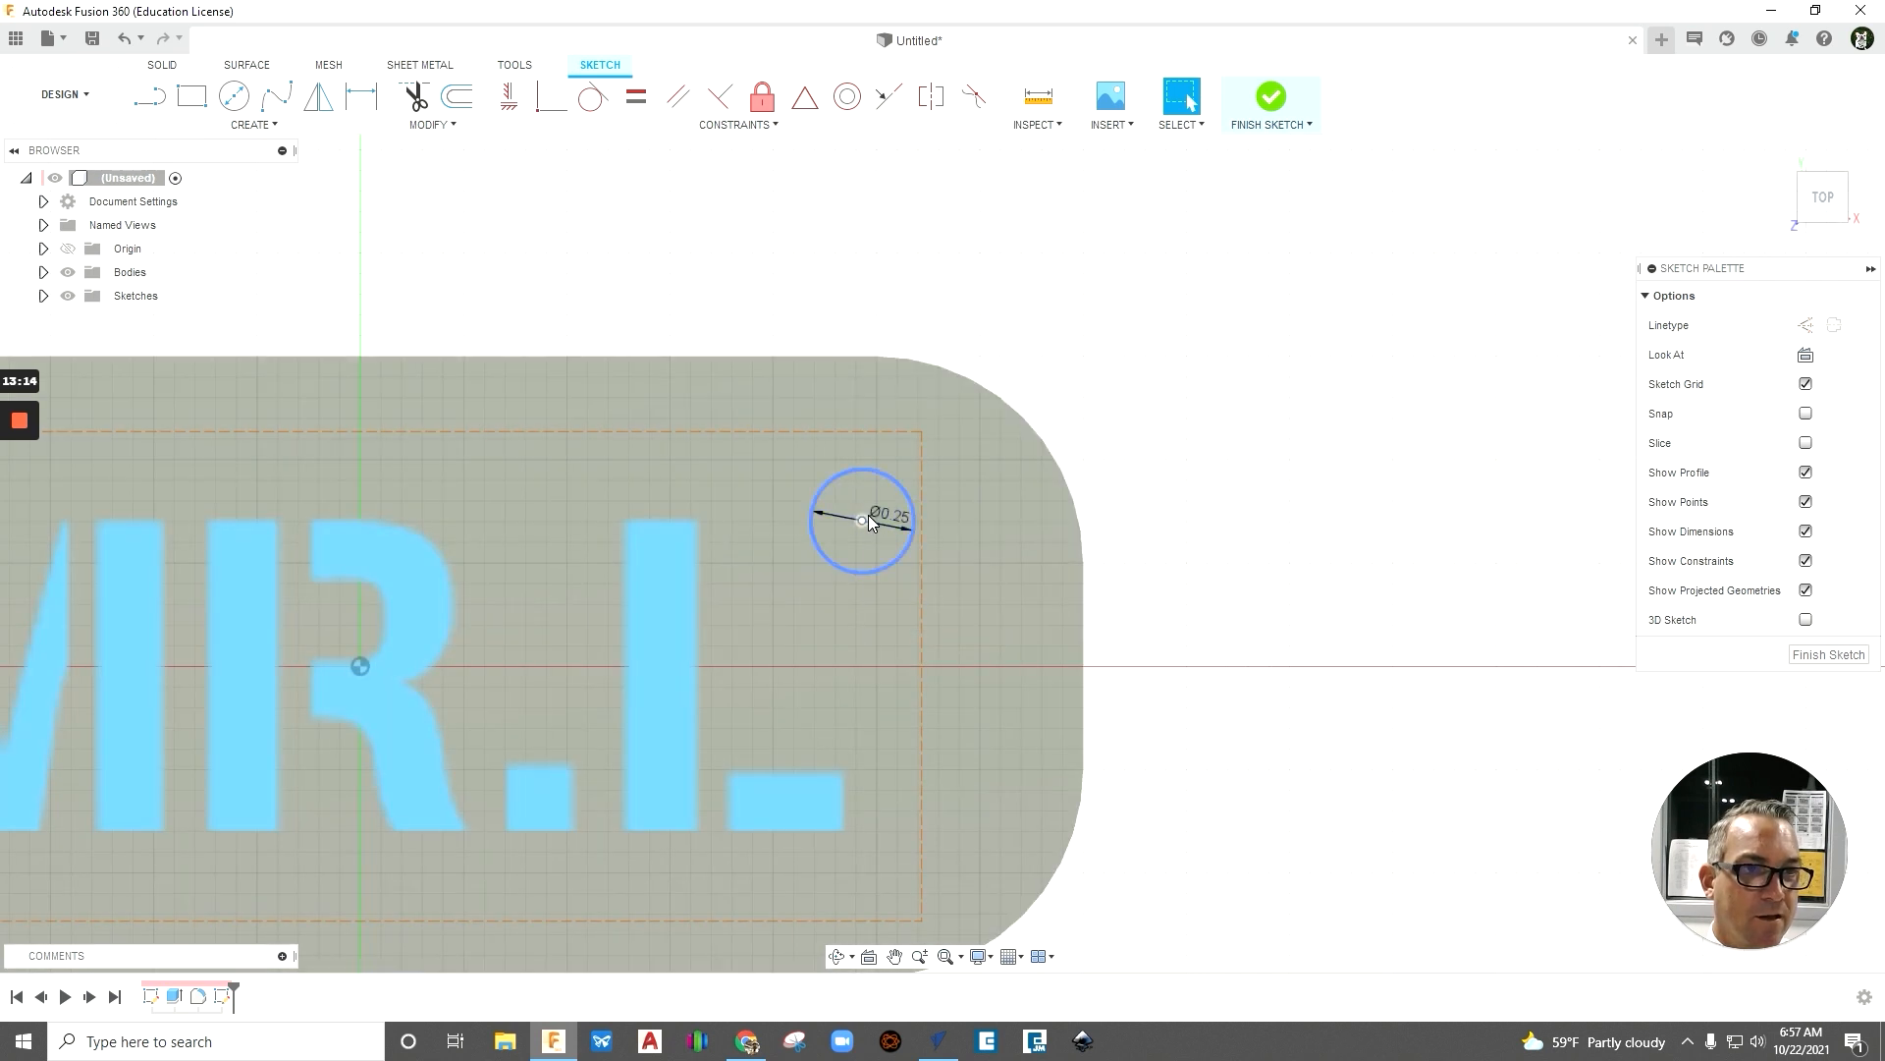
pyautogui.moveTo(863, 524)
pyautogui.mouseDown()
pyautogui.moveTo(976, 551)
pyautogui.moveTo(884, 589)
pyautogui.moveTo(849, 475)
pyautogui.moveTo(968, 524)
pyautogui.moveTo(950, 509)
pyautogui.mouseUp()
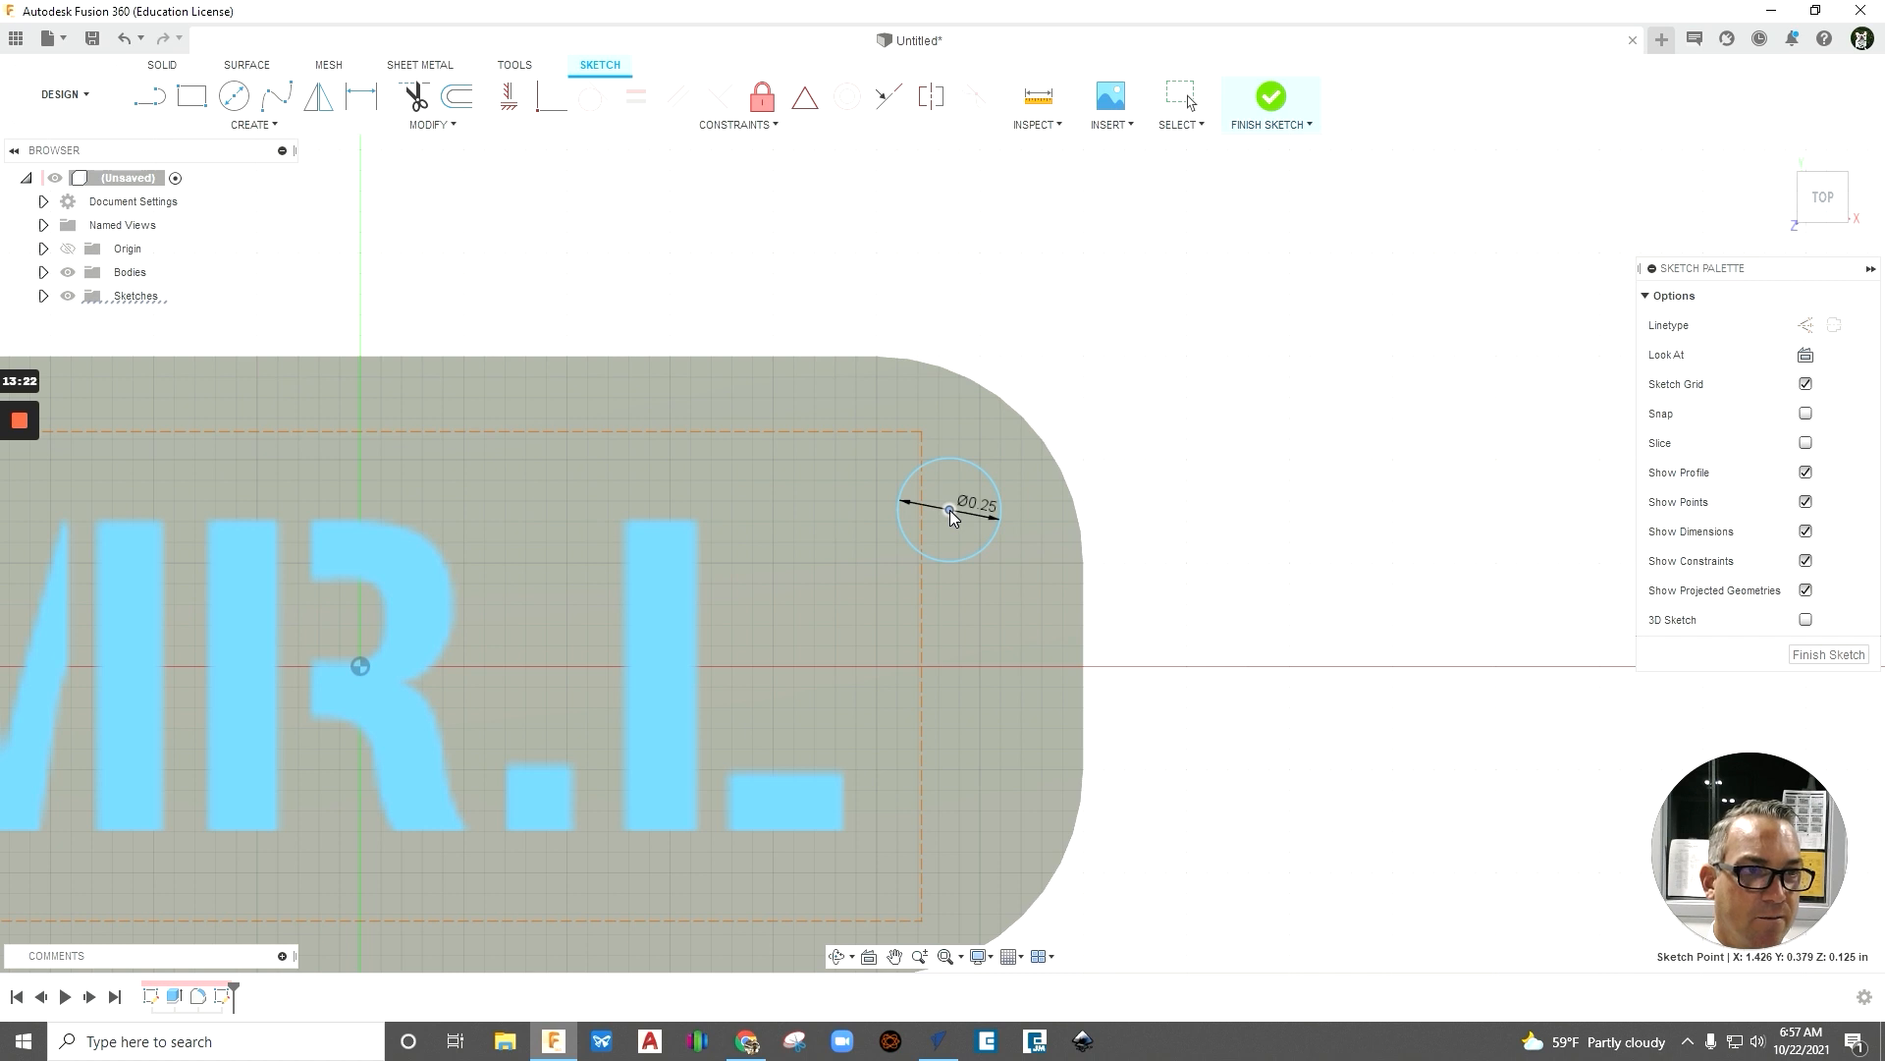
pyautogui.moveTo(951, 510); pyautogui.dragTo(951, 510)
pyautogui.scroll(2, 1192, 505)
pyautogui.scroll(-3, 1194, 508)
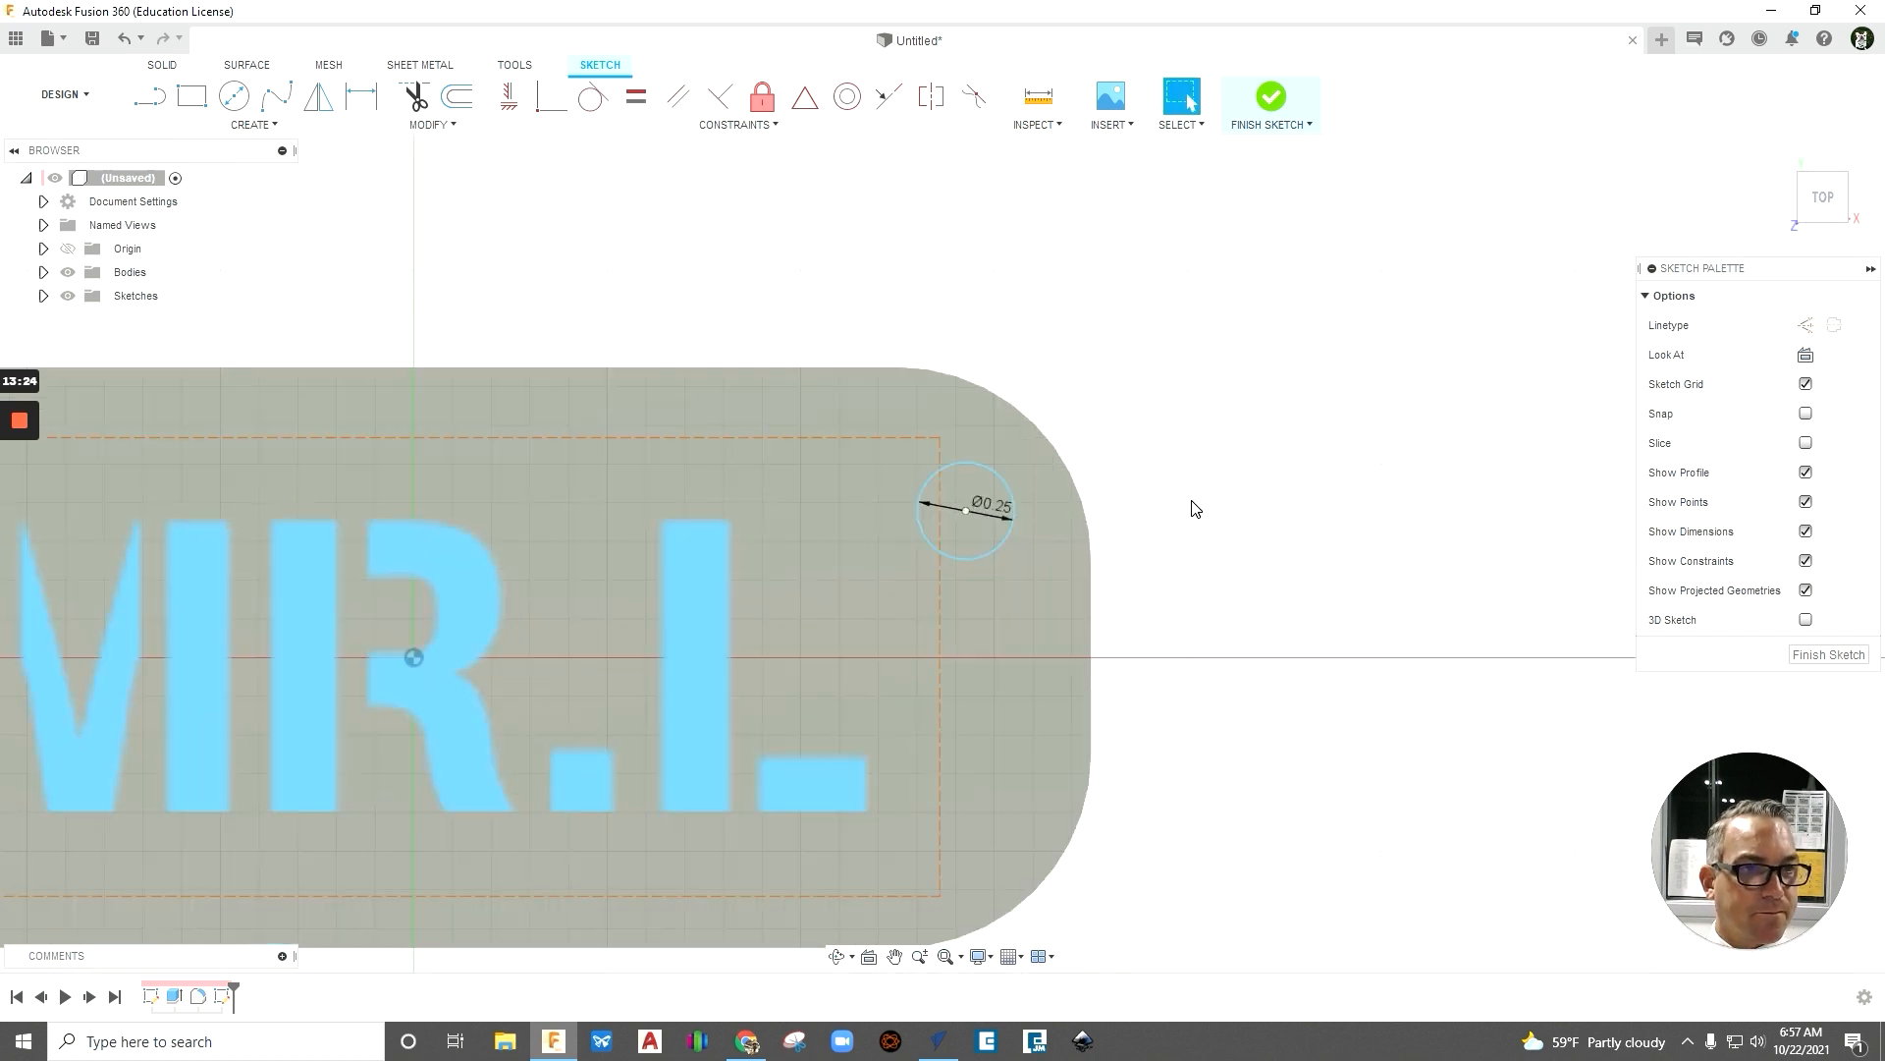
pyautogui.scroll(-1, 1191, 507)
pyautogui.scroll(-1, 1393, 787)
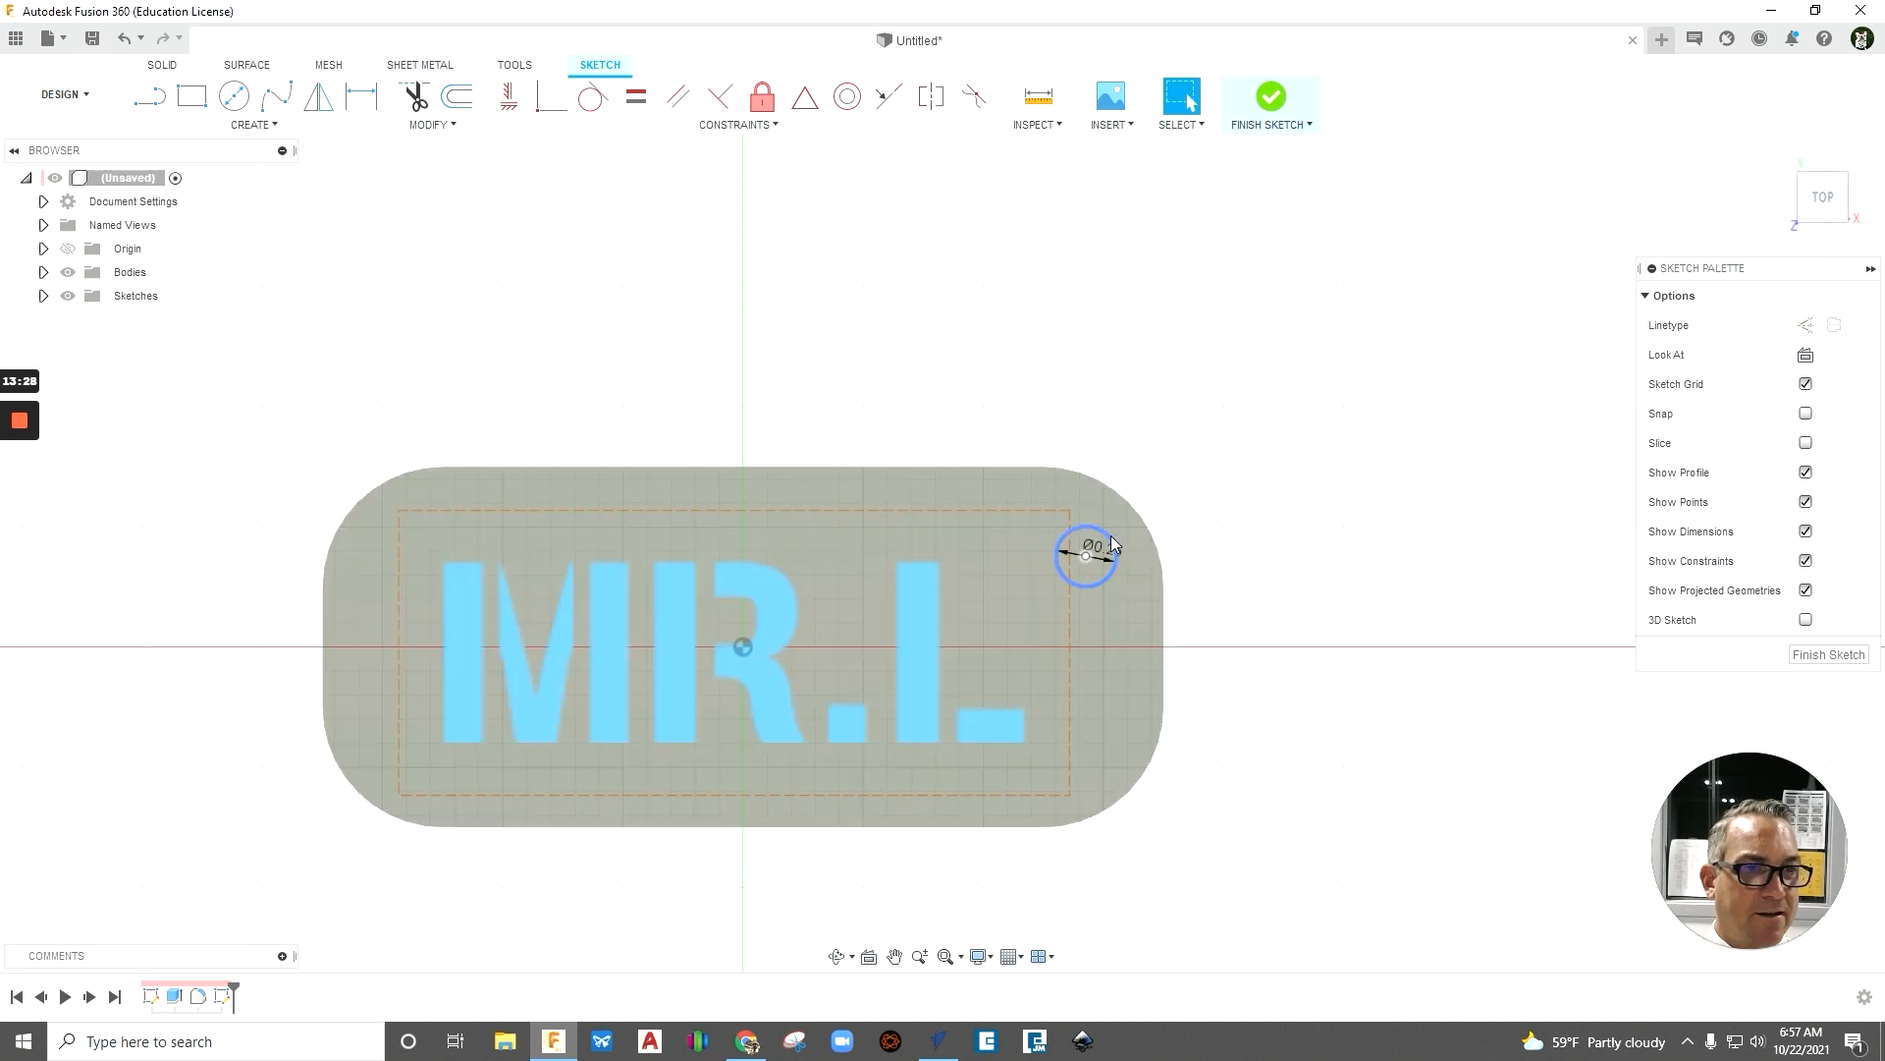
pyautogui.scroll(2, 1191, 584)
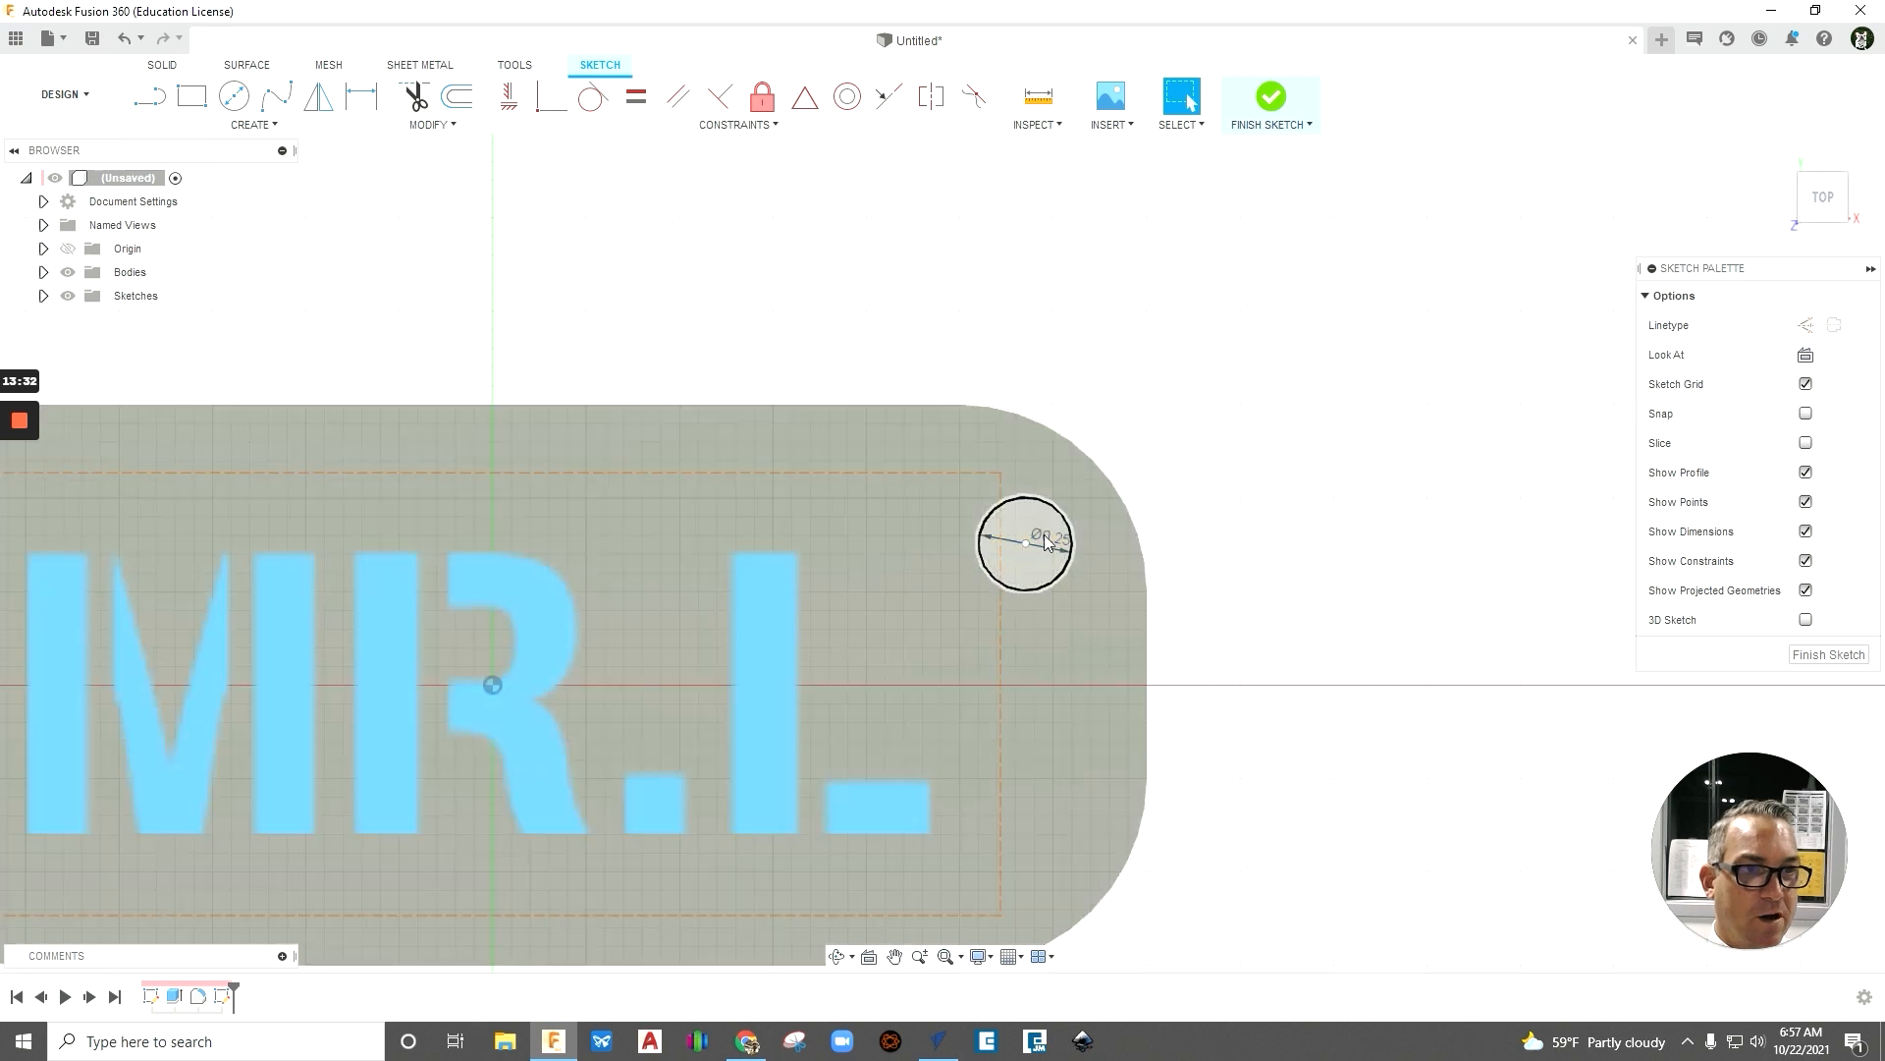
pyautogui.scroll(1, 1188, 496)
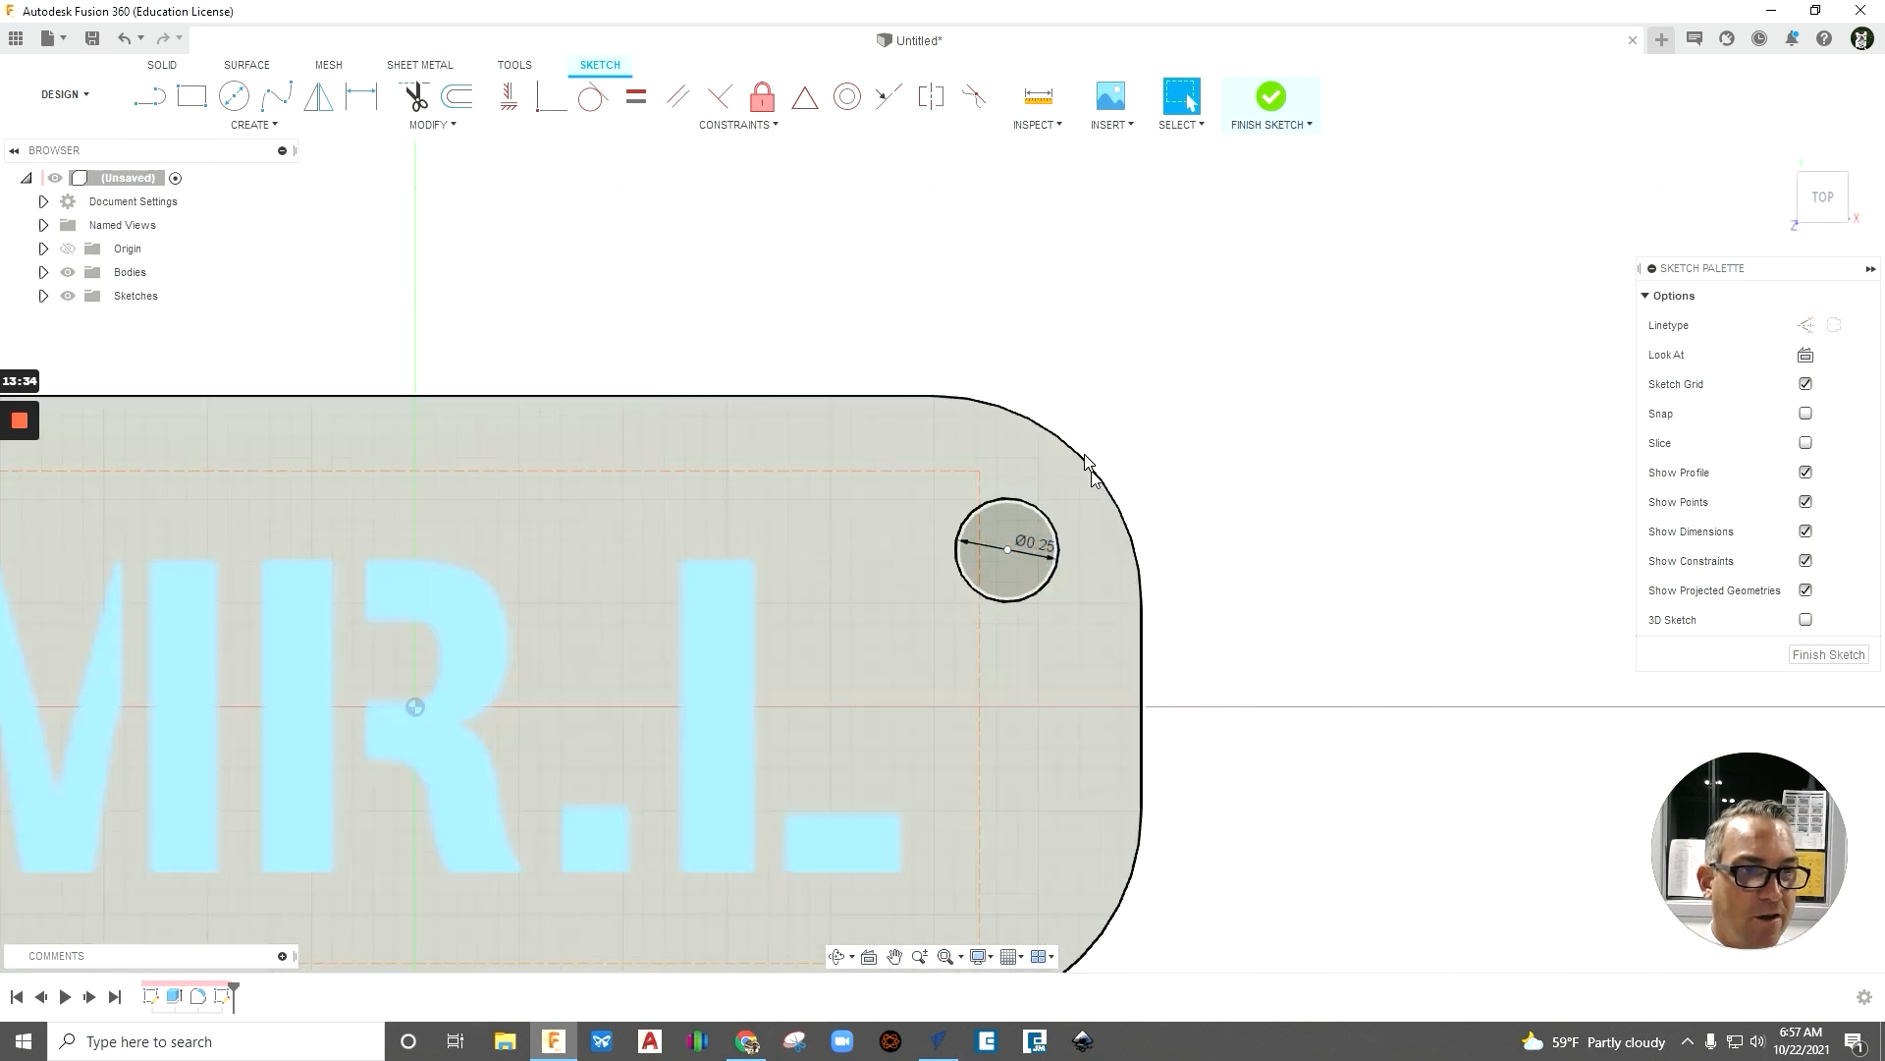
pyautogui.scroll(-3, 1158, 471)
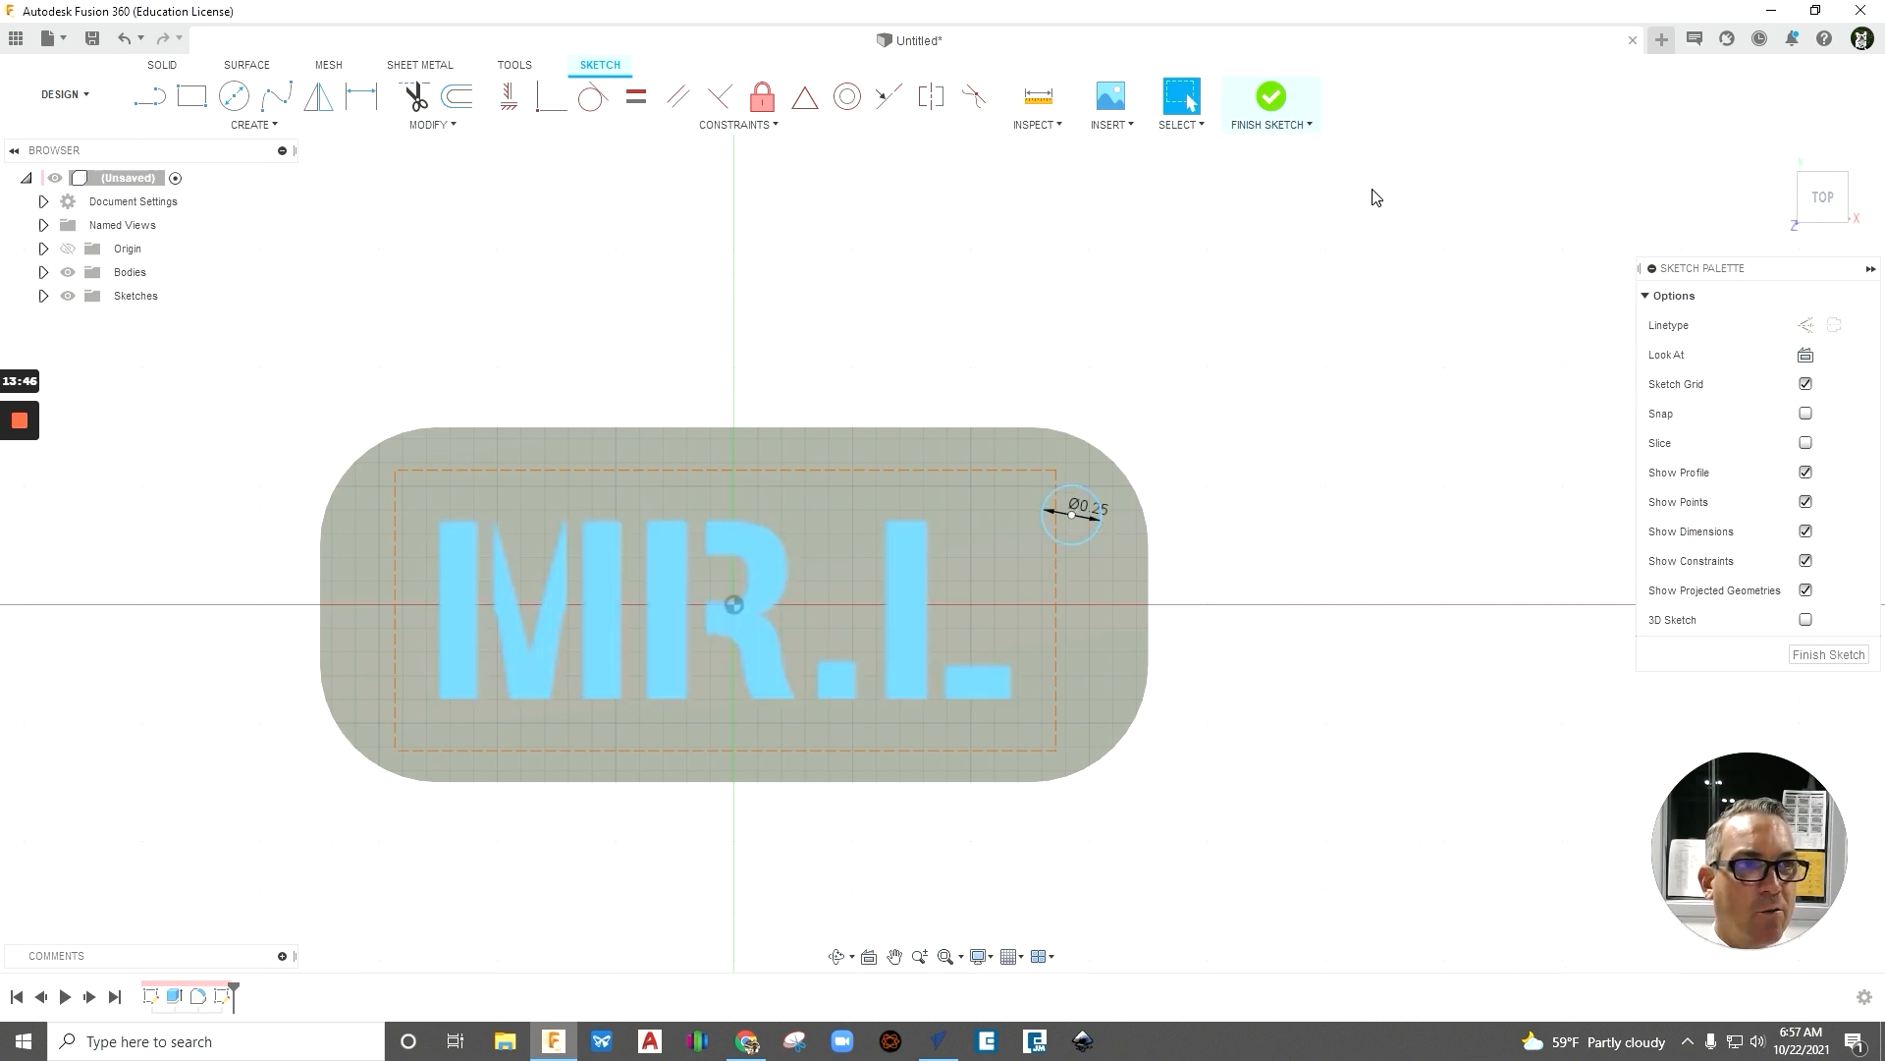
pyautogui.click(1271, 99)
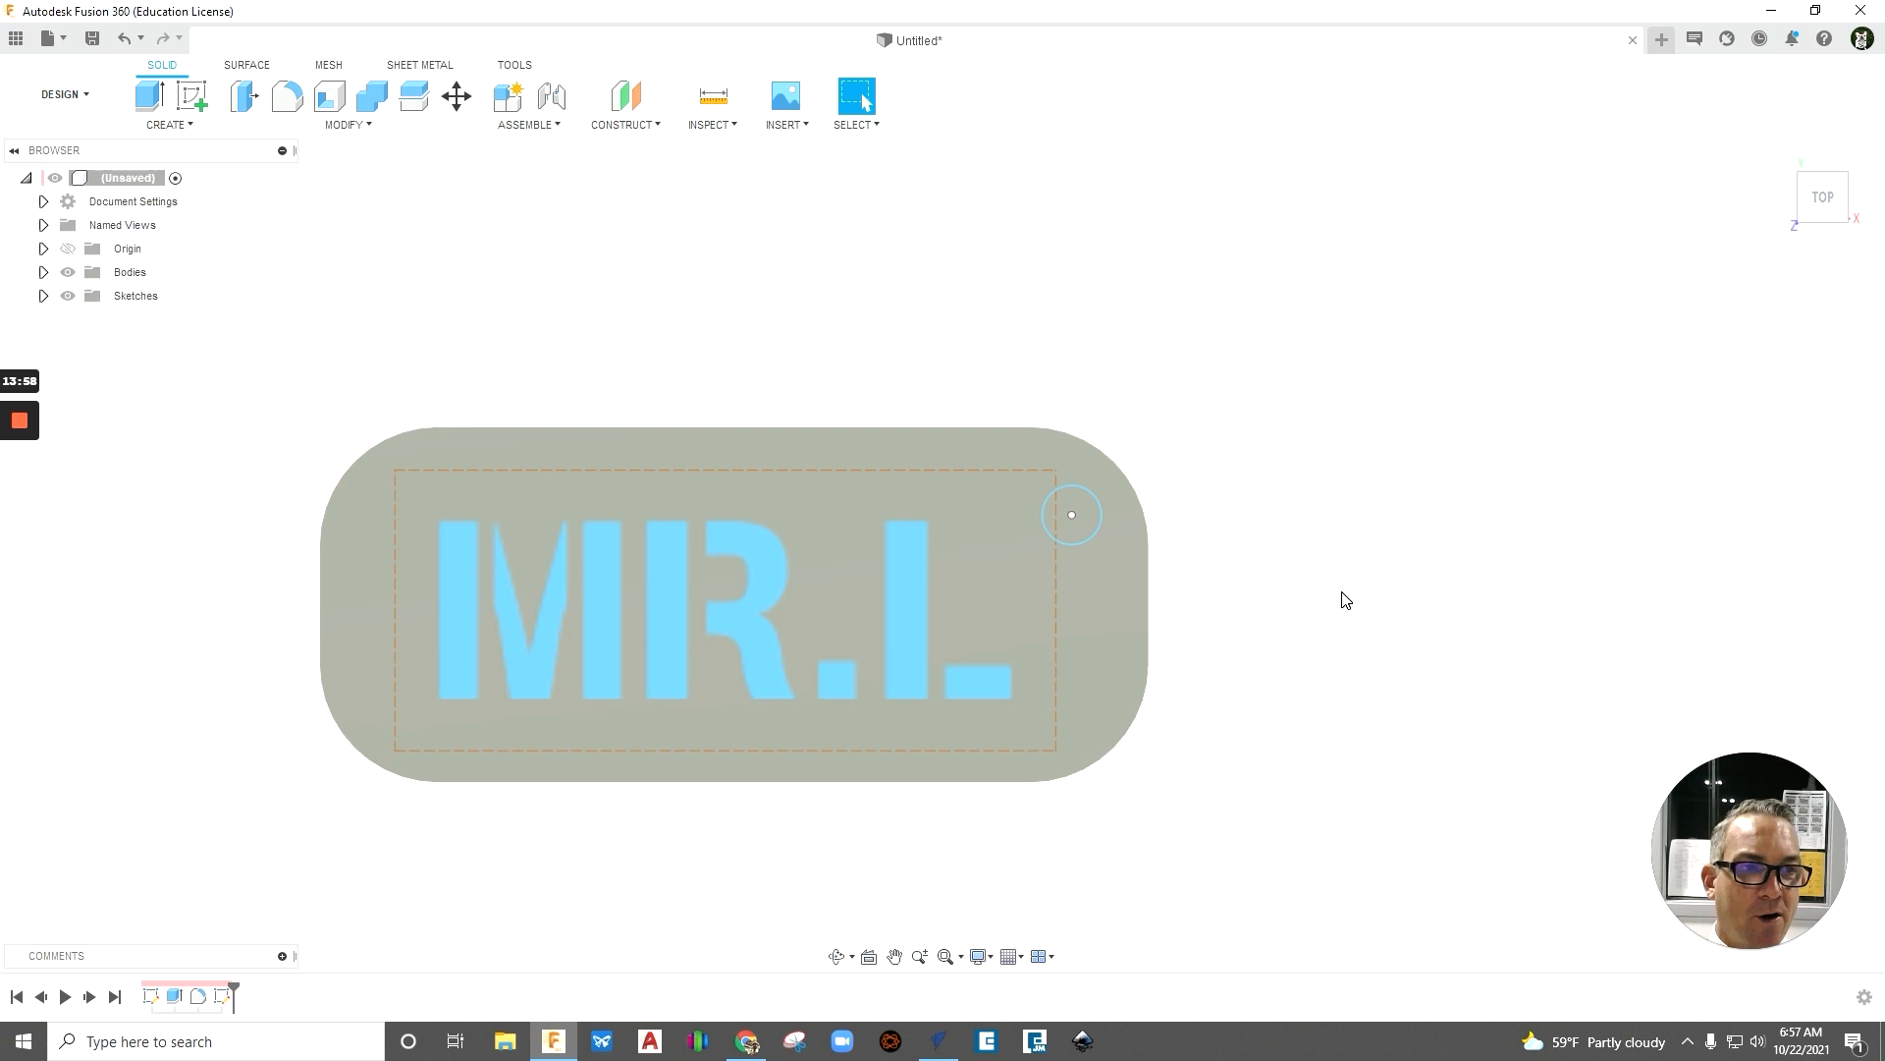
# - Start an extrusion with the corner circle and the MR.L text as its profiles
pyautogui.keyDown('shift'); pyautogui.moveTo(1340, 611); pyautogui.dragTo(1372, 543, button='middle'); pyautogui.keyUp('shift')
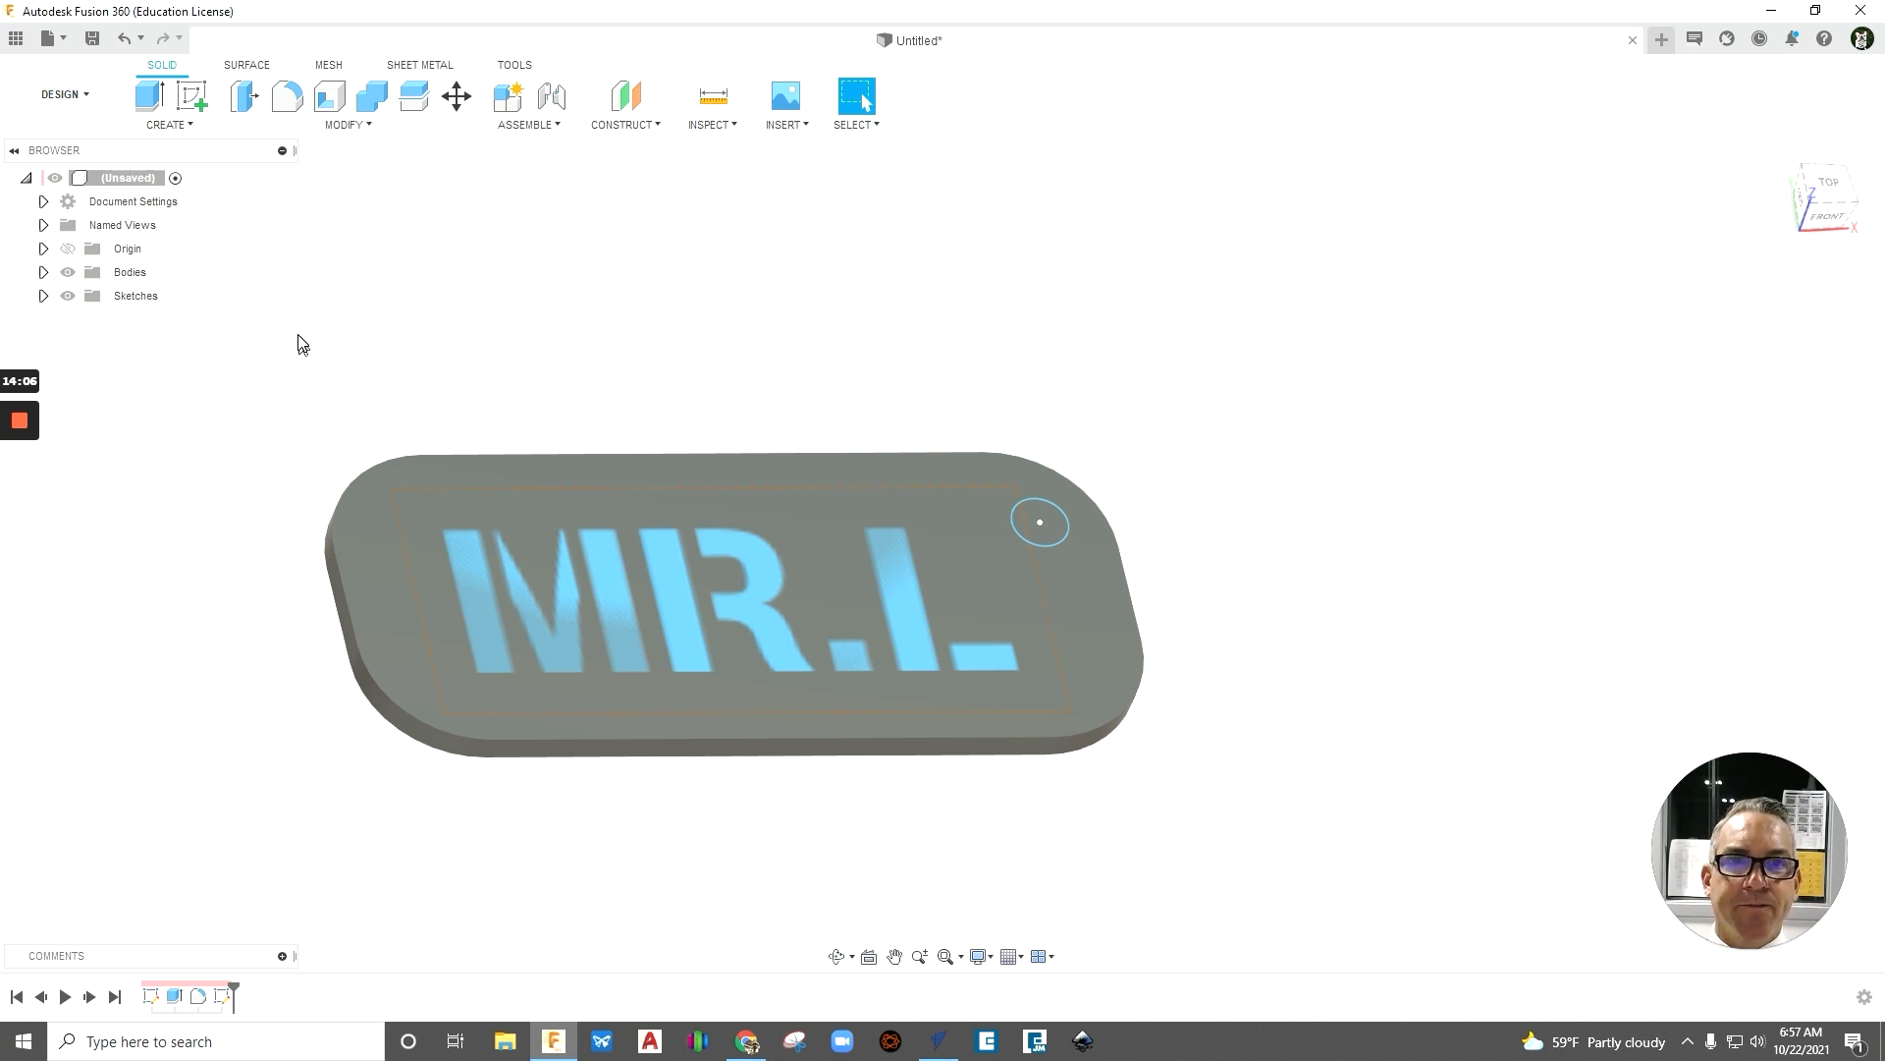
pyautogui.click(145, 99)
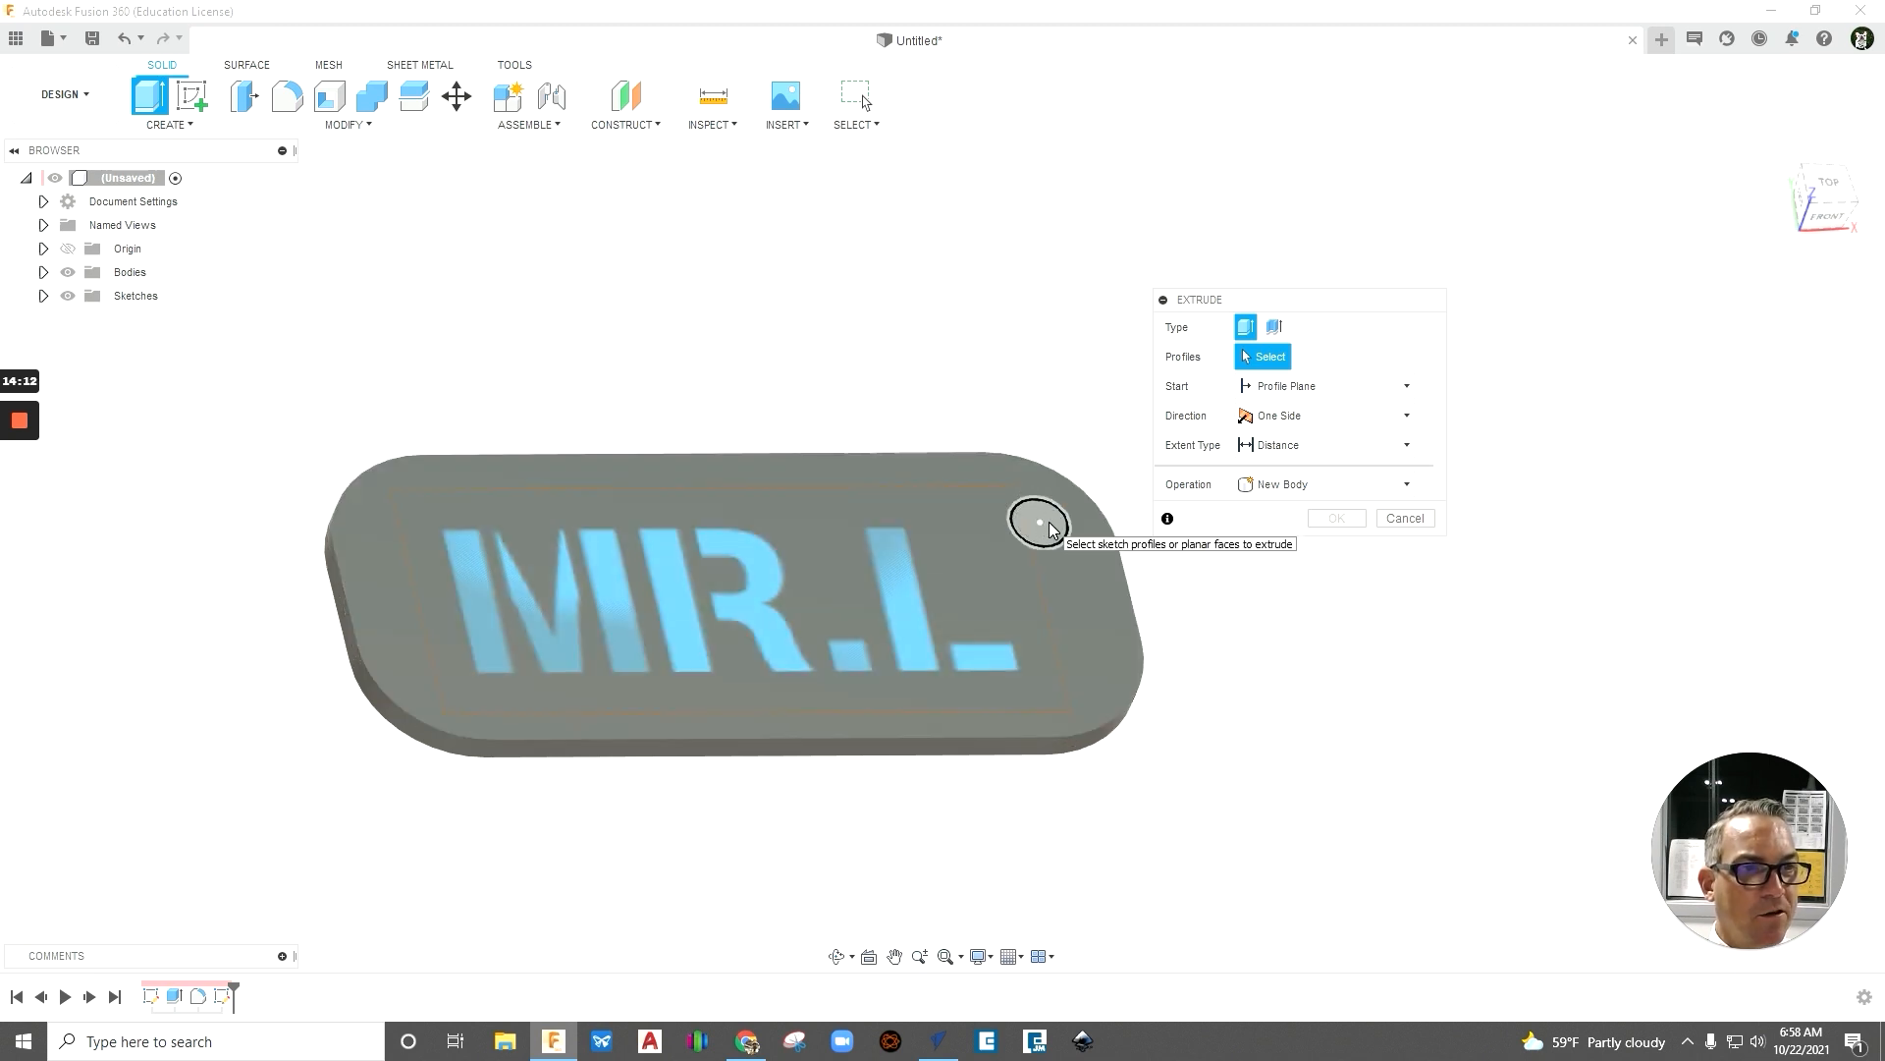
pyautogui.click(1050, 530)
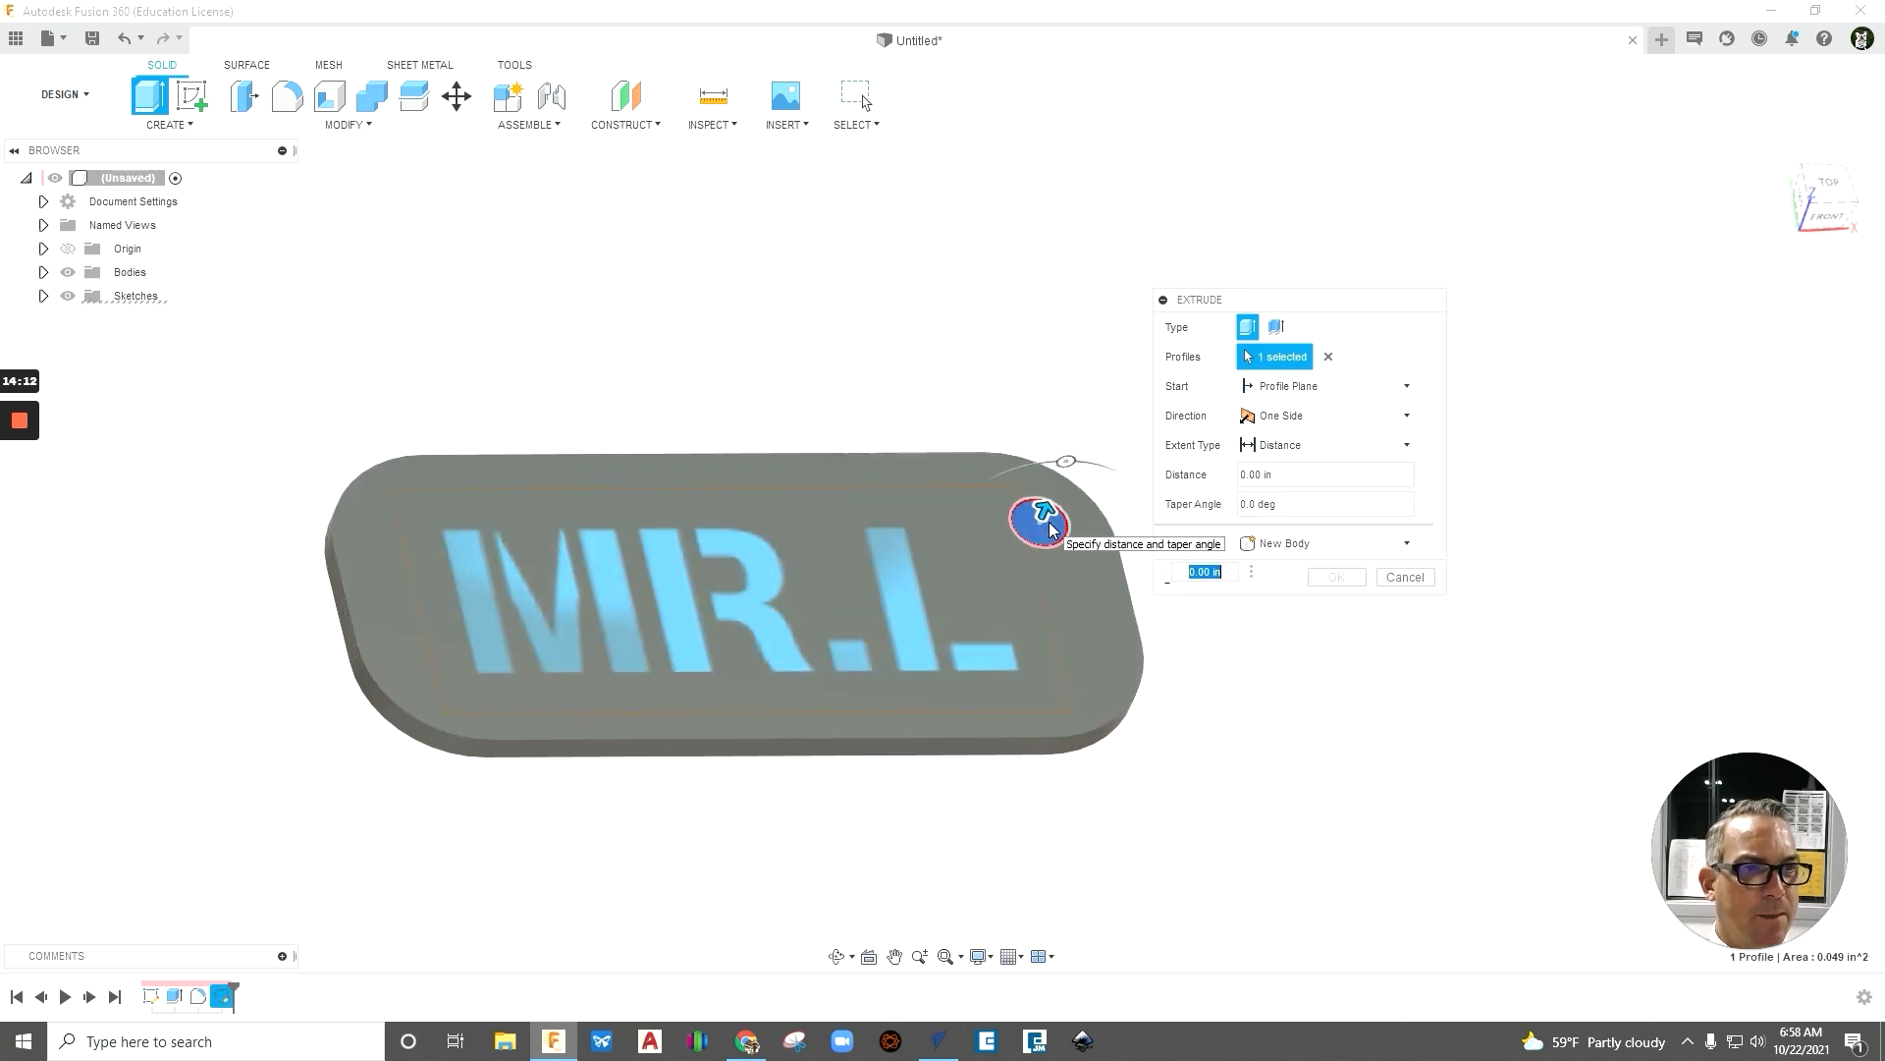
pyautogui.click(909, 596)
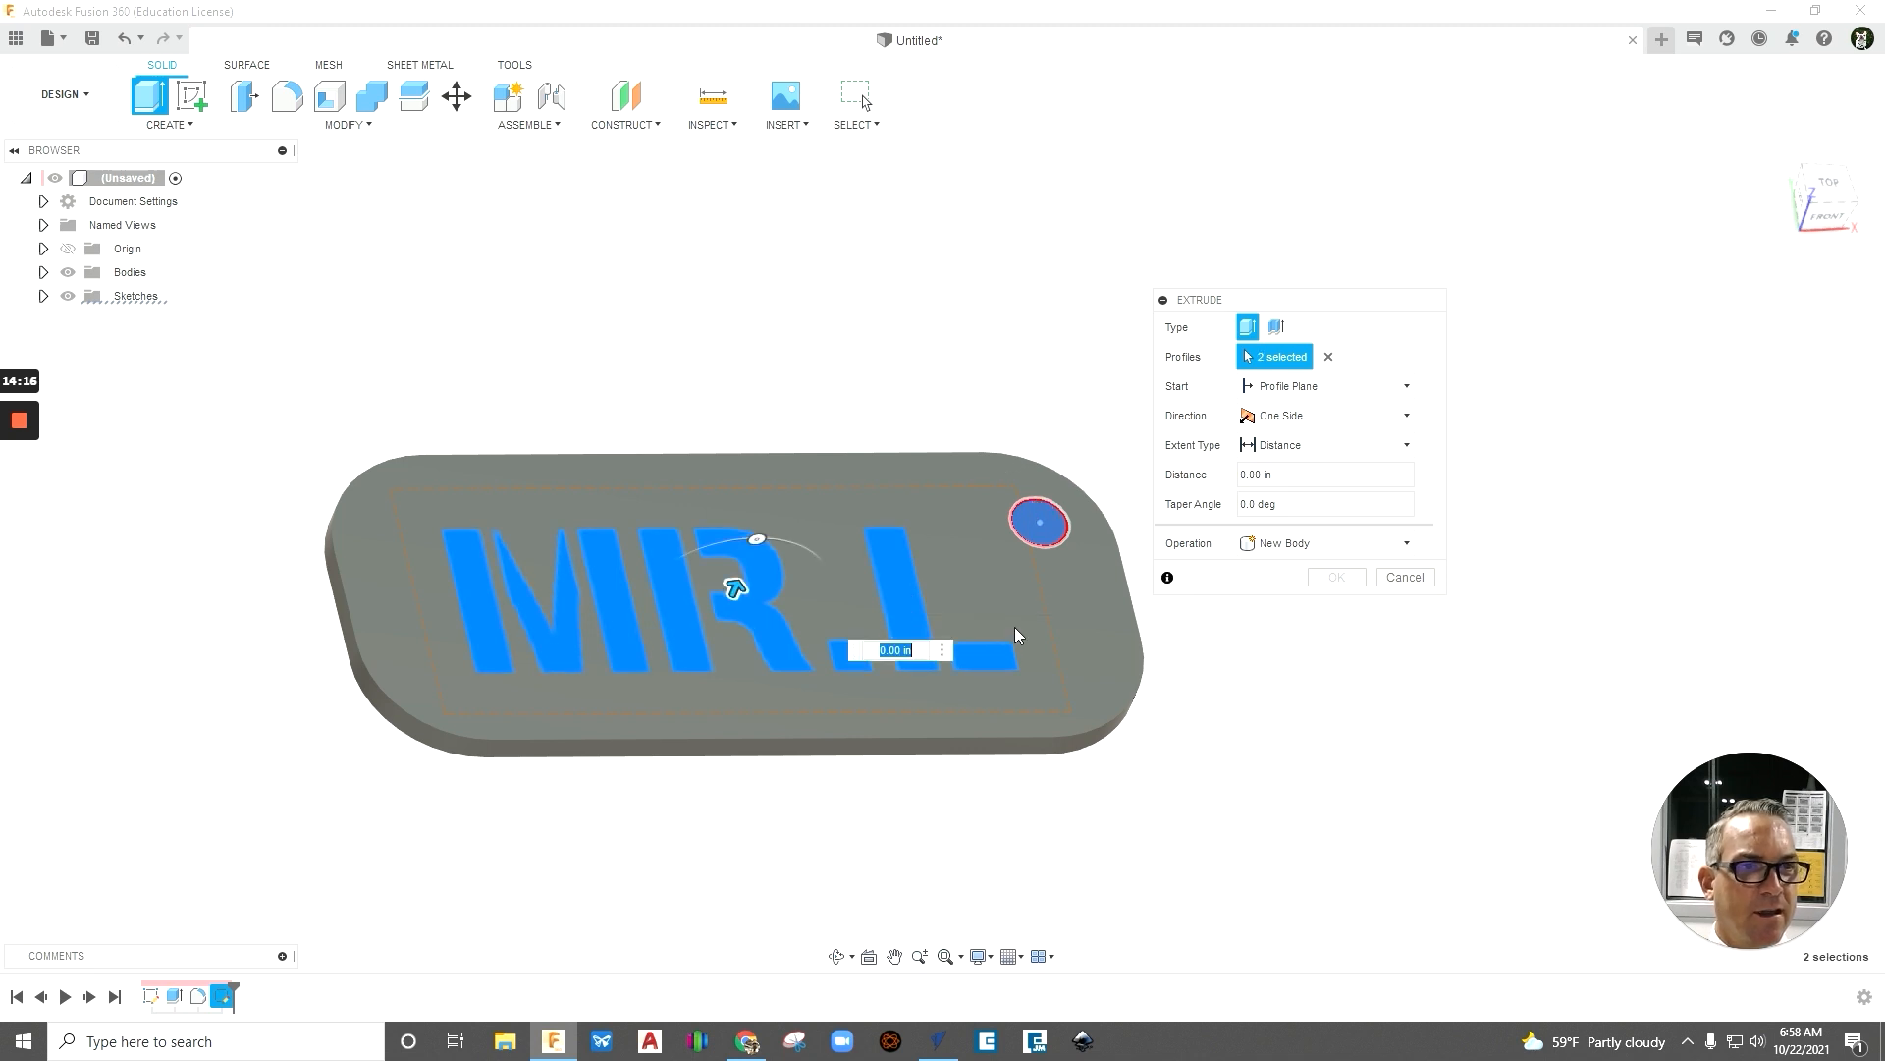
pyautogui.keyDown('shift'); pyautogui.moveTo(1182, 737); pyautogui.dragTo(1061, 724, button='middle'); pyautogui.keyUp('shift')
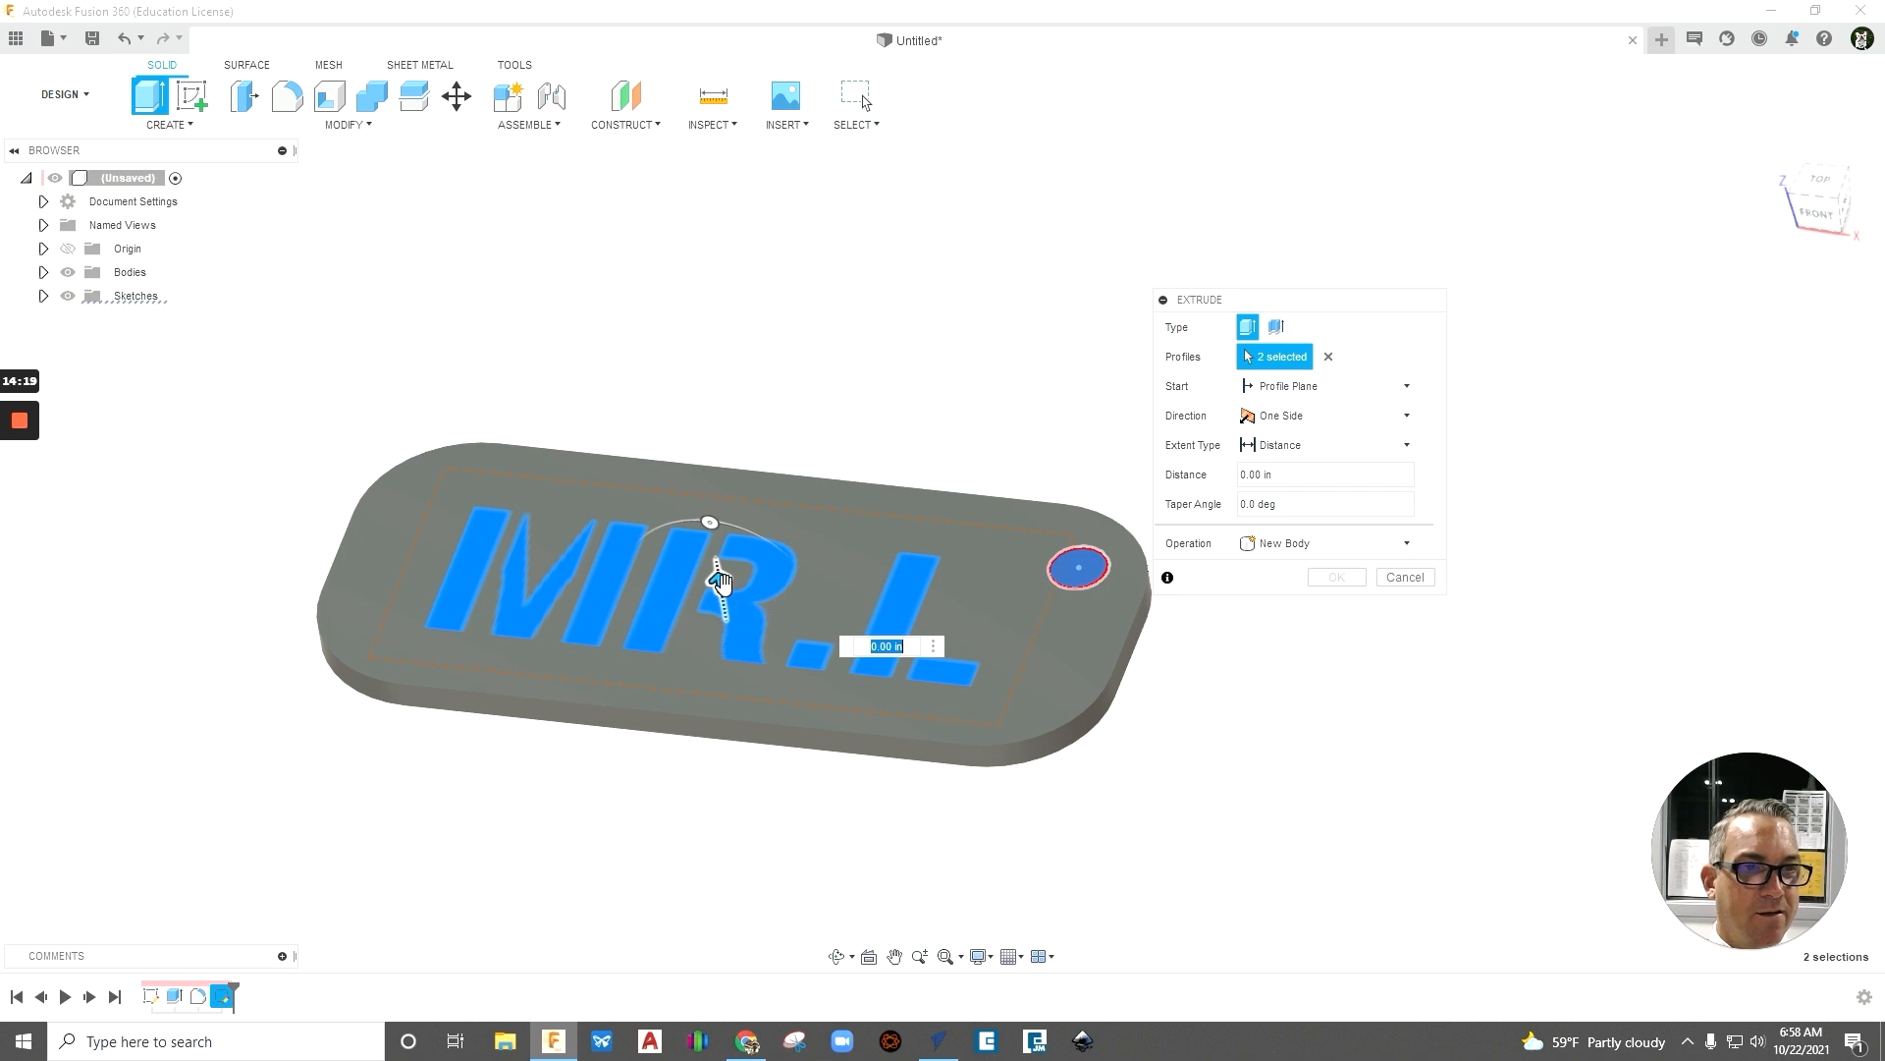
# - Try extruding the text and circle about 1 in above the plate as a join and below it as a cut
pyautogui.moveTo(715, 578); pyautogui.dragTo(688, 403)
pyautogui.keyDown('shift'); pyautogui.moveTo(1003, 728); pyautogui.dragTo(1116, 714, button='middle'); pyautogui.keyUp('shift')
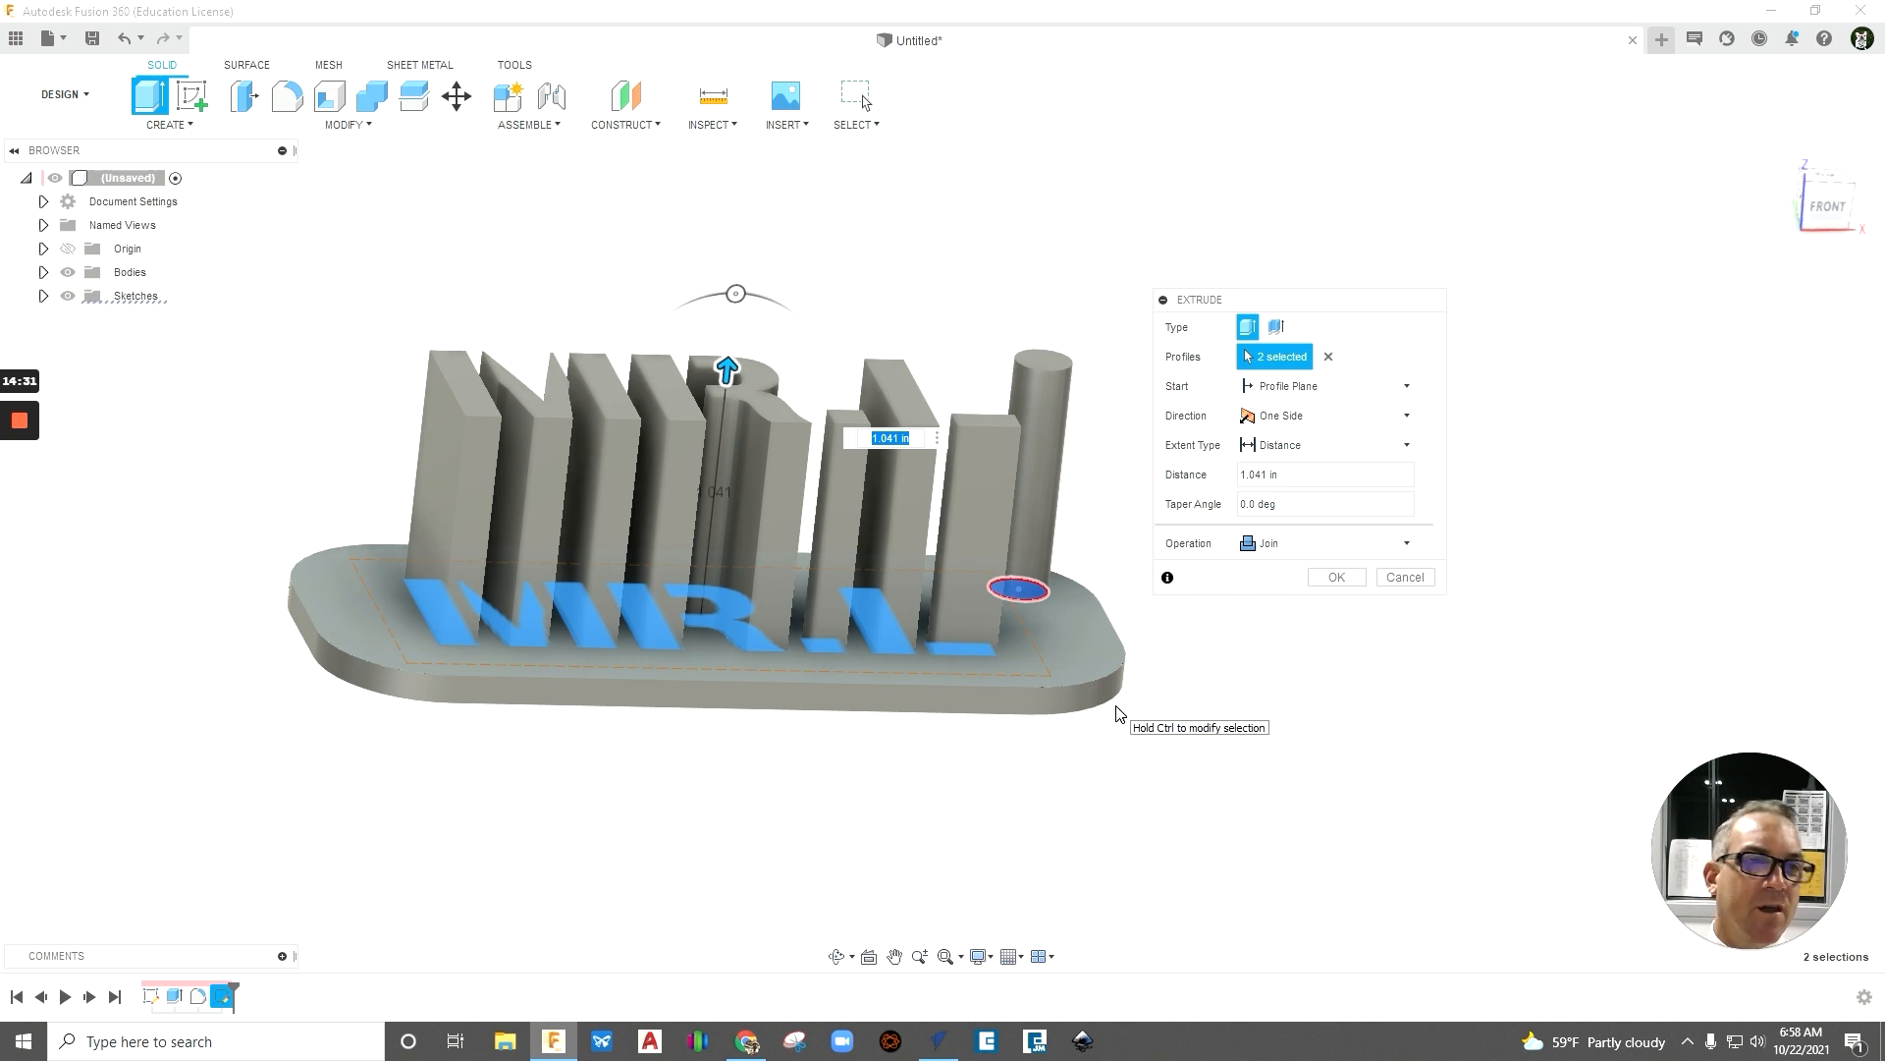
pyautogui.moveTo(728, 375); pyautogui.dragTo(677, 843)
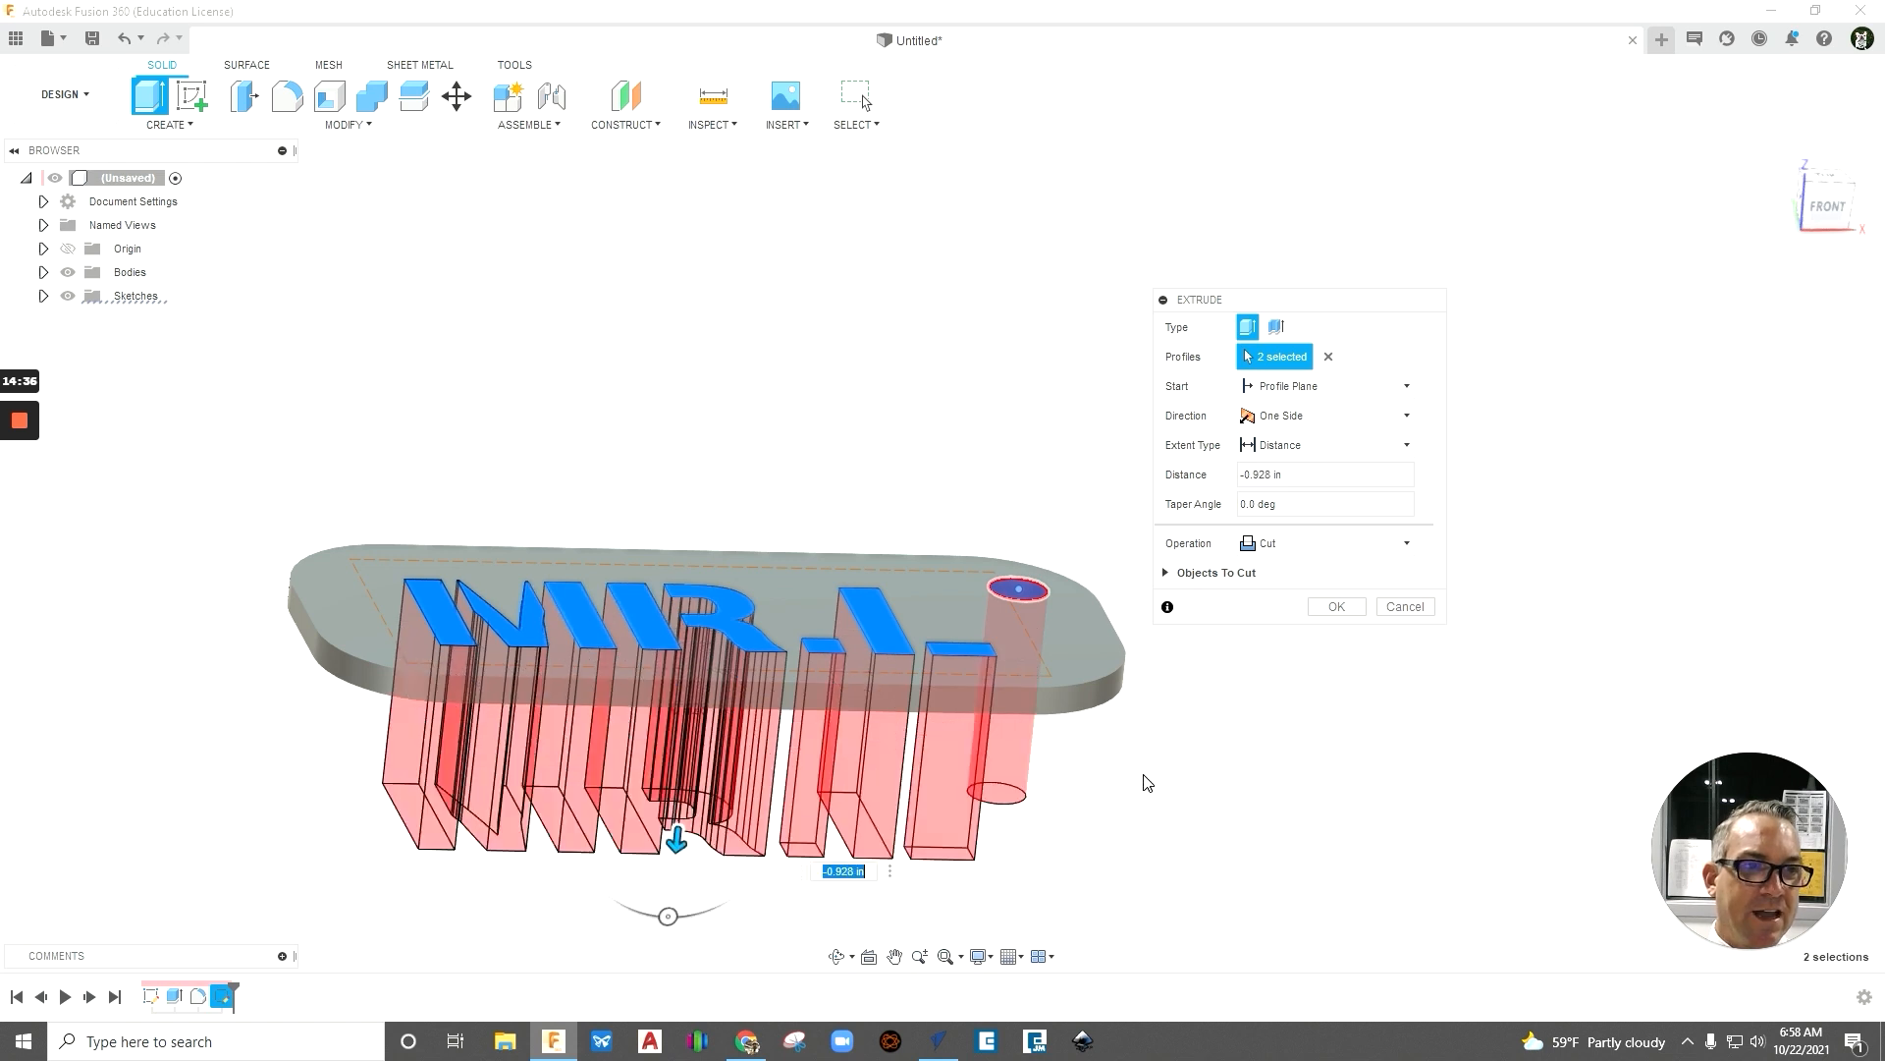
pyautogui.keyDown('shift'); pyautogui.moveTo(1147, 783); pyautogui.dragTo(1090, 845, button='middle'); pyautogui.keyUp('shift')
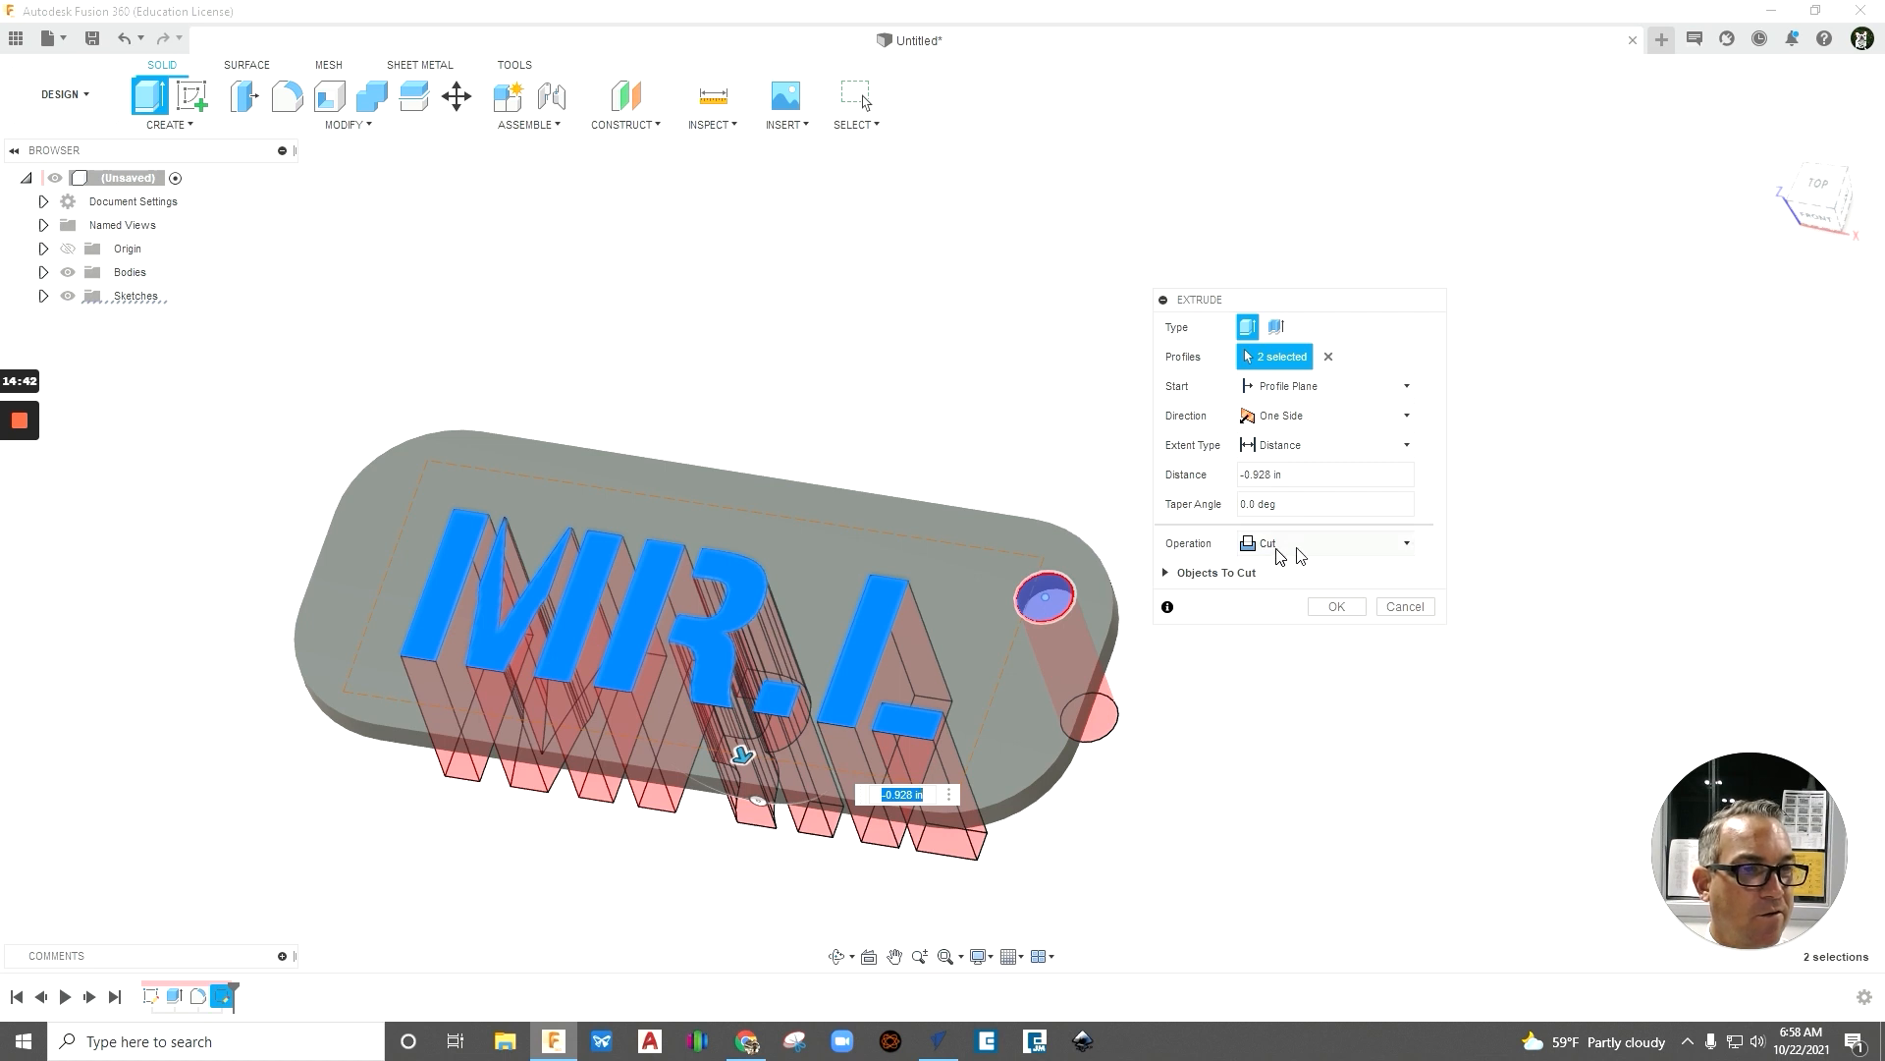
pyautogui.moveTo(731, 744); pyautogui.dragTo(640, 486)
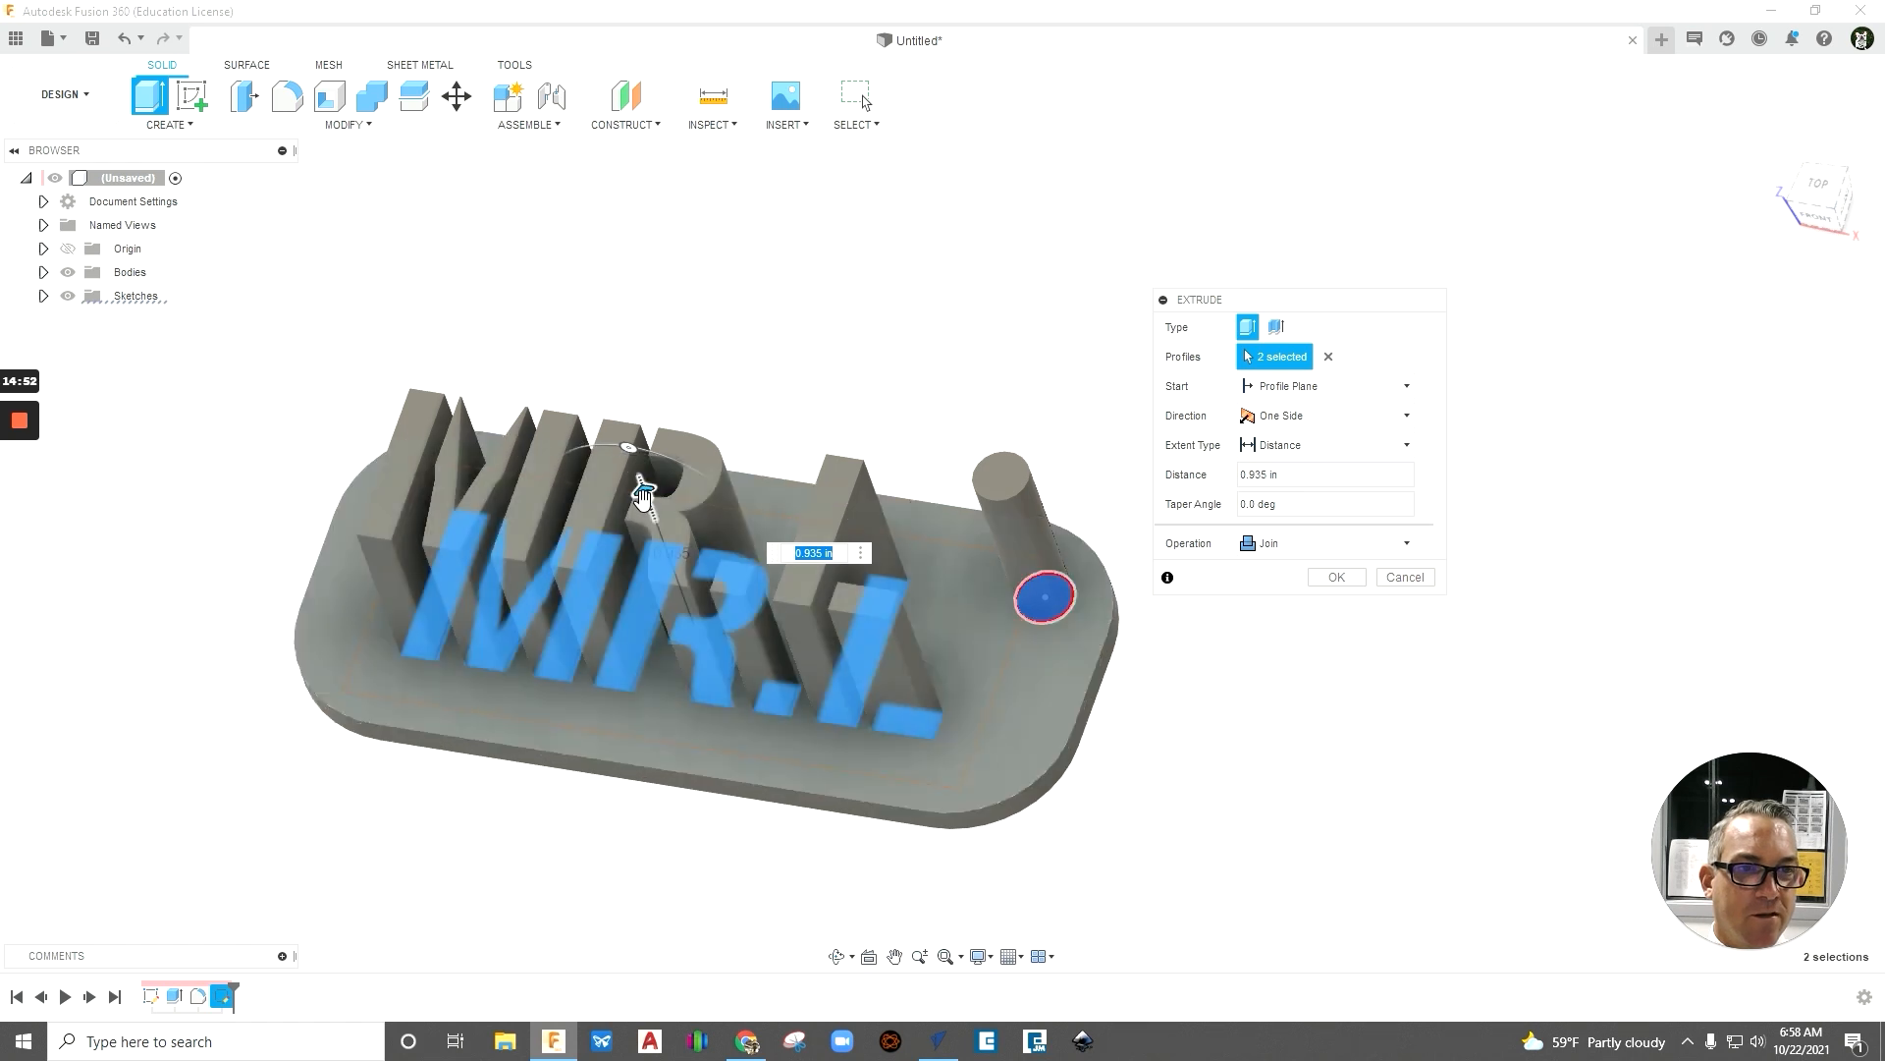
pyautogui.moveTo(643, 496); pyautogui.dragTo(769, 827)
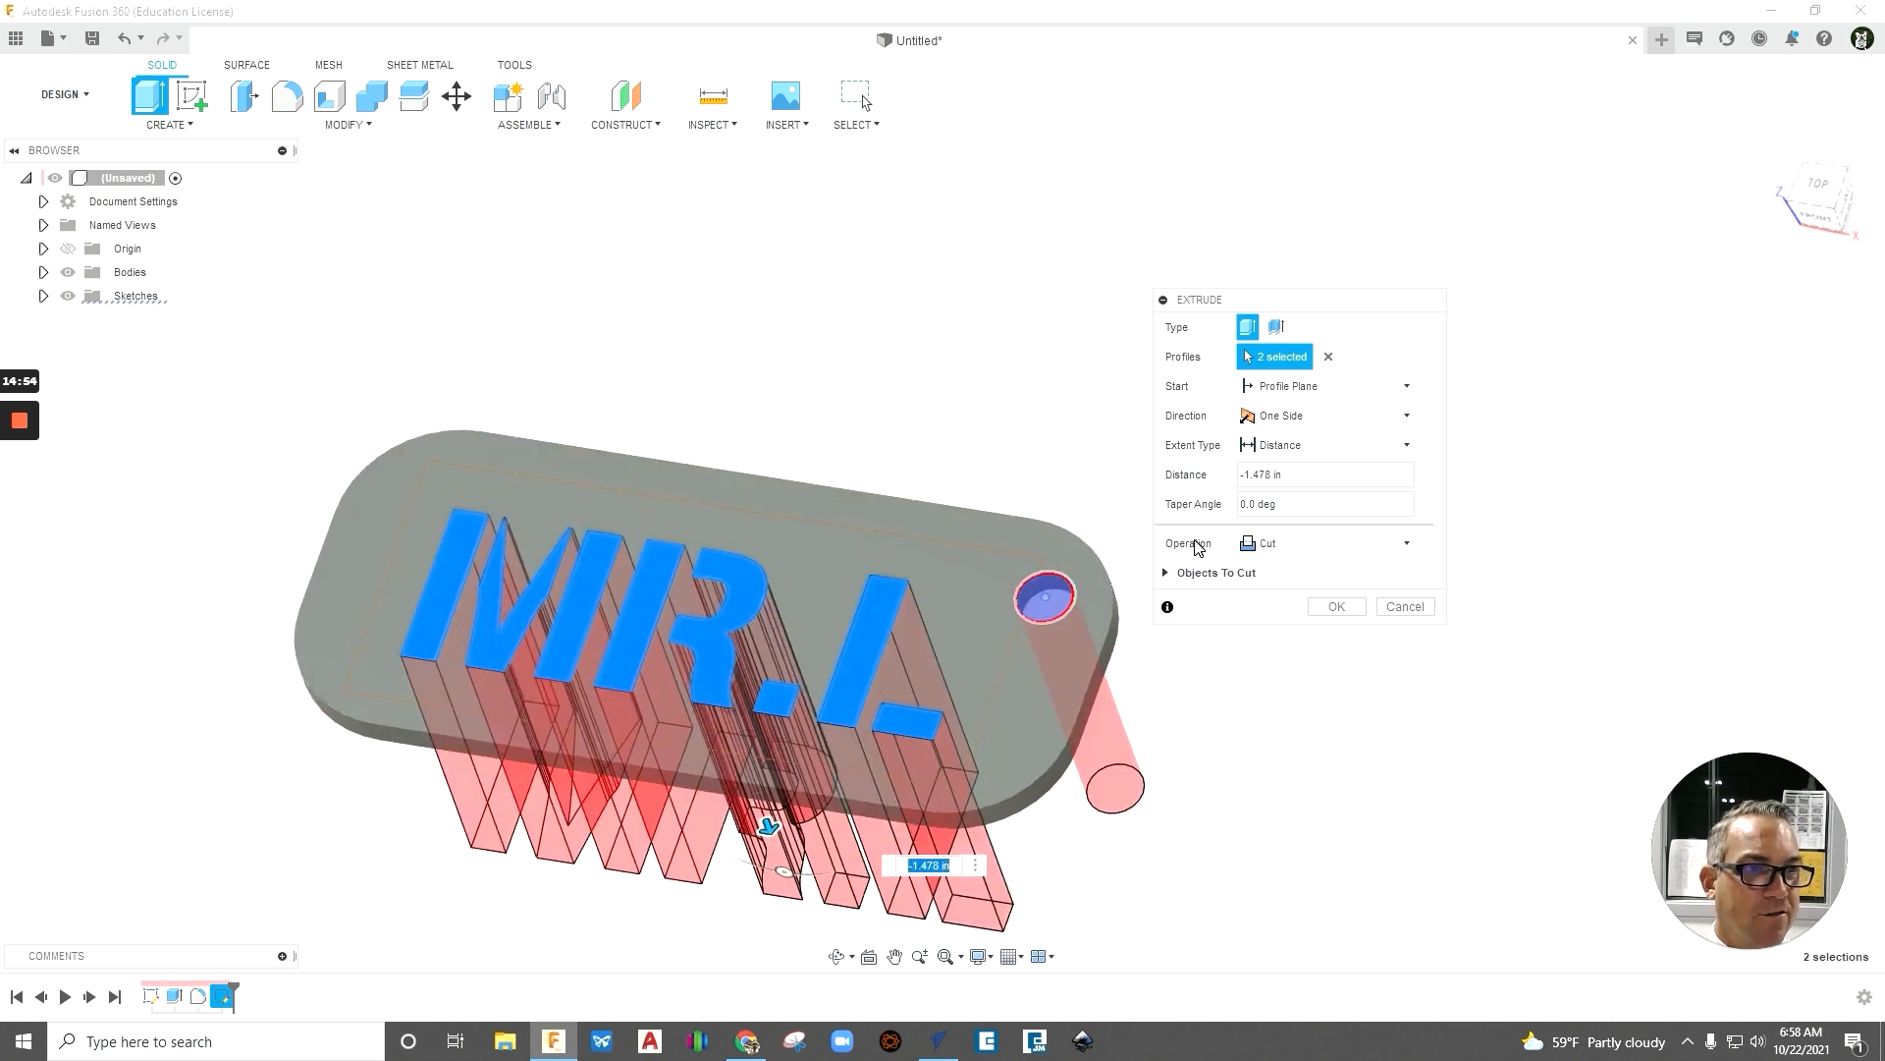
# - Cut the MR.L text and the circle down through the plate with an extrusion distance of about -0.651 in
pyautogui.keyDown('shift'); pyautogui.moveTo(1293, 786); pyautogui.dragTo(1292, 750, button='middle'); pyautogui.keyUp('shift')
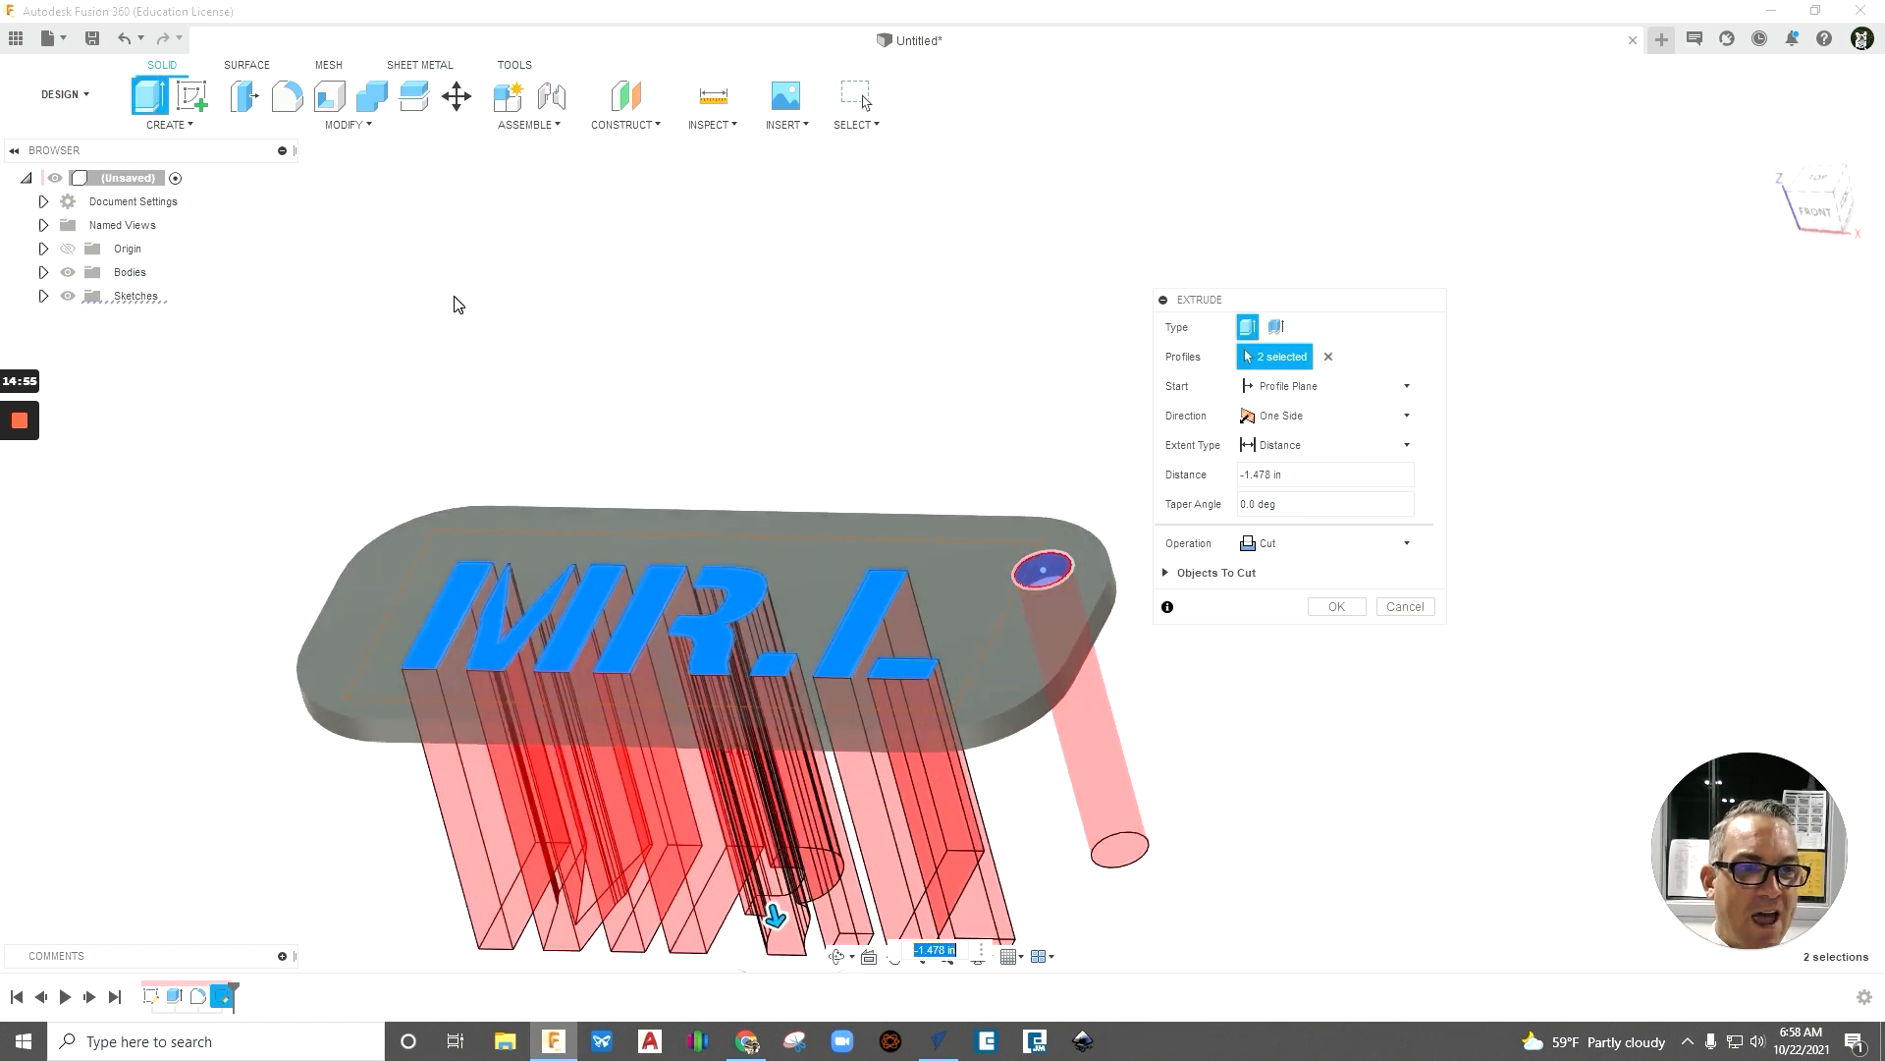
pyautogui.scroll(-2, 478, 304)
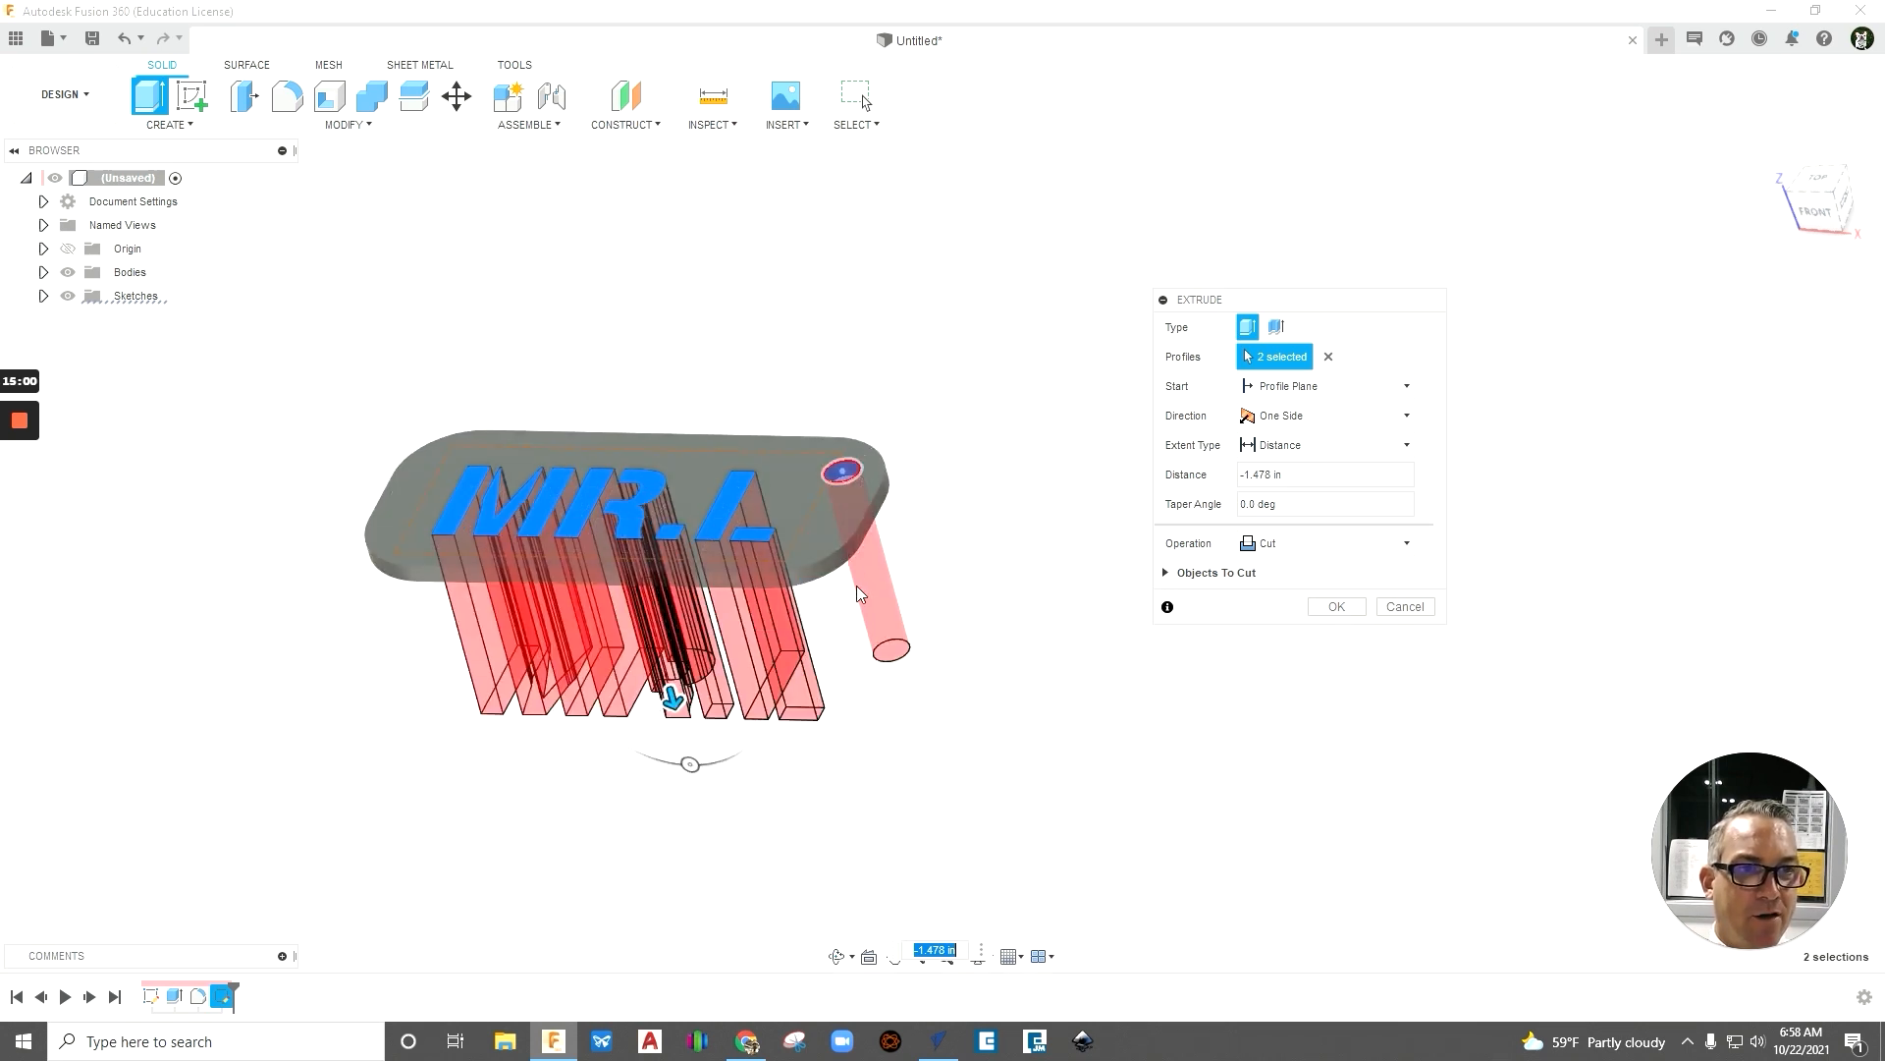
pyautogui.keyDown('shift'); pyautogui.moveTo(989, 828); pyautogui.dragTo(989, 790, button='middle'); pyautogui.keyUp('shift')
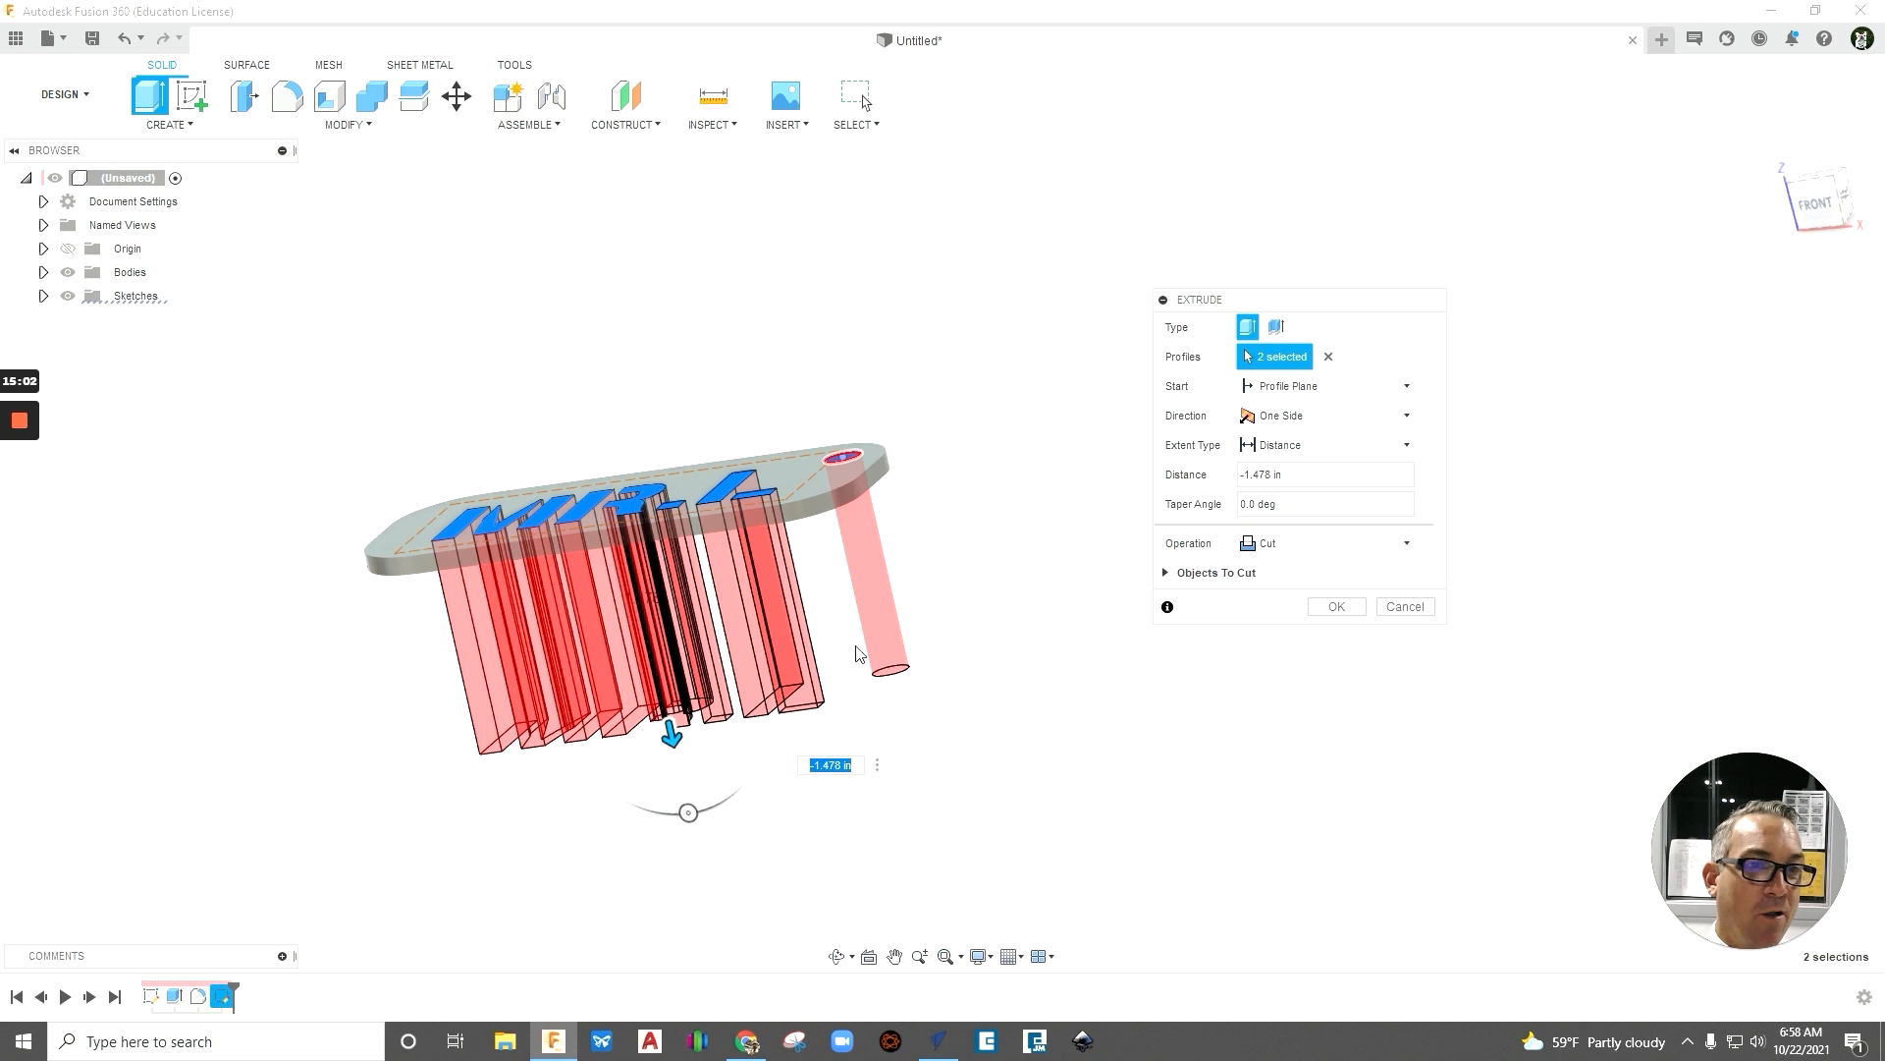
pyautogui.moveTo(671, 732); pyautogui.dragTo(639, 621)
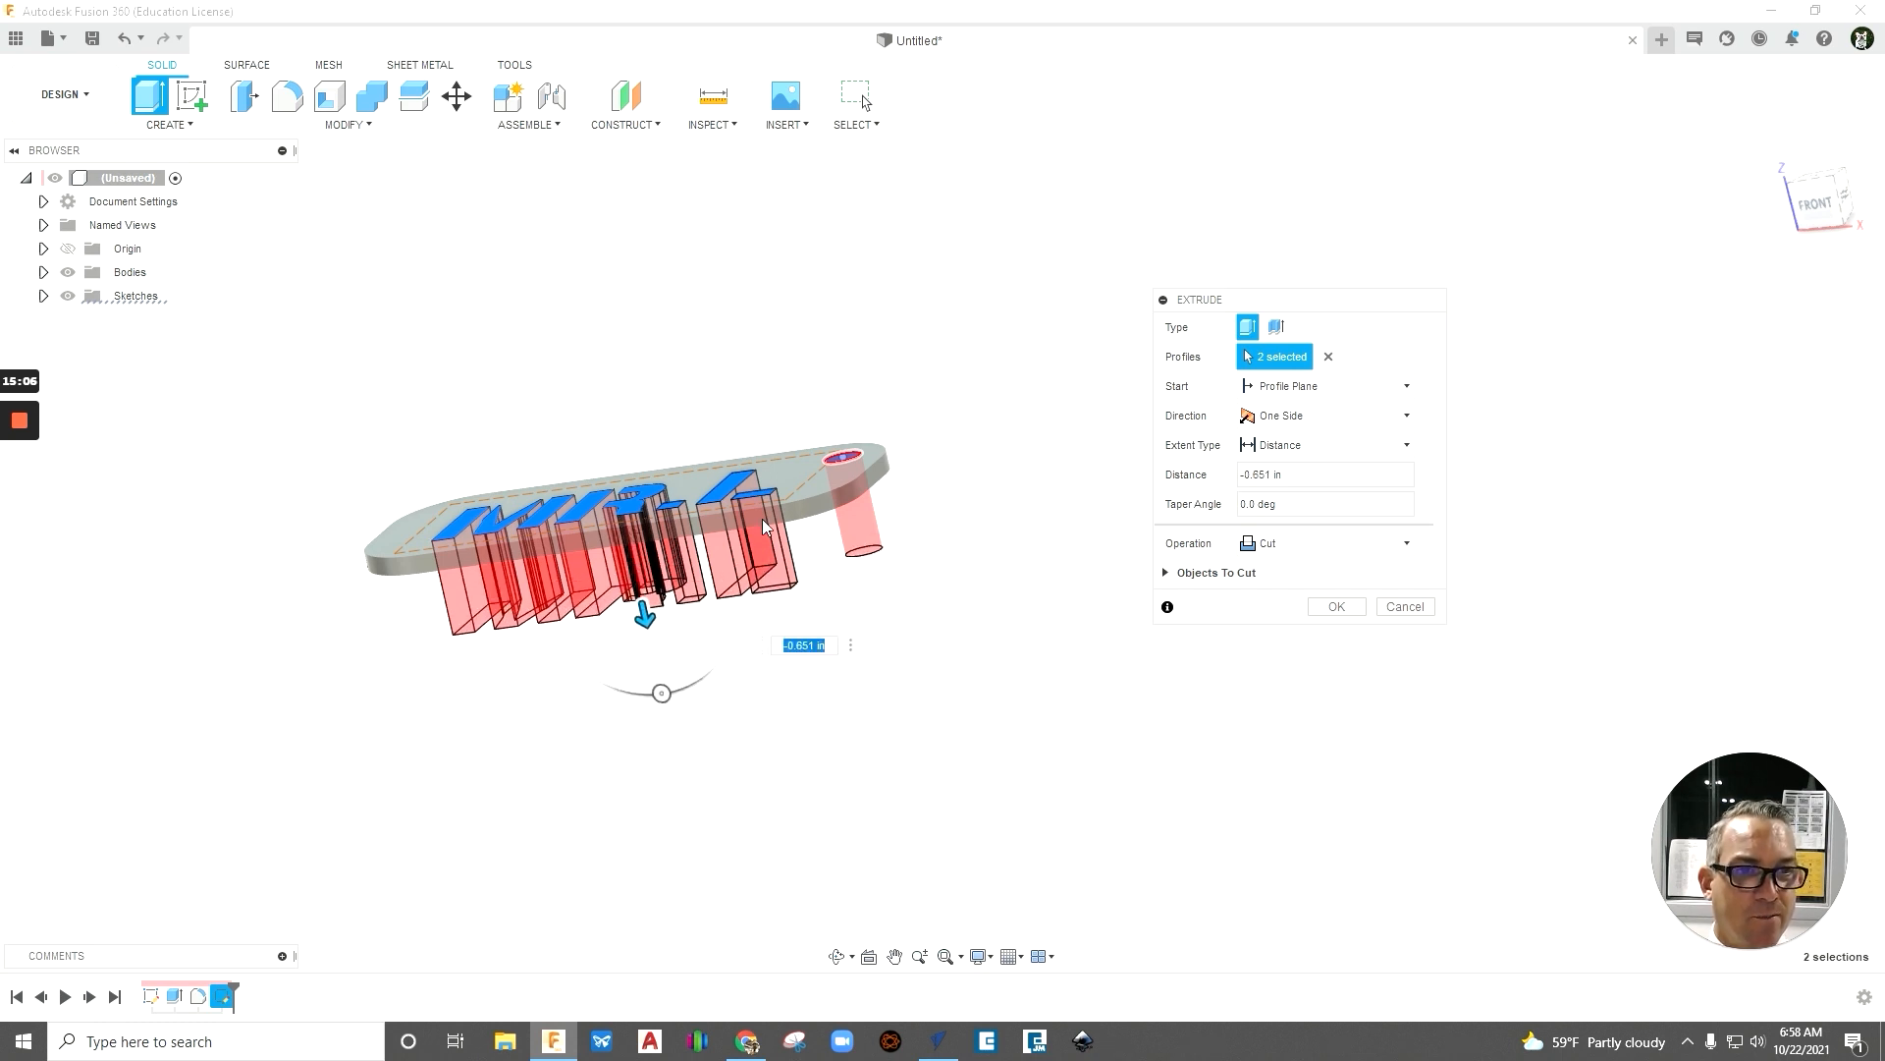
pyautogui.keyDown('shift'); pyautogui.moveTo(992, 648); pyautogui.dragTo(1024, 712, button='middle'); pyautogui.keyUp('shift')
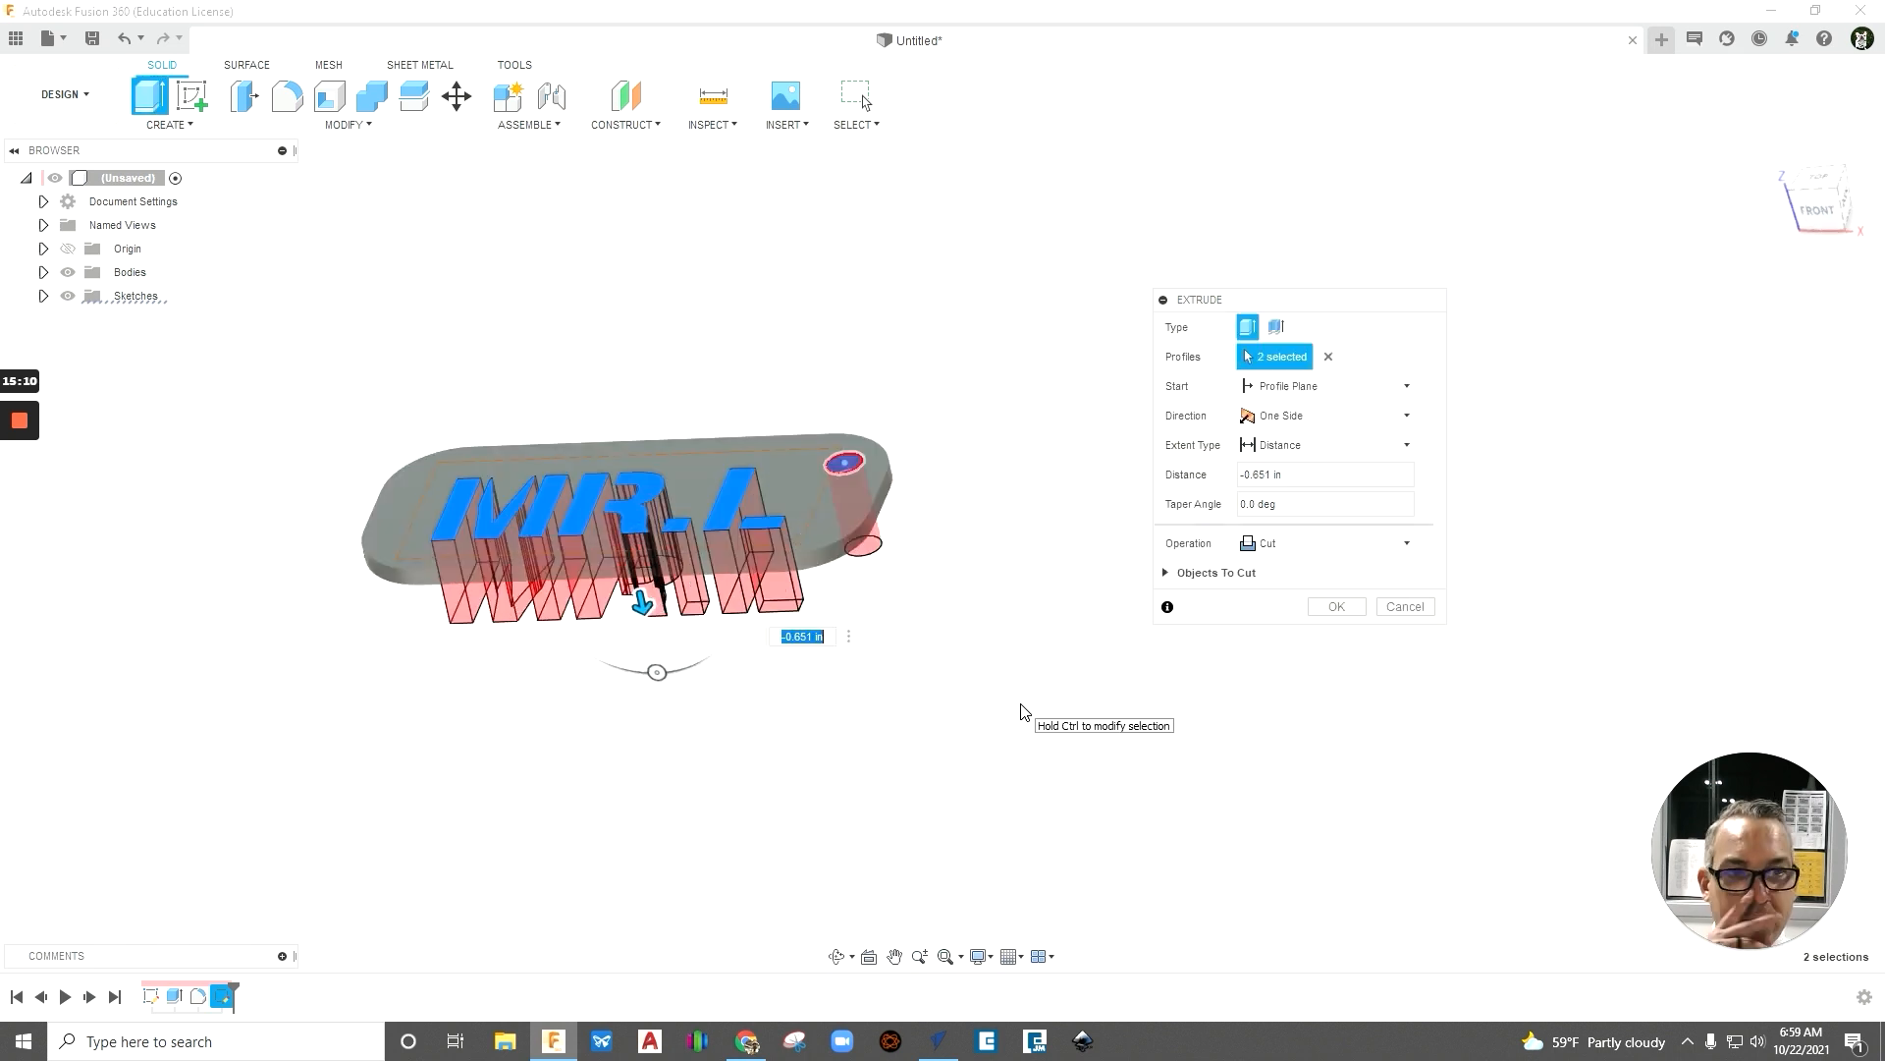
pyautogui.click(1337, 609)
pyautogui.keyDown('shift'); pyautogui.moveTo(1144, 589); pyautogui.dragTo(1200, 695, button='middle'); pyautogui.keyUp('shift')
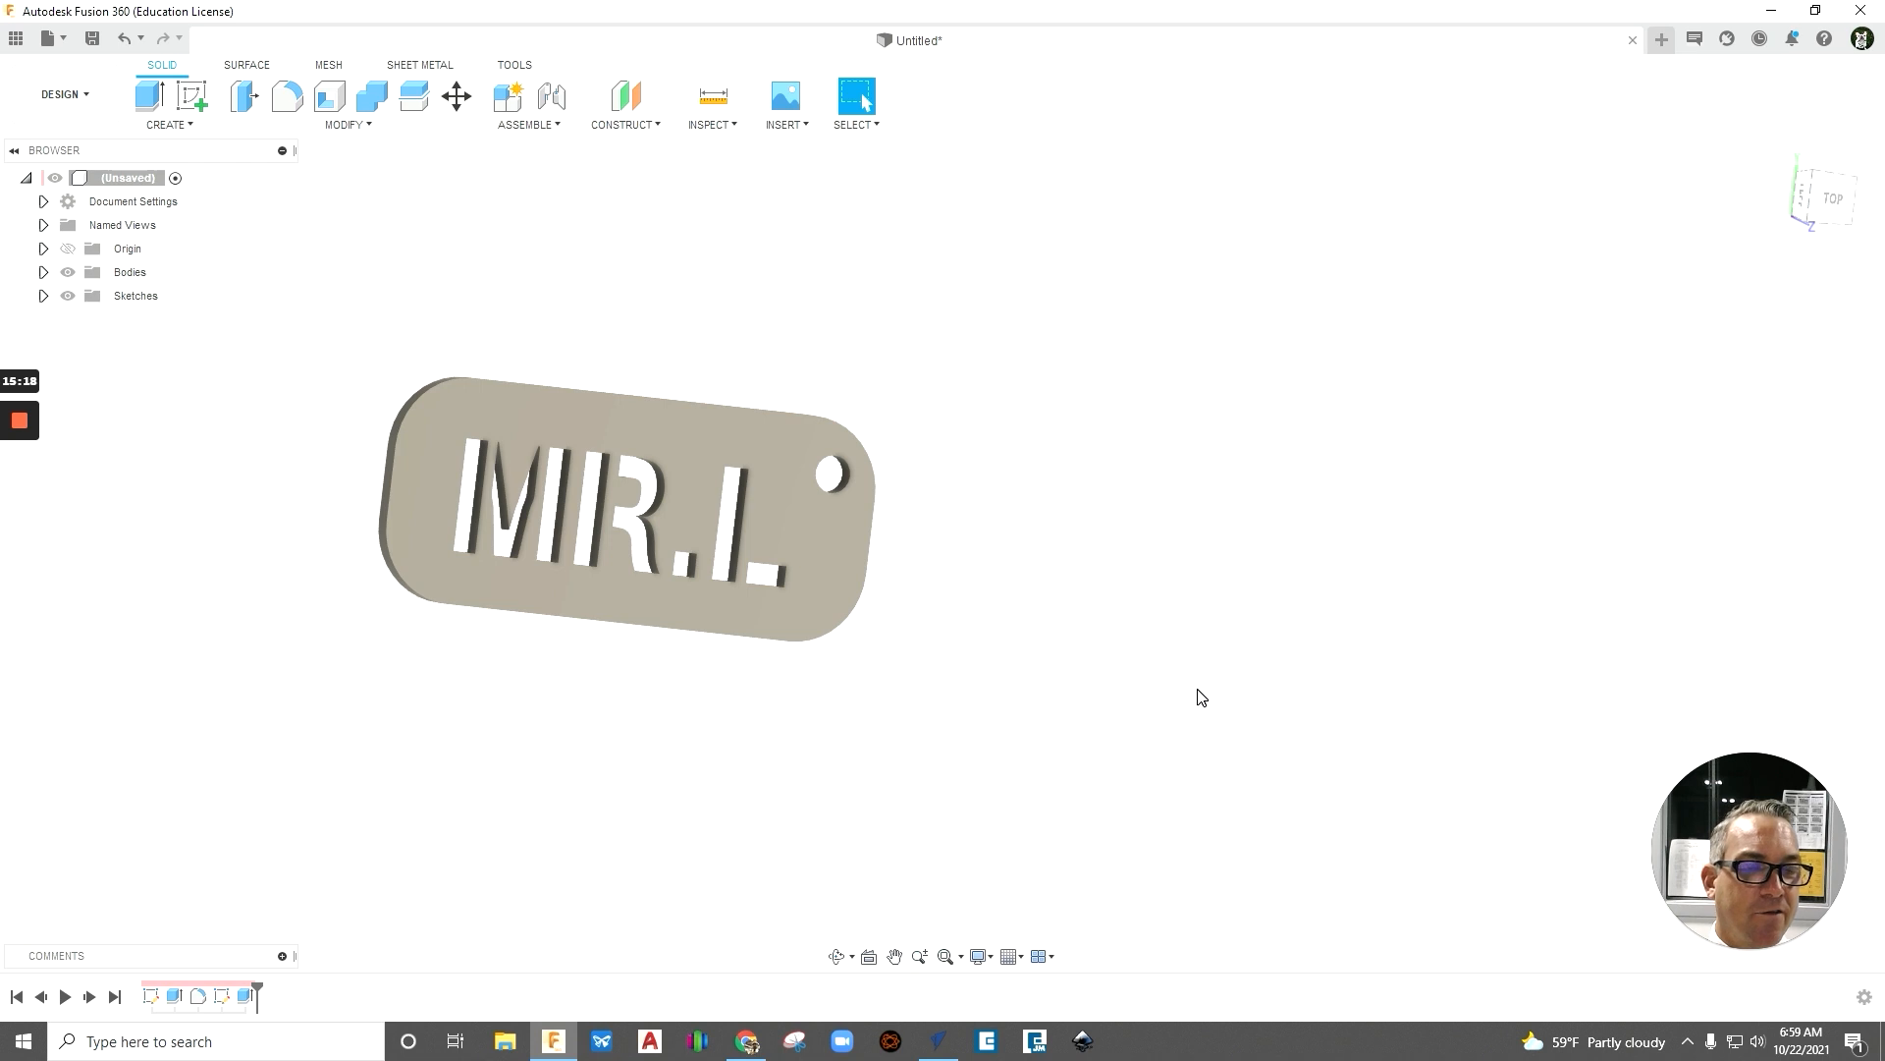
pyautogui.keyDown('shift'); pyautogui.moveTo(1137, 585); pyautogui.dragTo(1082, 572, button='middle'); pyautogui.keyUp('shift')
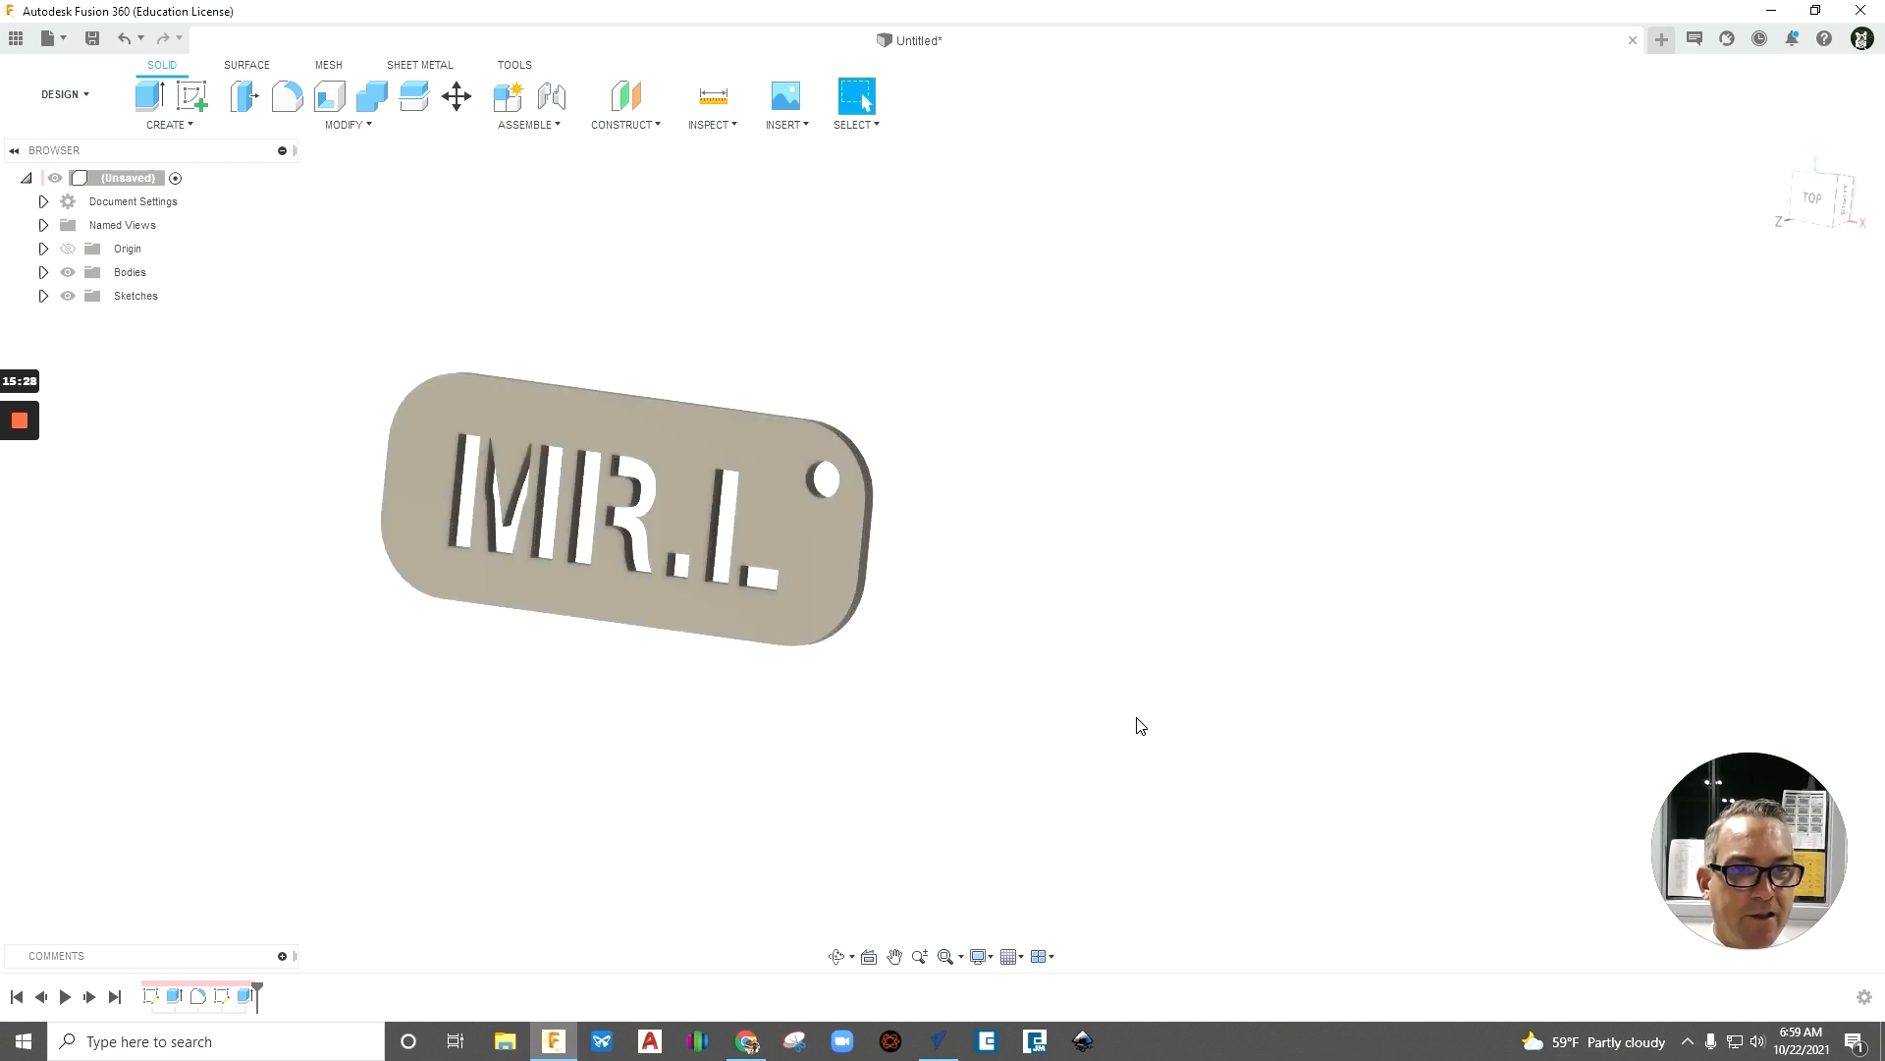
pyautogui.scroll(-2, 1149, 690)
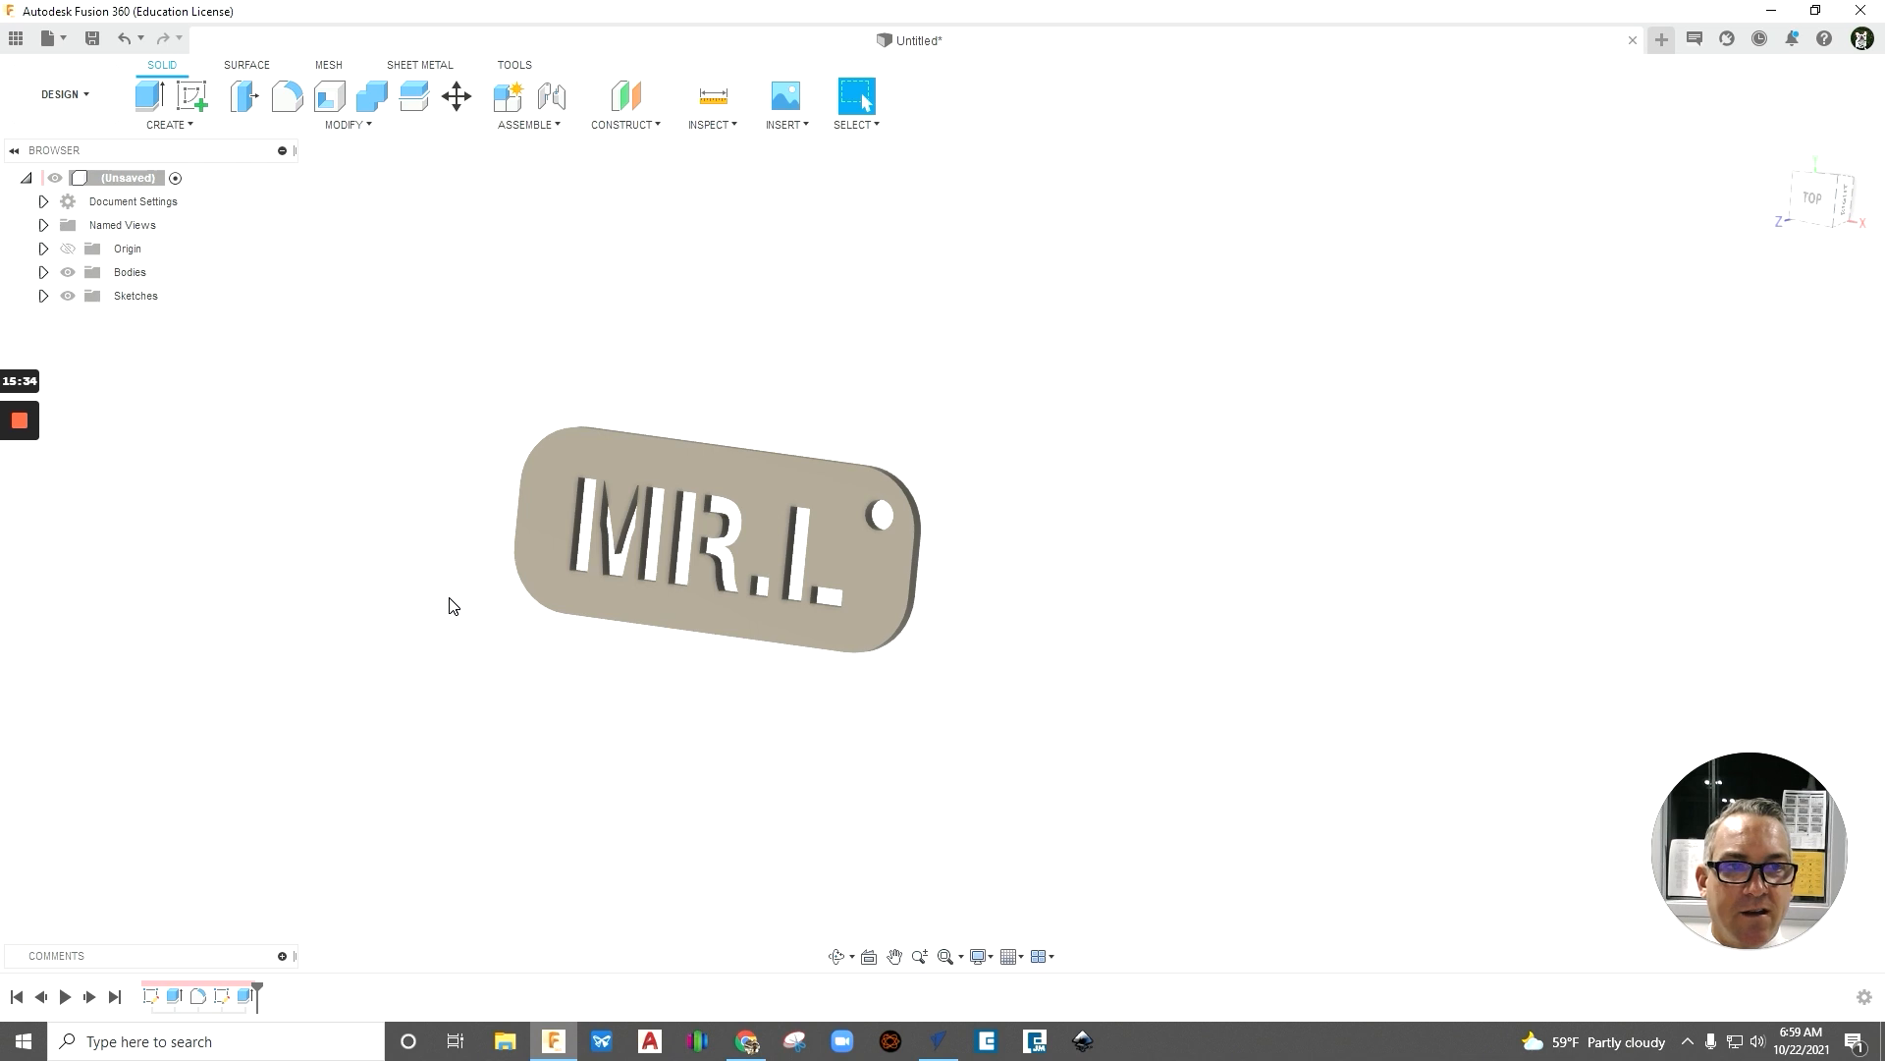
# - Start a drawing from the design, saving the design as MrL_Keychain_1021 in Exploratory Projects
pyautogui.click(83, 93)
pyautogui.moveTo(71, 354)
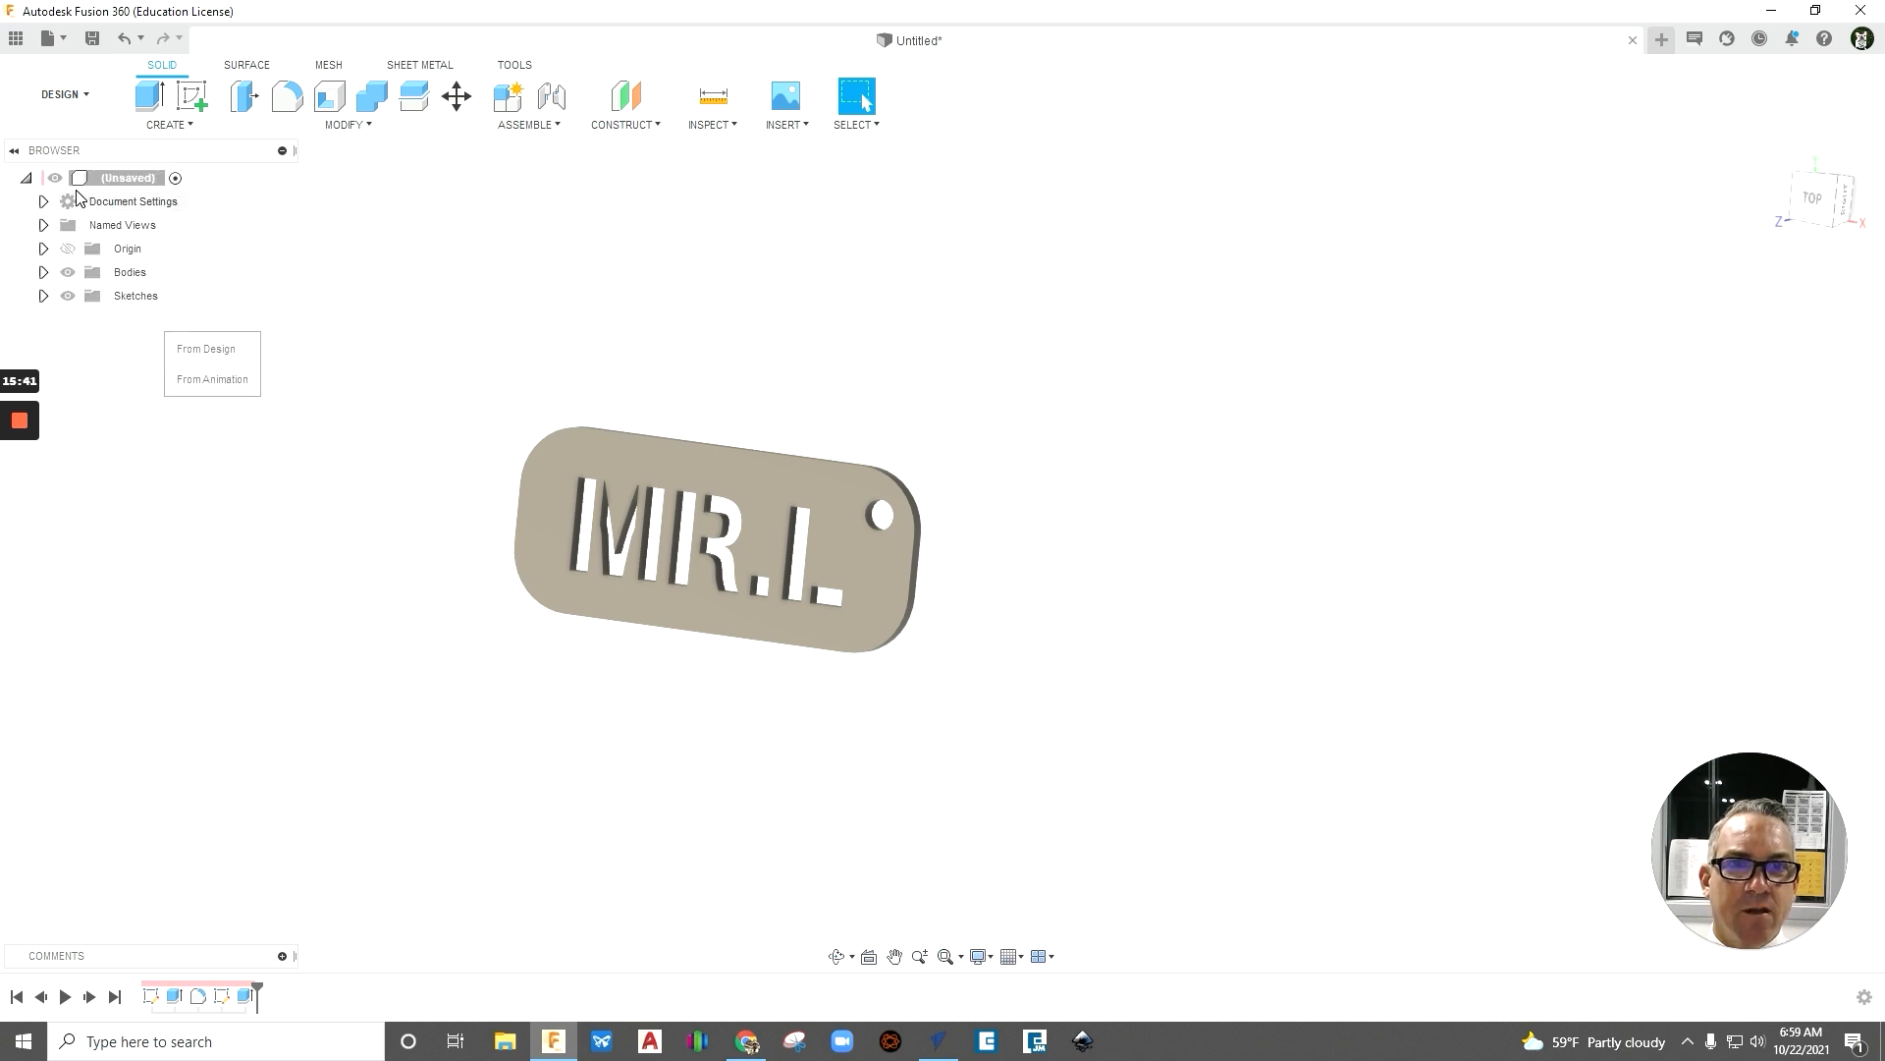
pyautogui.click(65, 93)
pyautogui.moveTo(76, 351)
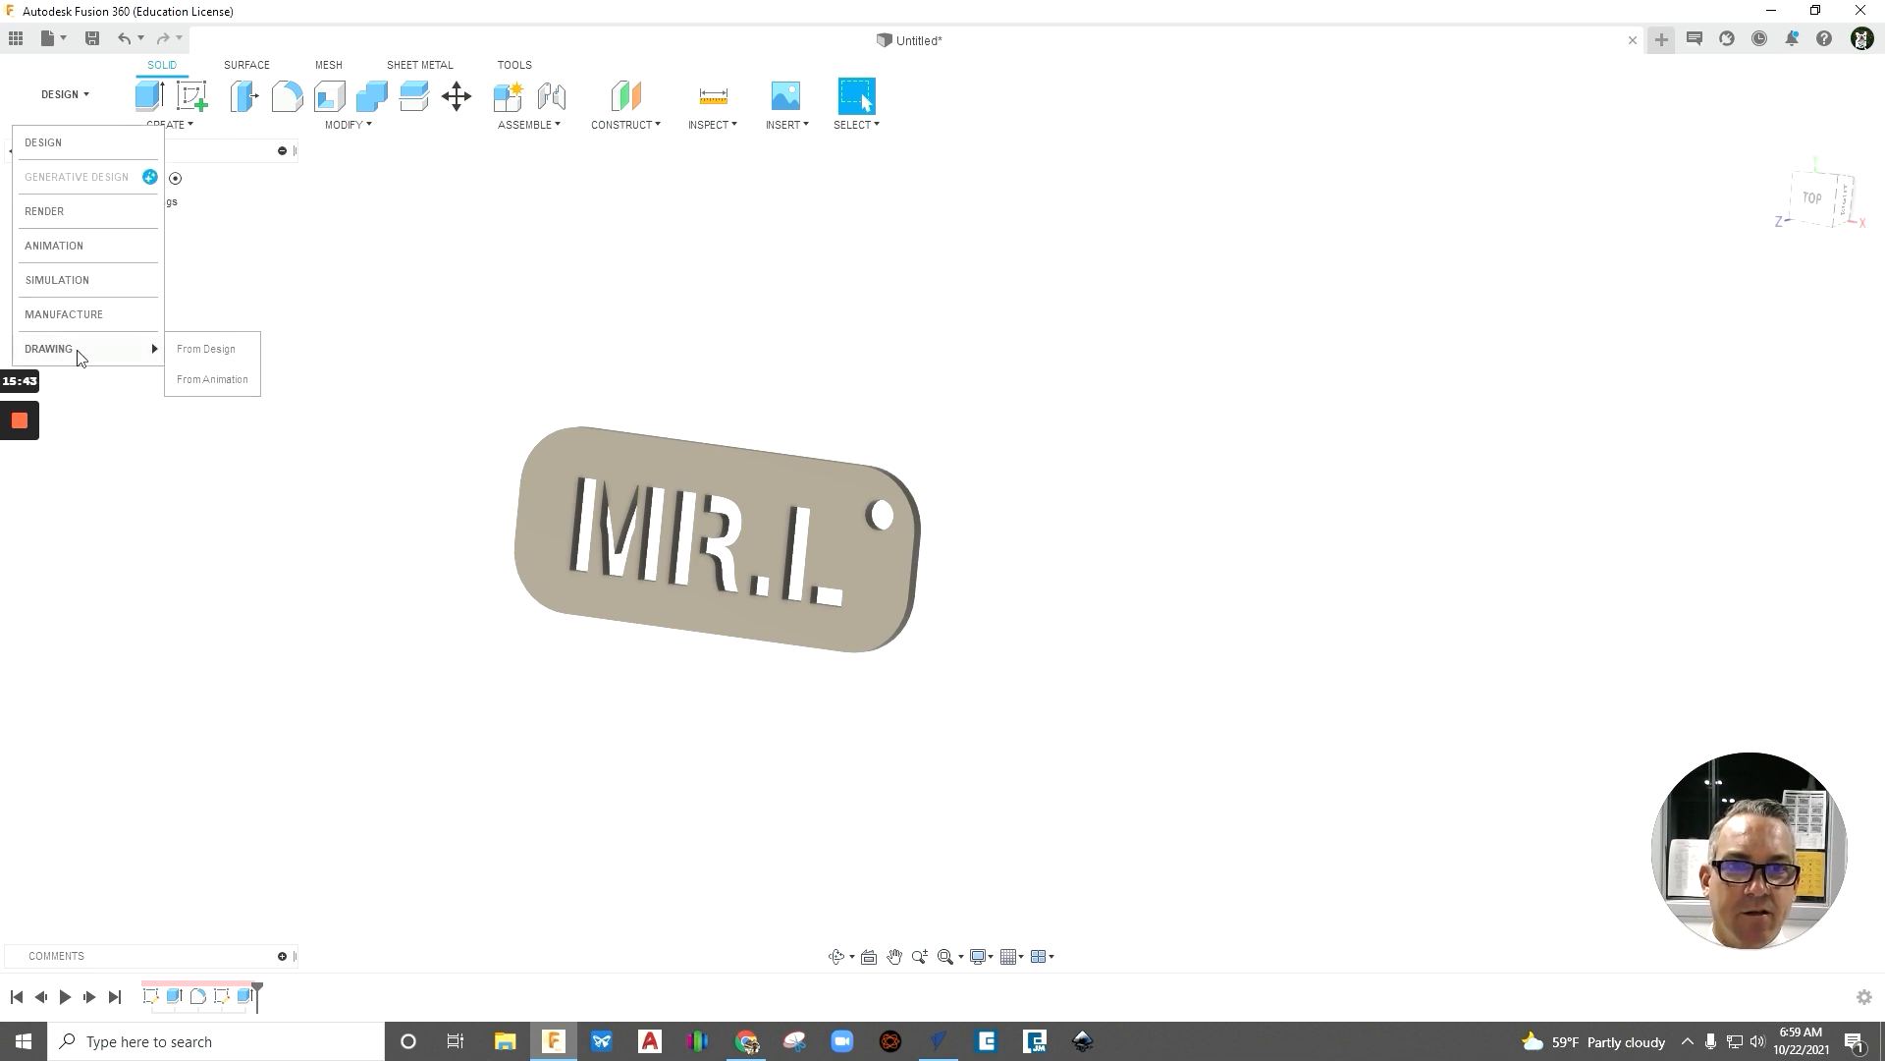
pyautogui.click(205, 352)
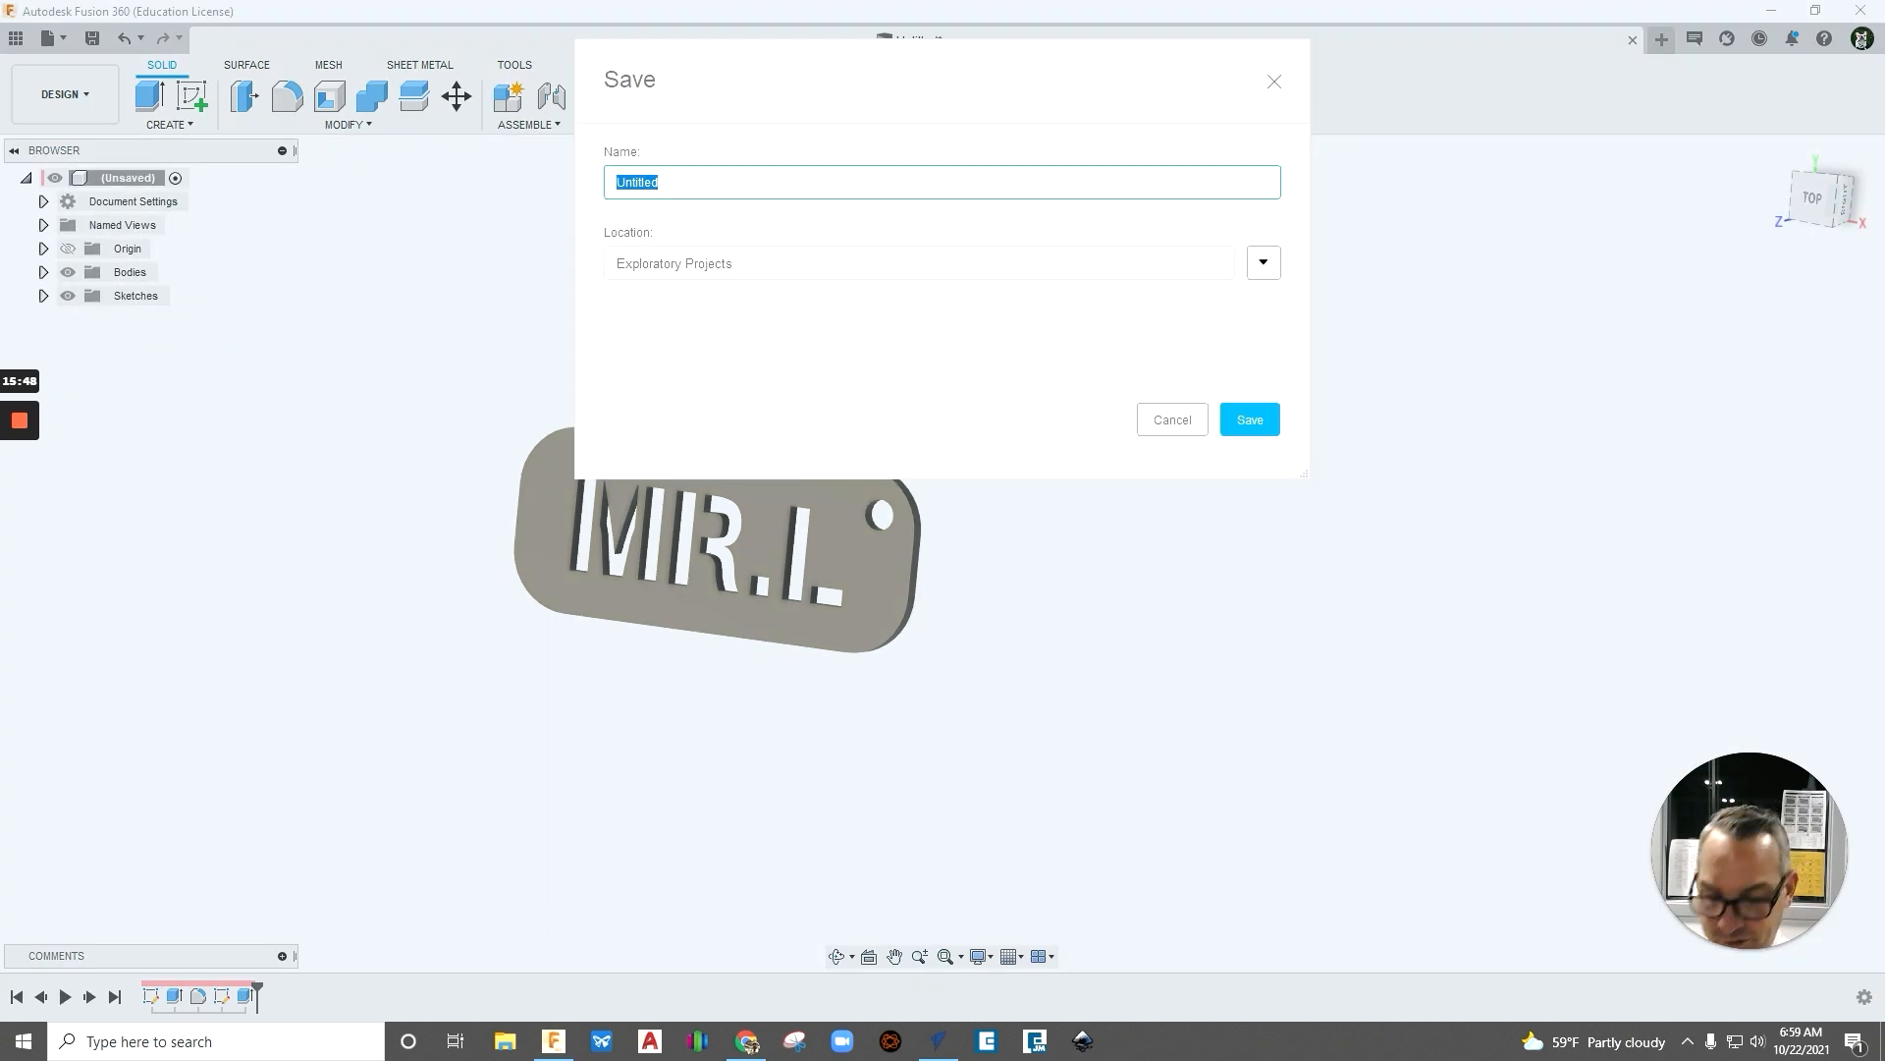
pyautogui.write('MrL_Keychain_1021')
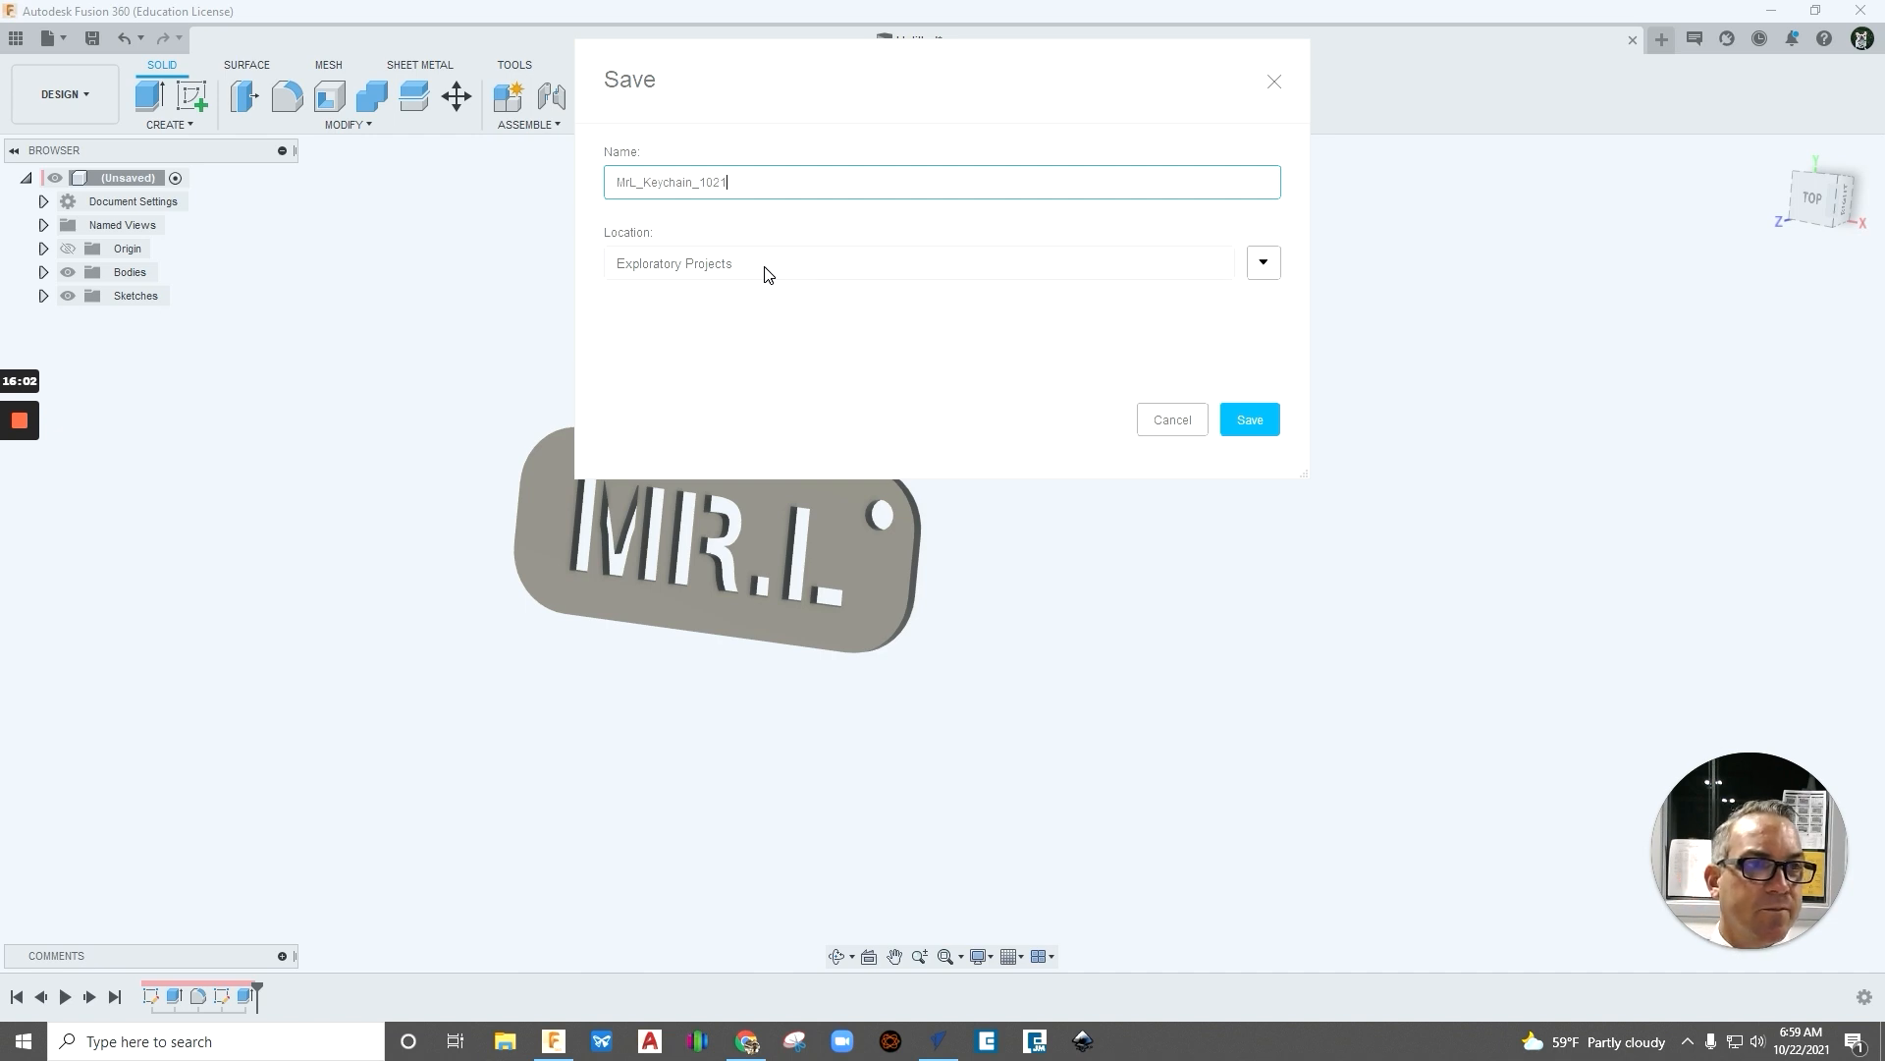
pyautogui.click(1263, 421)
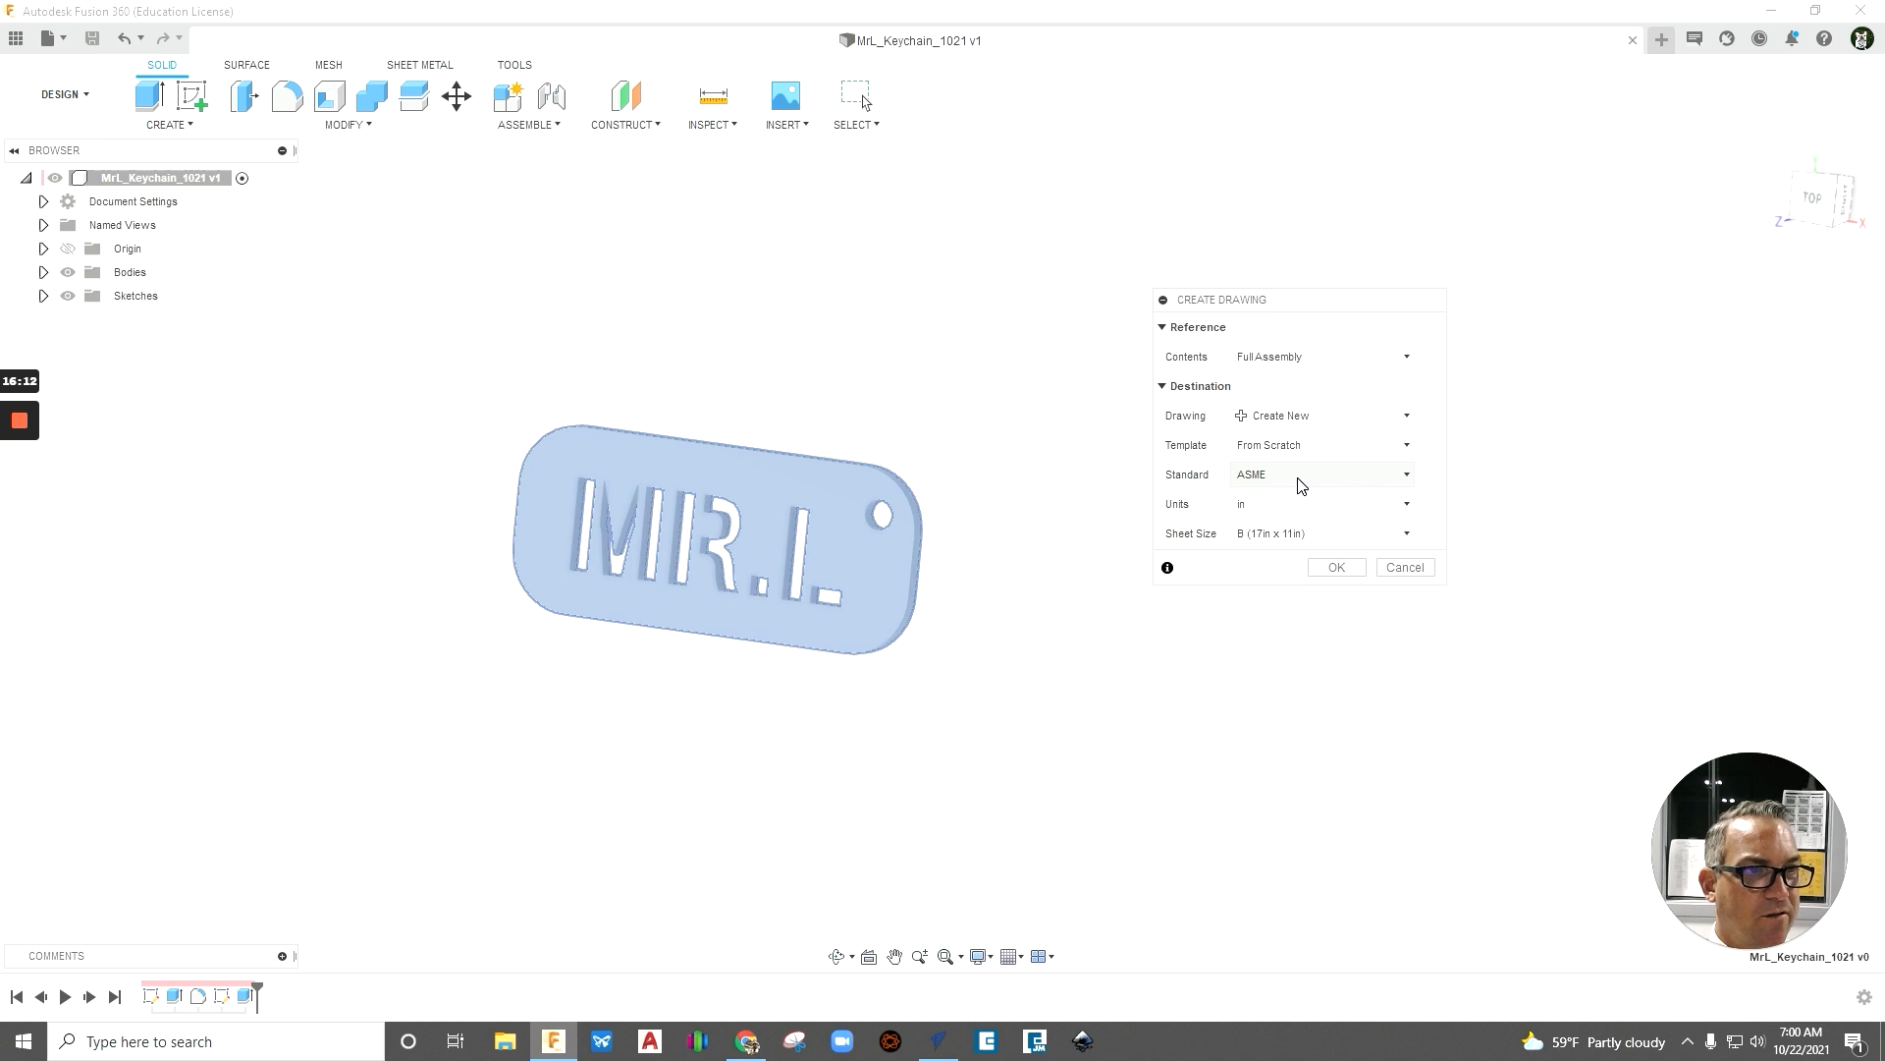
# - Create the new drawing with the A (8.5in x 11in) sheet size
pyautogui.click(1271, 532)
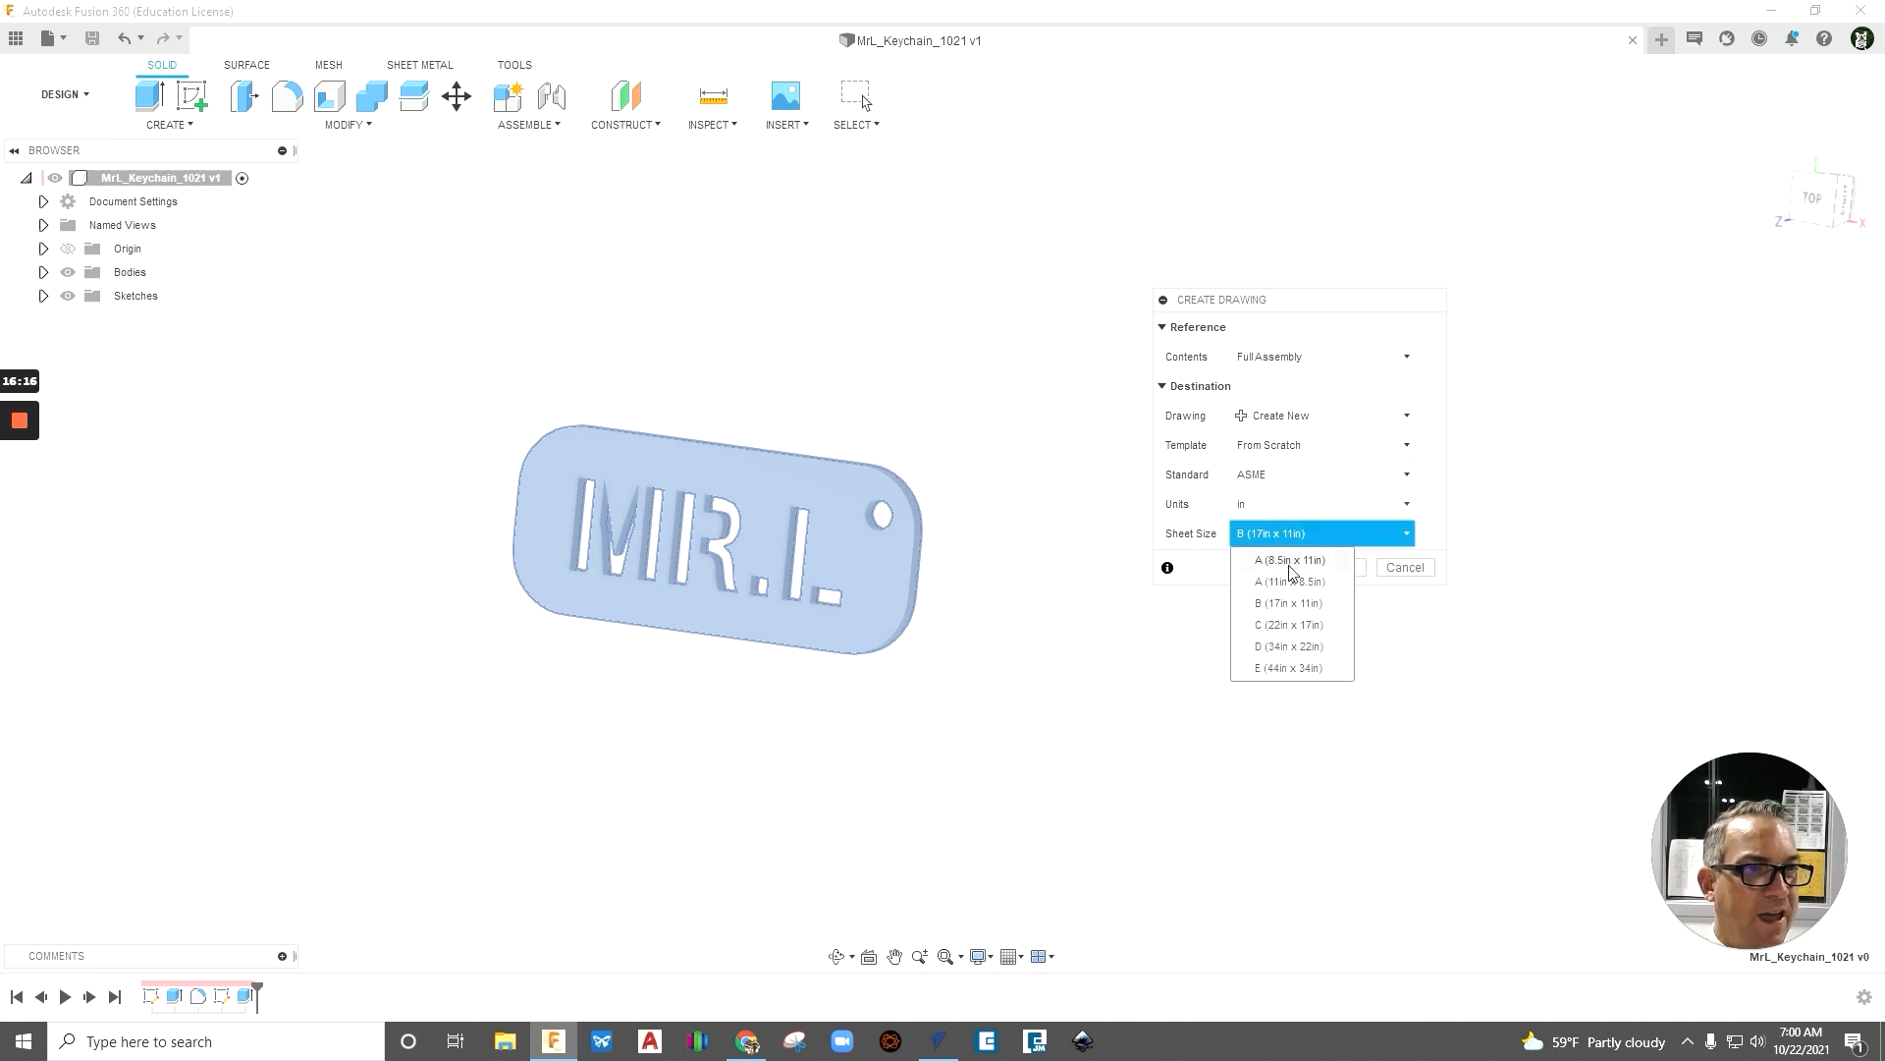
pyautogui.click(1290, 562)
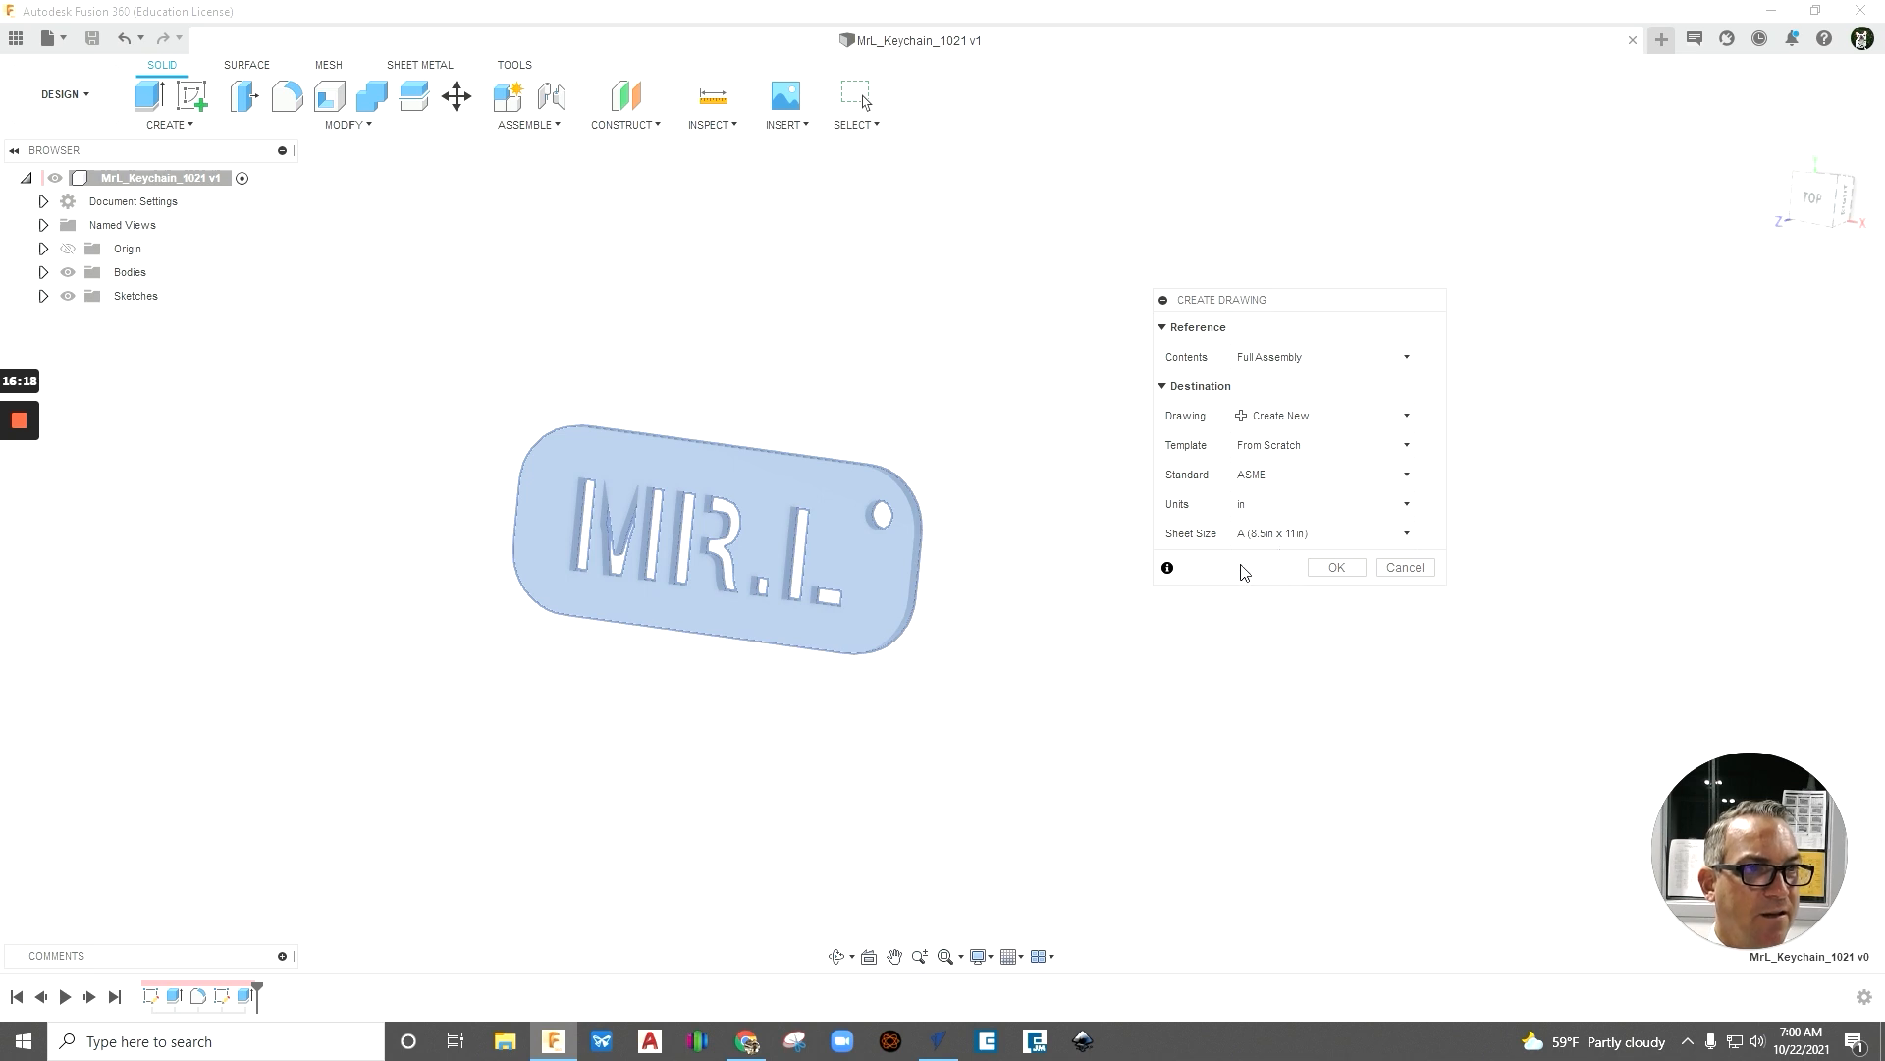
pyautogui.click(1338, 568)
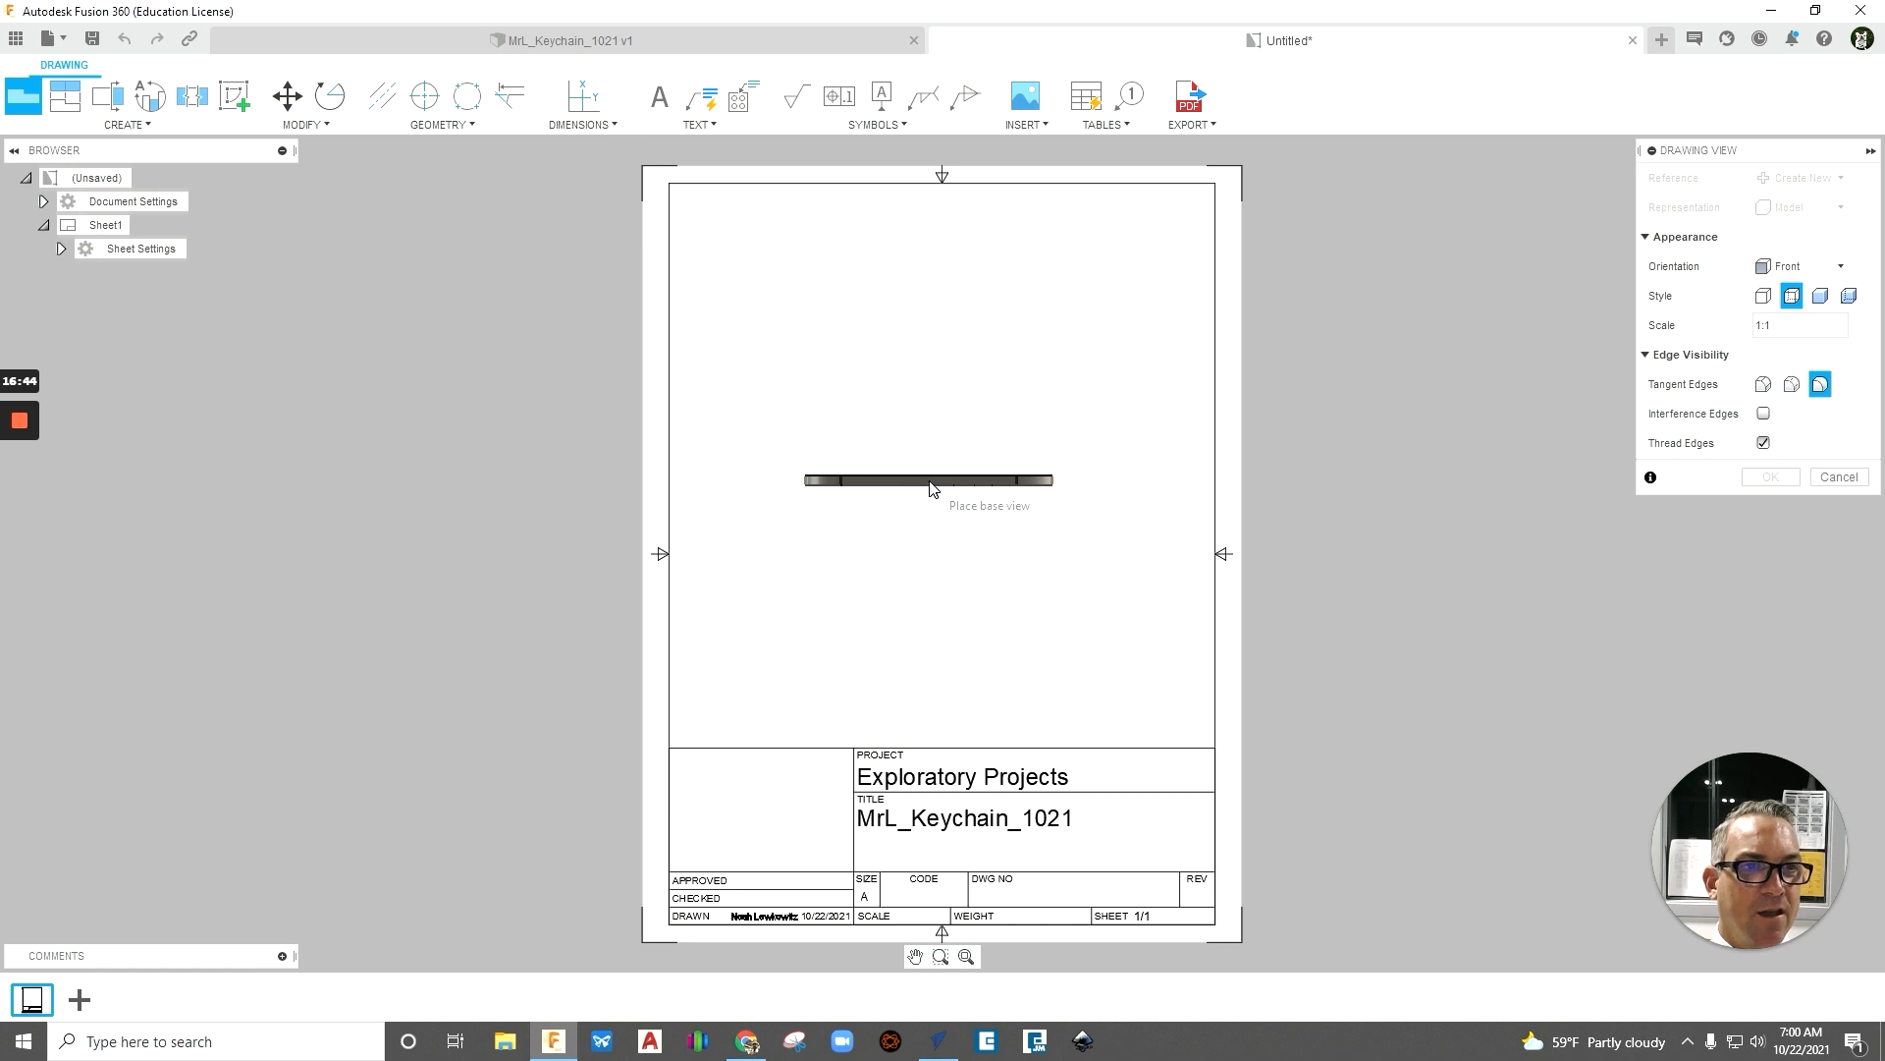
# - Place the base view in the upper middle of the sheet and set its orientation to Top
pyautogui.click(931, 488)
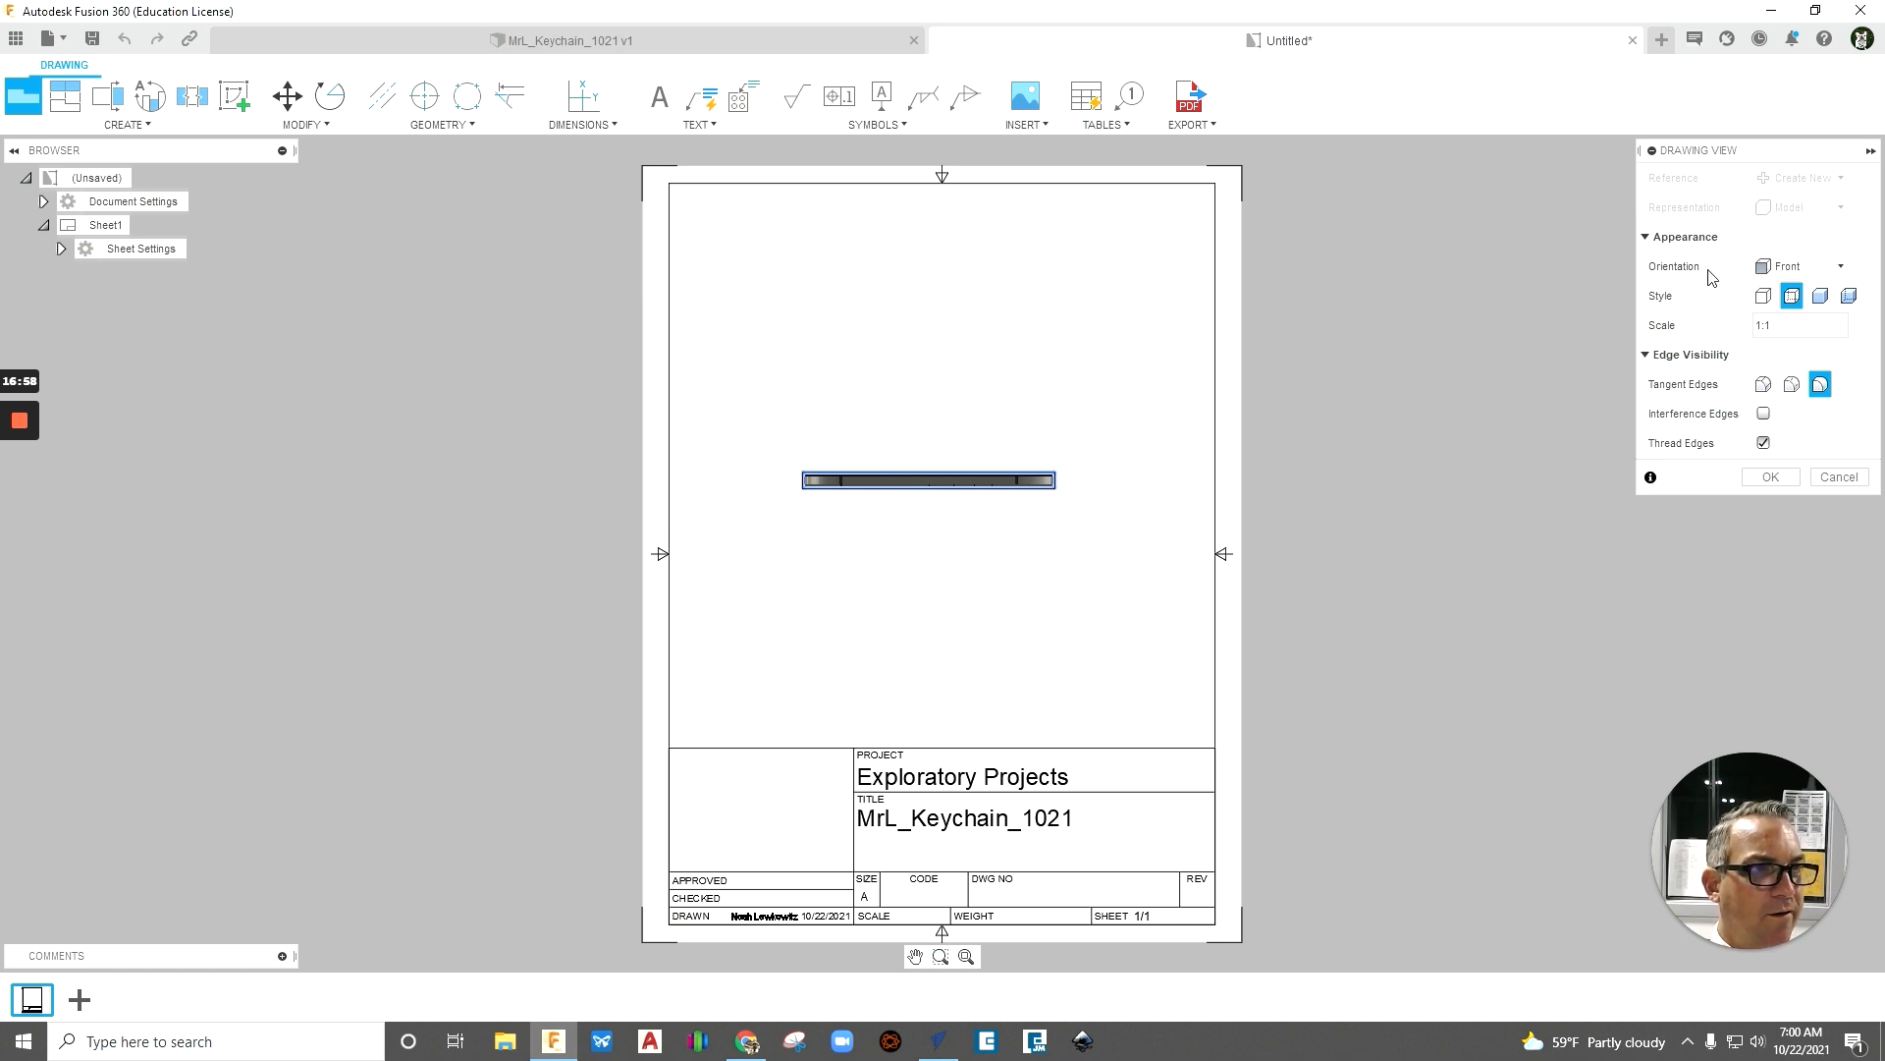
pyautogui.moveTo(1754, 153)
pyautogui.mouseDown()
pyautogui.moveTo(1572, 262)
pyautogui.moveTo(1482, 215)
pyautogui.mouseUp()
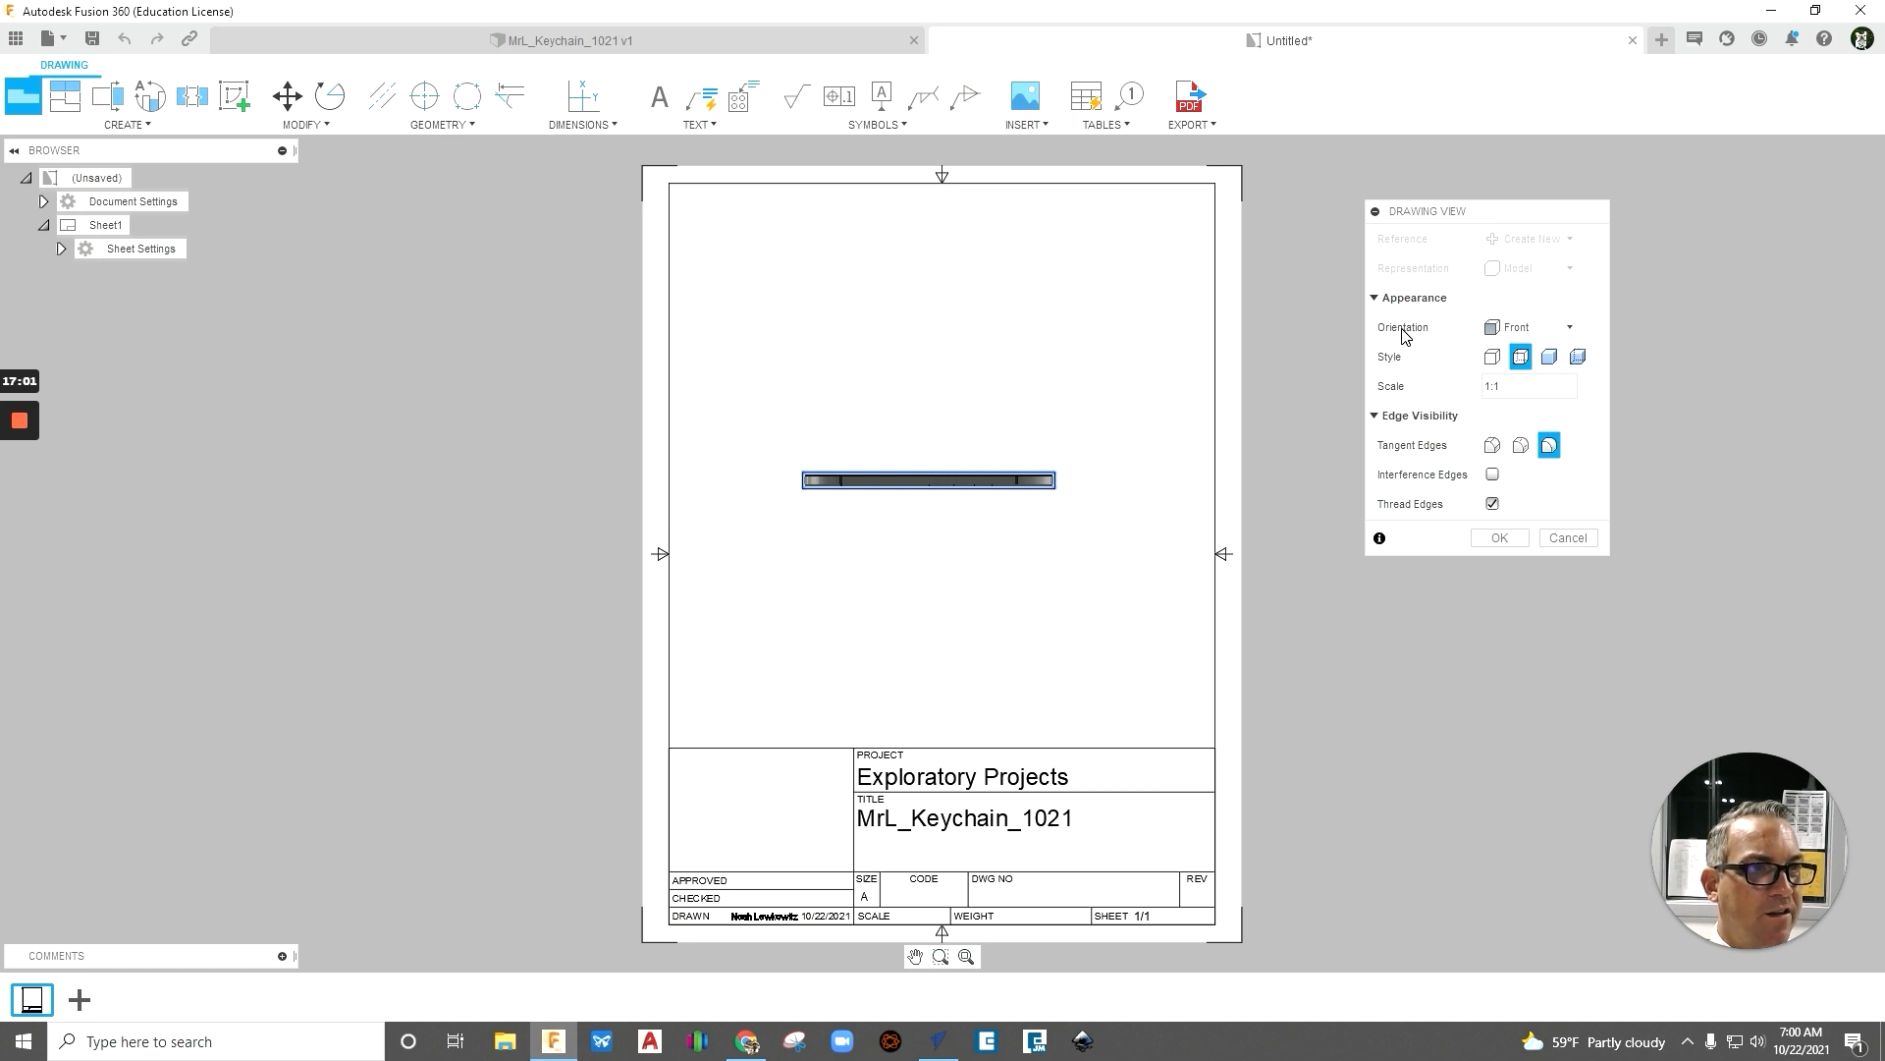
pyautogui.click(1571, 328)
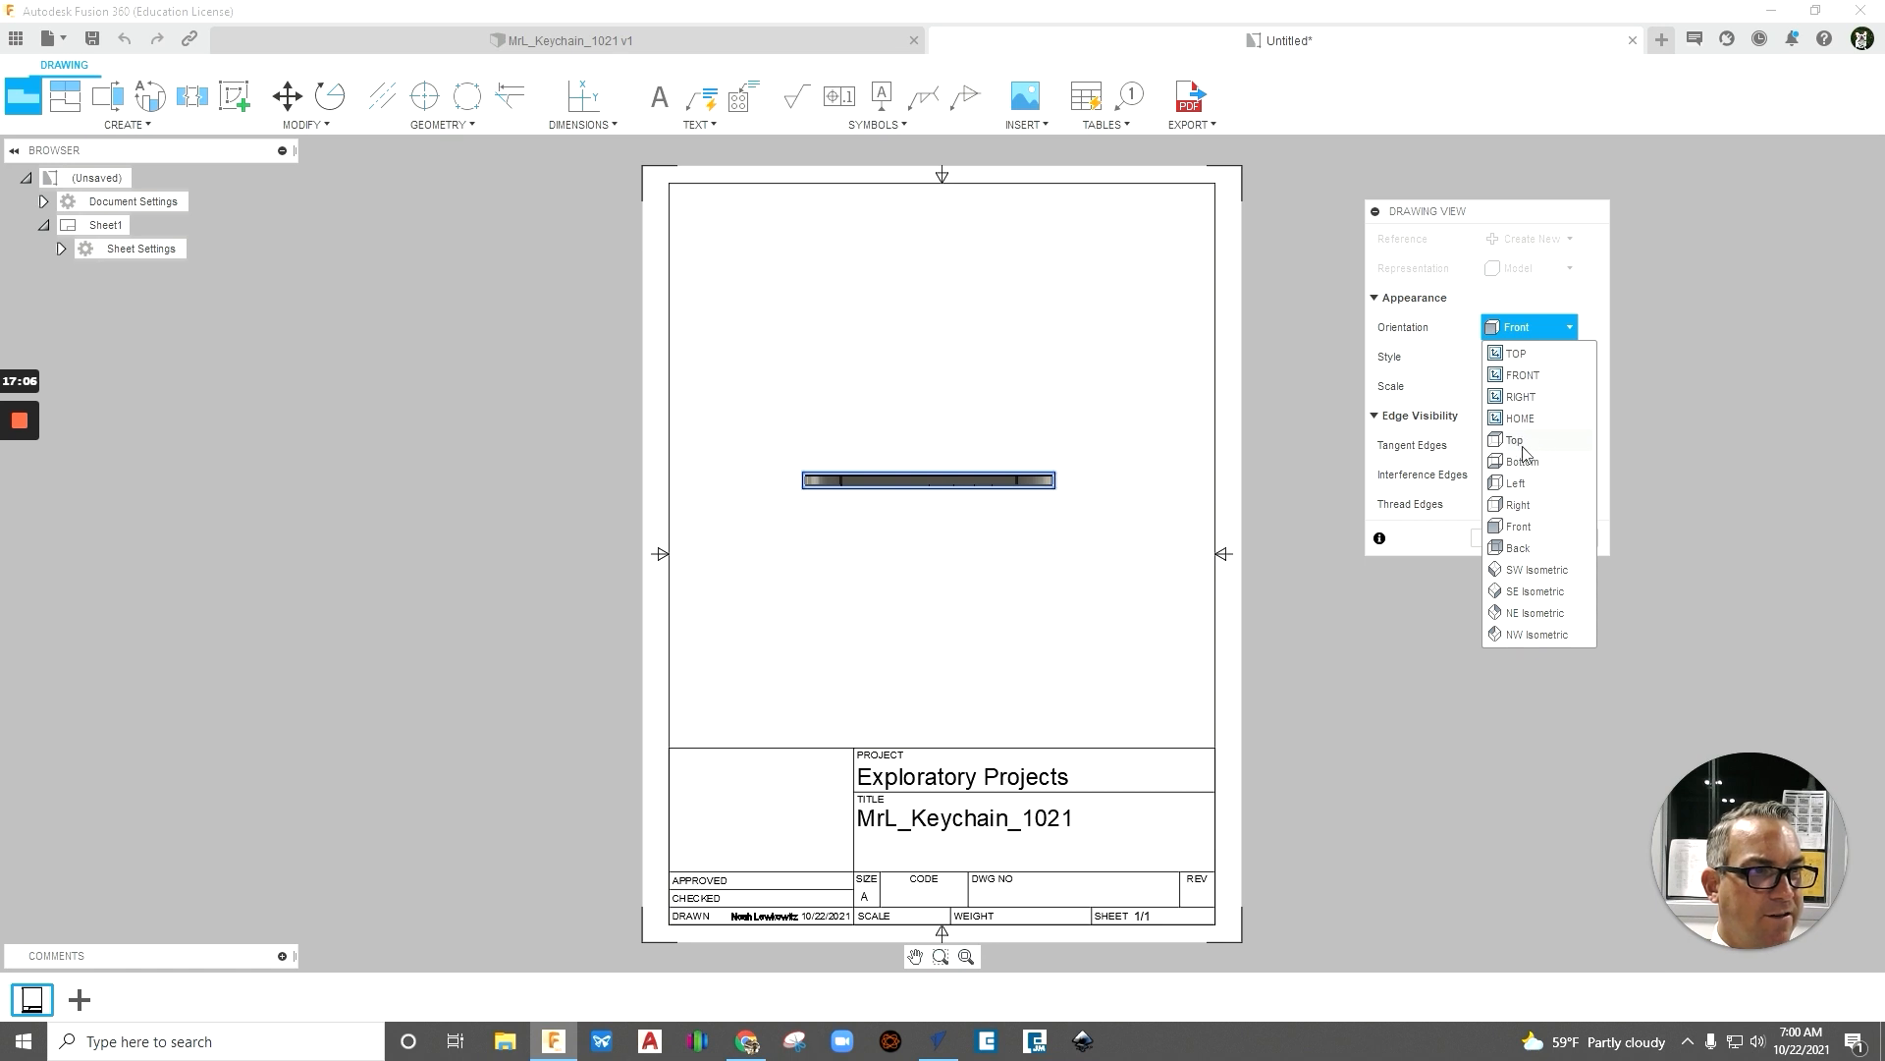
pyautogui.click(1514, 442)
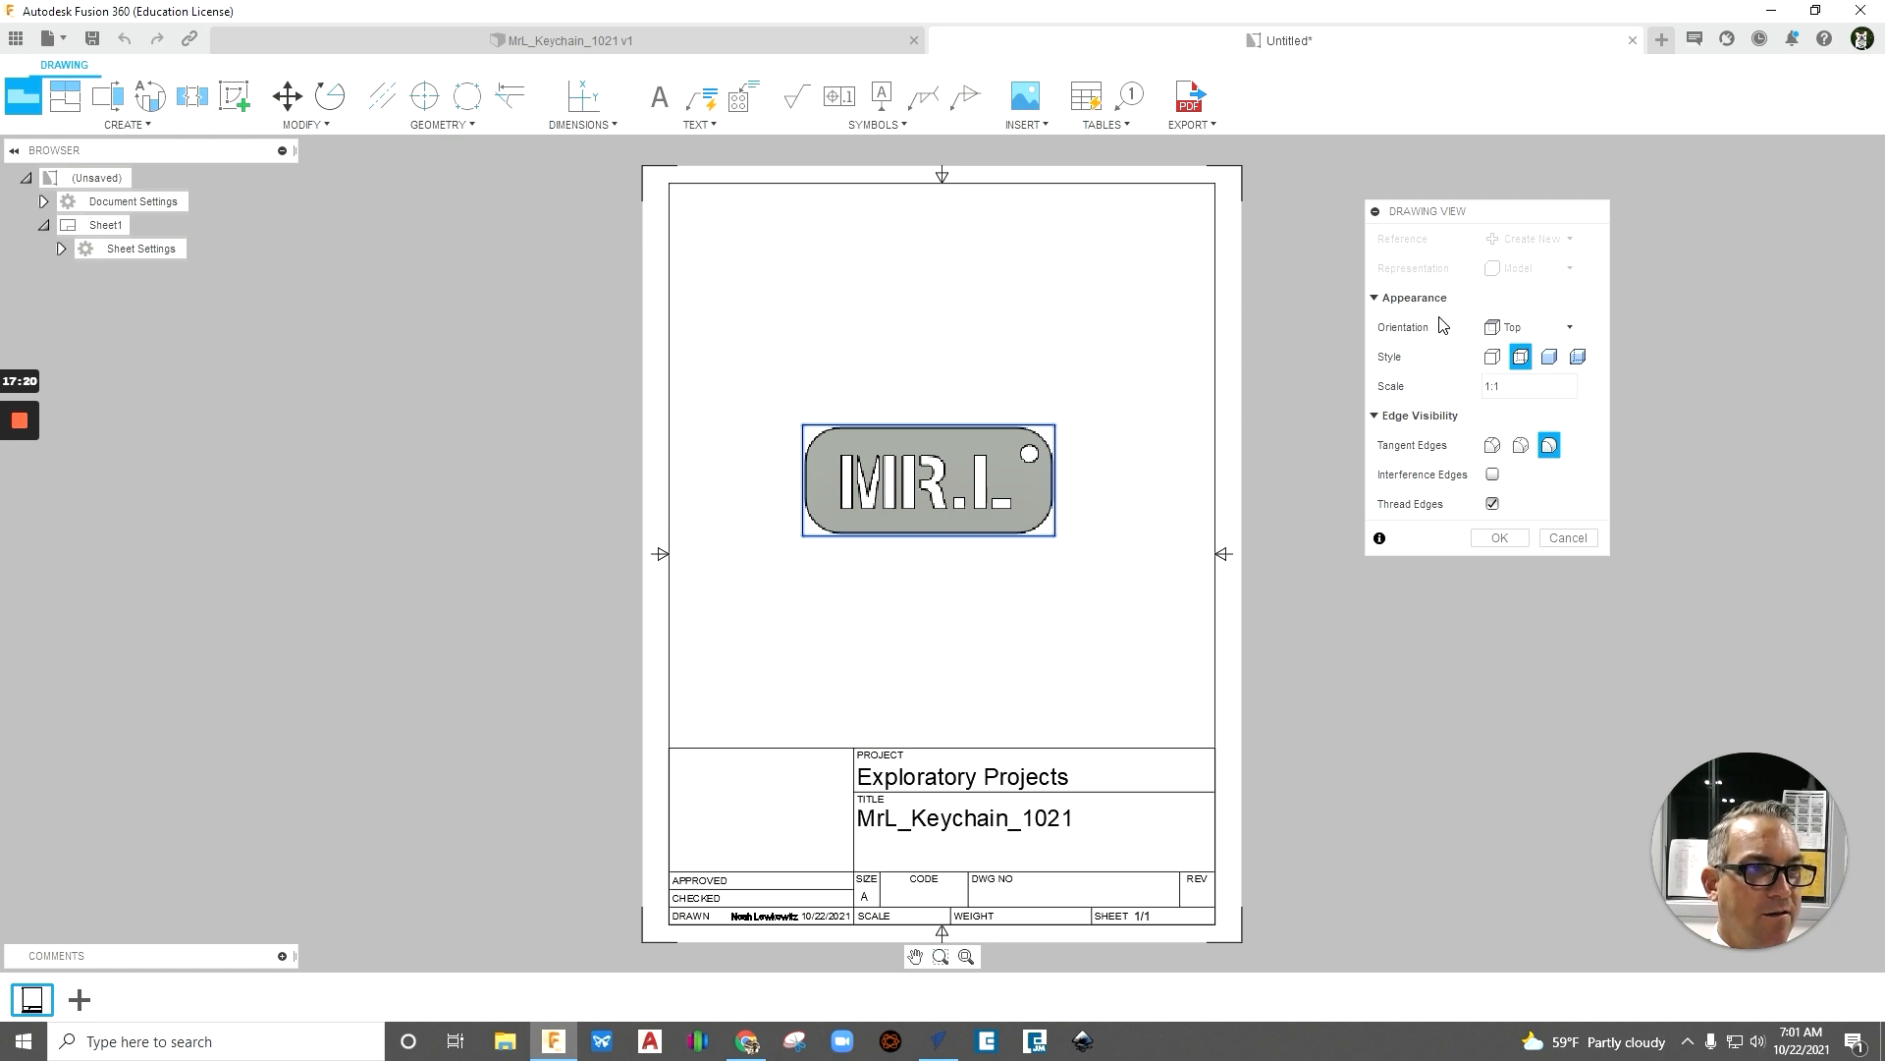
pyautogui.click(1500, 538)
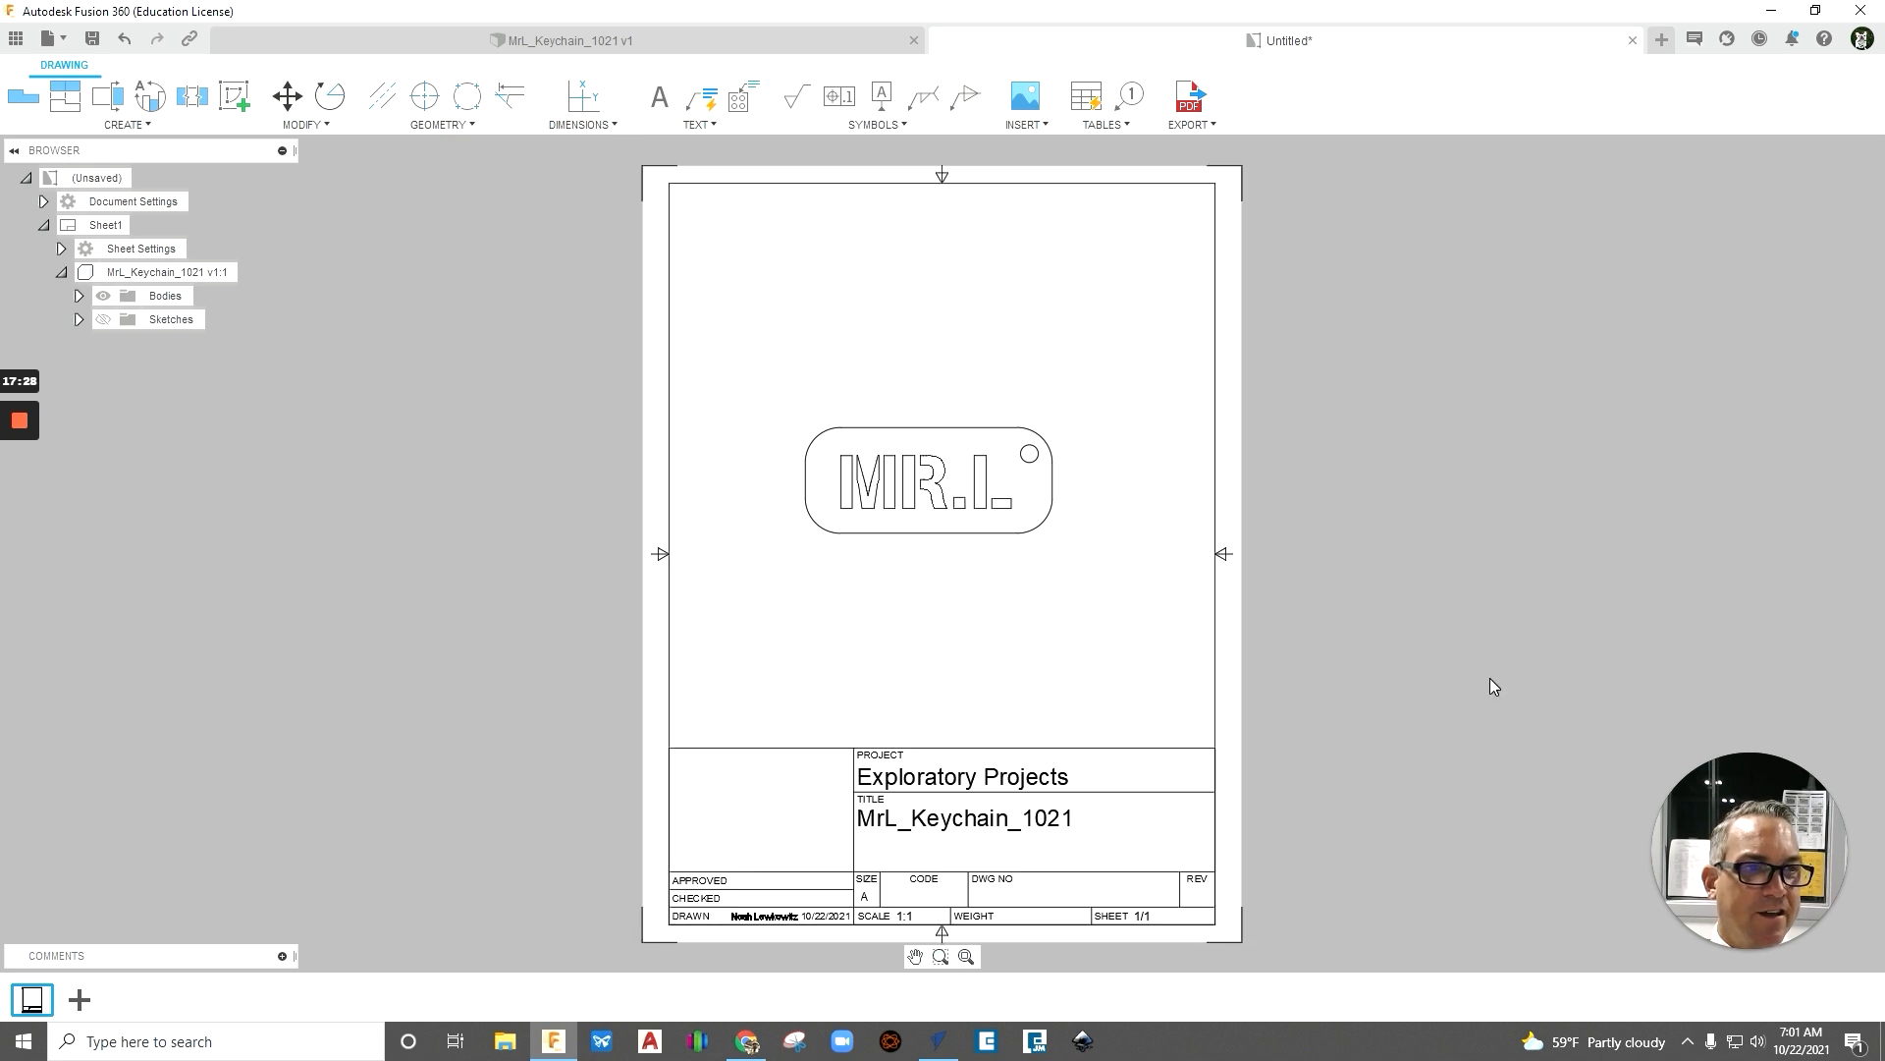
# - Delete the sheet's border and title block so only the name tag view is left
pyautogui.click(1215, 637)
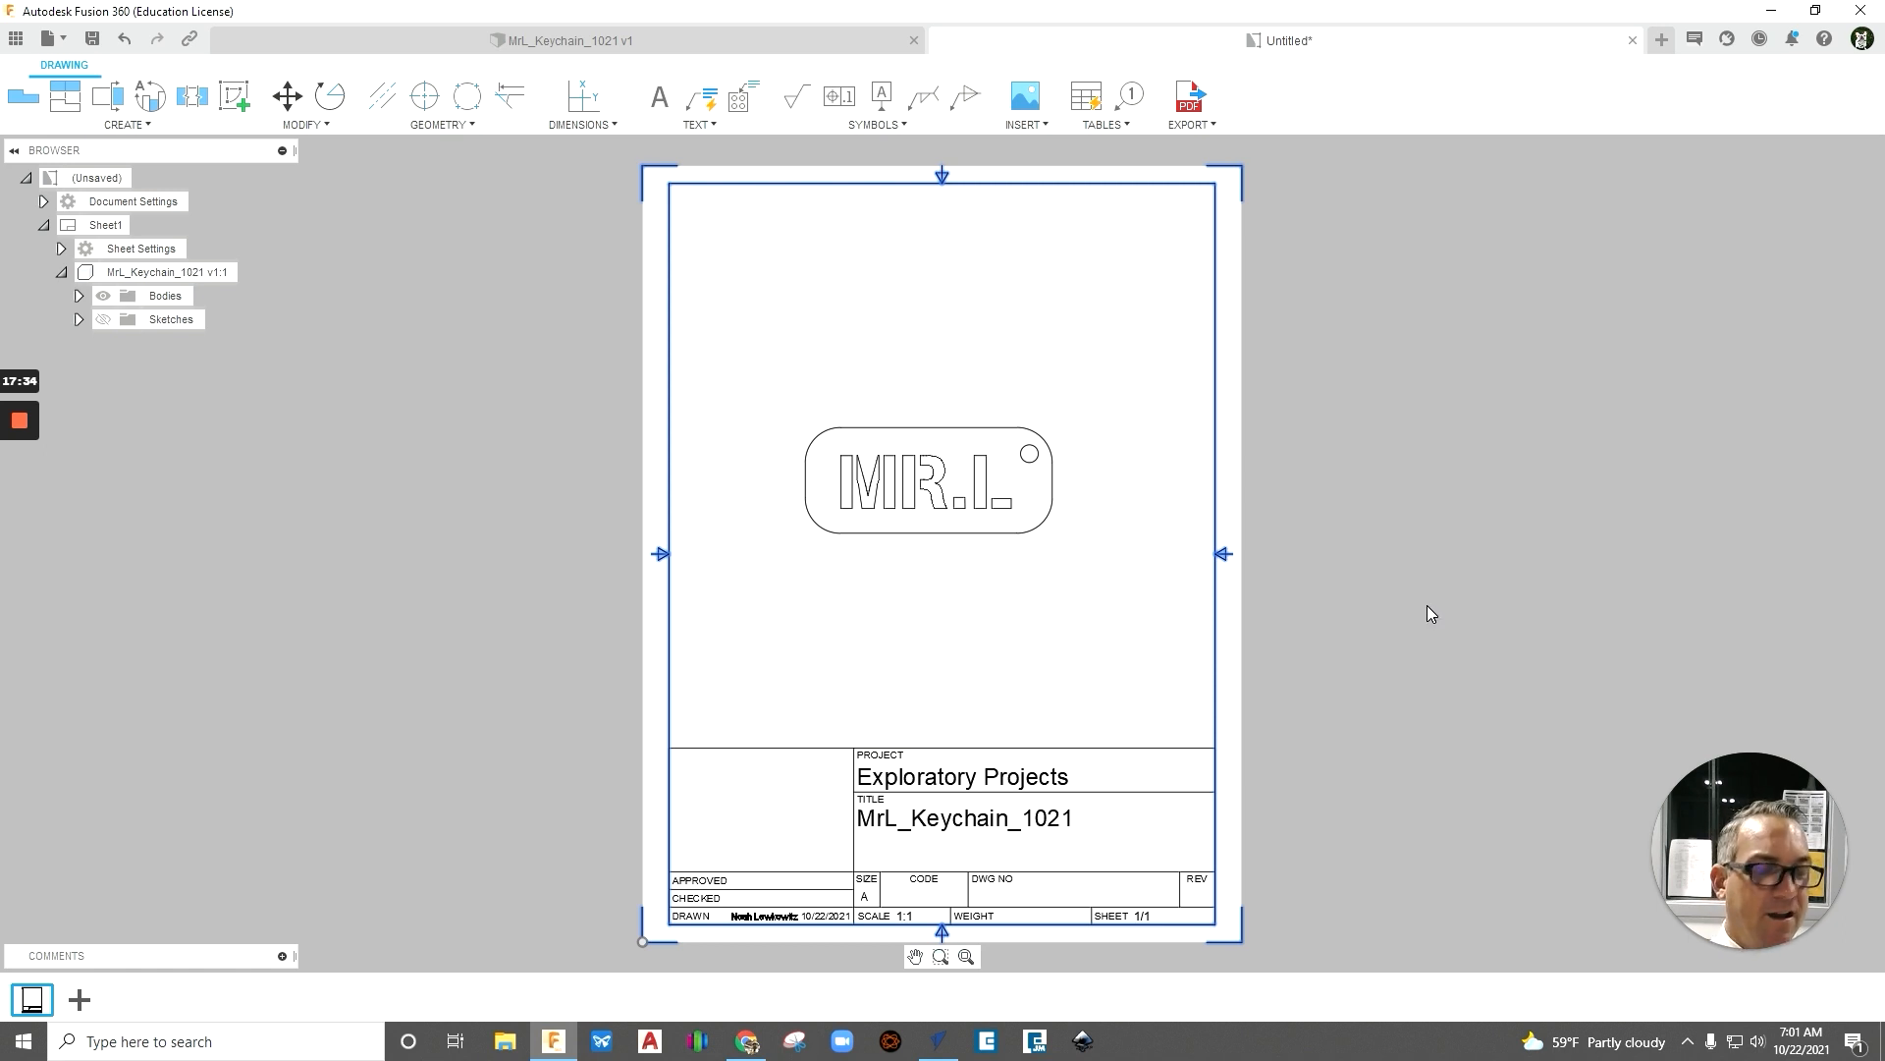
pyautogui.press('Escape')
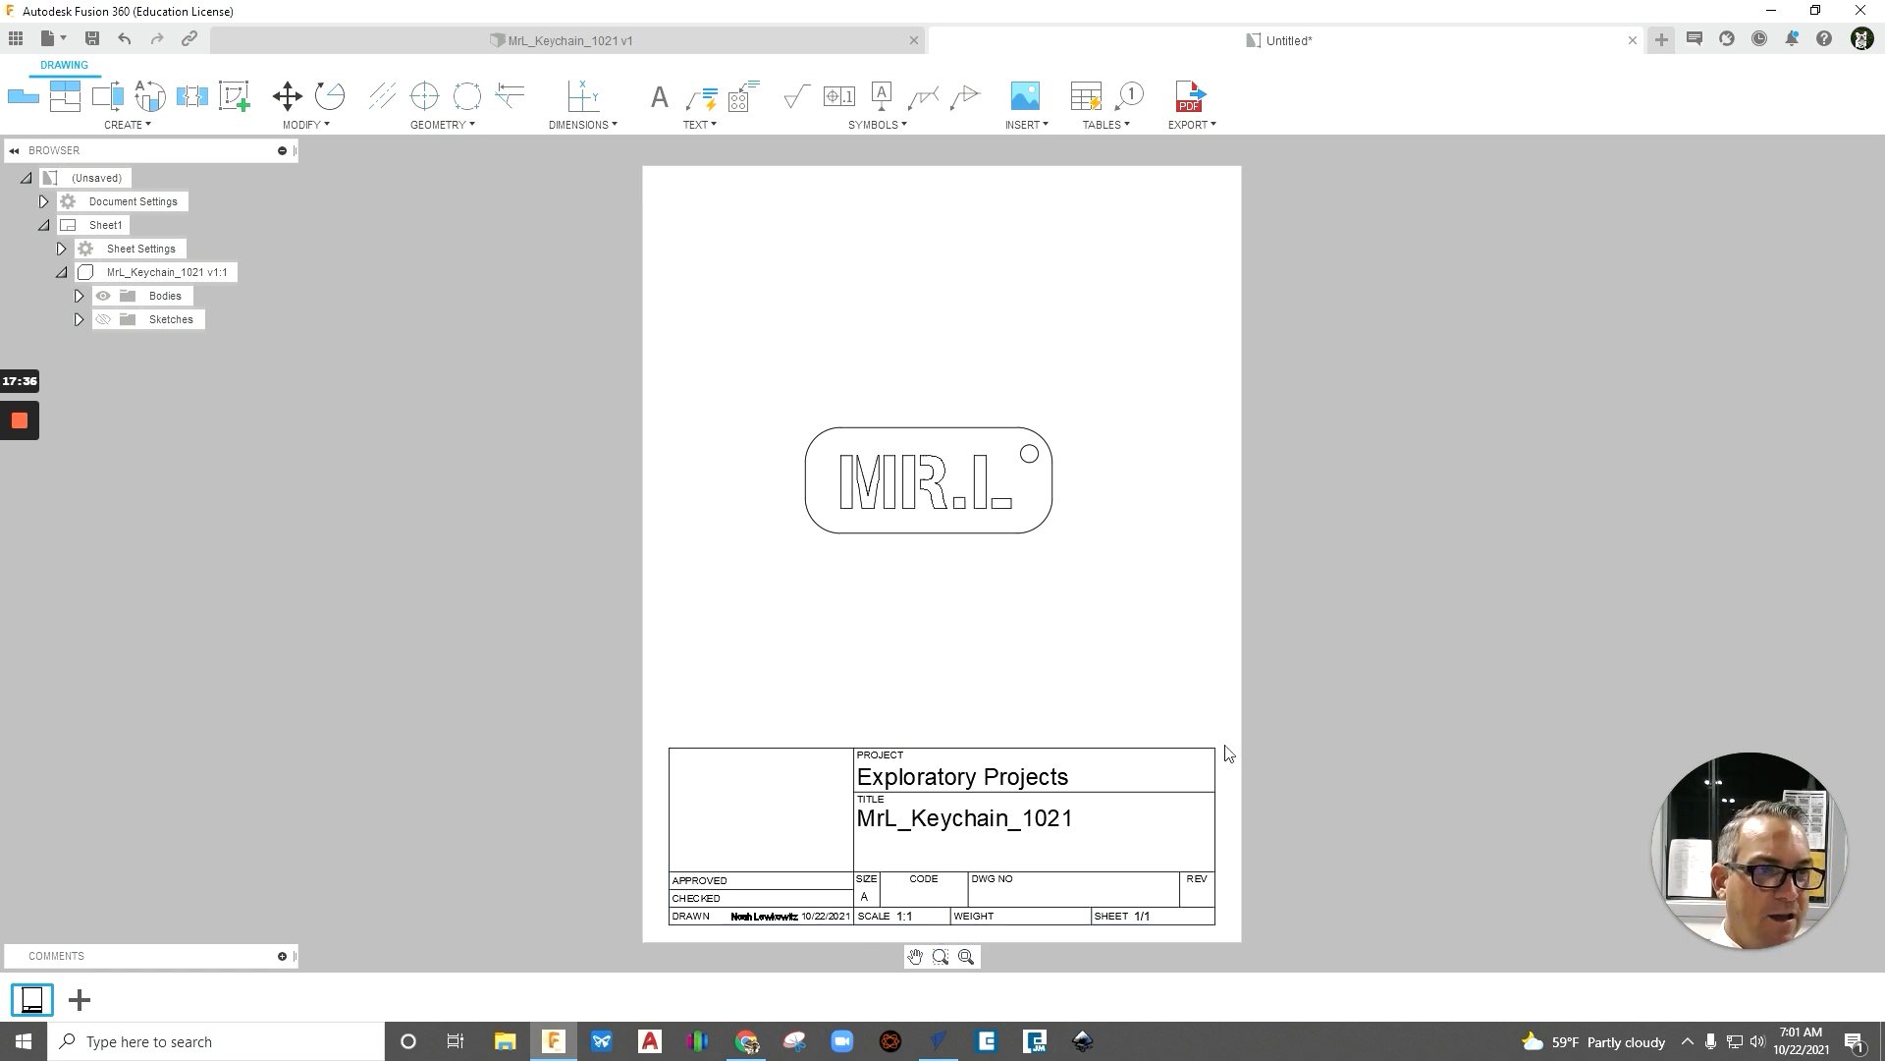
pyautogui.click(1202, 760)
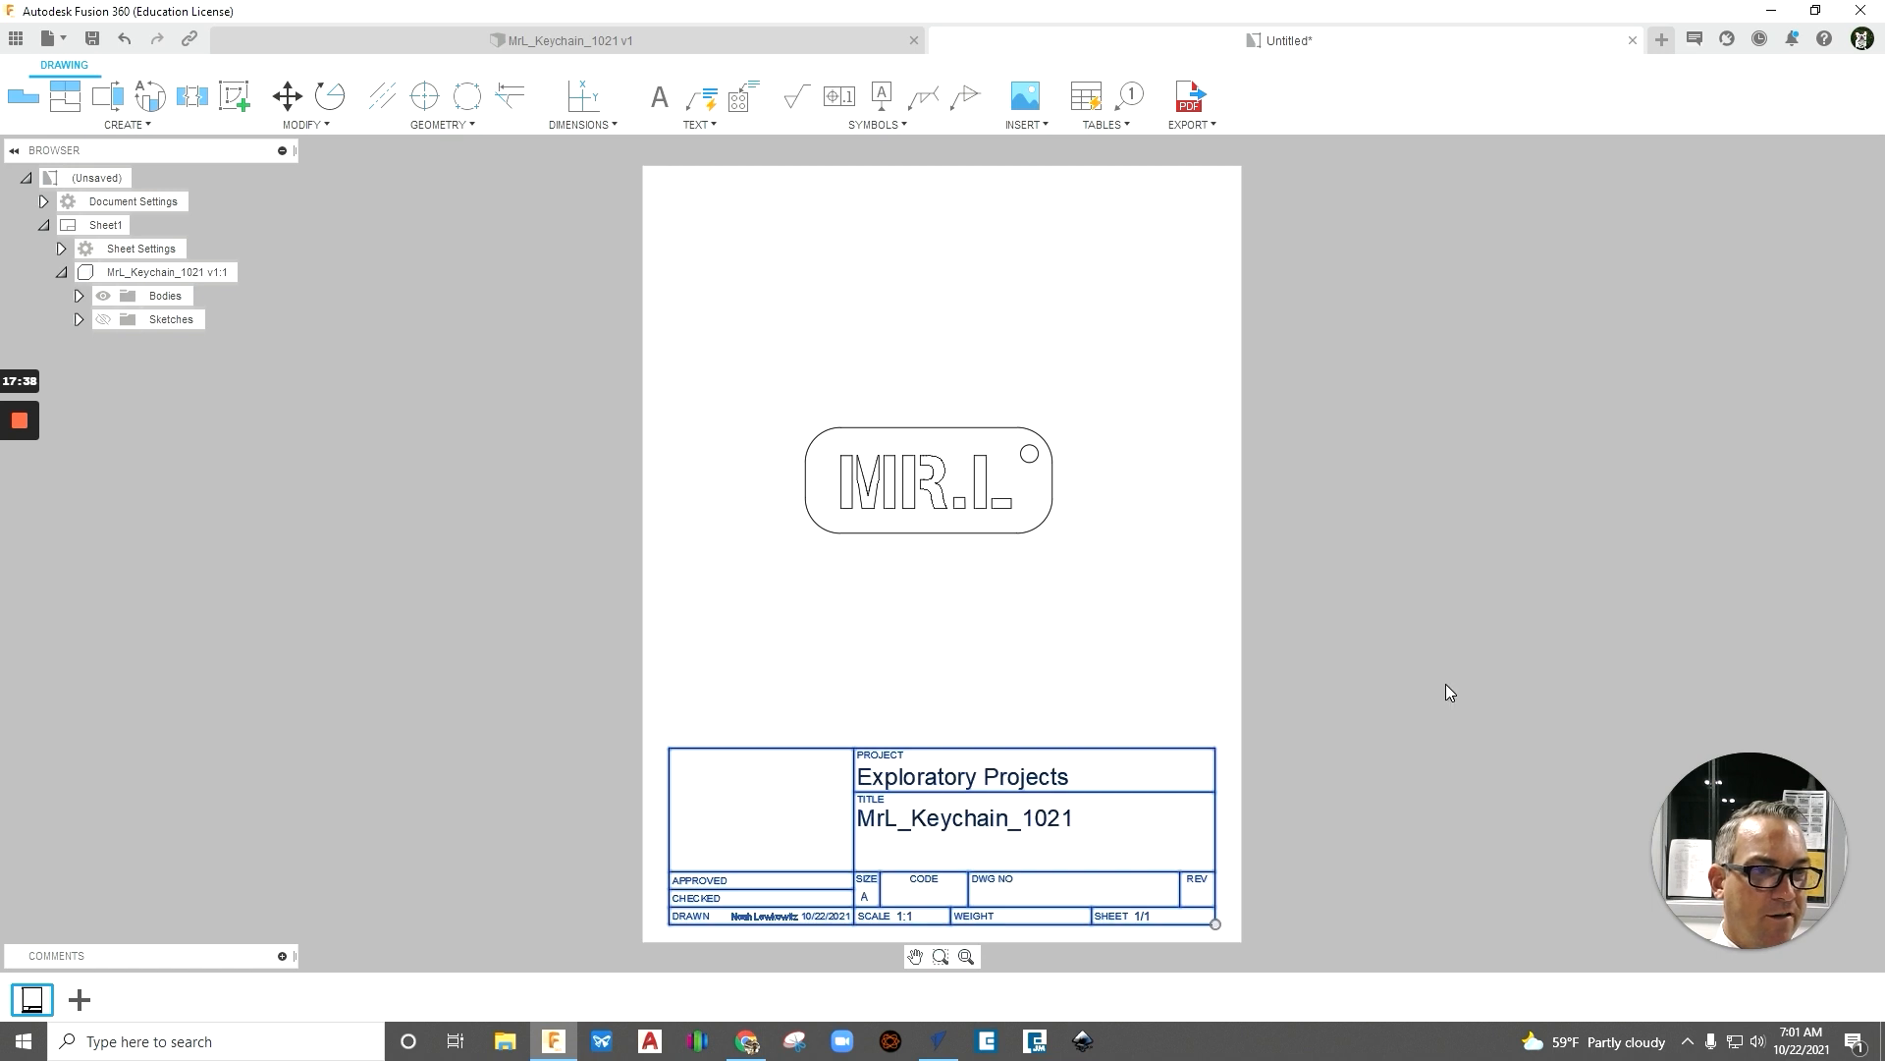
pyautogui.press('Delete')
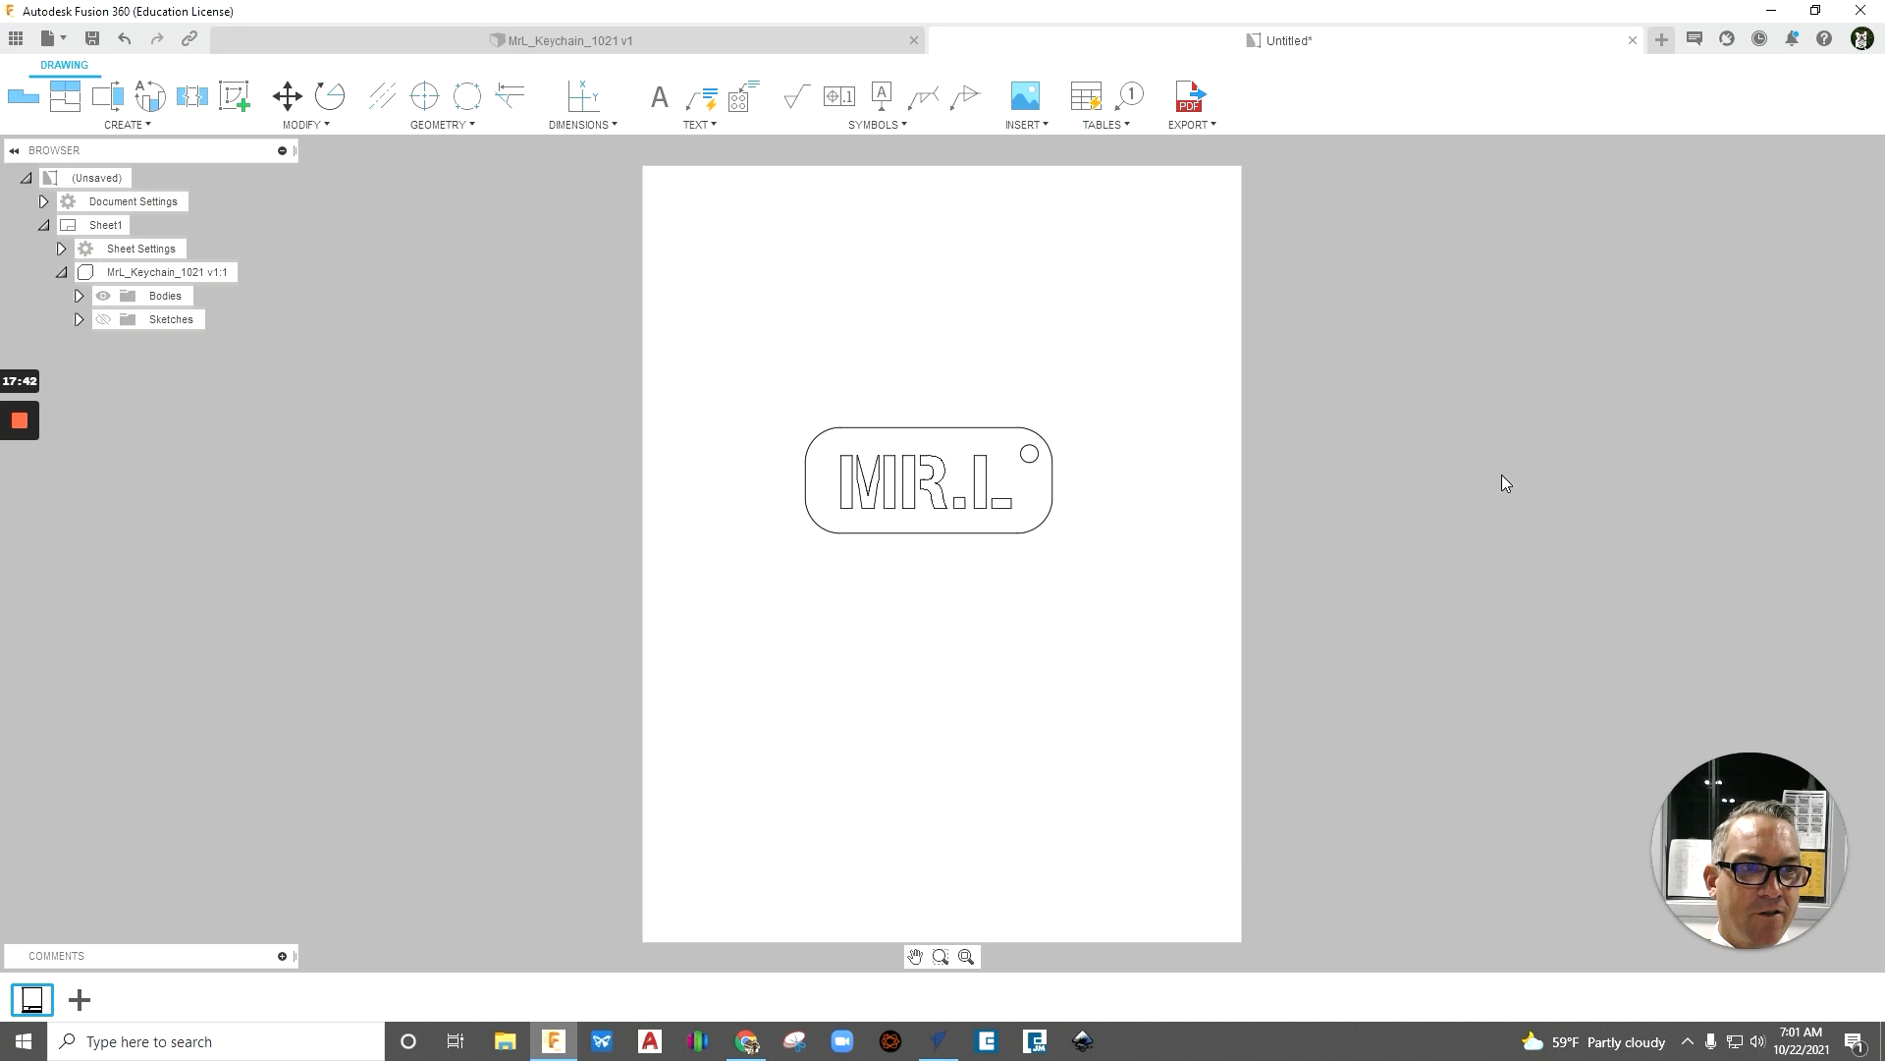
# - Move the name tag view slightly down and to the right on the sheet
pyautogui.click(1013, 447)
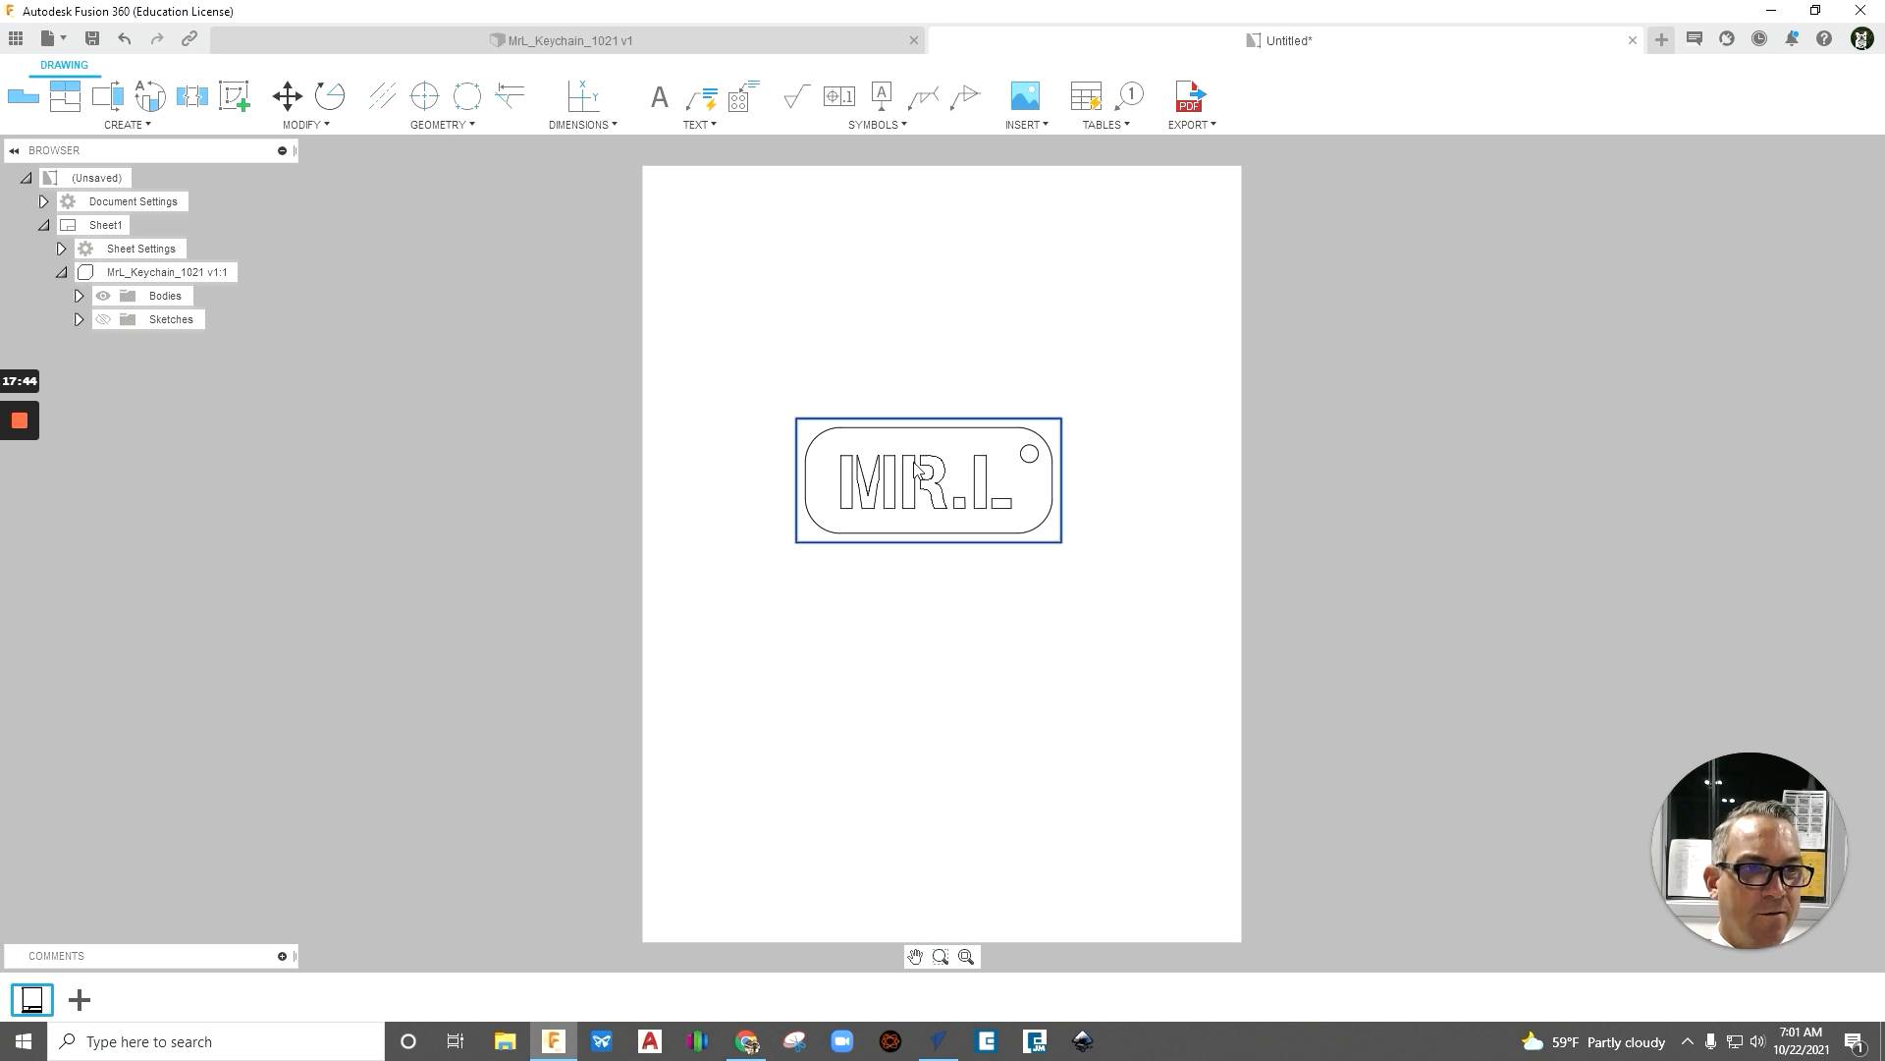
pyautogui.click(919, 466)
pyautogui.click(926, 522)
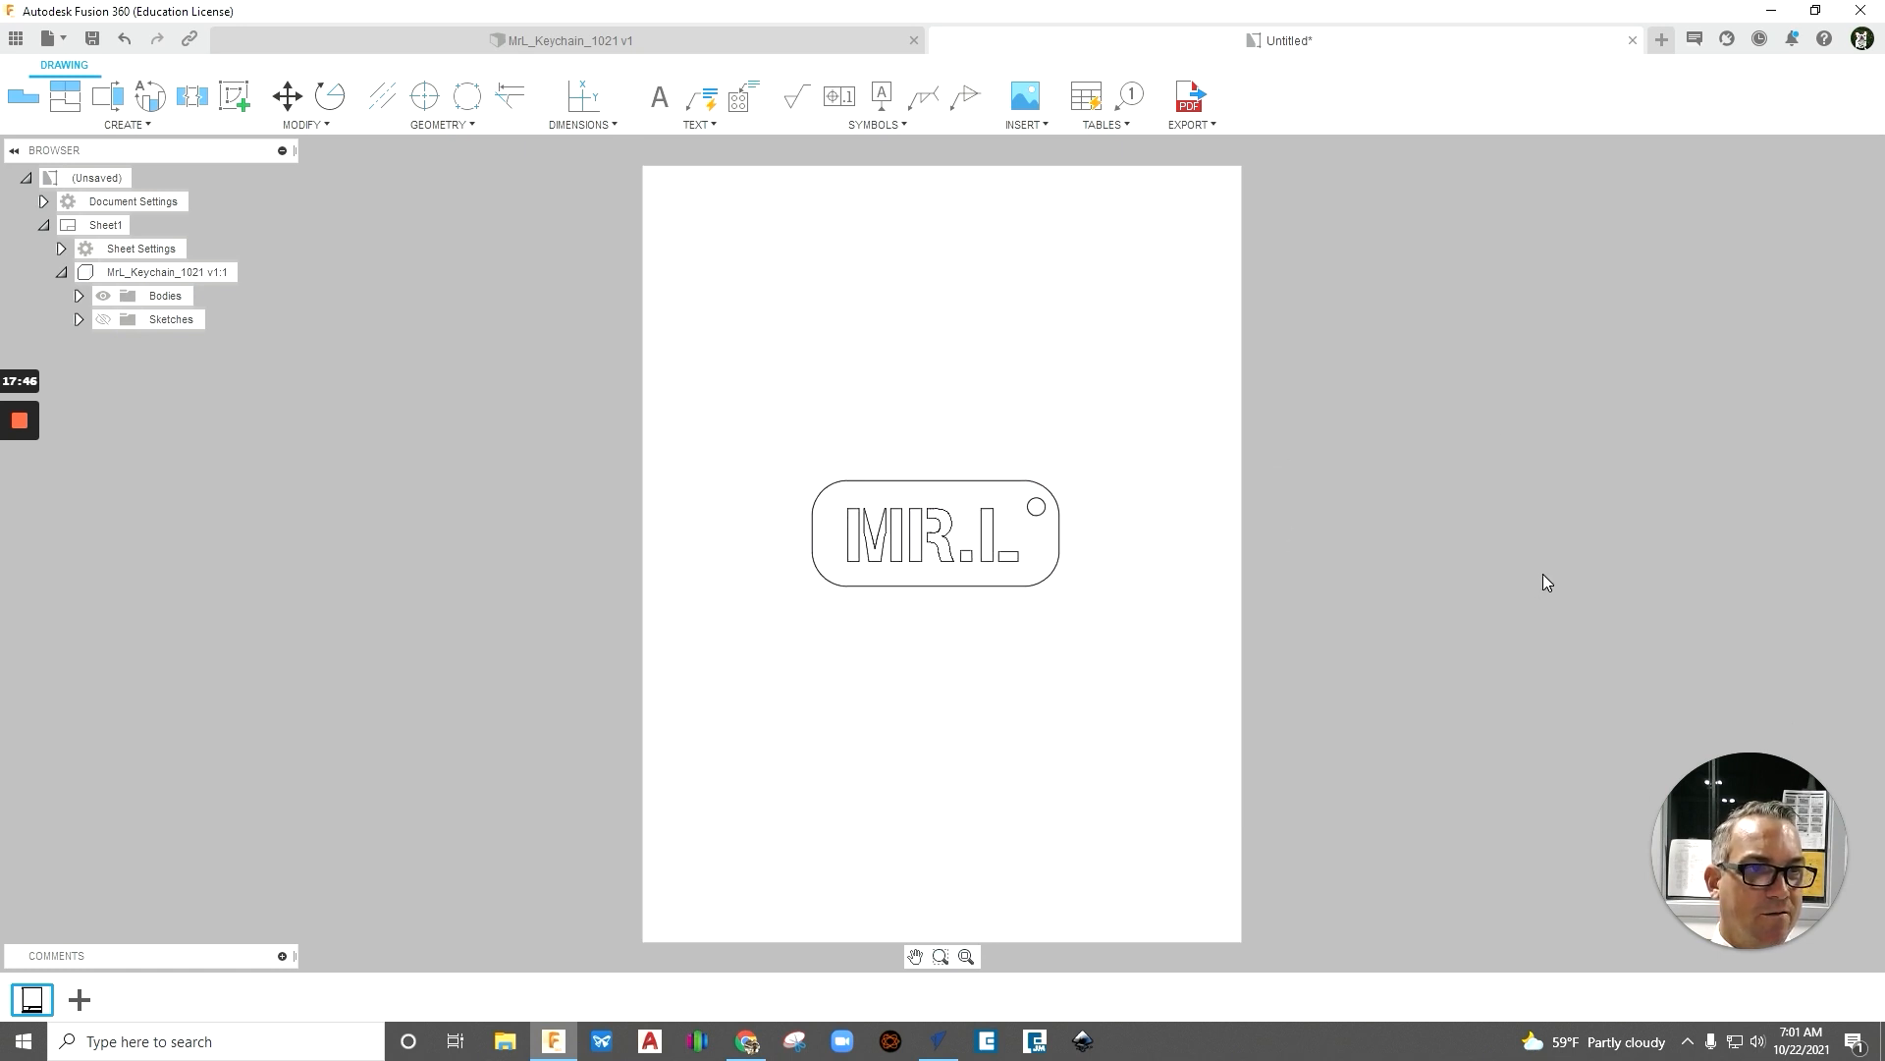
pyautogui.scroll(-2, 939, 458)
pyautogui.scroll(10, 939, 459)
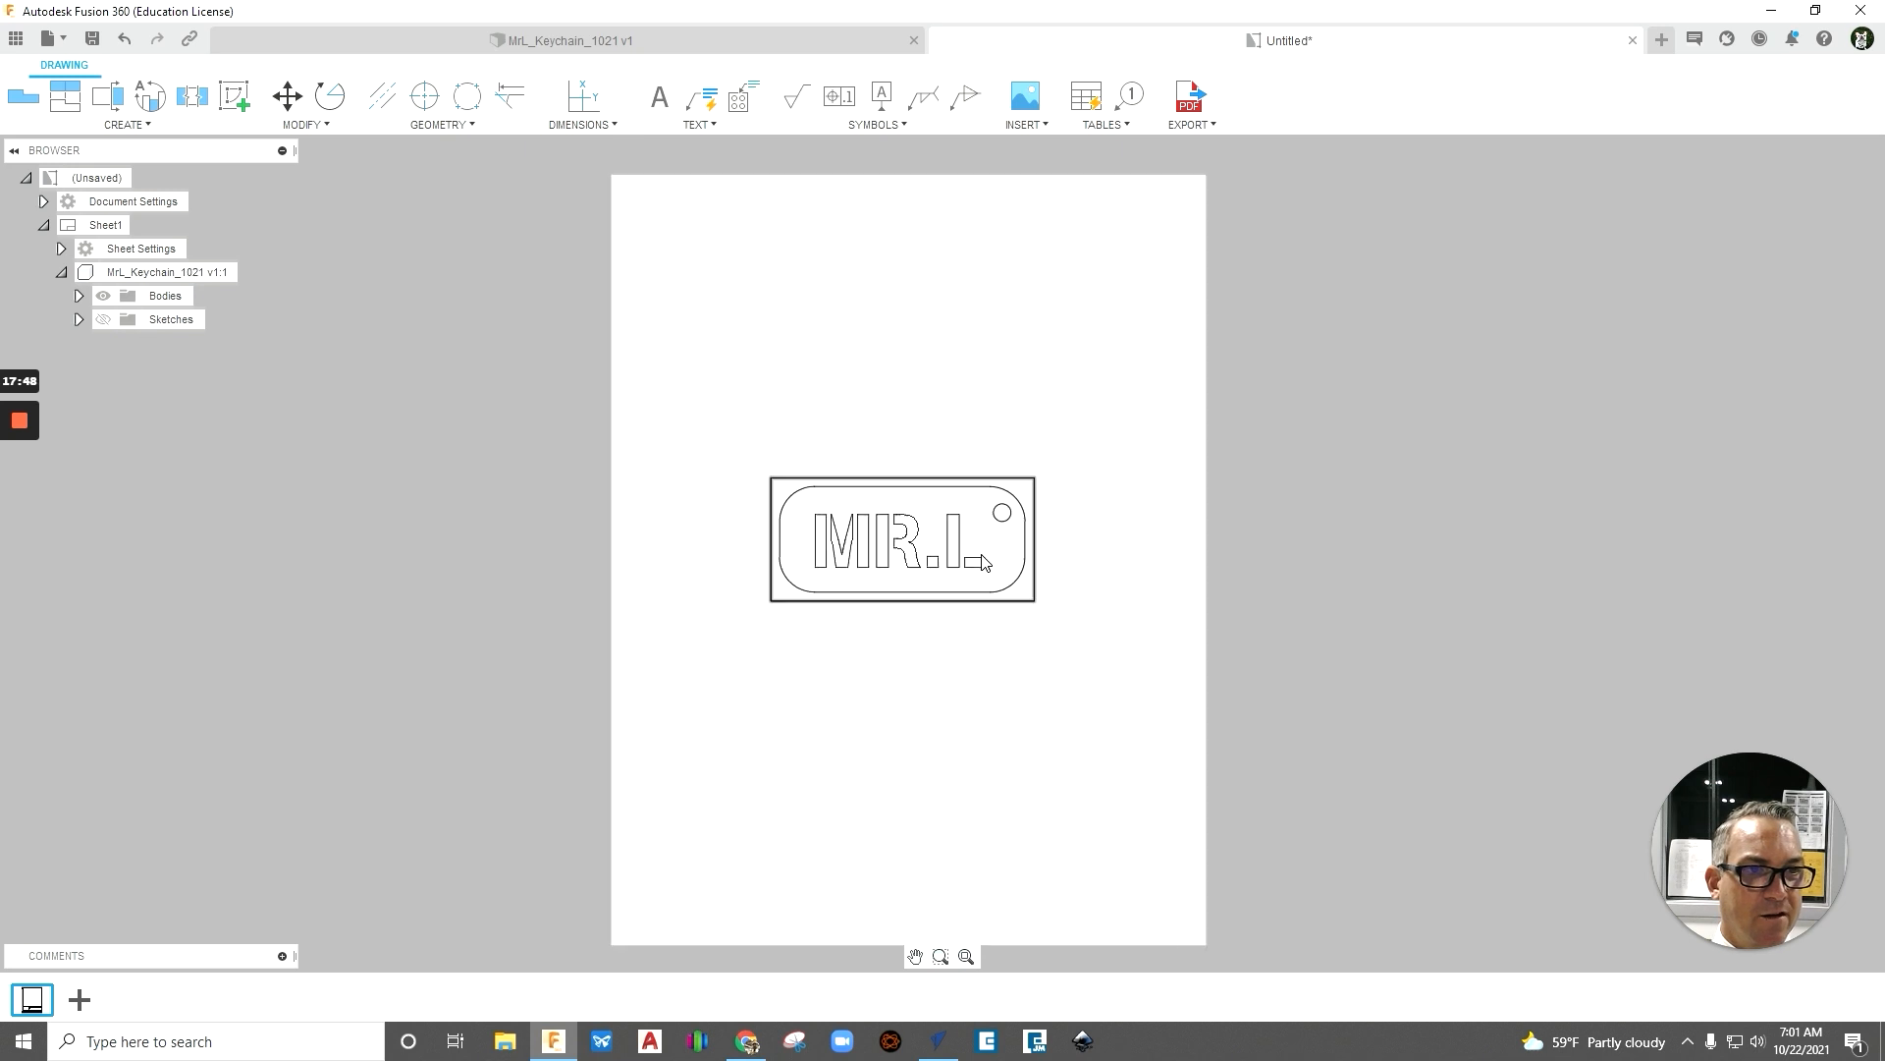
pyautogui.scroll(-10, 939, 555)
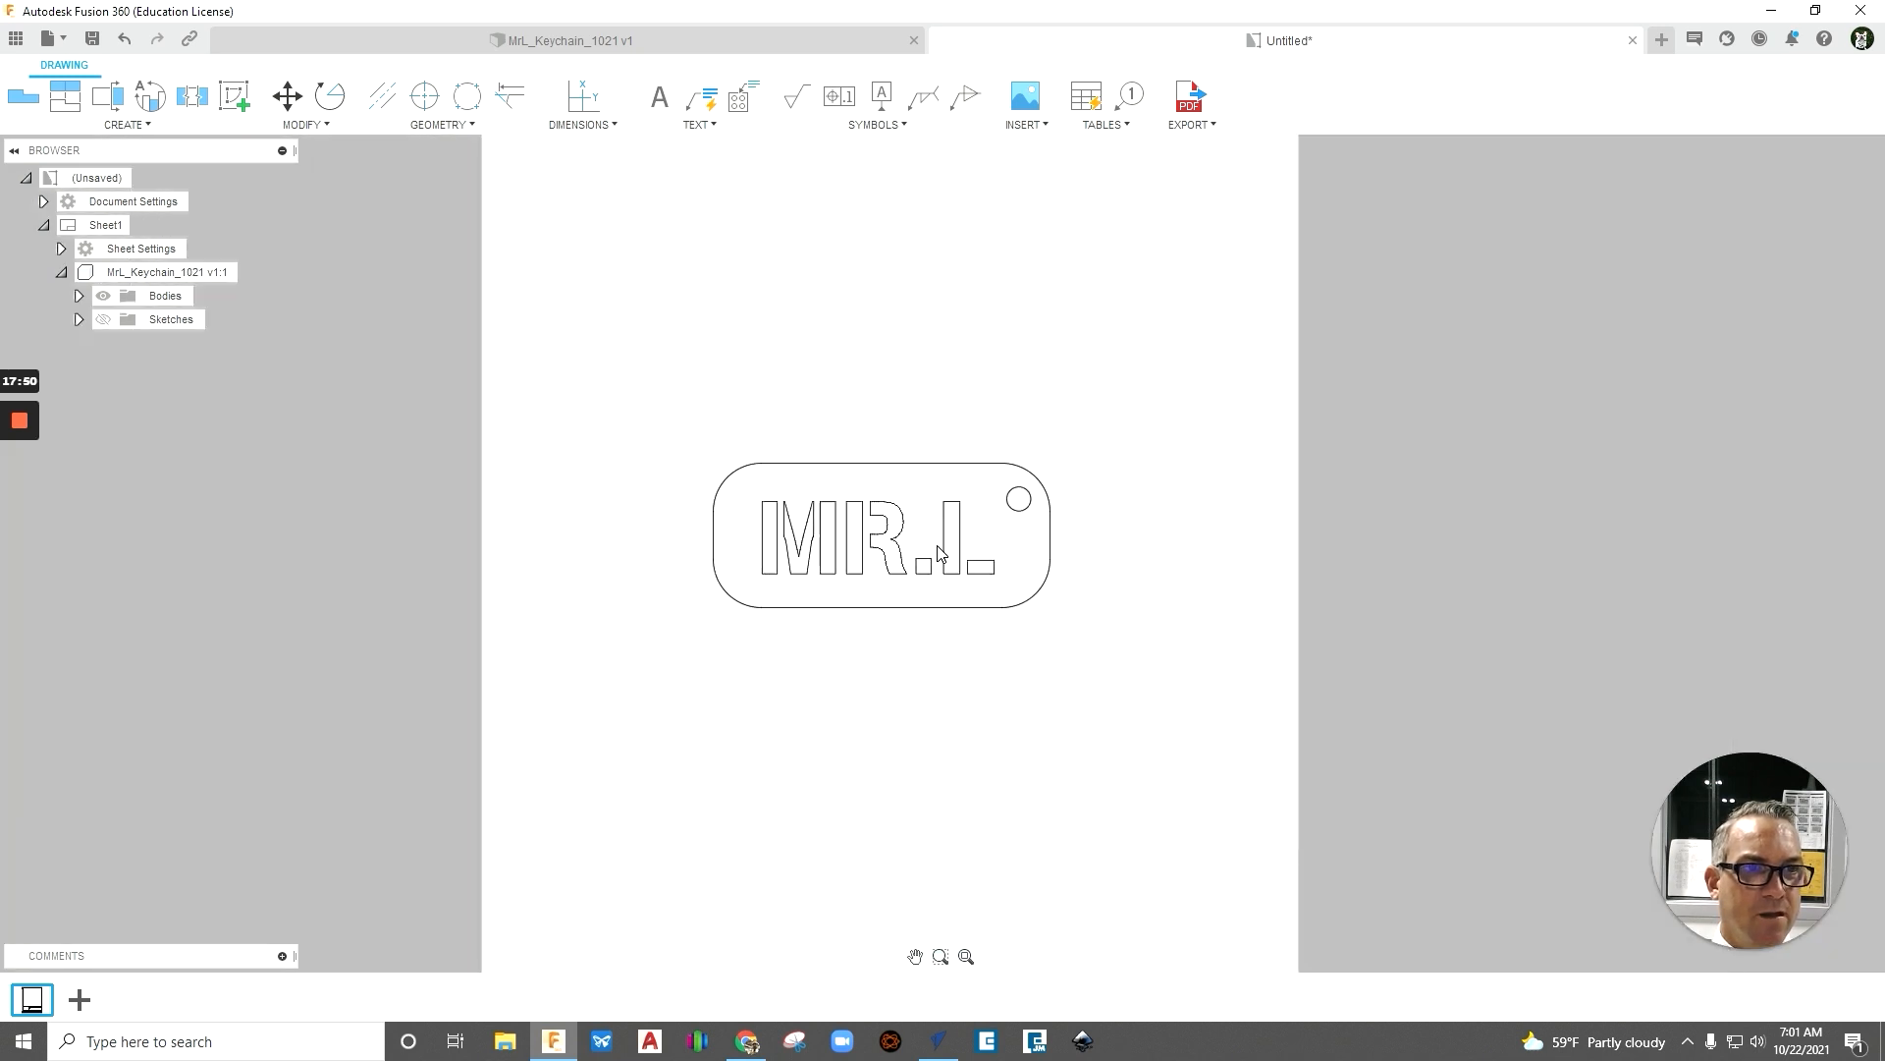
pyautogui.scroll(1, 1273, 606)
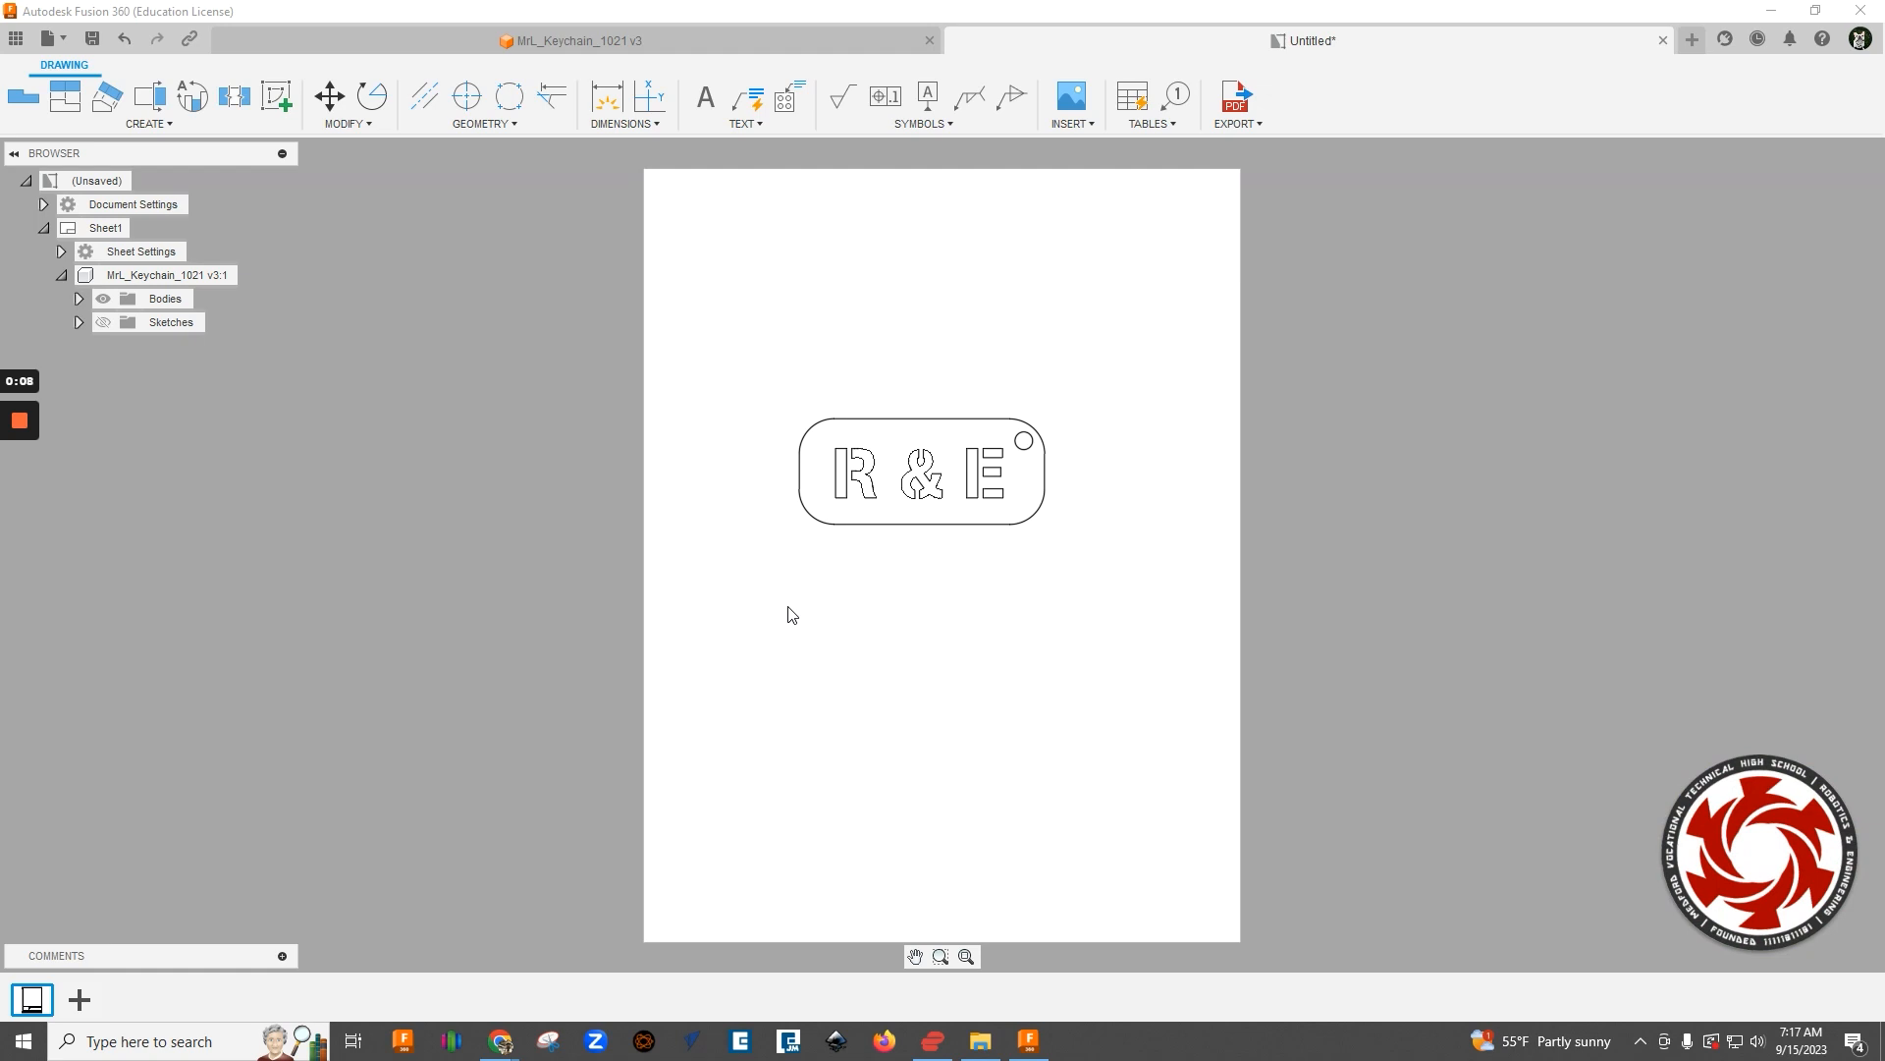
# - Export all sheets of the drawing as a PDF with Open PDF enabled
pyautogui.click(1239, 97)
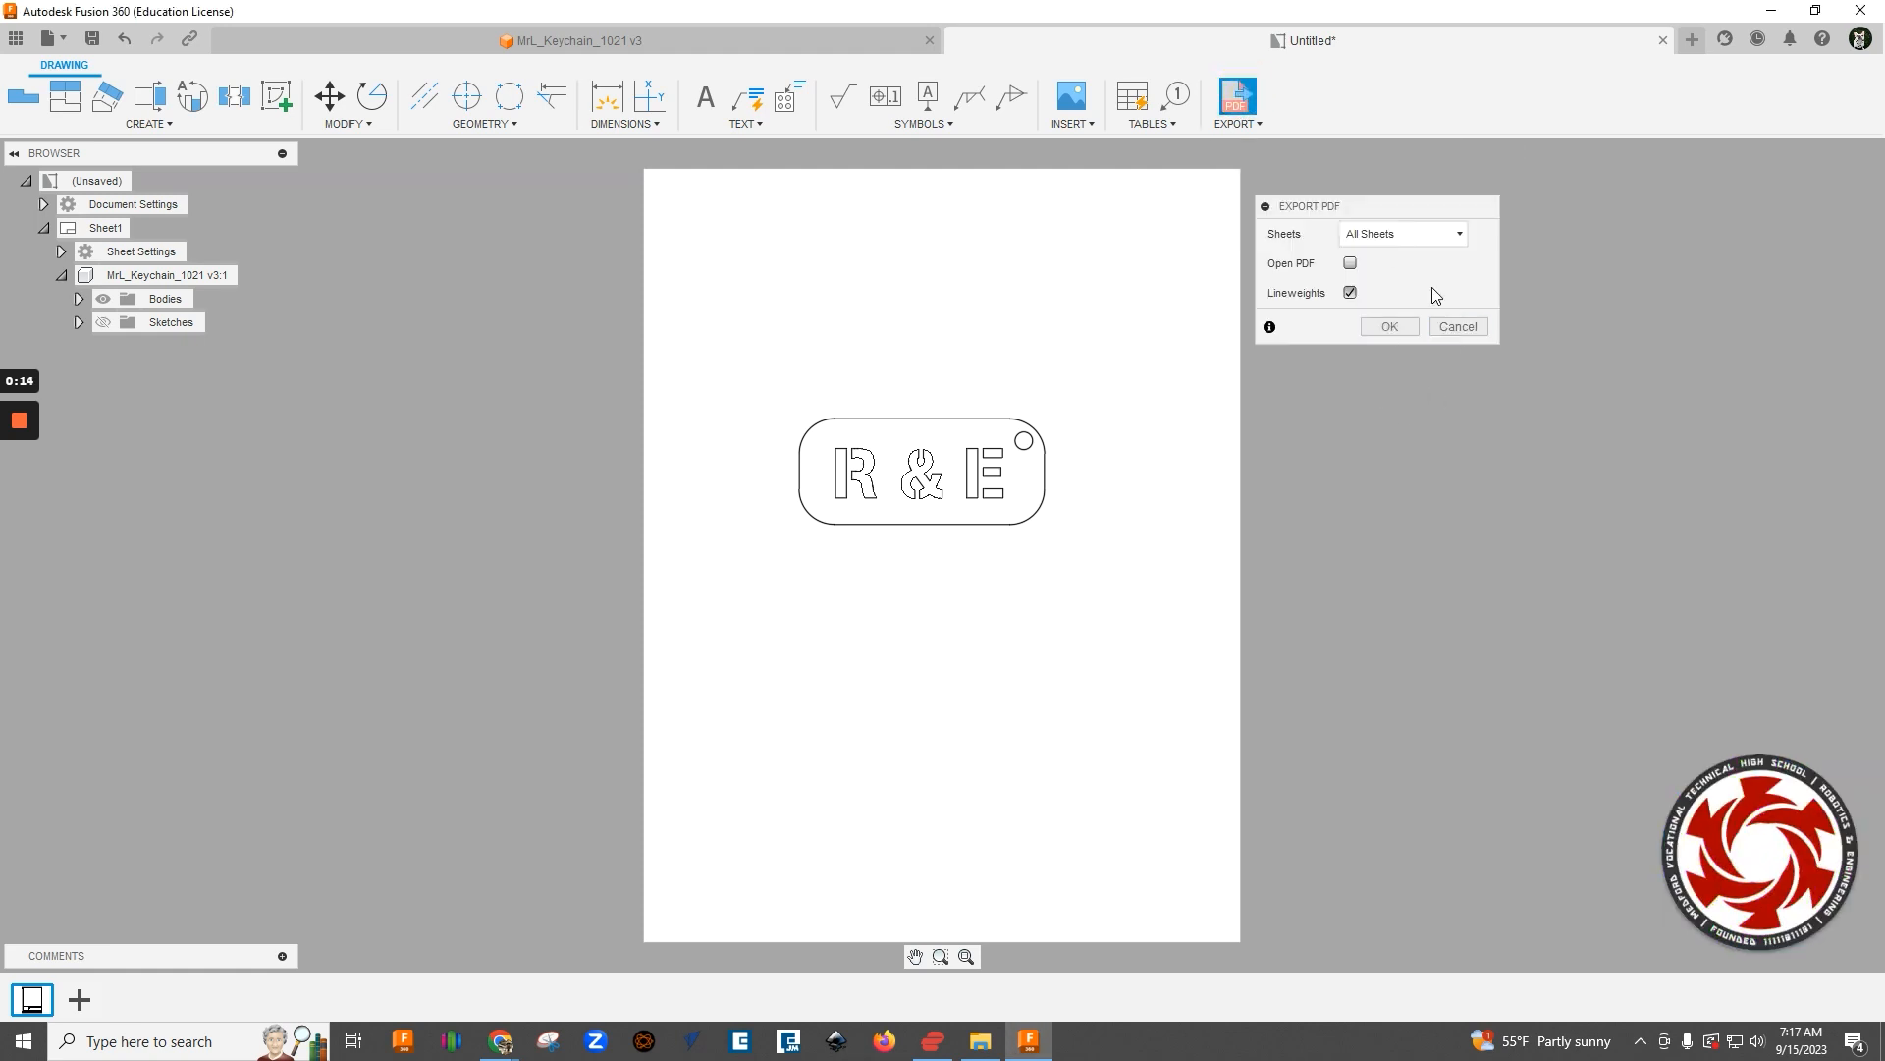
pyautogui.click(1350, 263)
pyautogui.click(1405, 330)
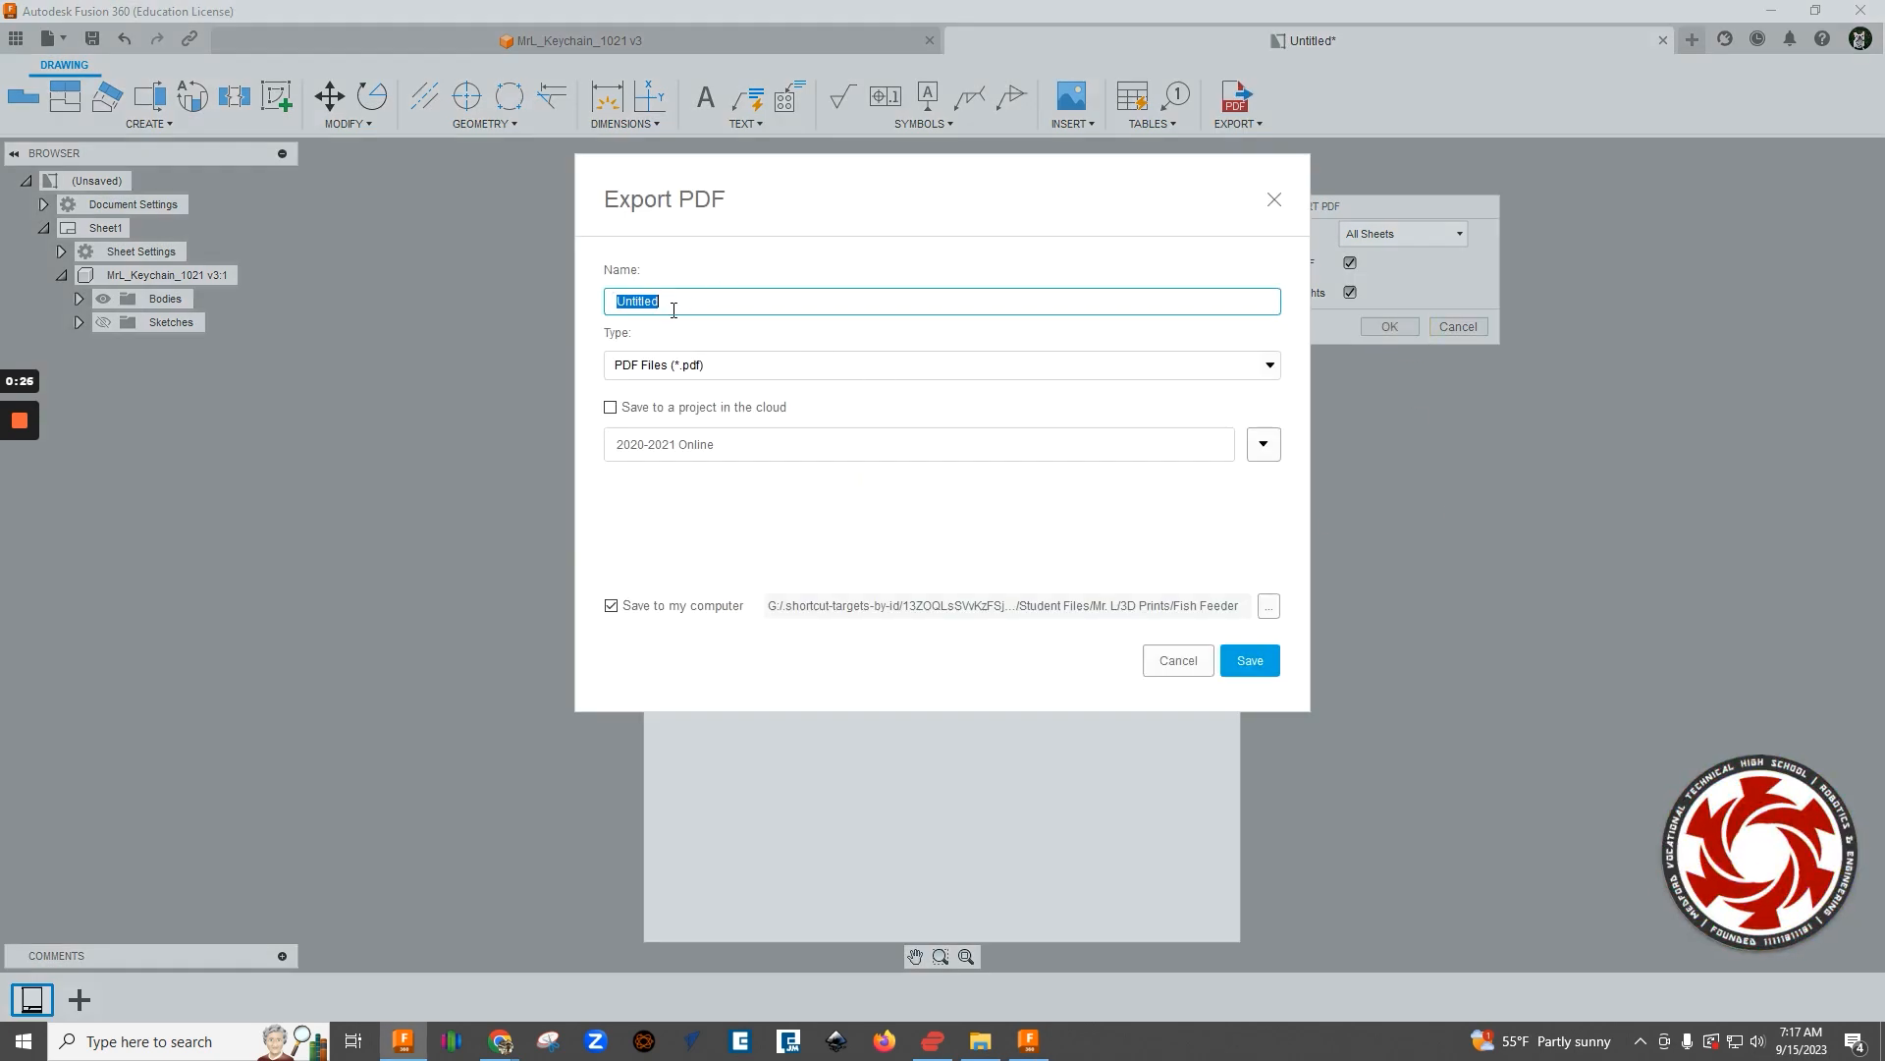
# - Save the PDF to the computer as MRL.pdf in the engineering drive's My Drive > Exploratory folder
pyautogui.write('MRL')
pyautogui.click(1269, 611)
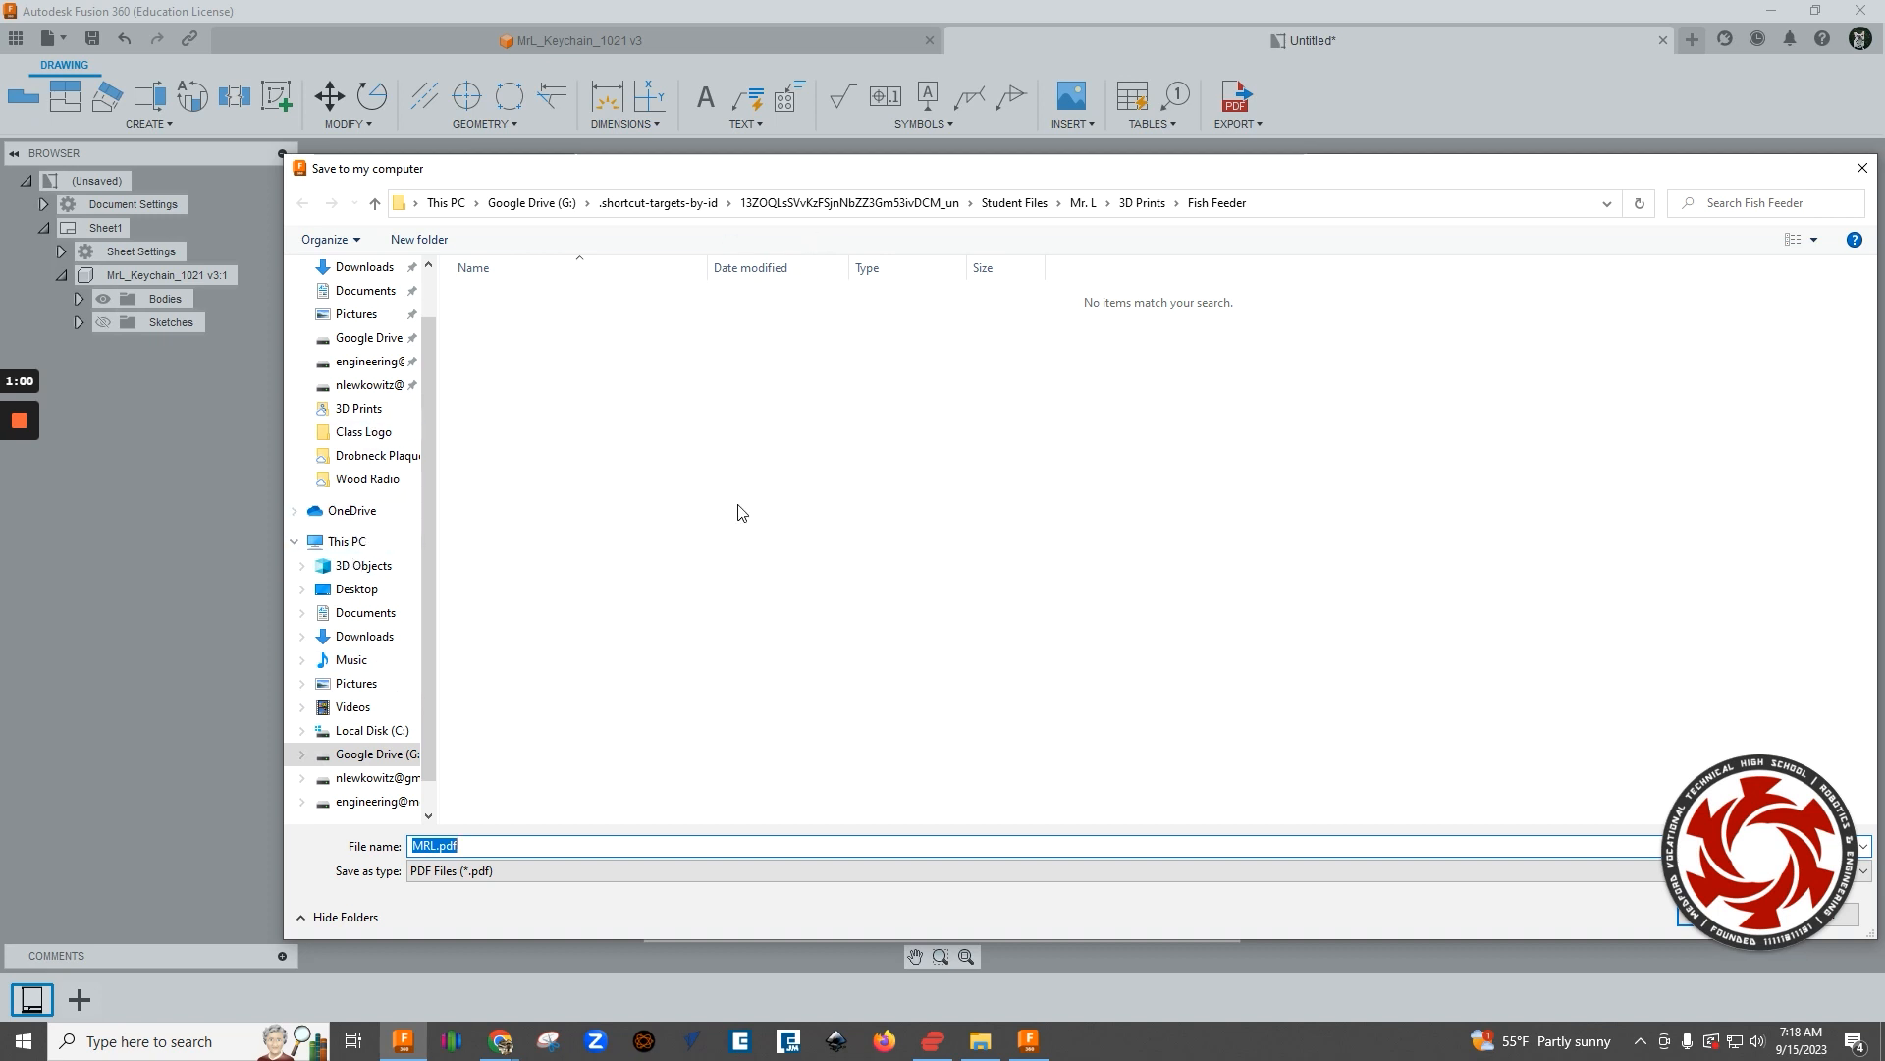
pyautogui.moveTo(940, 169); pyautogui.dragTo(845, 129)
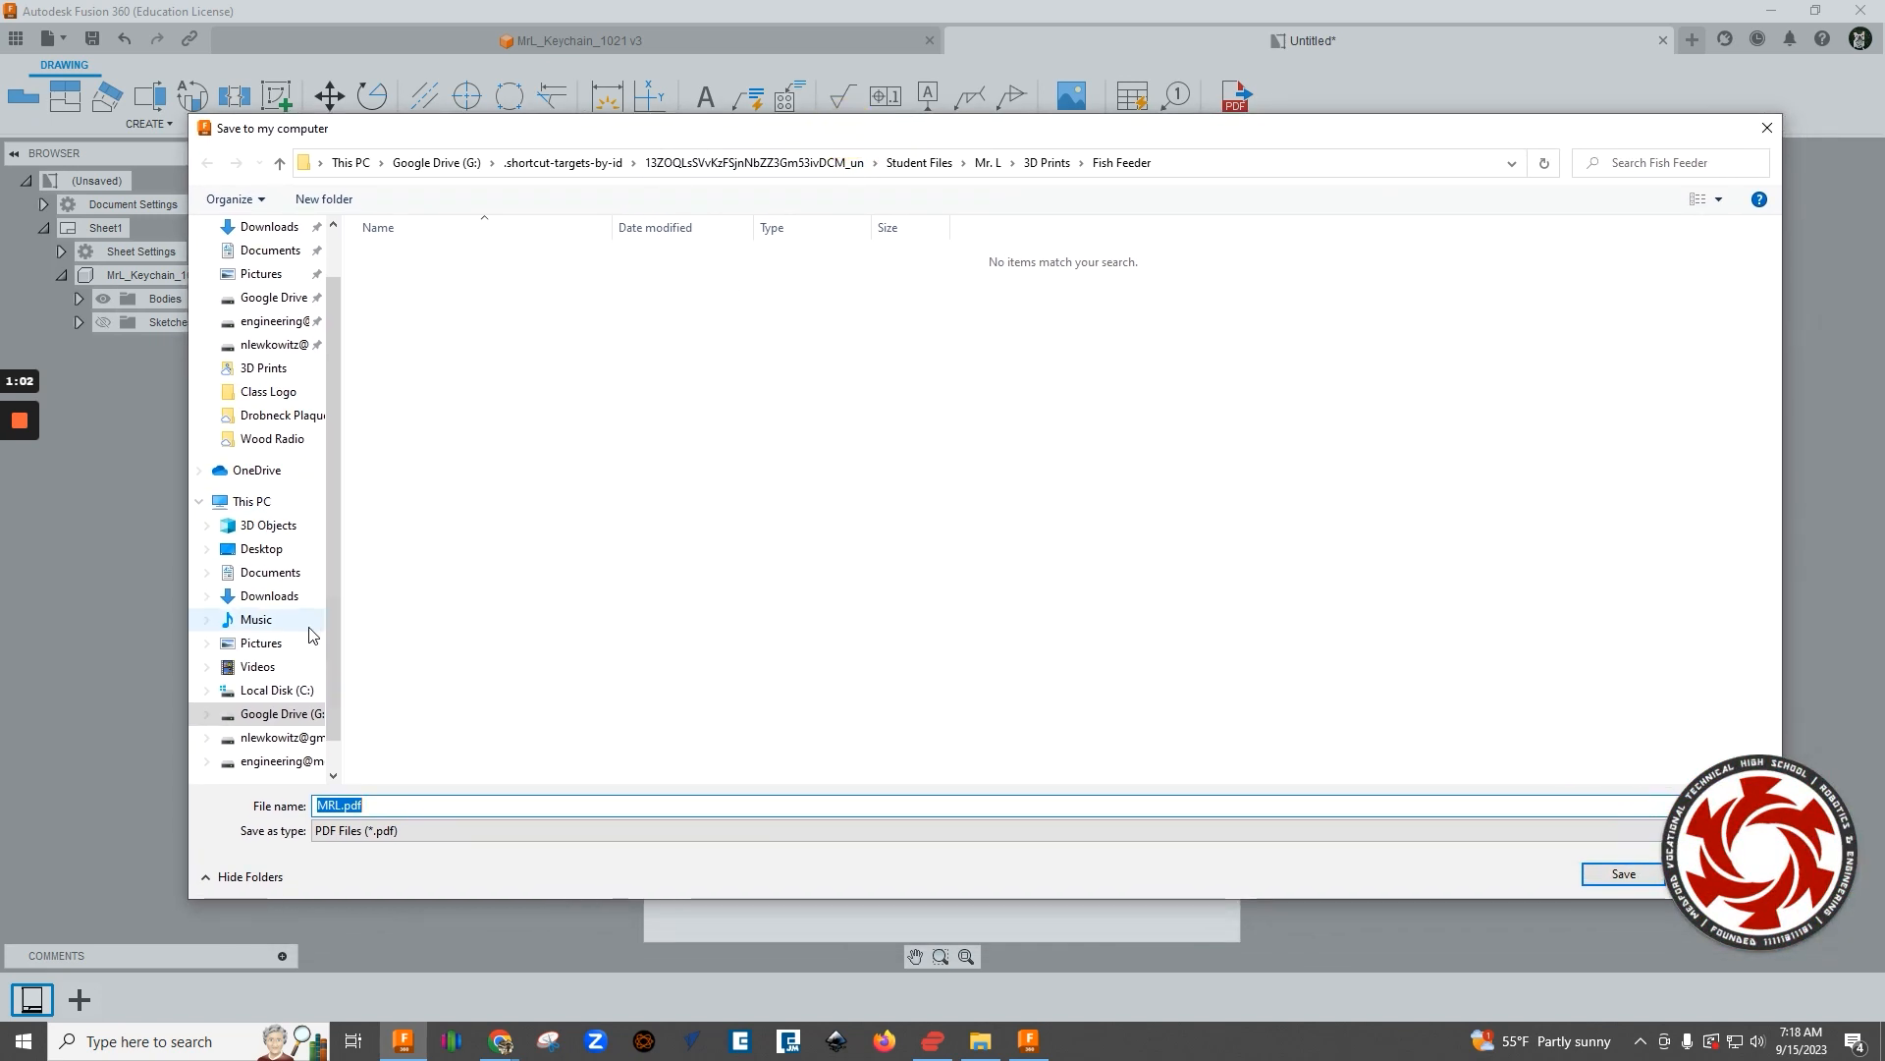
pyautogui.scroll(-1, 292, 630)
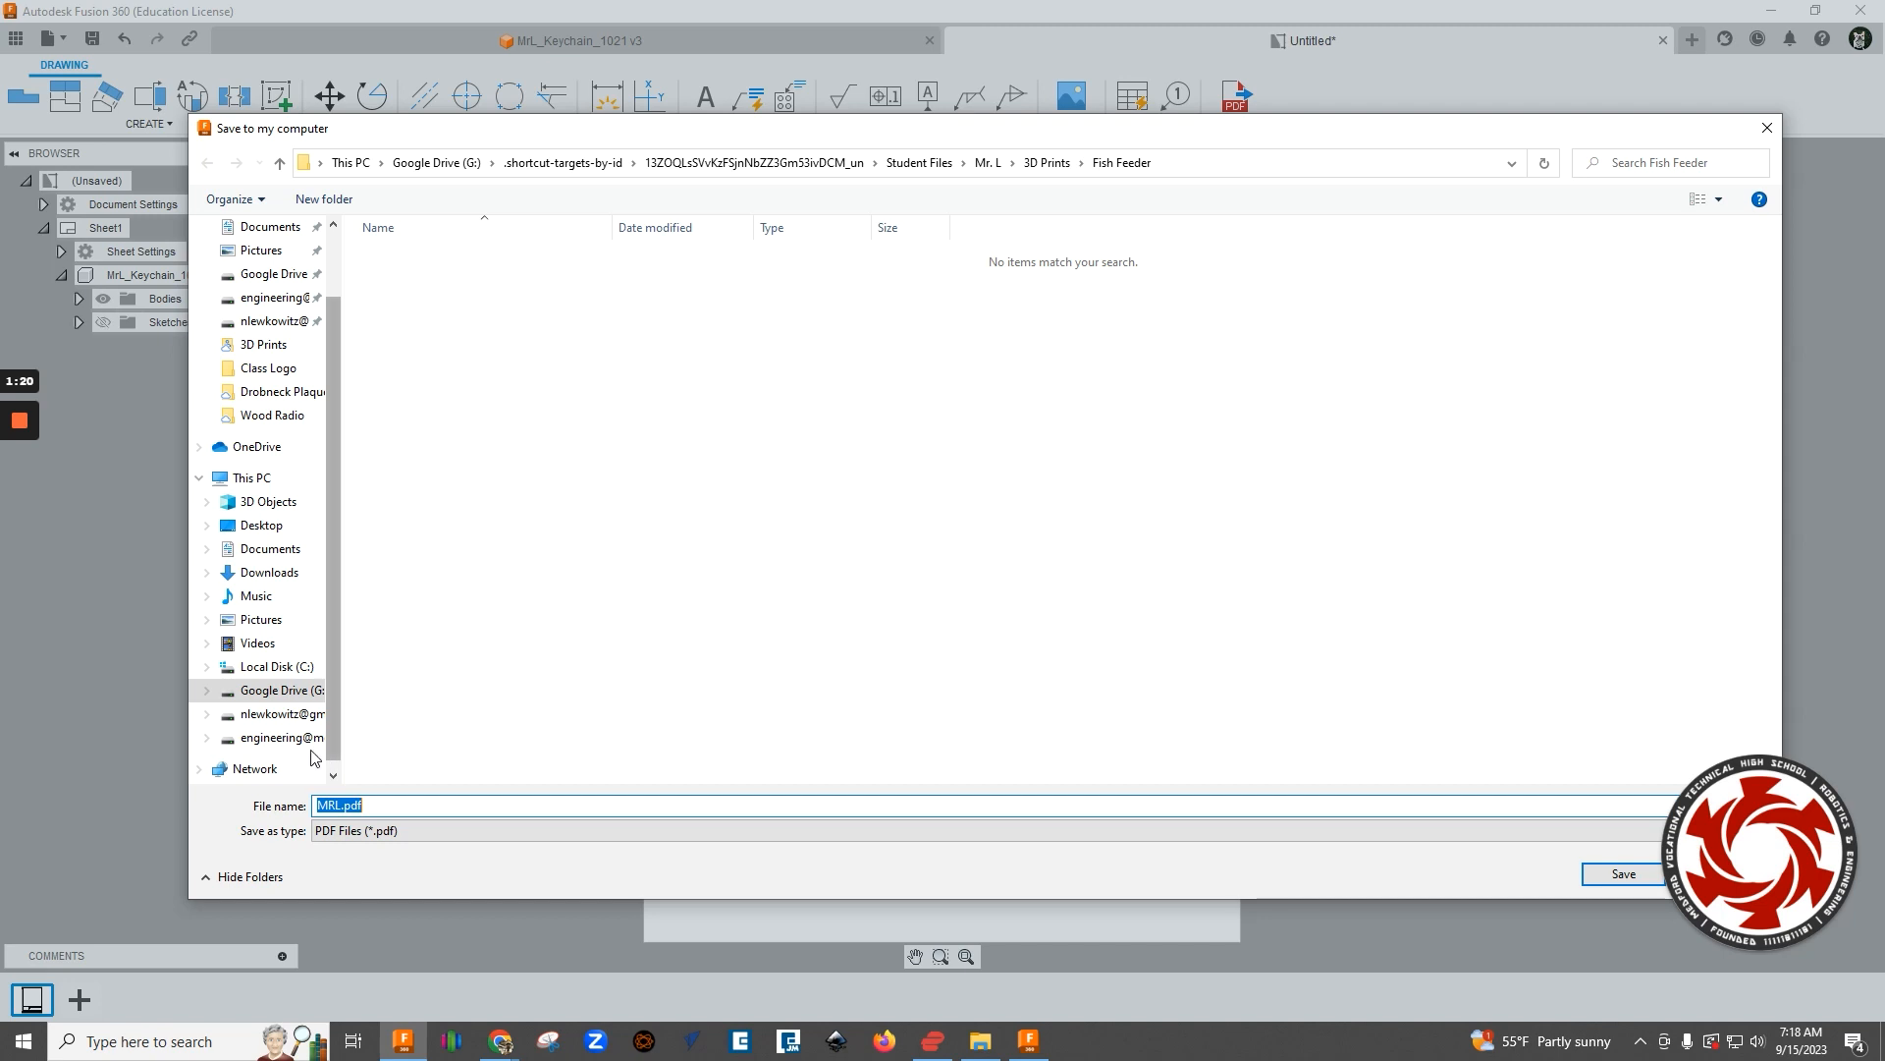
pyautogui.click(280, 737)
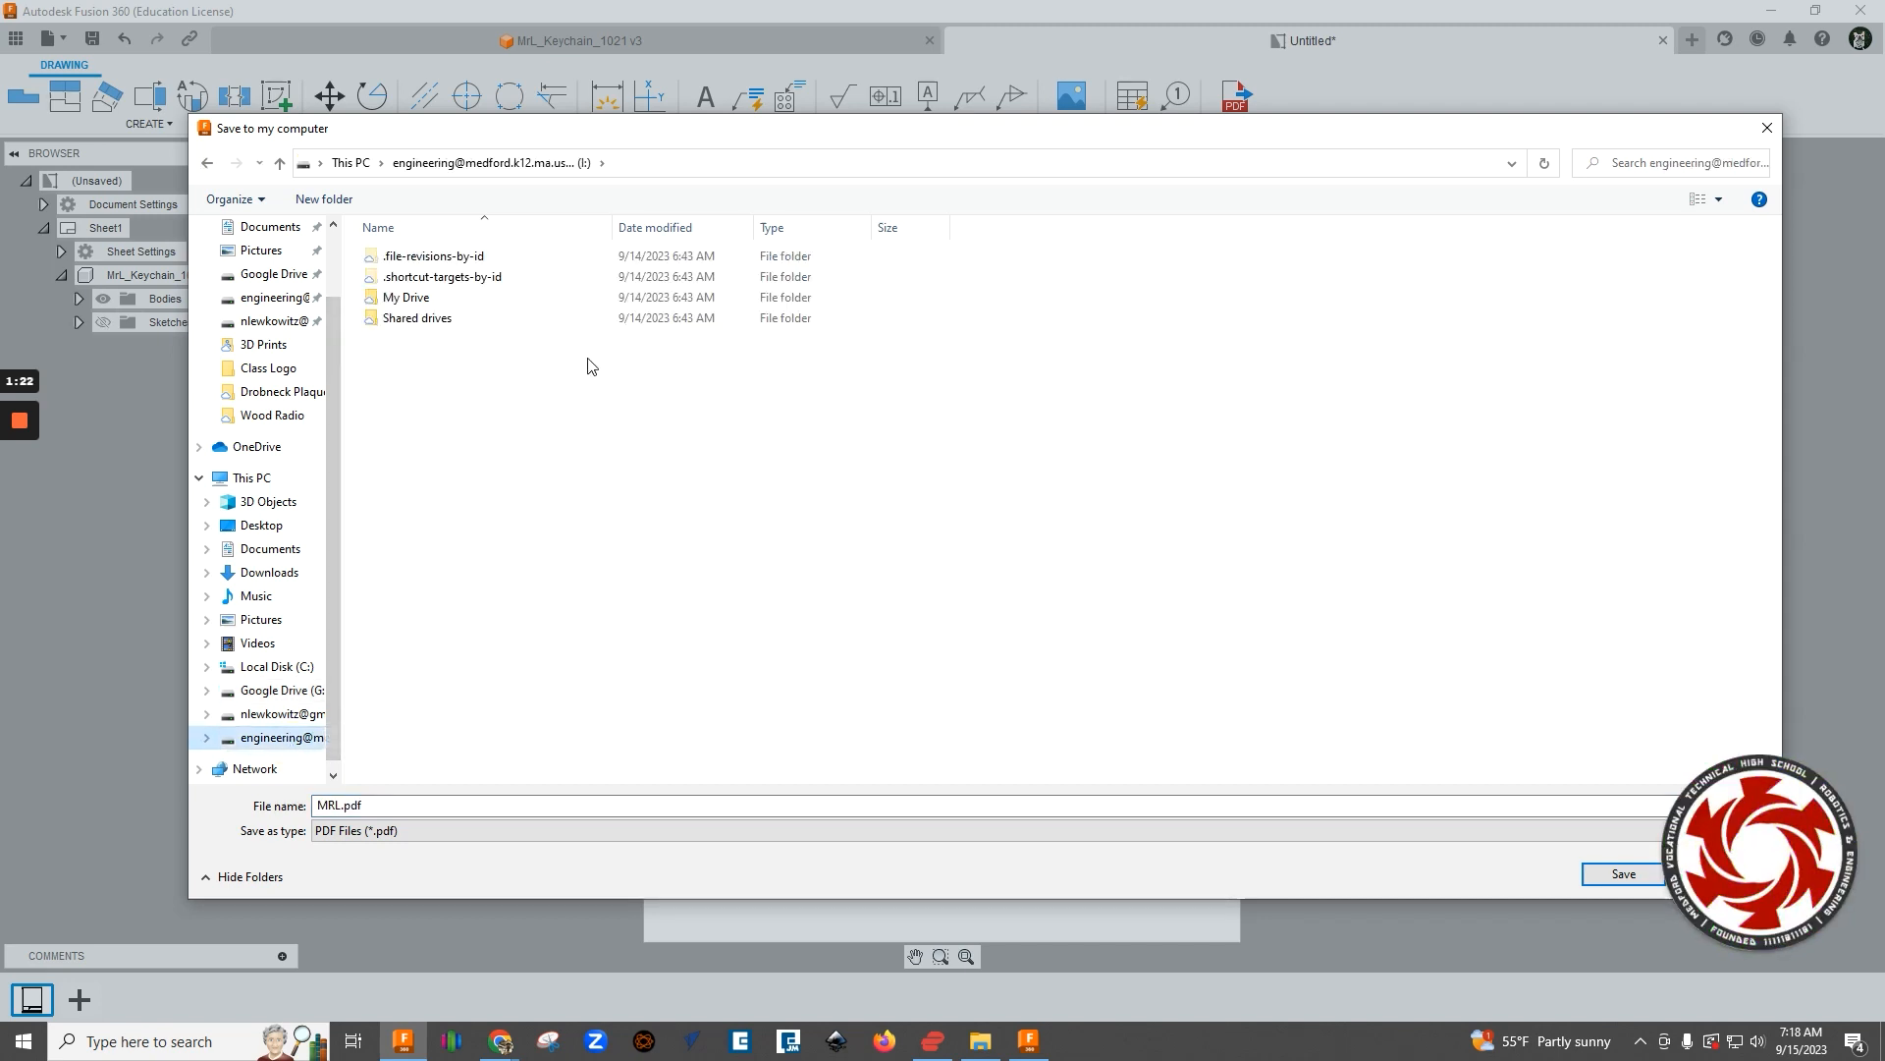
pyautogui.doubleClick(444, 298)
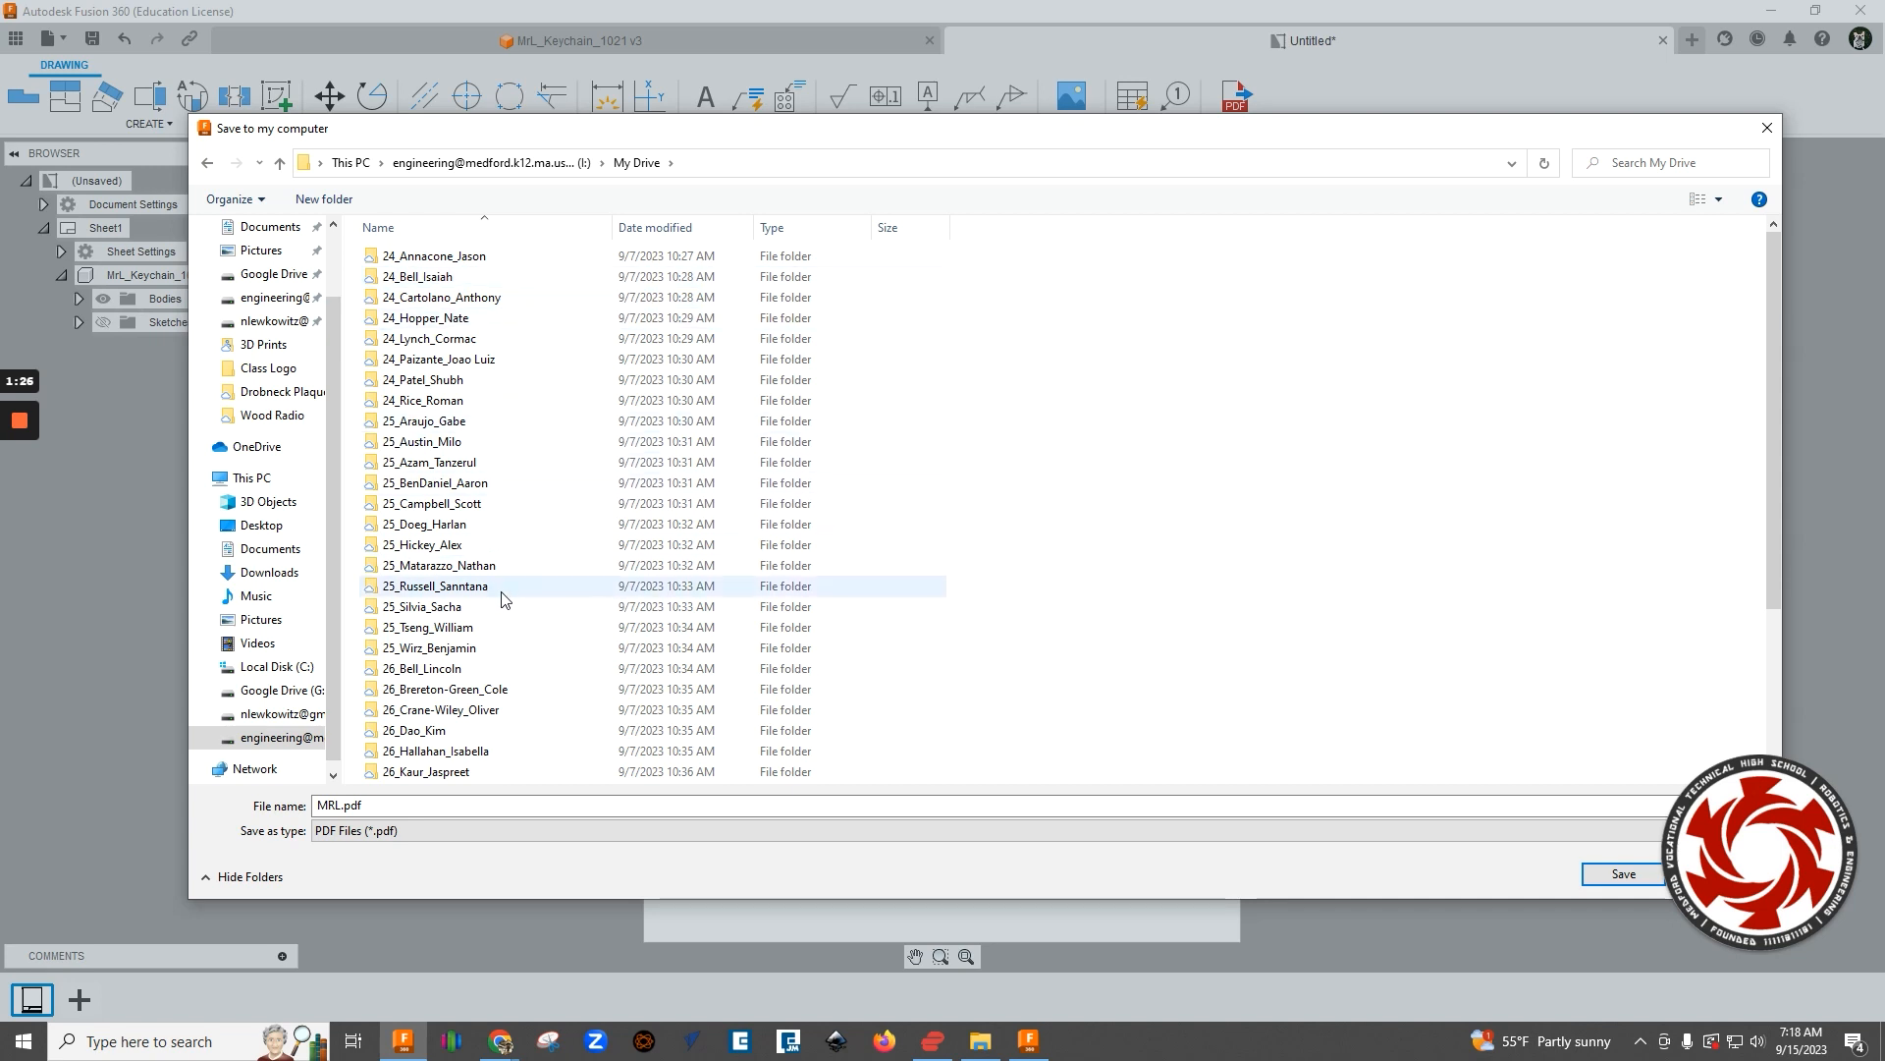
pyautogui.scroll(-4, 491, 571)
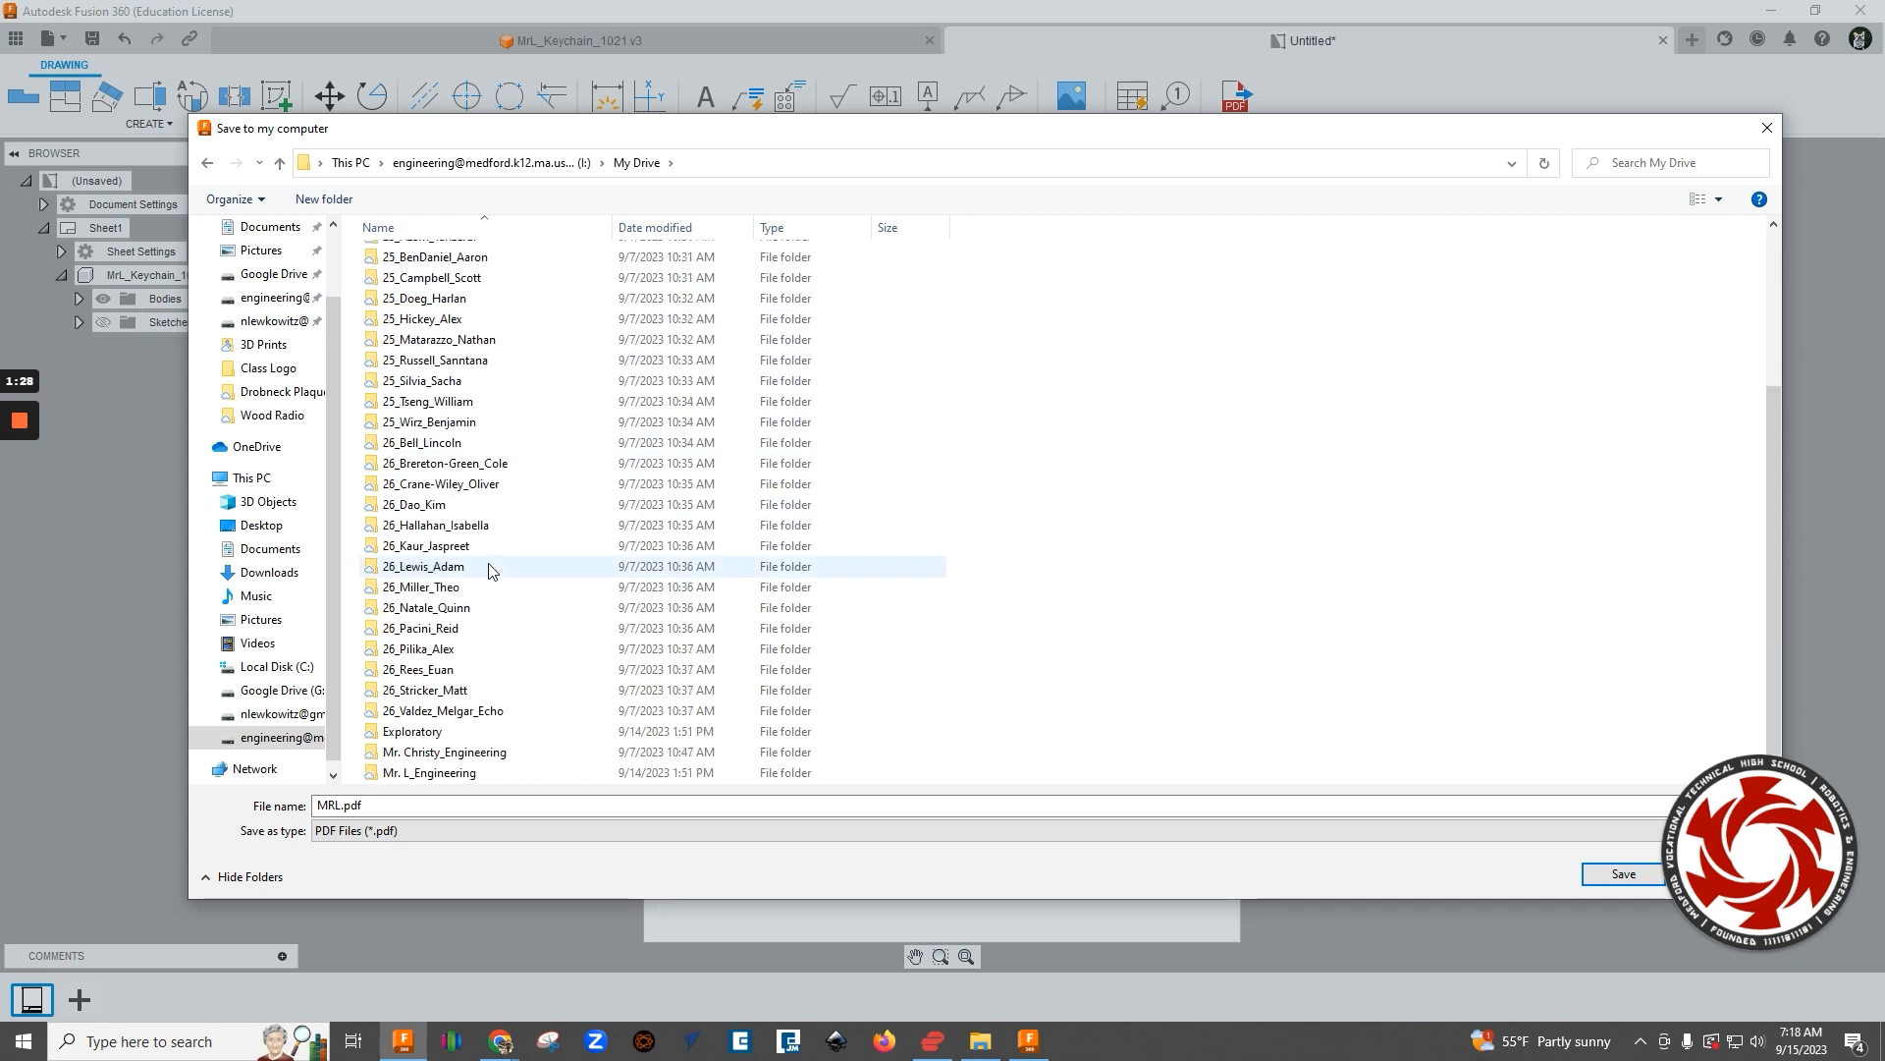
pyautogui.doubleClick(415, 735)
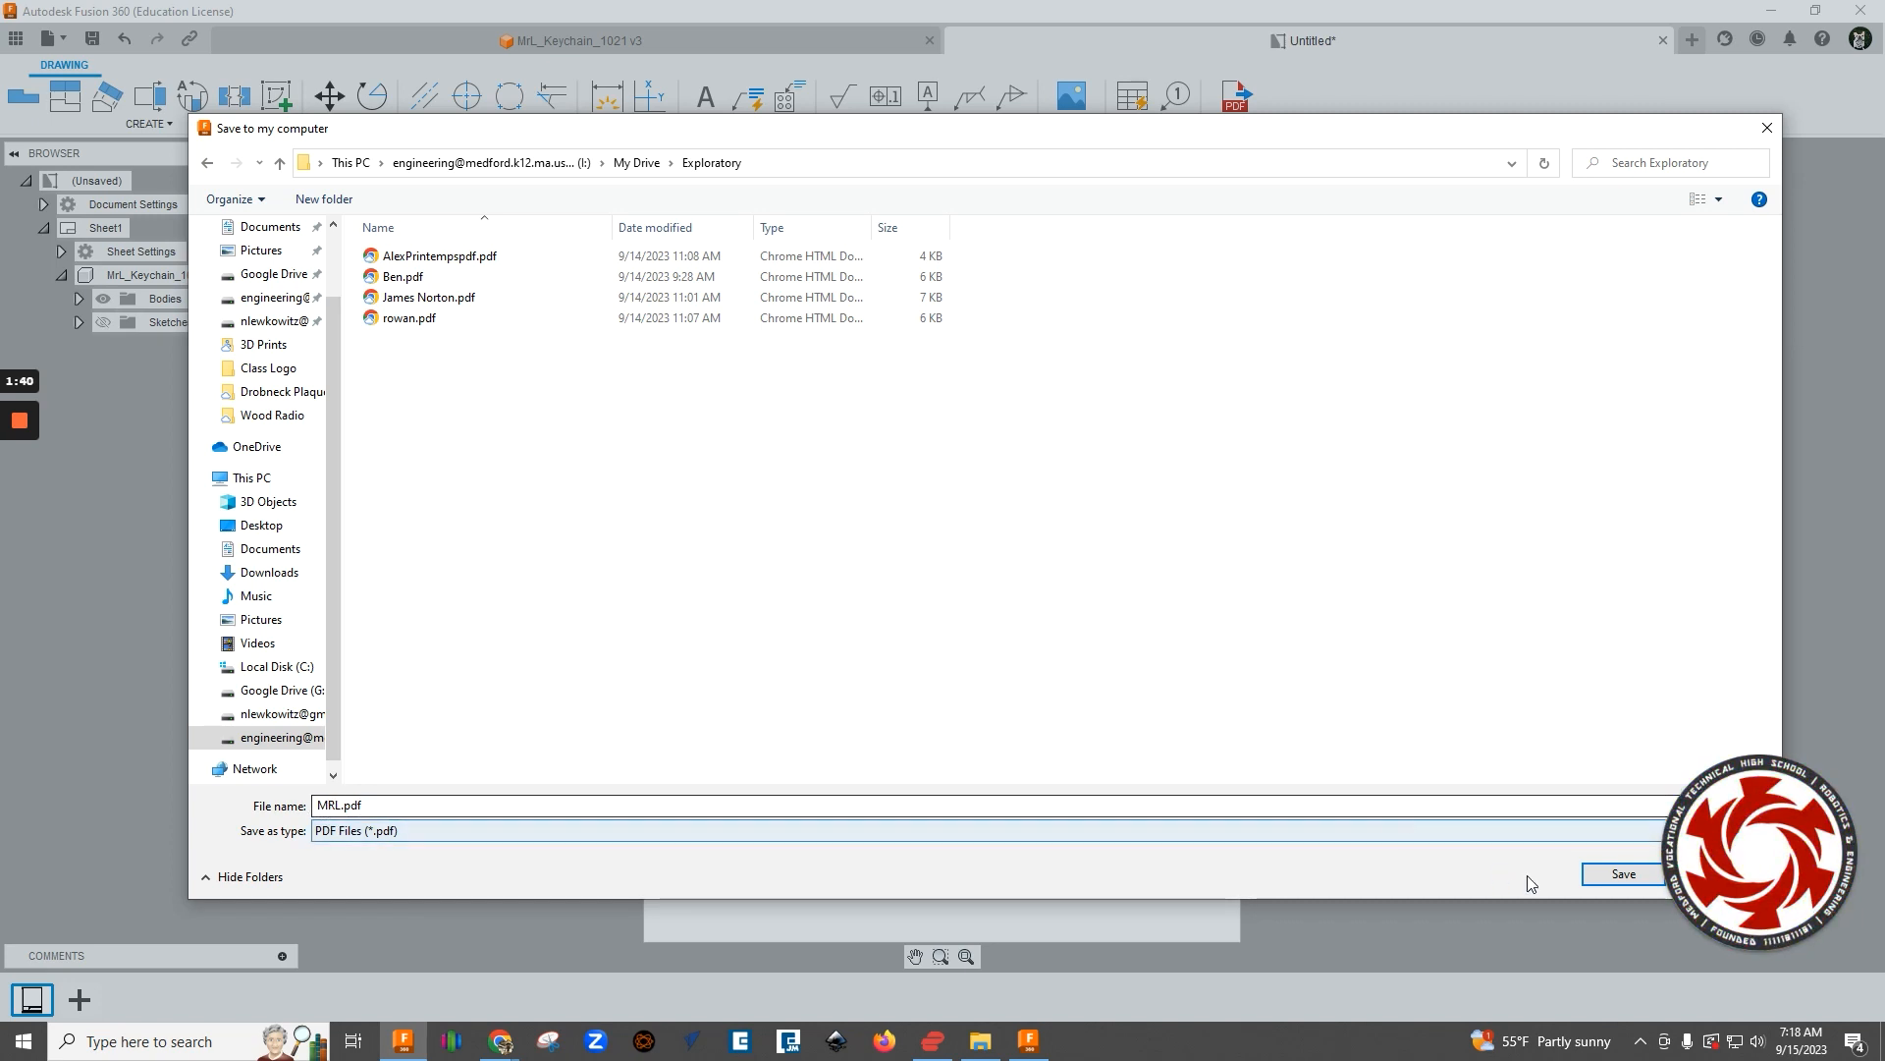
pyautogui.click(1620, 876)
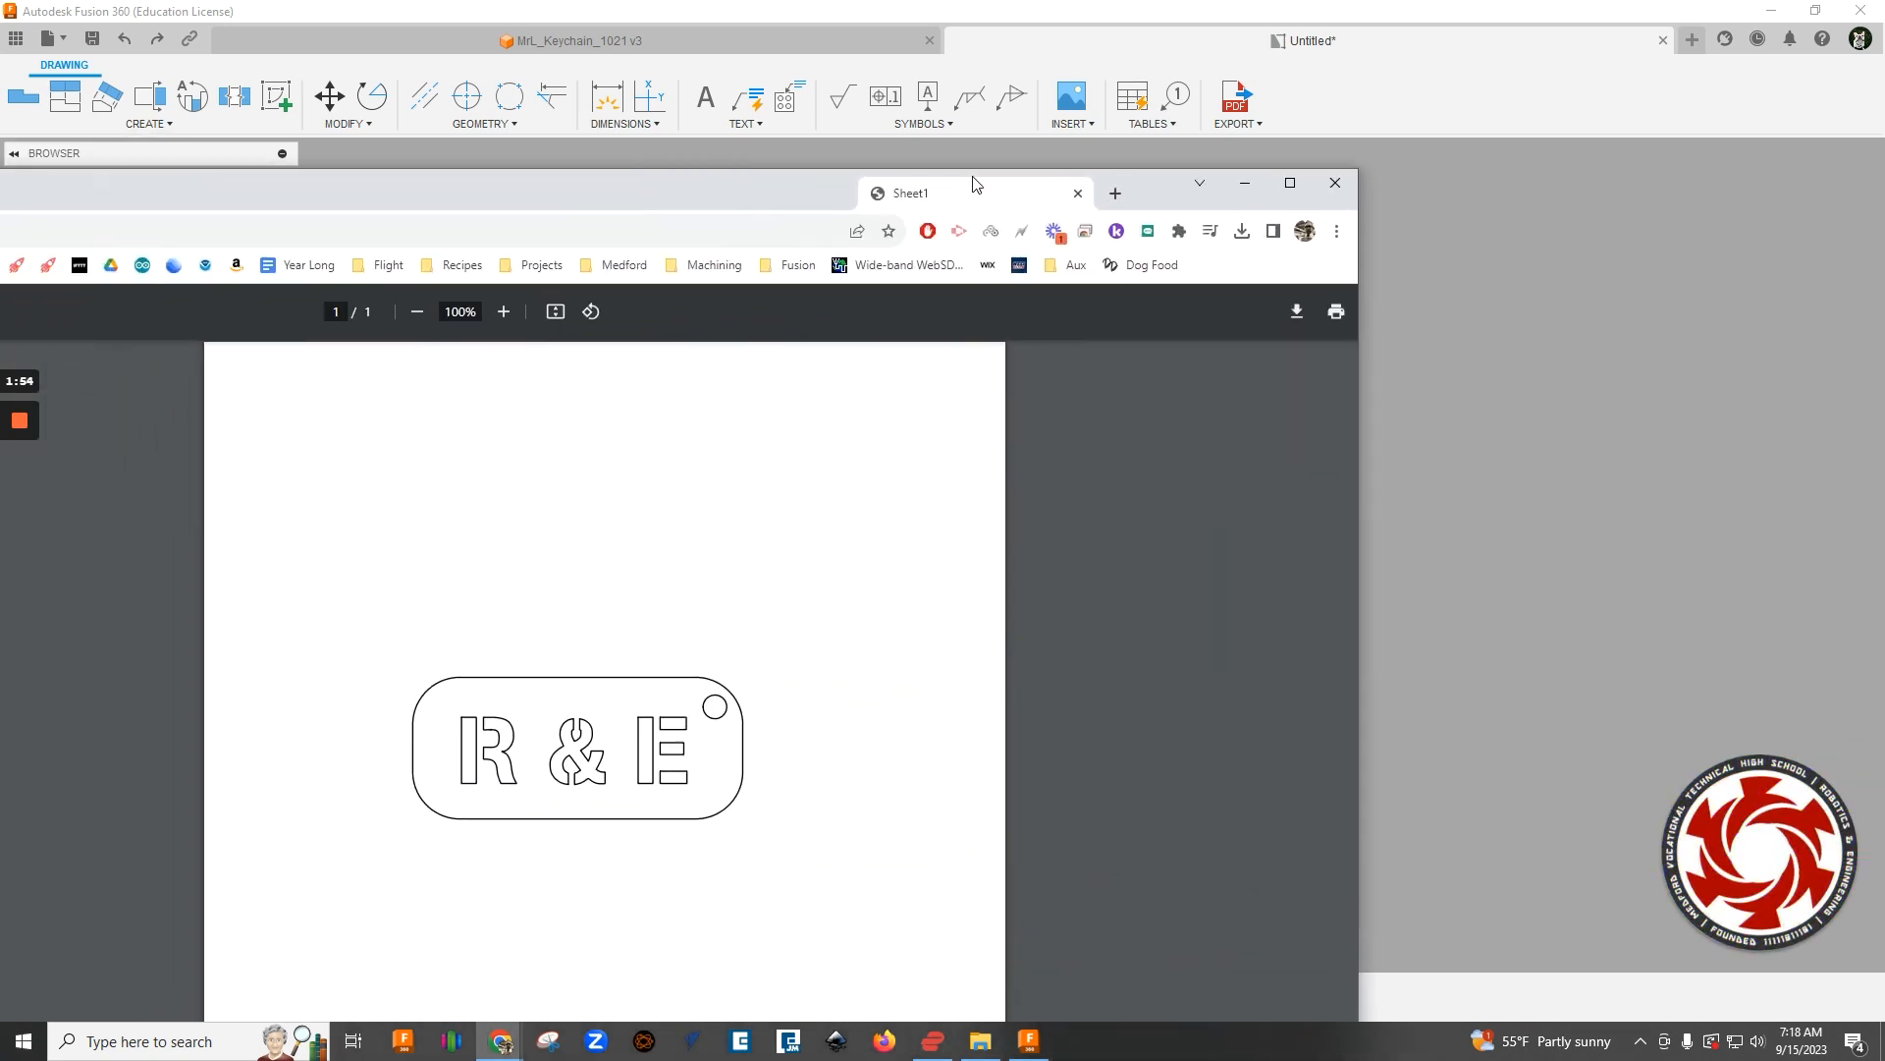
# - Move the exported PDF's browser window into view, check the name tag outline, and close the window
pyautogui.moveTo(977, 184); pyautogui.dragTo(1024, 160)
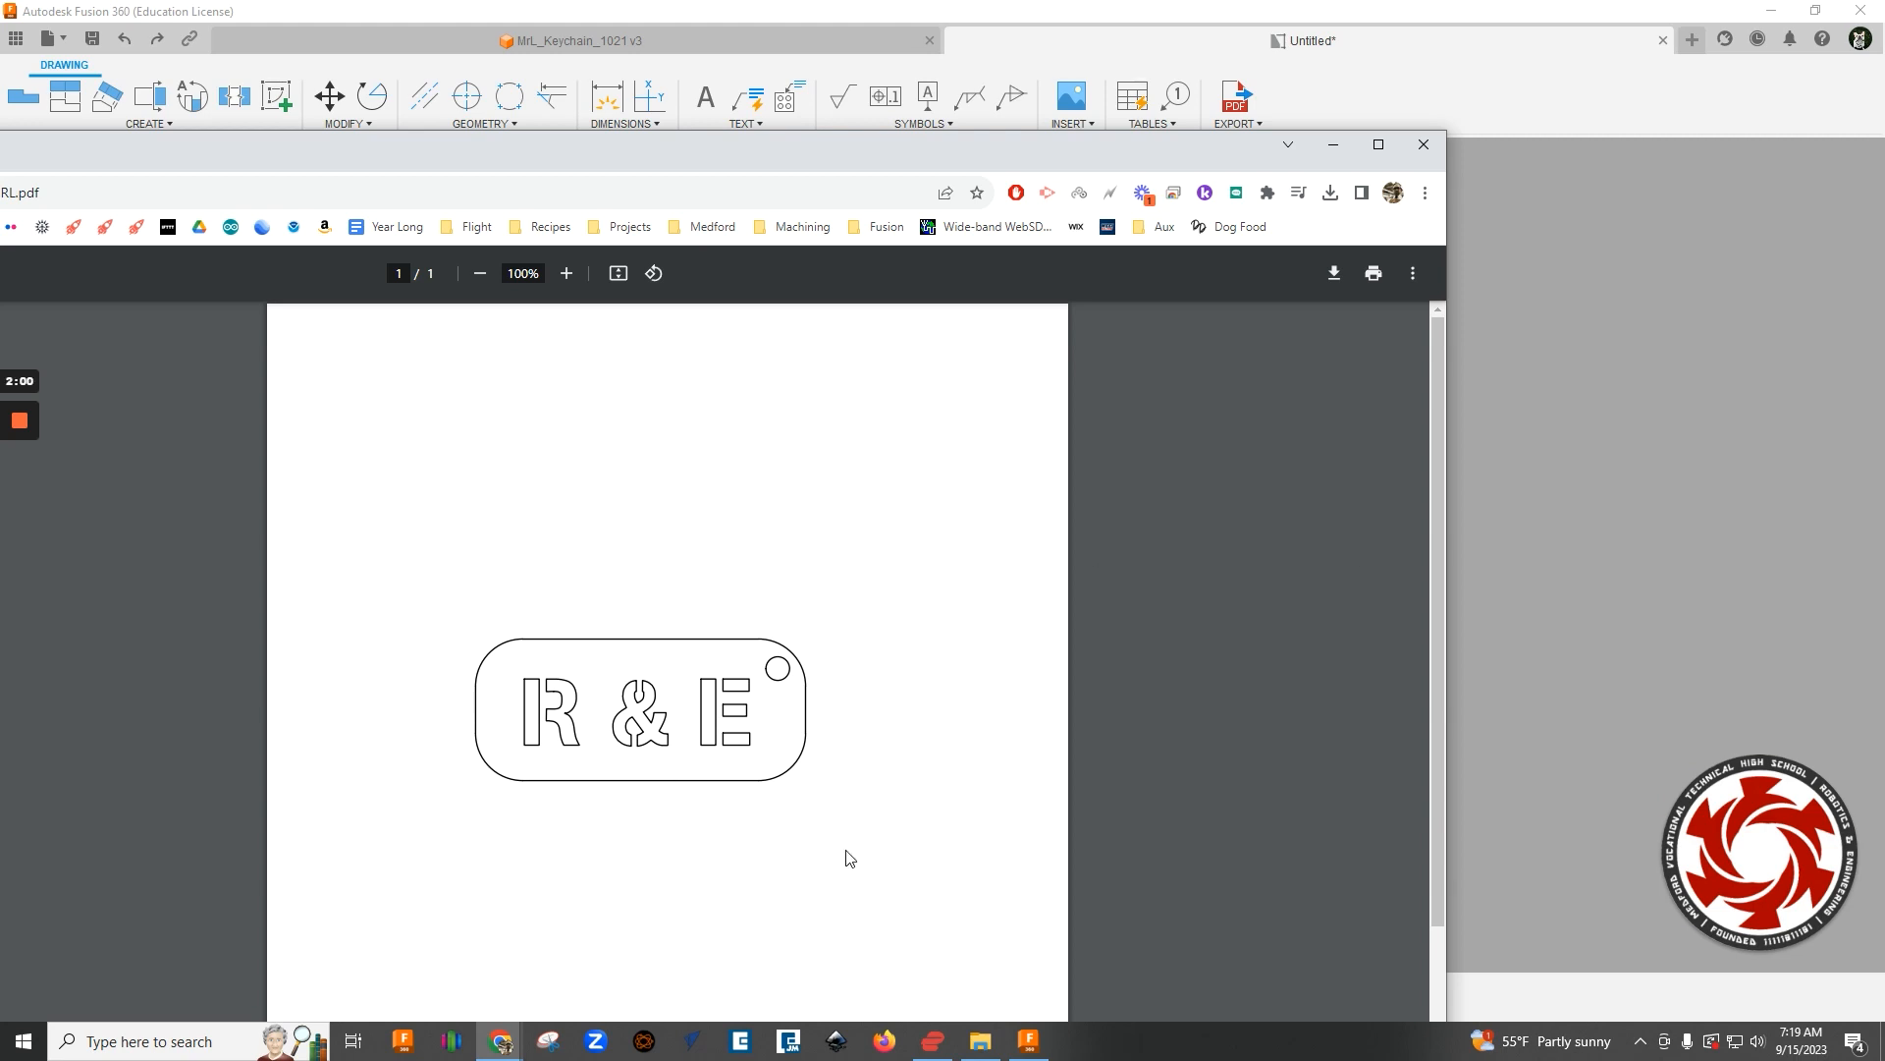
pyautogui.click(1422, 148)
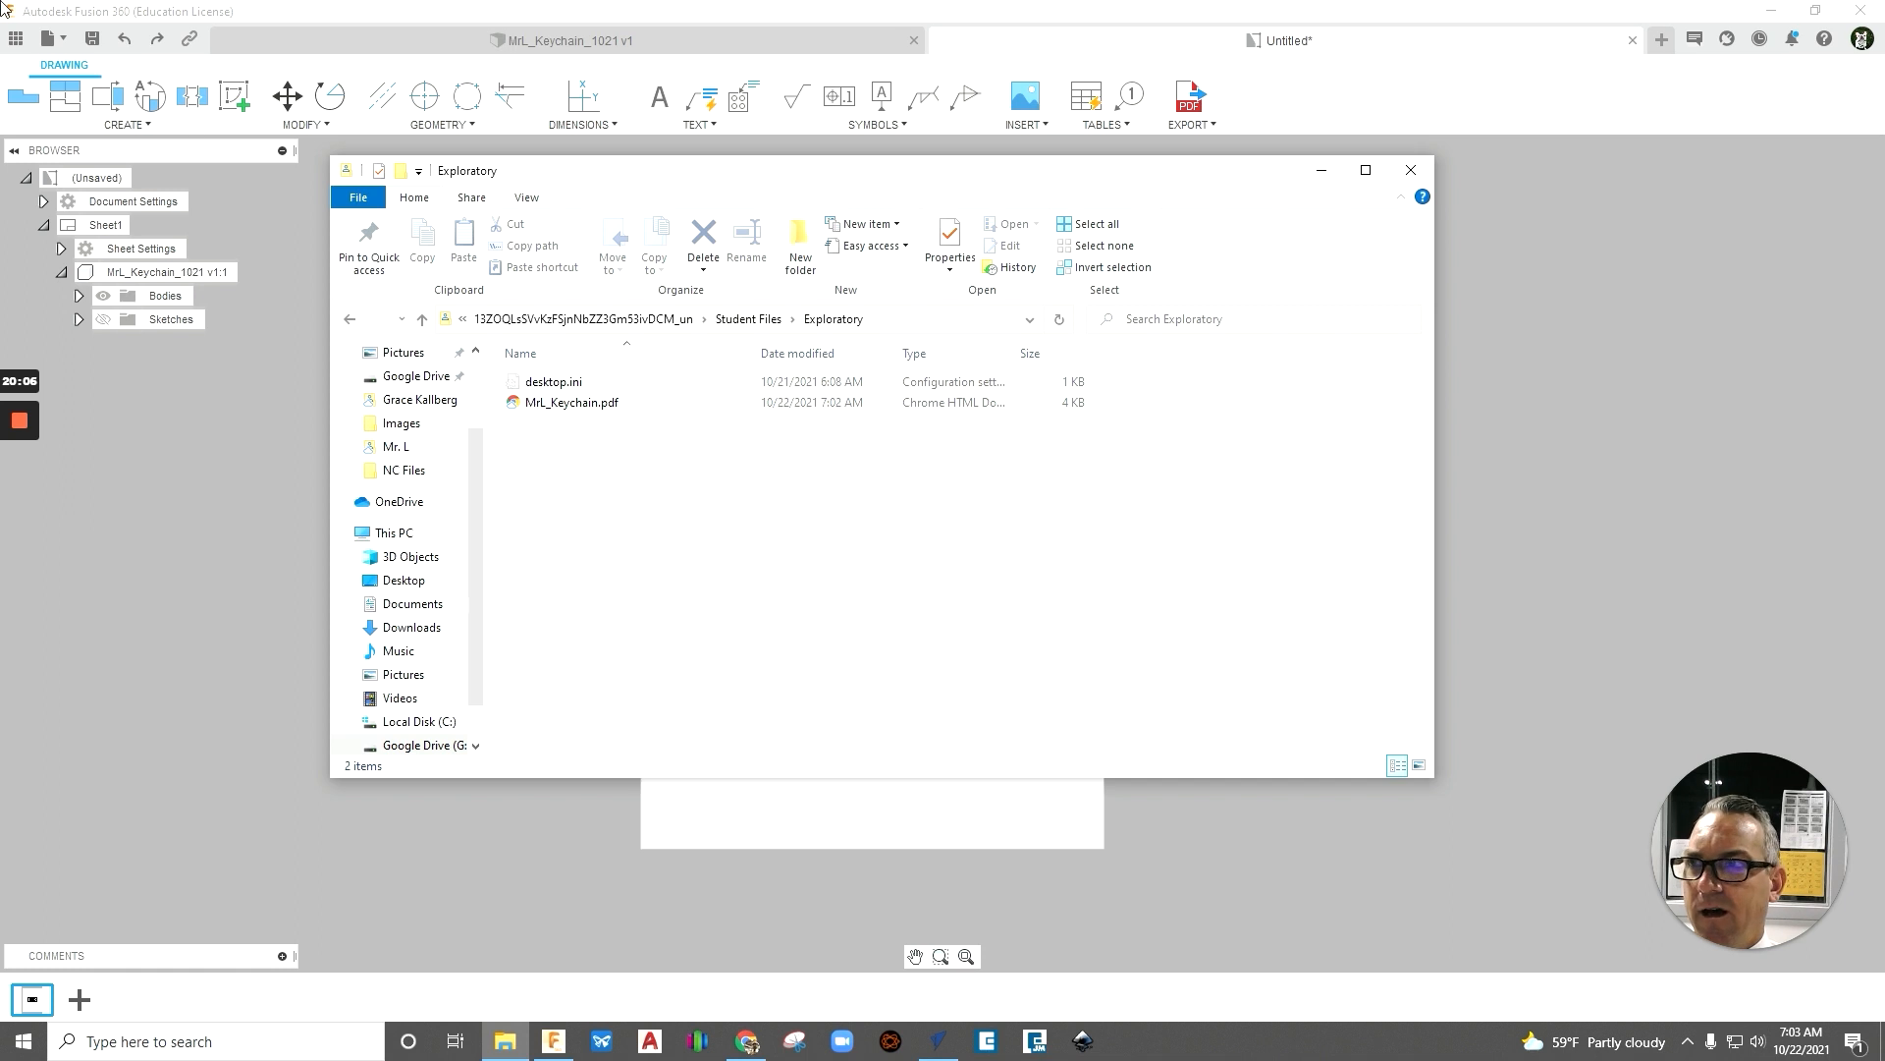
# - Switch to Chrome and open the Fusion 360 Beginner Tutorials document from the Student Area of mvthsengineering.com
pyautogui.click(746, 1041)
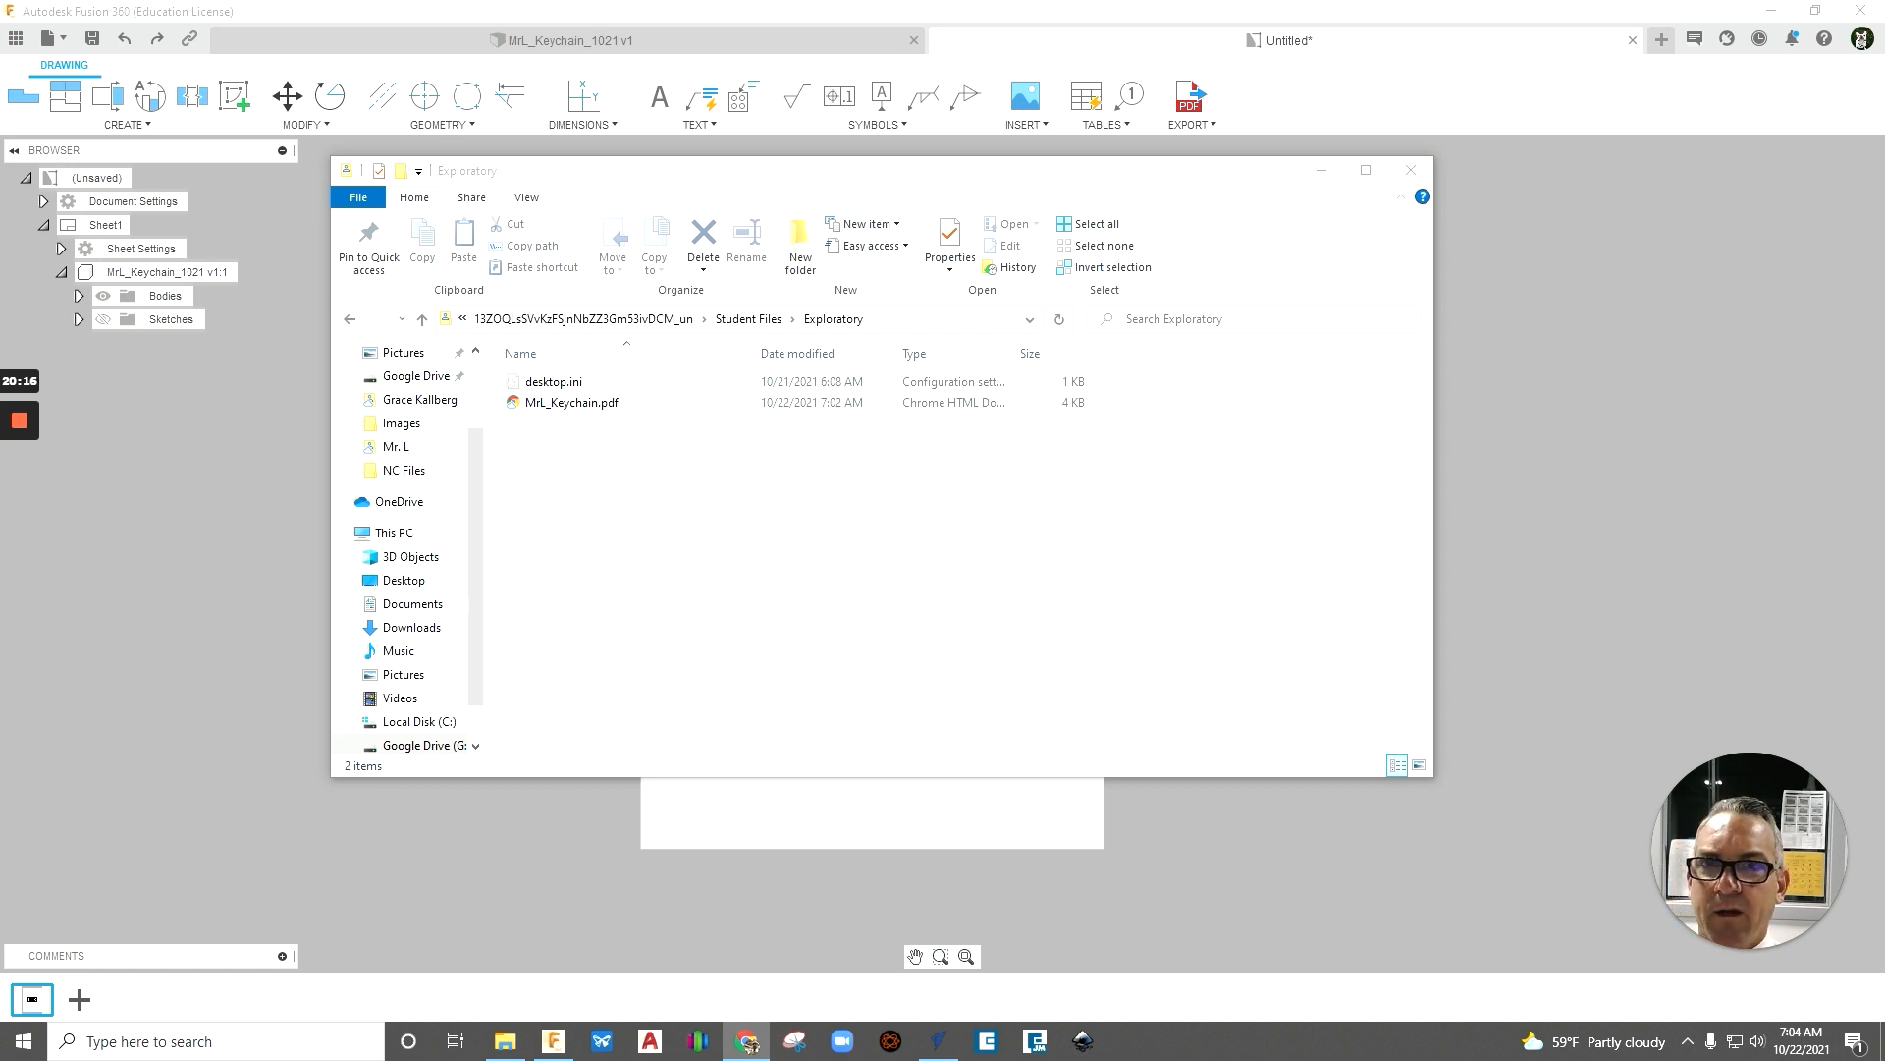
pyautogui.click(747, 1041)
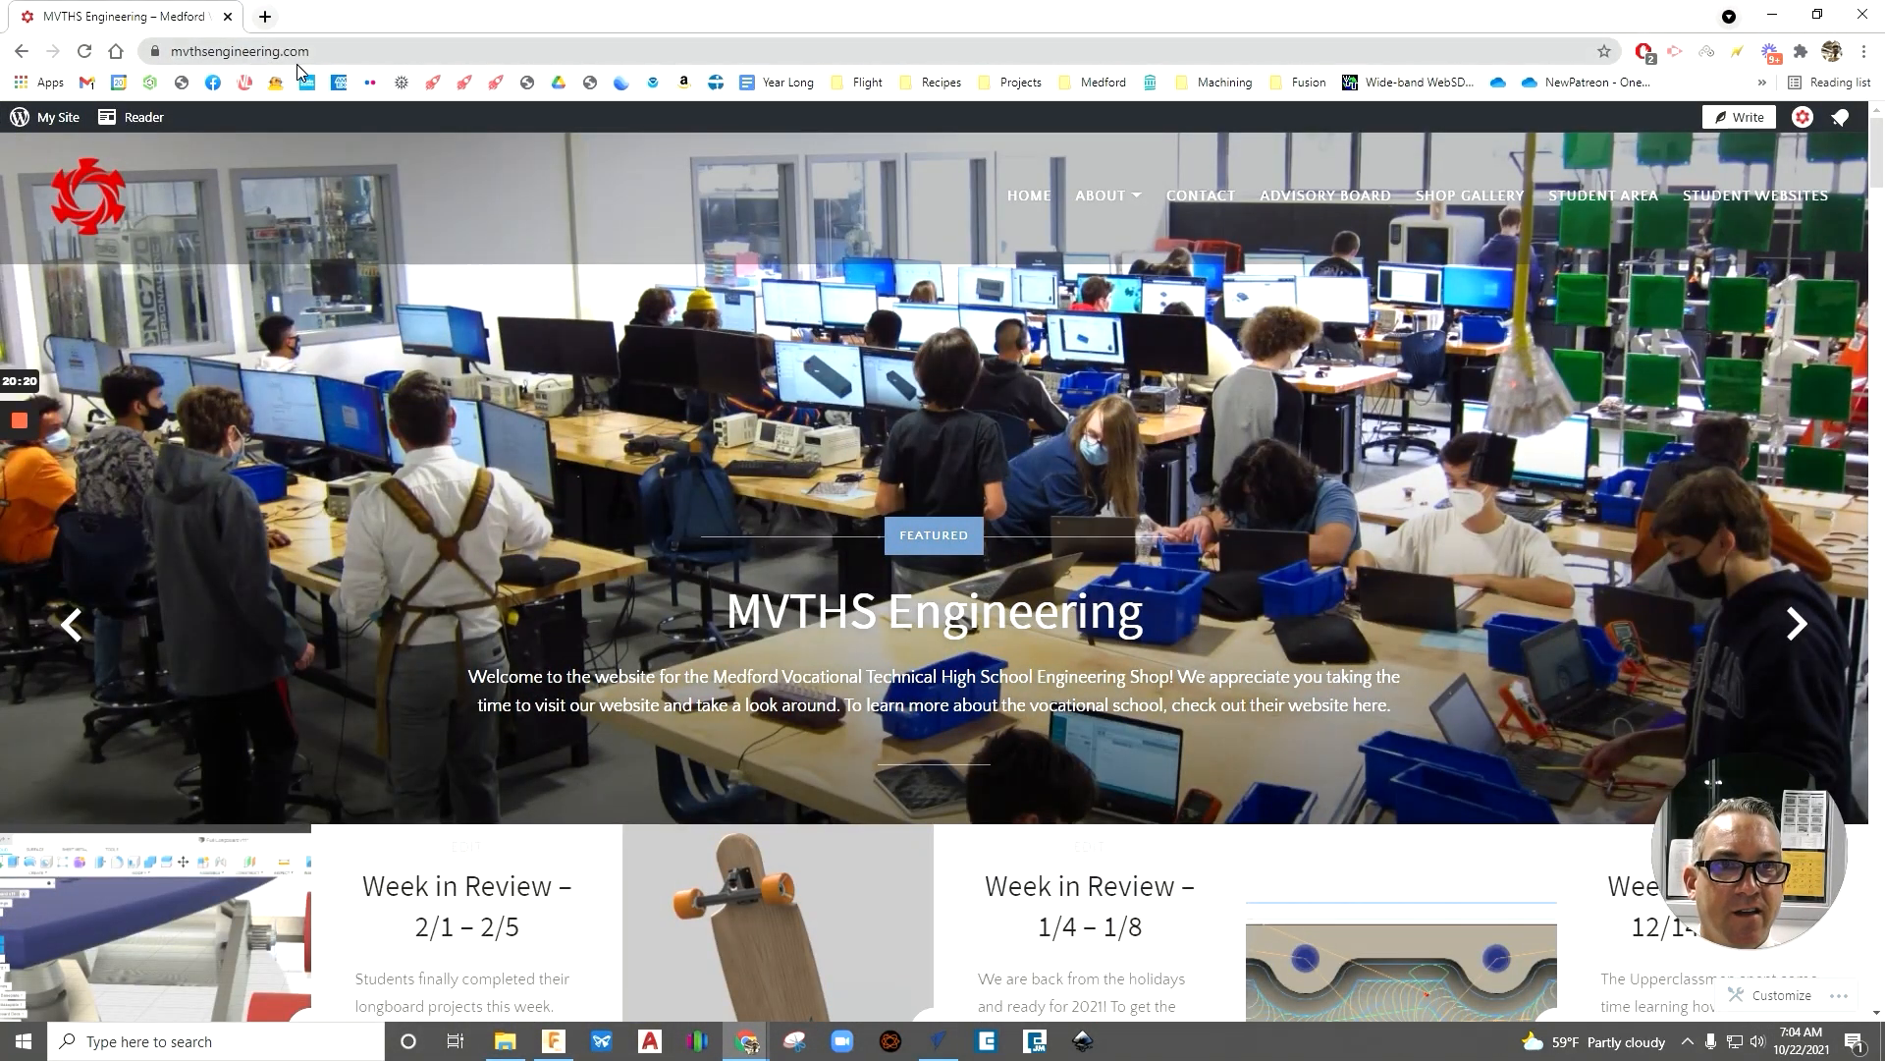
pyautogui.click(1627, 199)
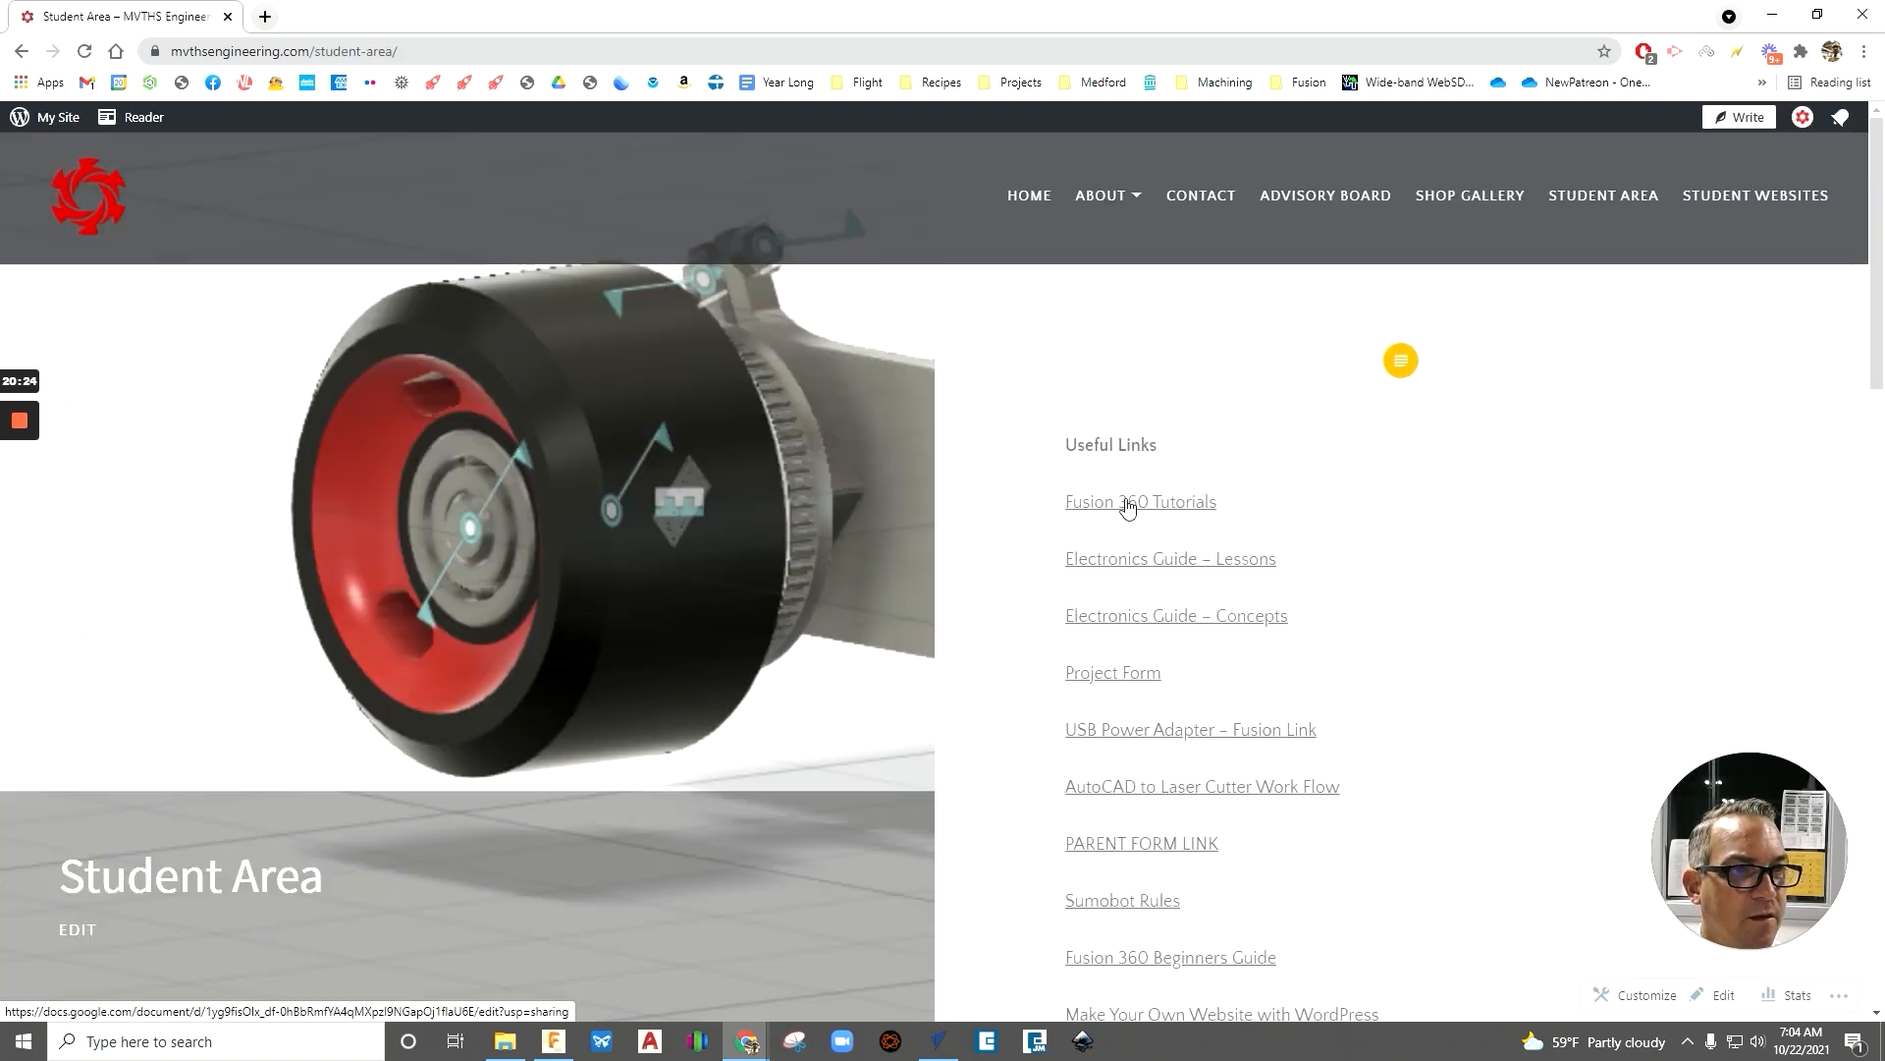
pyautogui.click(1128, 506)
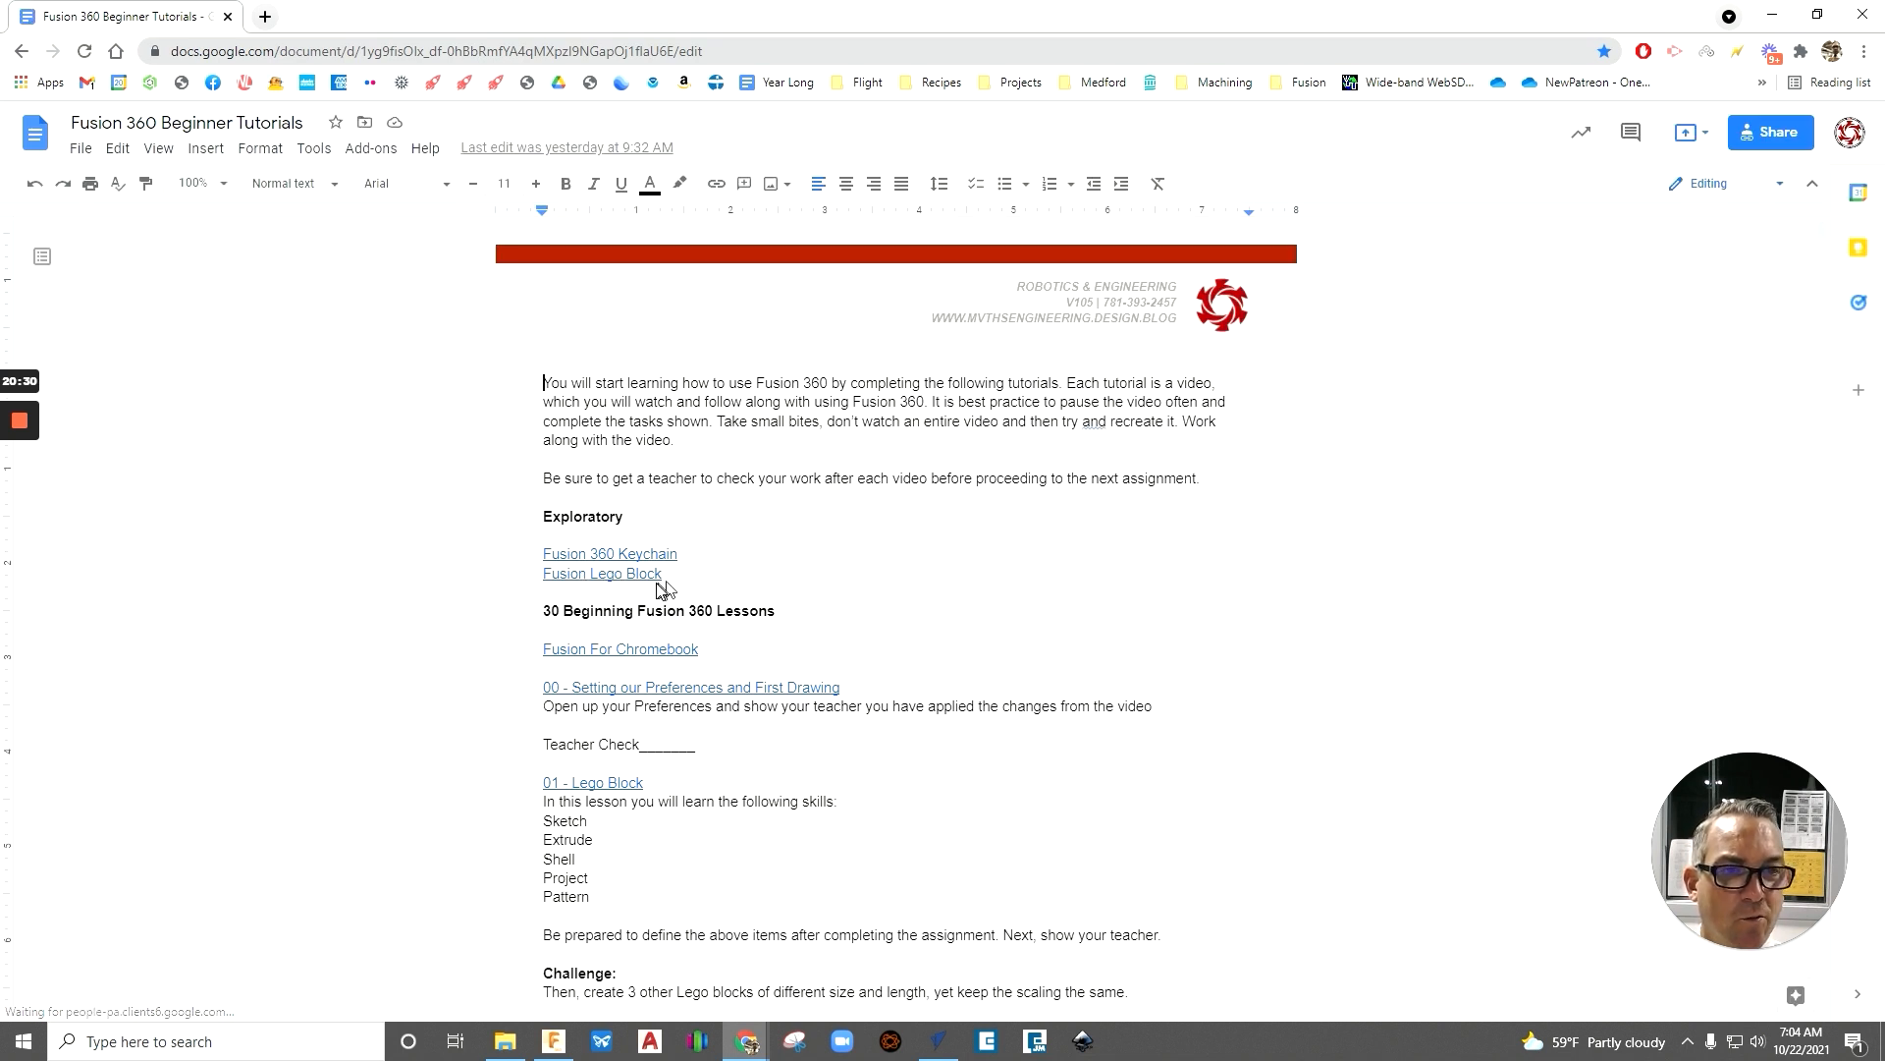
# - Preview the Fusion Lego Block link under Exploratory, dismiss the preview, and return to the name tag drawing in Fusion 360
pyautogui.click(603, 574)
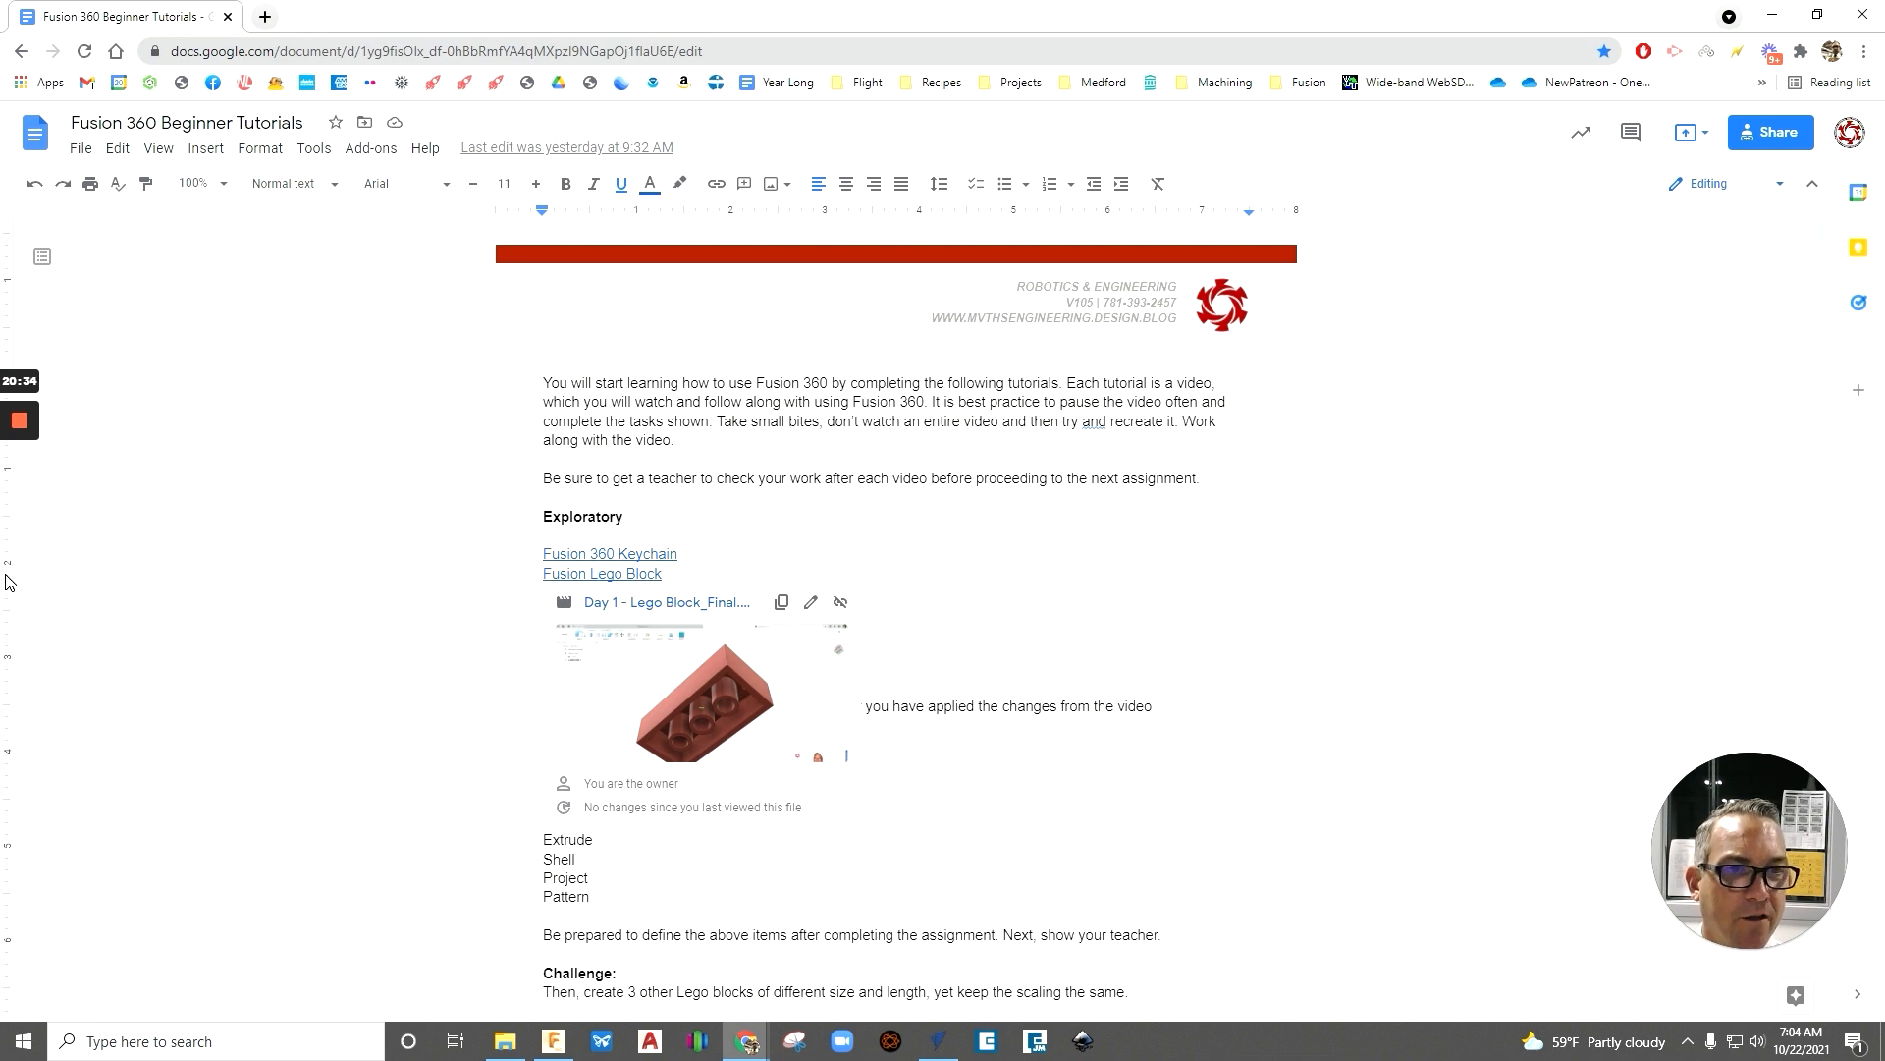
pyautogui.click(304, 593)
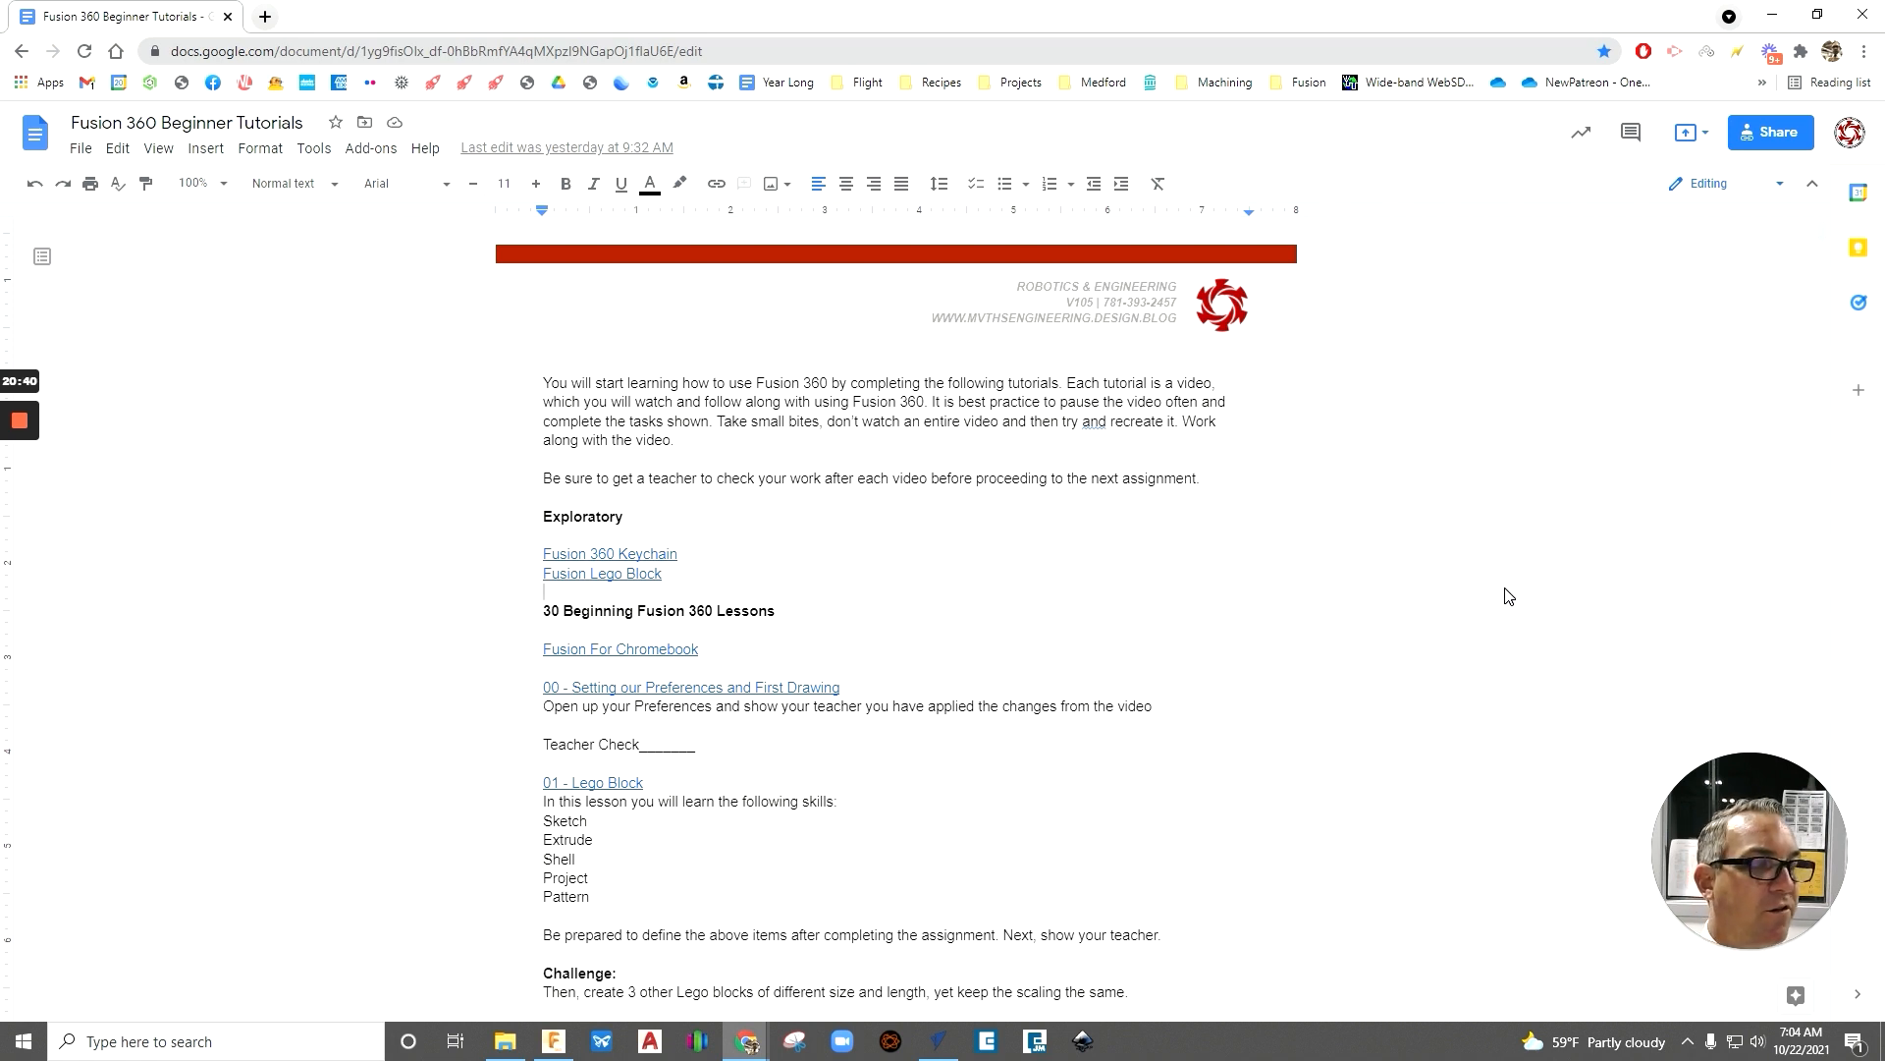
pyautogui.click(1777, 14)
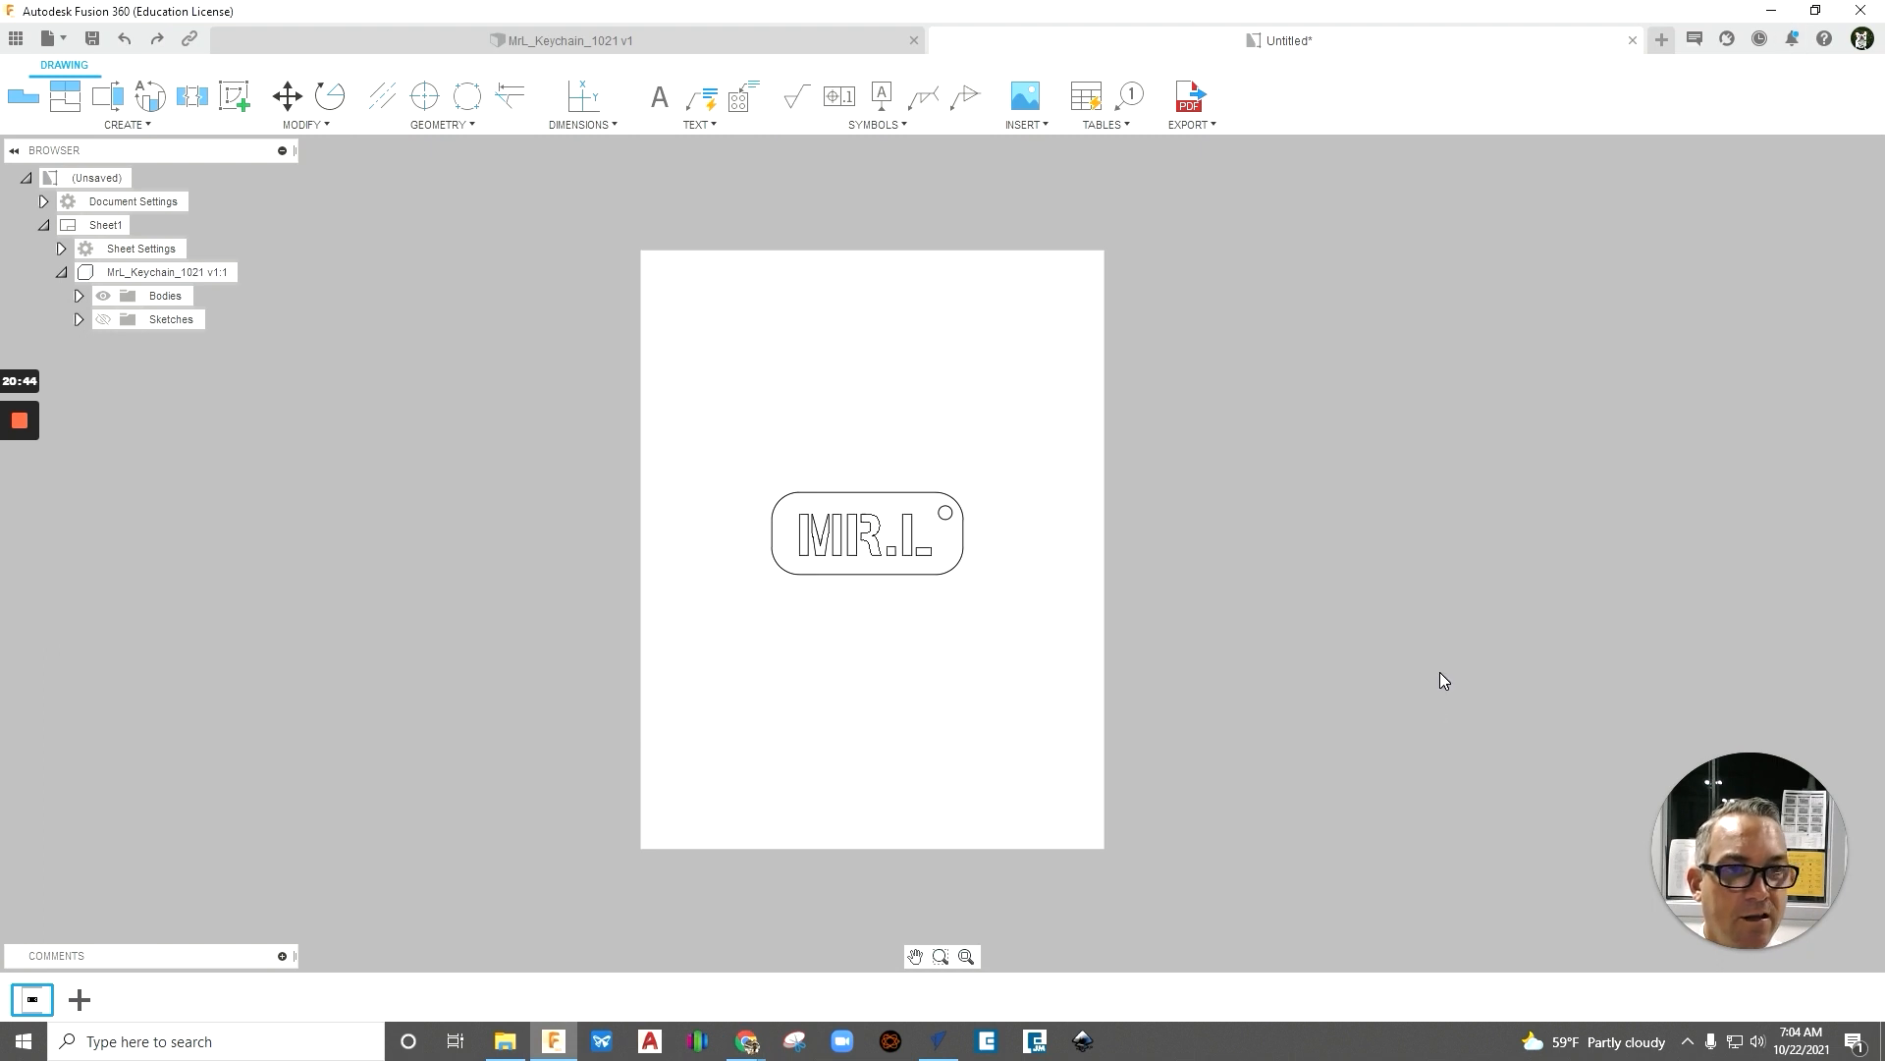